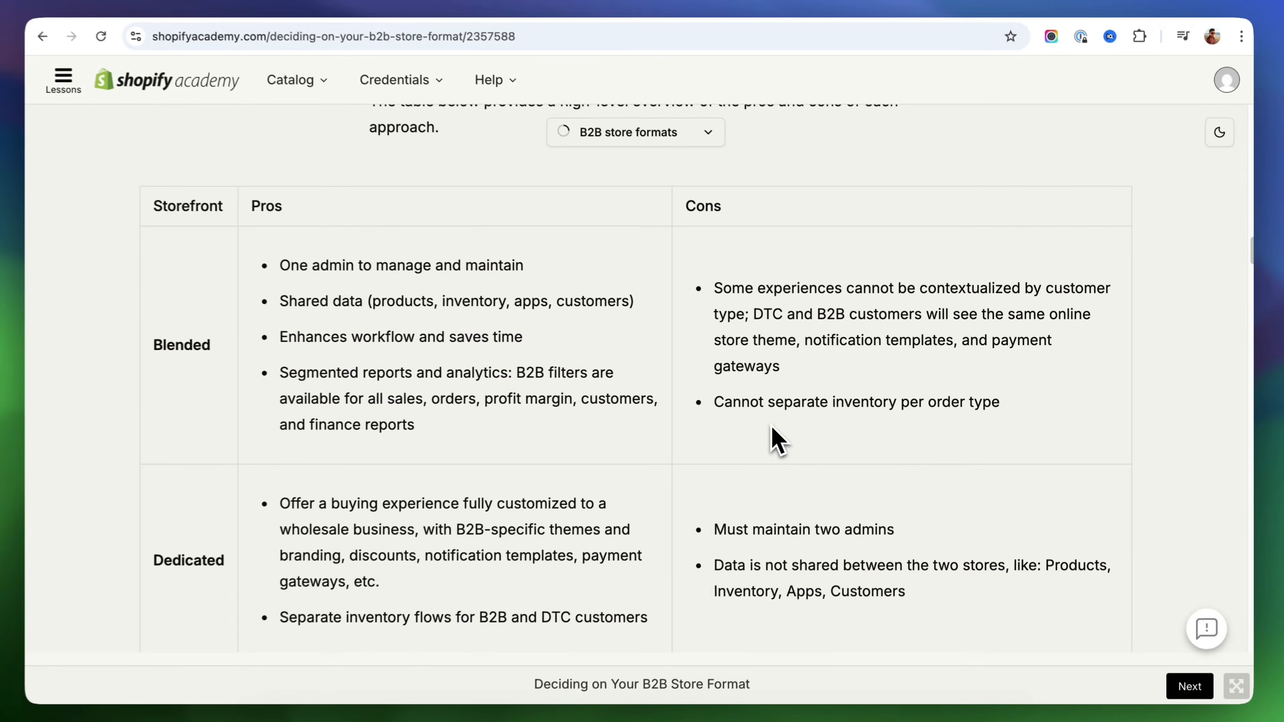
Review the pros and cons of blended and dedicated storefronts in the B2B store format comparison table
{"action": "scroll", "coordinate": [774, 428], "scroll_direction": "down", "scroll_amount": 3}
{"action": "scroll", "coordinate": [124, 401], "scroll_direction": "up", "scroll_amount": 2}
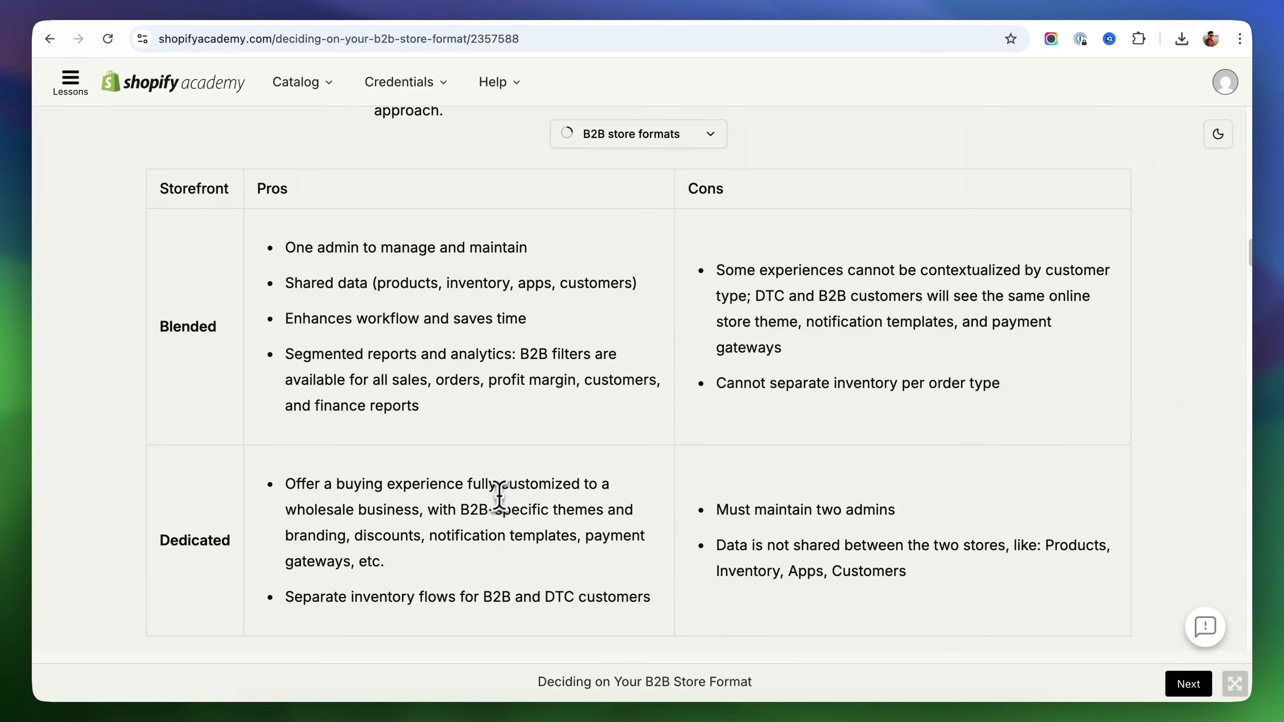
{"action": "left_click_drag", "start_coordinate": [500, 484], "coordinate": [418, 510]}
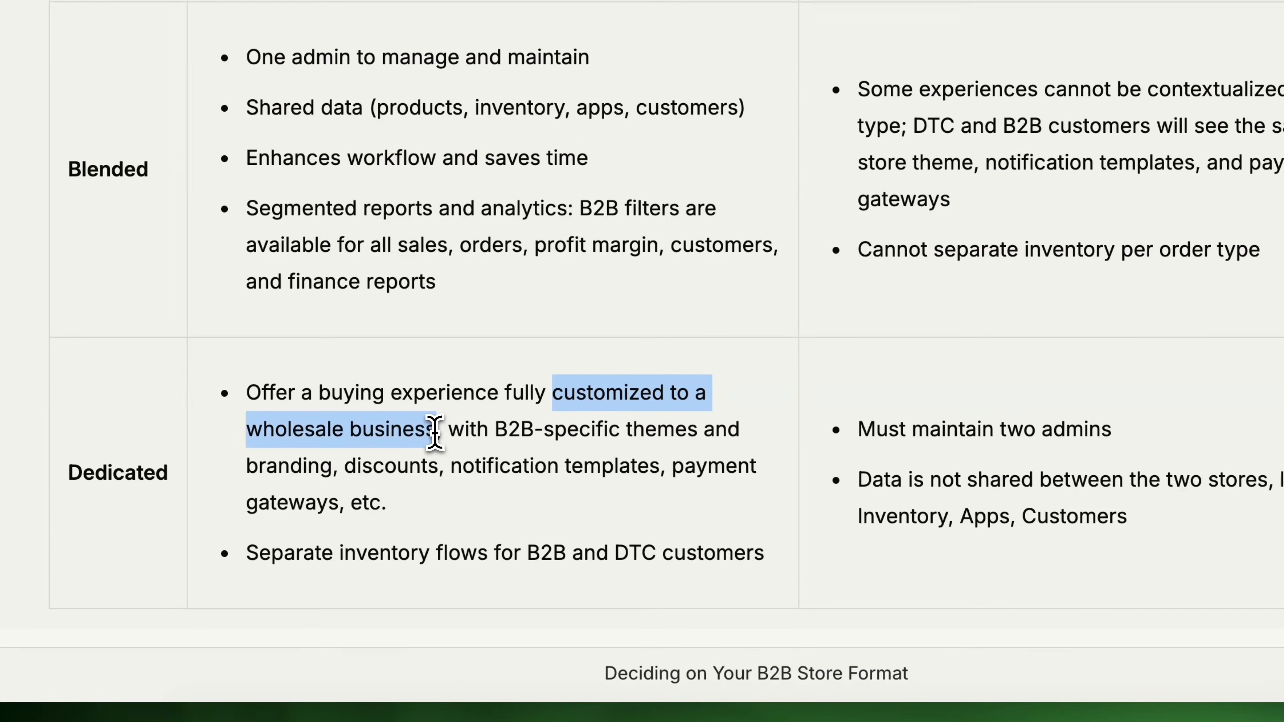
{"action": "left_click", "coordinate": [741, 461]}
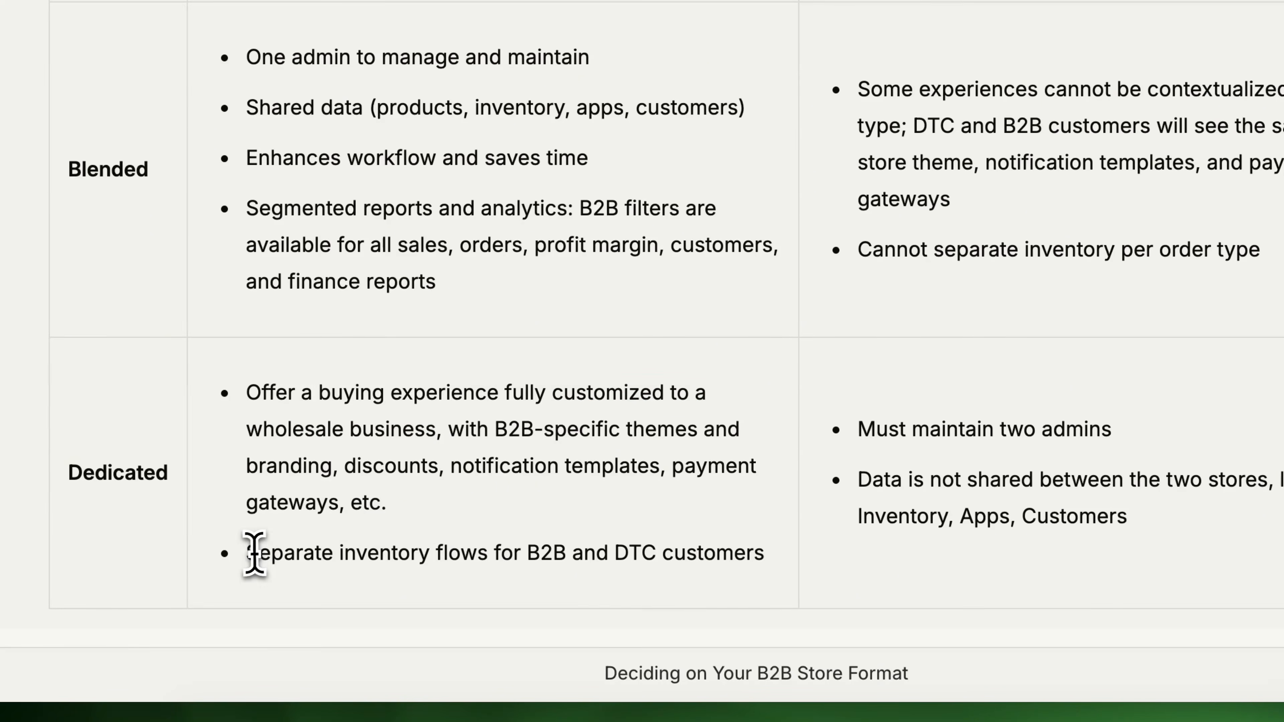
{"action": "left_click_drag", "start_coordinate": [247, 553], "coordinate": [488, 556]}
{"action": "left_click", "coordinate": [581, 587]}
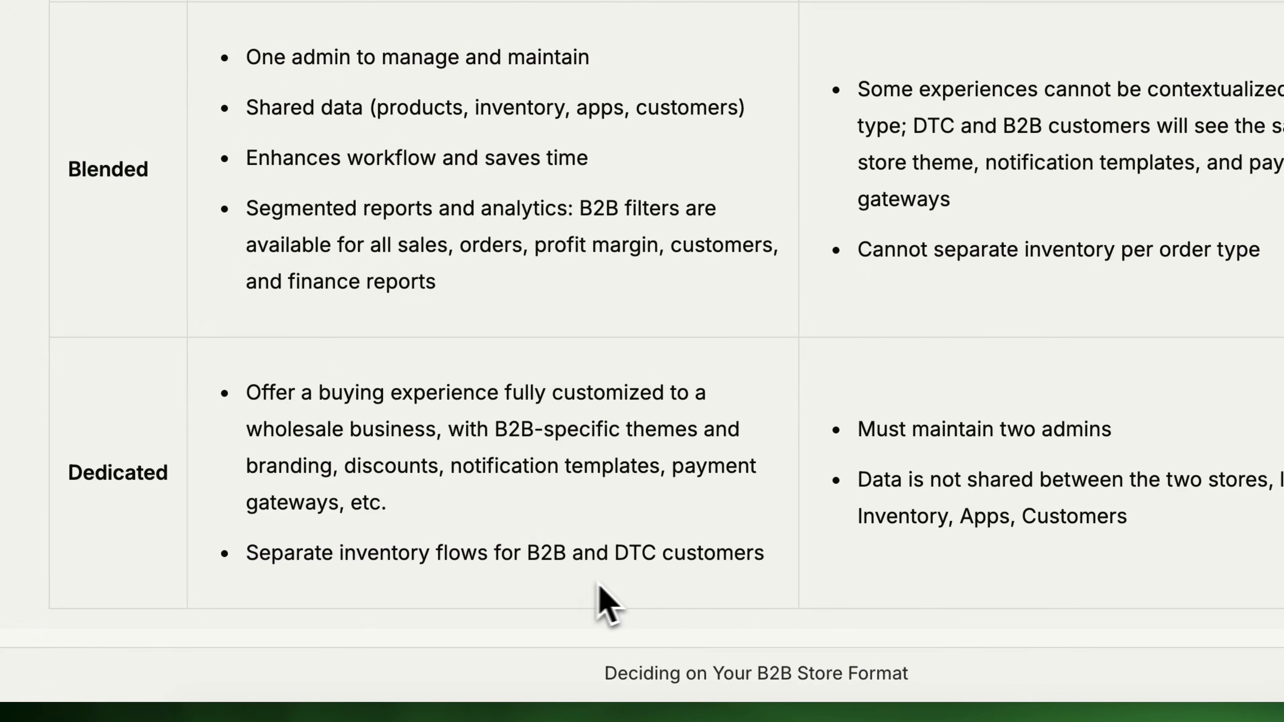
{"action": "left_click_drag", "start_coordinate": [853, 434], "coordinate": [1157, 450]}
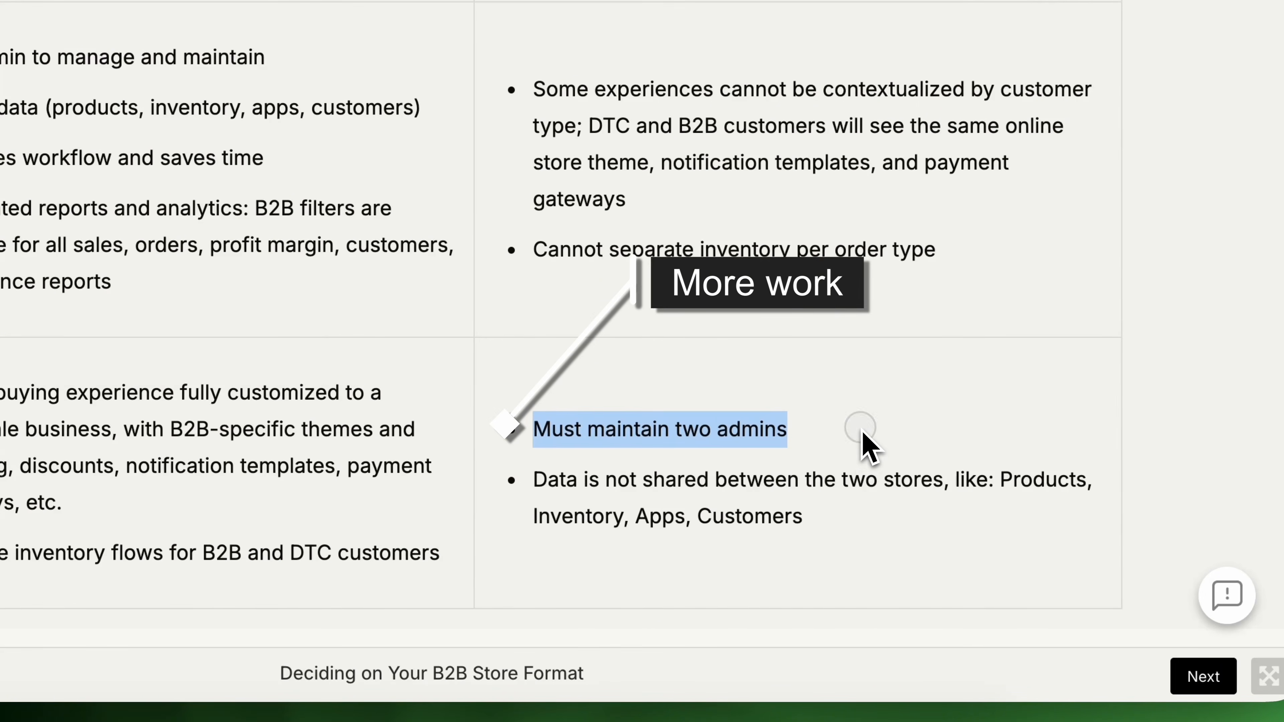
{"action": "left_click", "coordinate": [866, 445]}
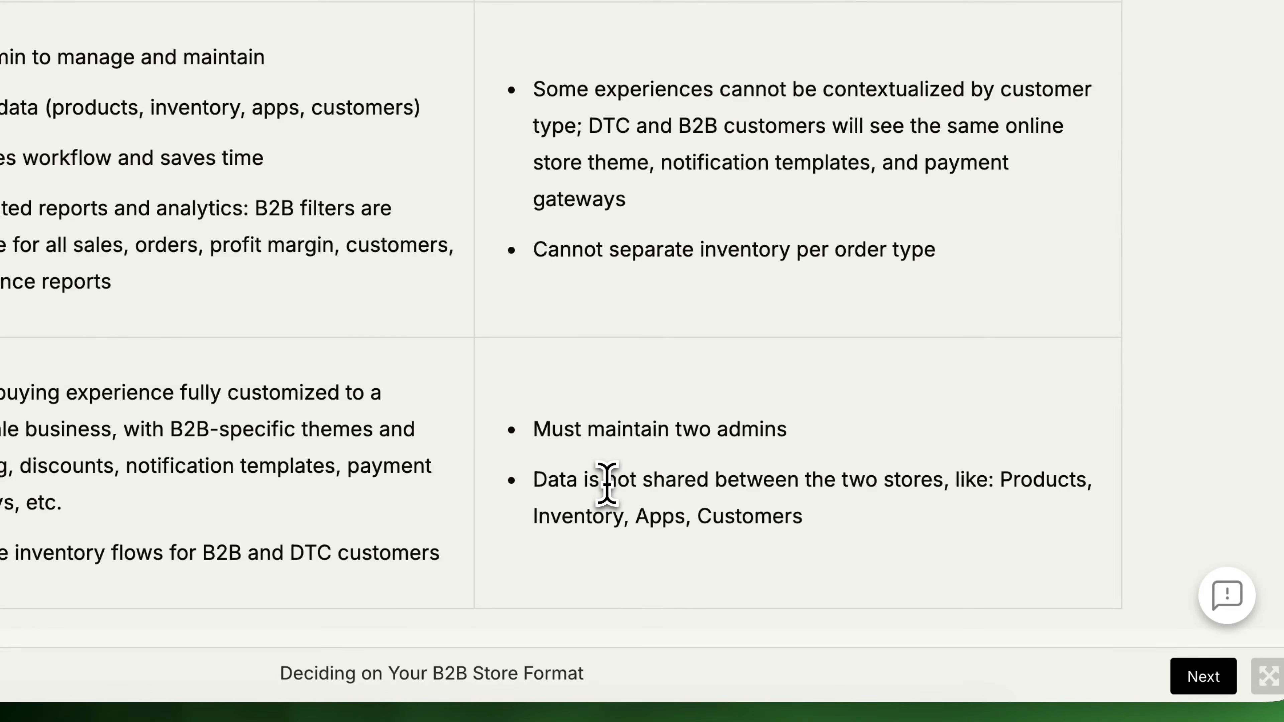
{"action": "left_click_drag", "start_coordinate": [605, 483], "coordinate": [877, 487]}
{"action": "left_click", "coordinate": [1043, 508]}
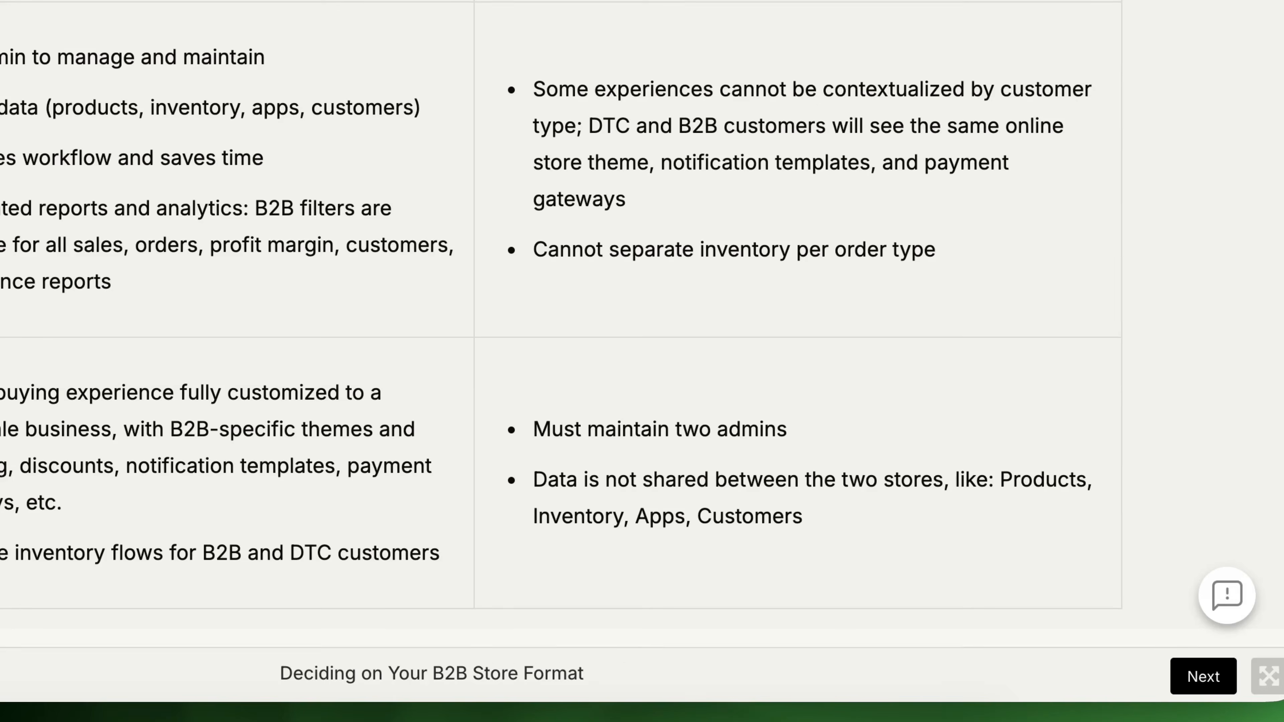
{"action": "scroll", "coordinate": [331, 397], "scroll_direction": "up", "scroll_amount": 1}
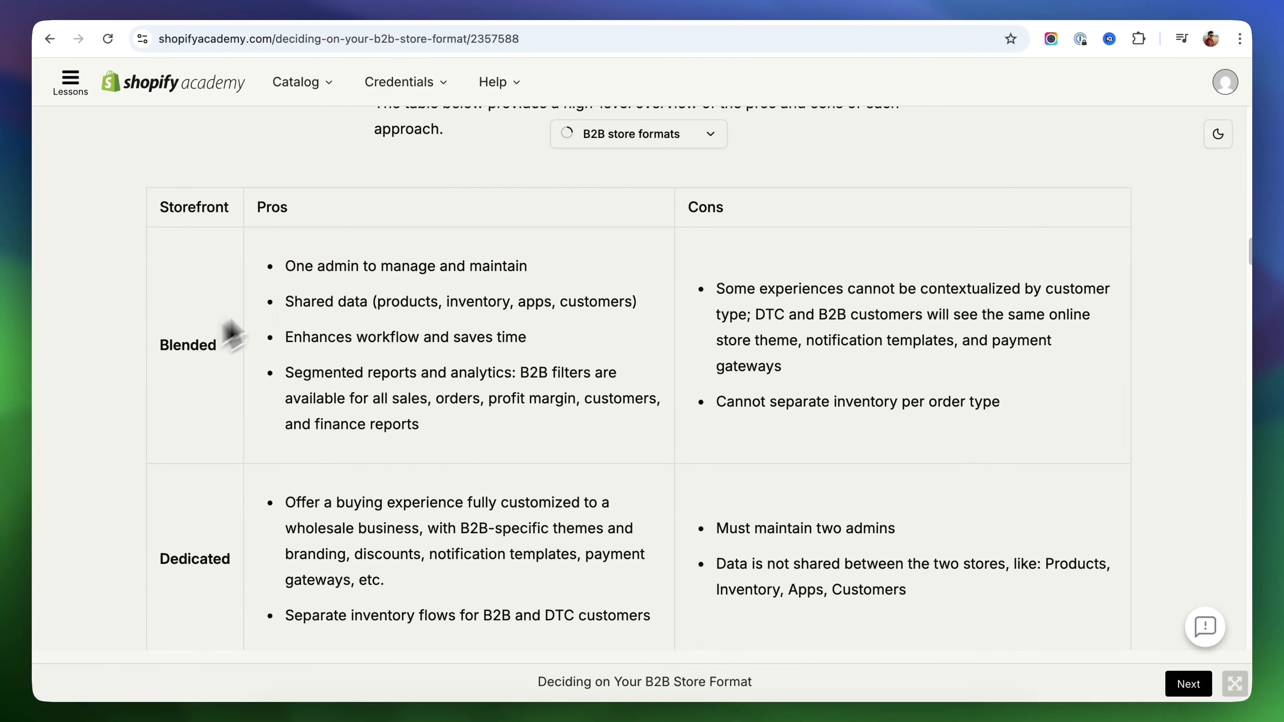
Read the decision-making questions for choosing a blended or dedicated store, and review the B2B store formats overview
{"action": "scroll", "coordinate": [680, 436], "scroll_direction": "down", "scroll_amount": 10}
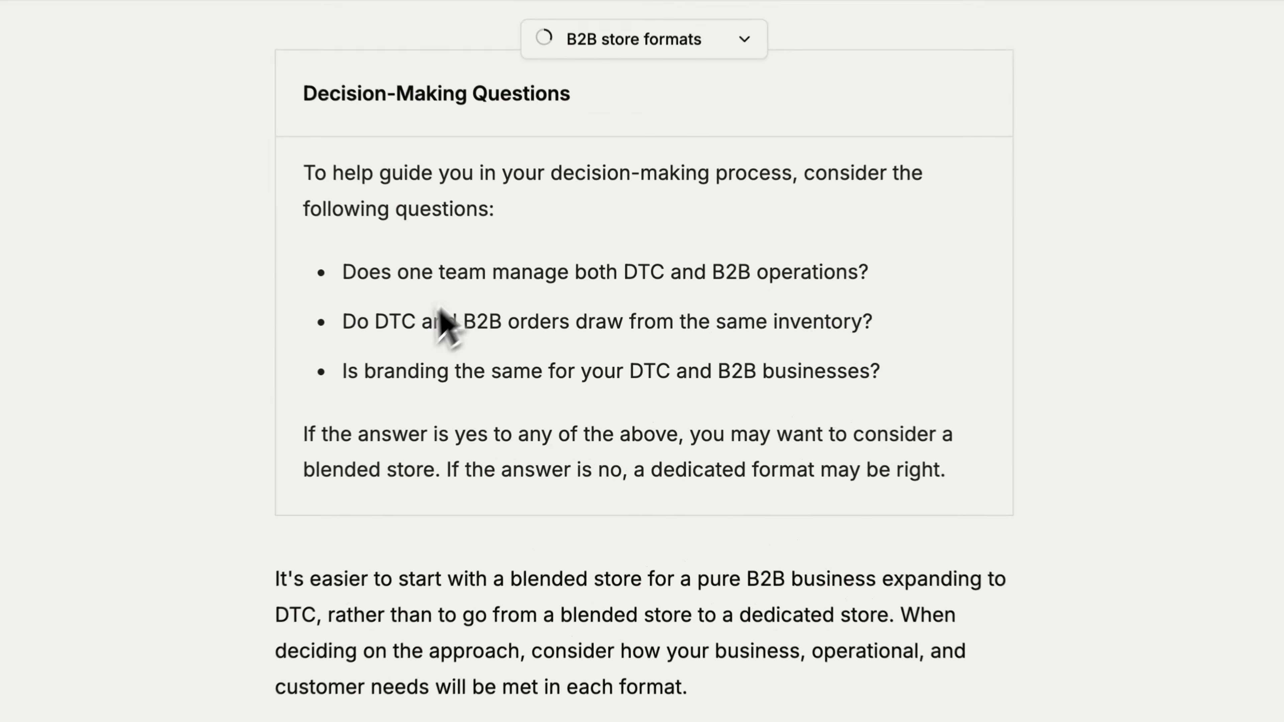
{"action": "left_click_drag", "start_coordinate": [450, 436], "coordinate": [703, 436]}
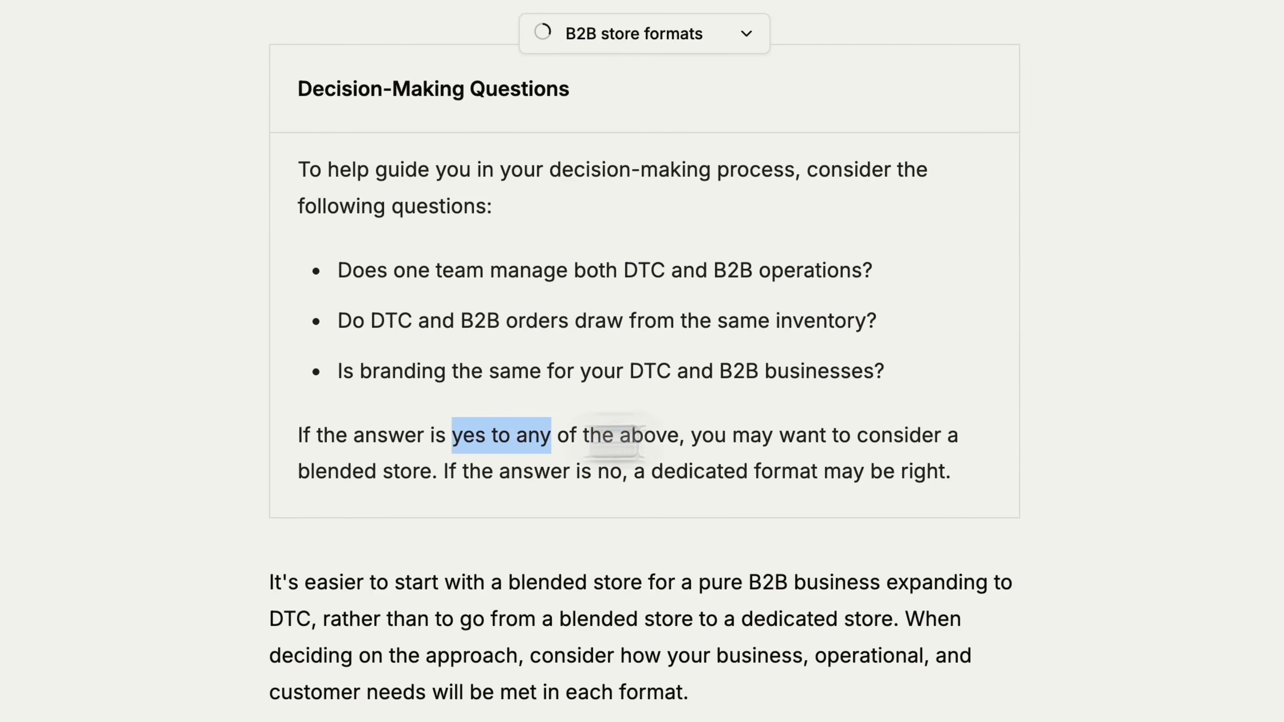
{"action": "left_click_drag", "start_coordinate": [308, 456], "coordinate": [437, 457]}
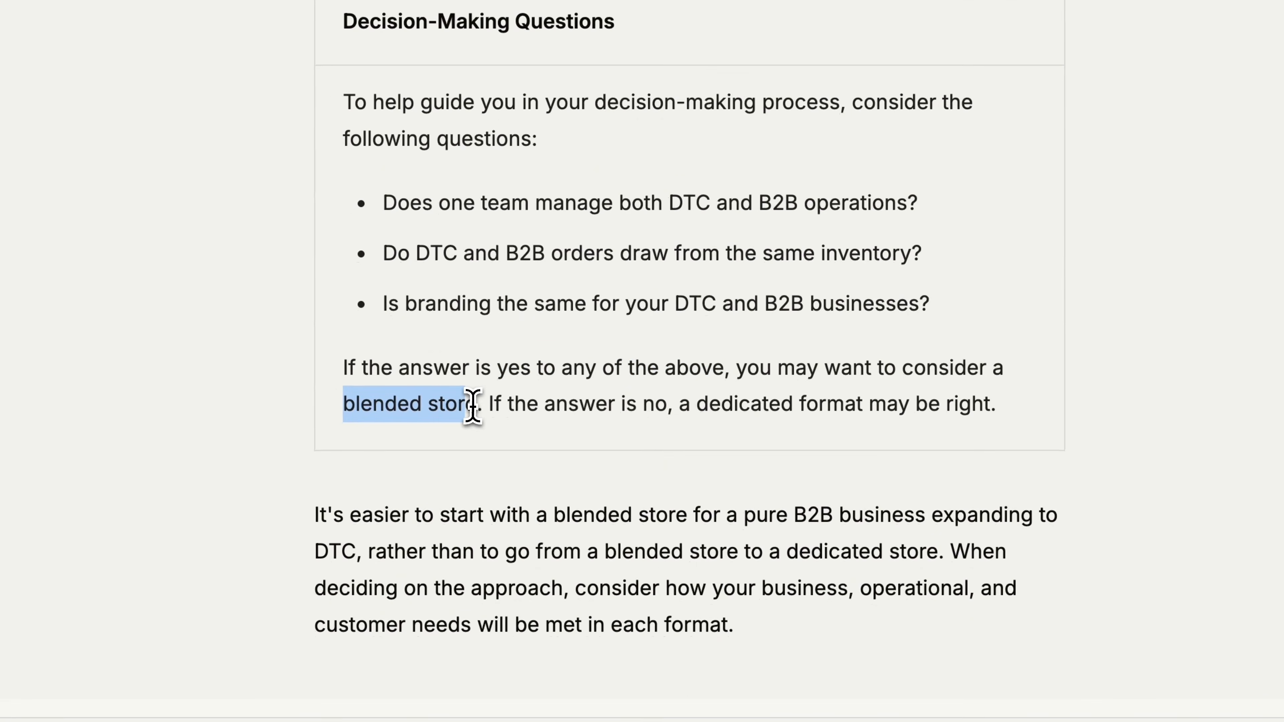
{"action": "left_click_drag", "start_coordinate": [474, 407], "coordinate": [495, 407]}
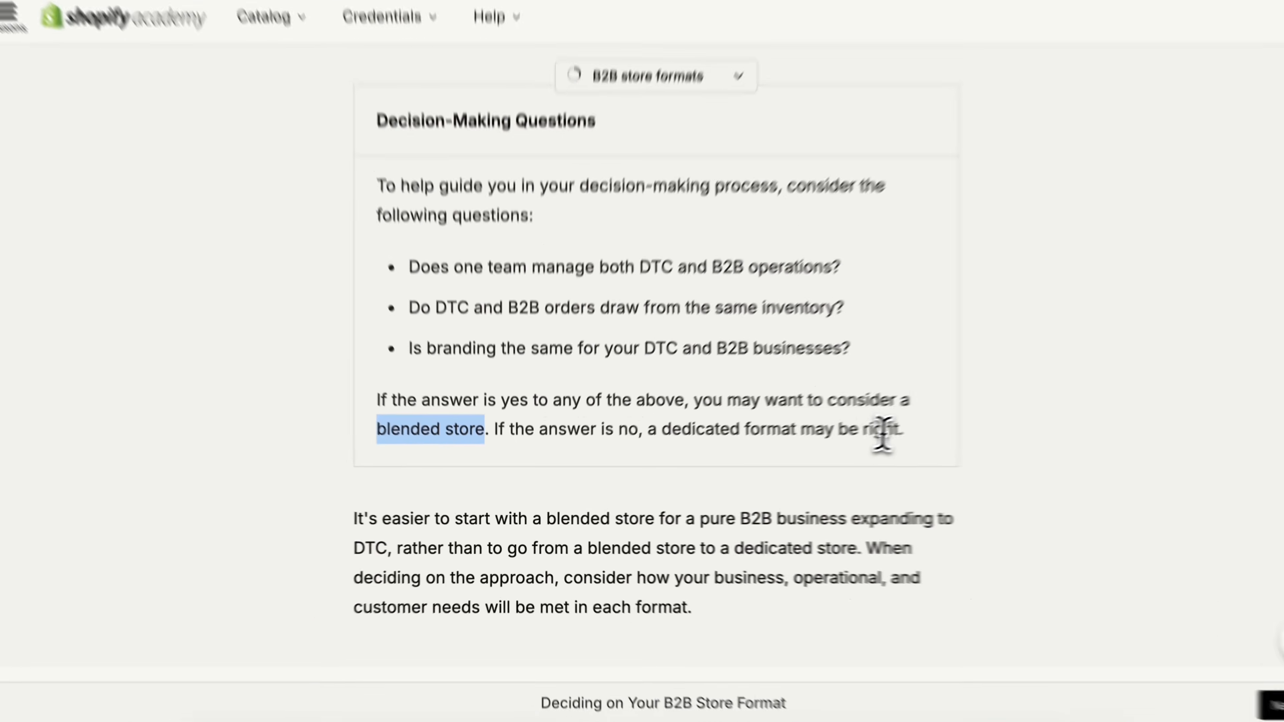
{"action": "left_click_drag", "start_coordinate": [999, 407], "coordinate": [829, 411]}
{"action": "left_click_drag", "start_coordinate": [750, 448], "coordinate": [641, 446]}
{"action": "left_click", "coordinate": [927, 445]}
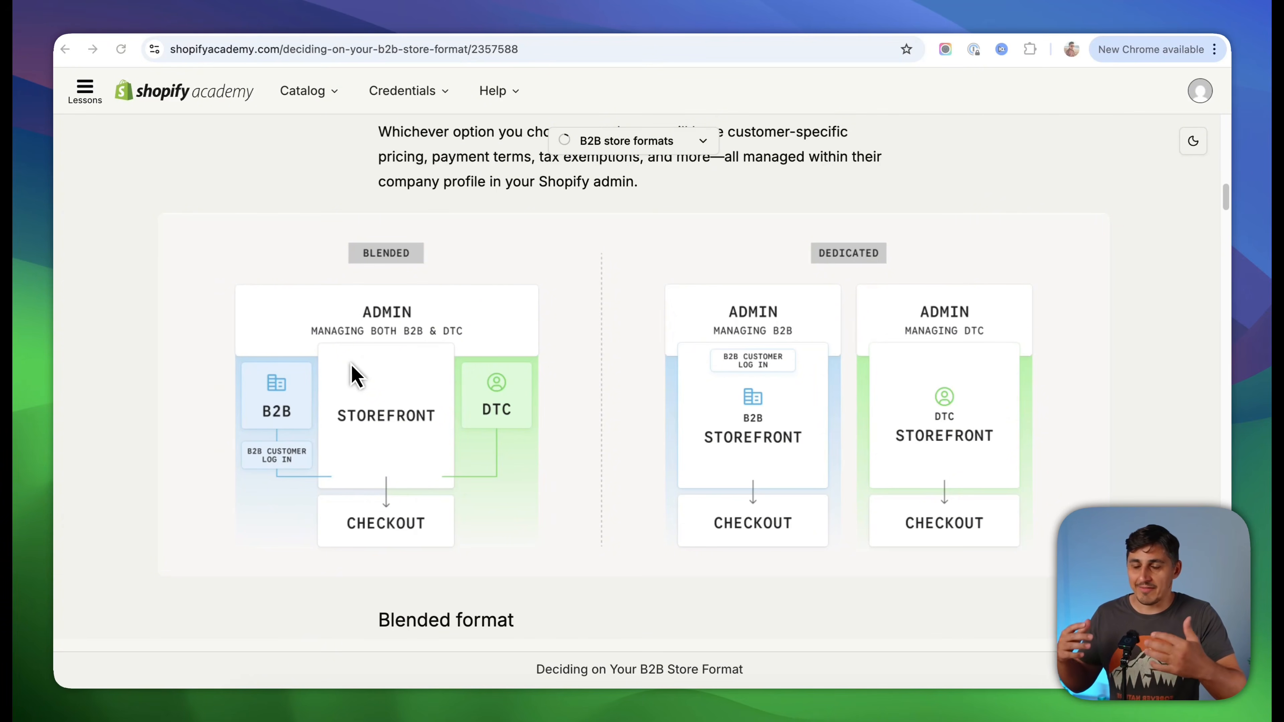
{"action": "scroll", "coordinate": [617, 345], "scroll_direction": "up", "scroll_amount": 8}
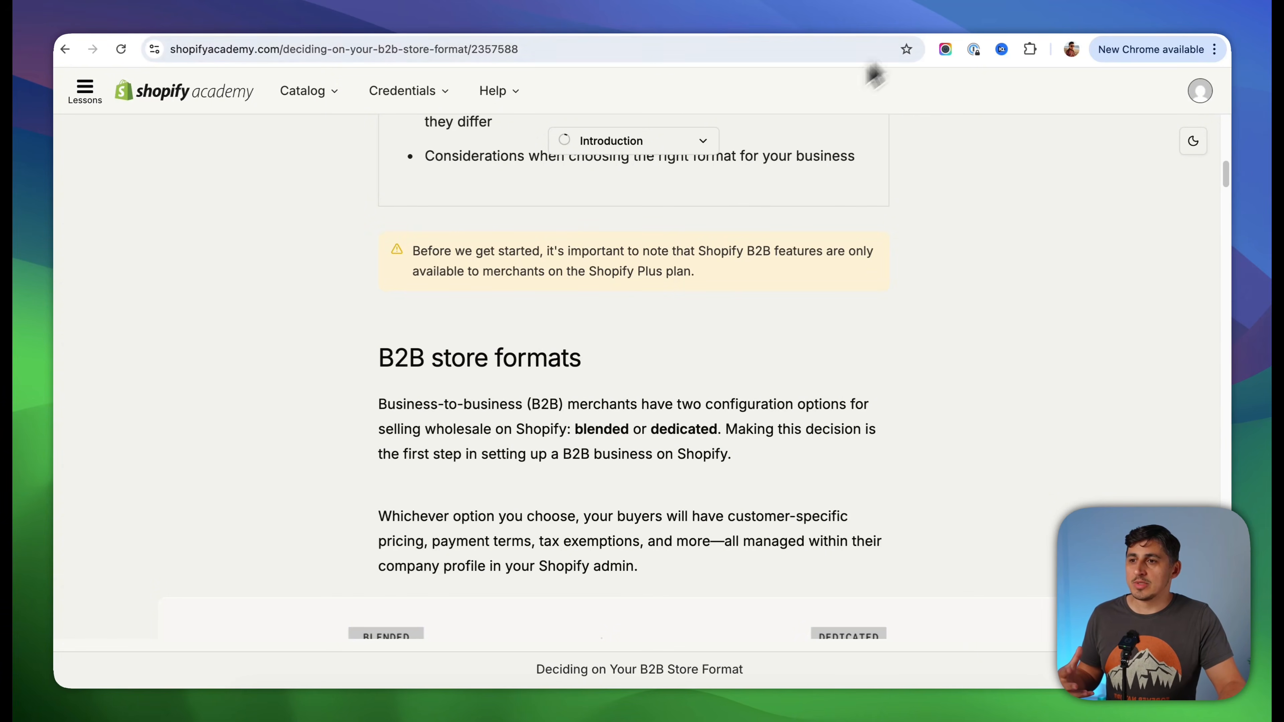
Switch to the Shopify admin and open the current Tinker theme of the online store for editing
{"action": "left_click", "coordinate": [945, 34]}
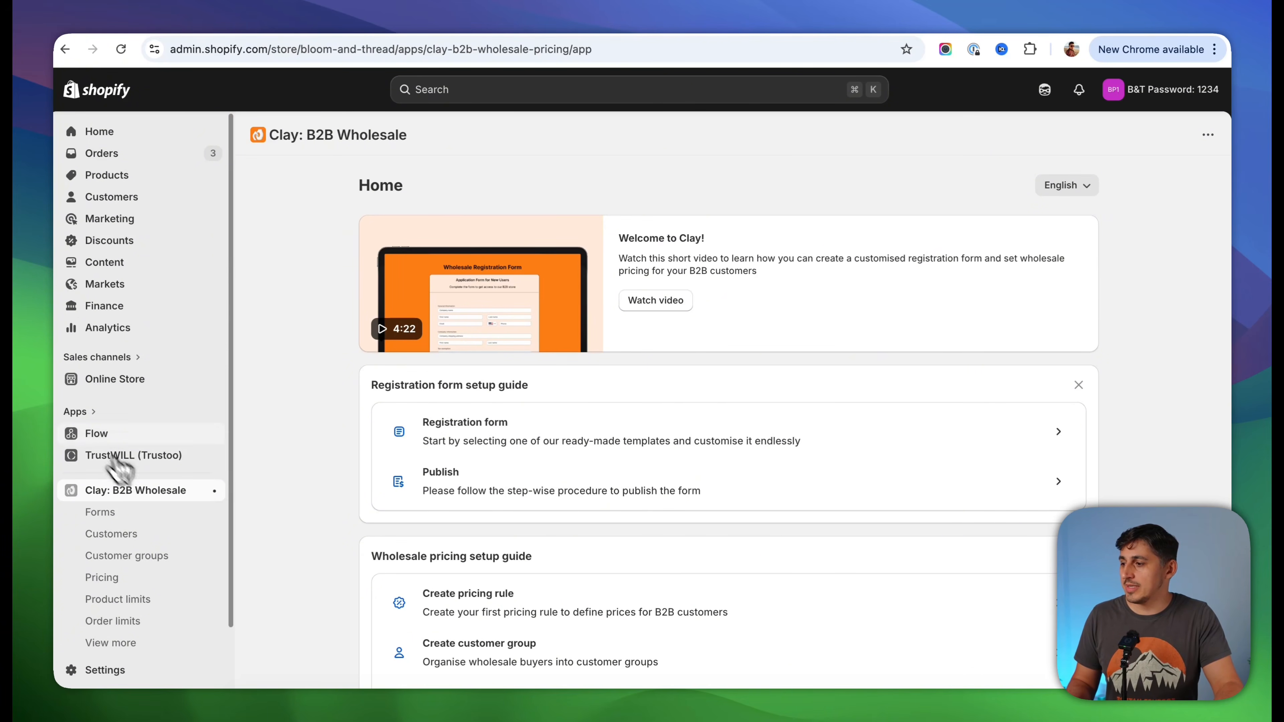
{"action": "right_click", "coordinate": [107, 380]}
{"action": "left_click", "coordinate": [171, 342]}
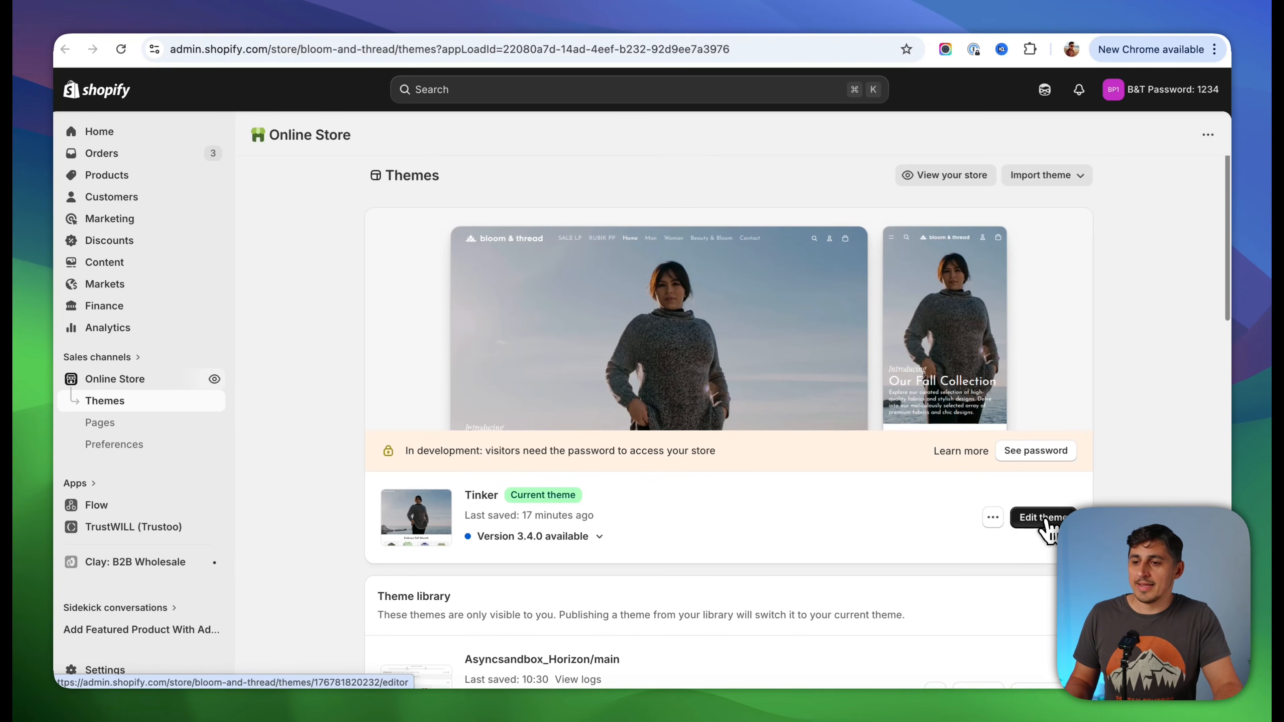
{"action": "left_click", "coordinate": [1044, 518]}
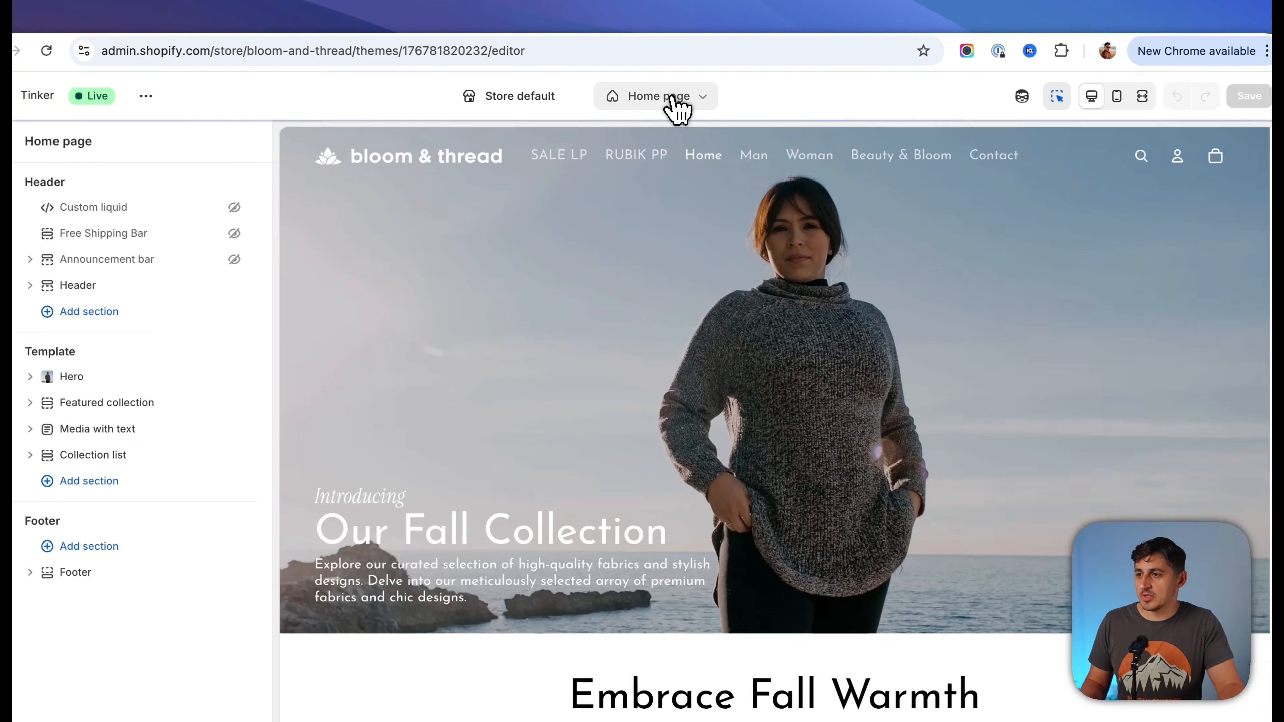
Create a new page template named "wholesale" based on the Default page
{"action": "left_click", "coordinate": [677, 89]}
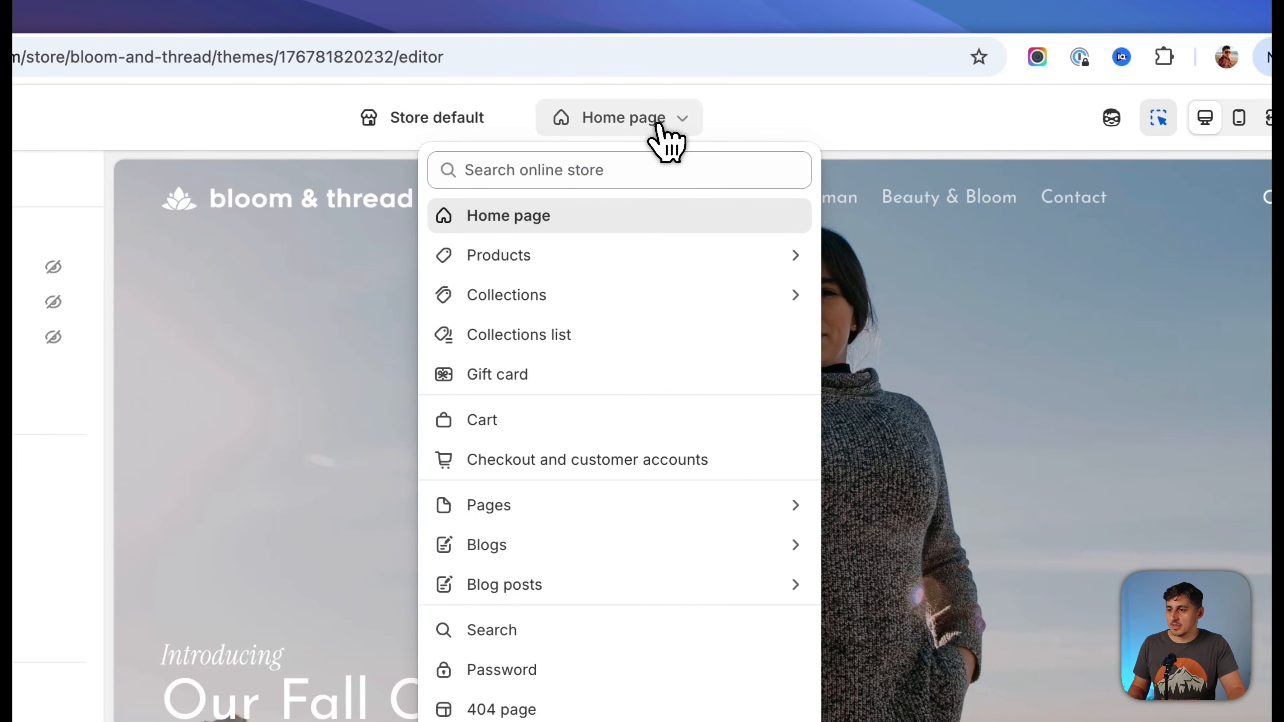
{"action": "left_click", "coordinate": [592, 505]}
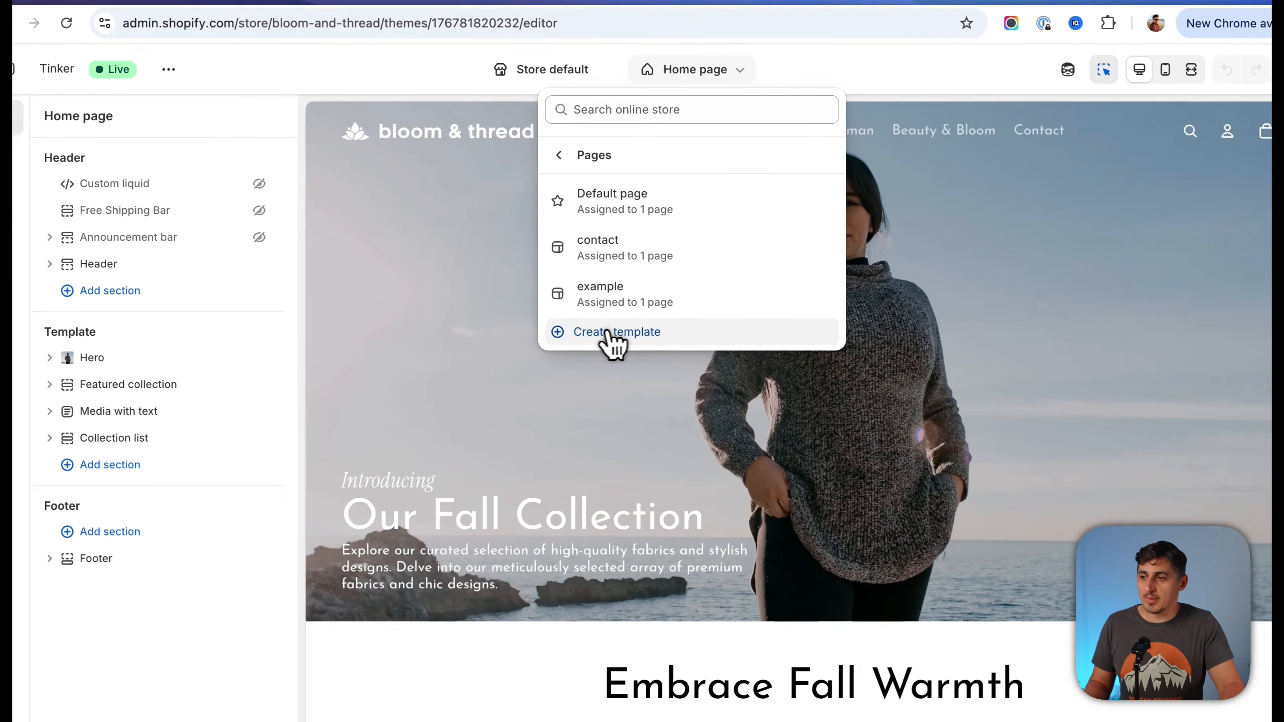
{"action": "left_click", "coordinate": [610, 324]}
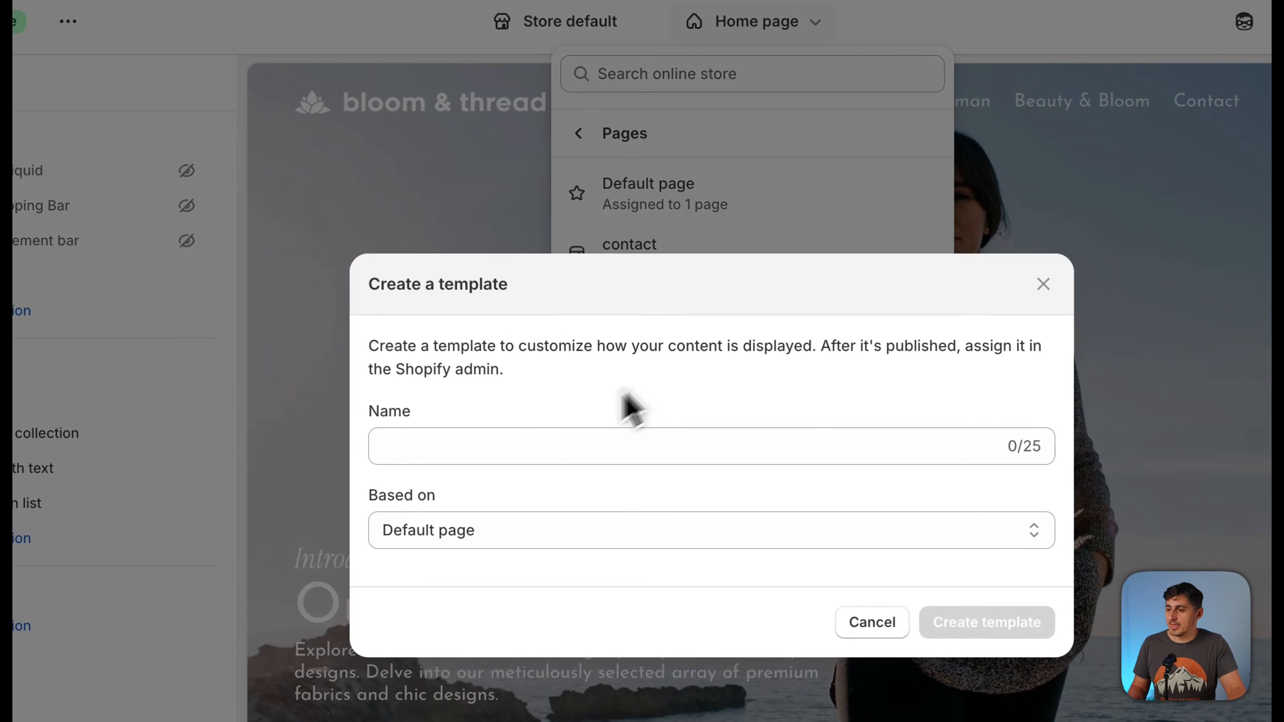
{"action": "left_click", "coordinate": [527, 367]}
{"action": "type", "text": "wholesale"}
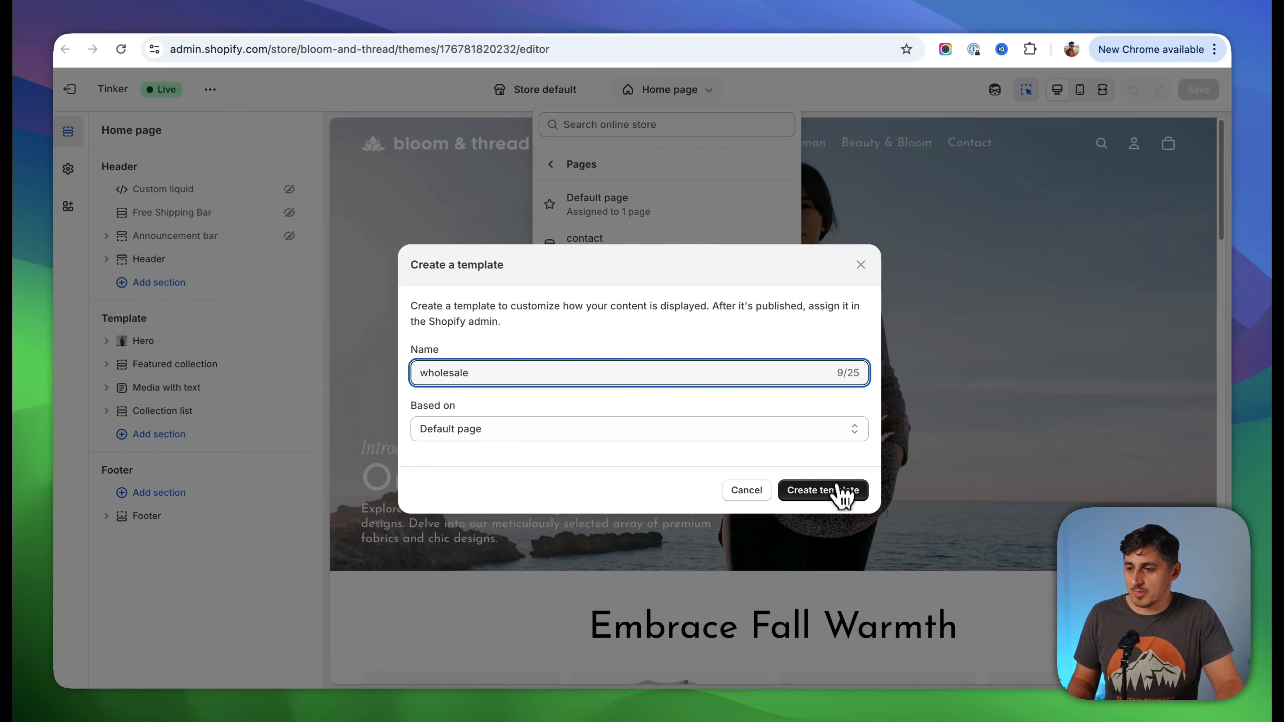
{"action": "left_click", "coordinate": [825, 494]}
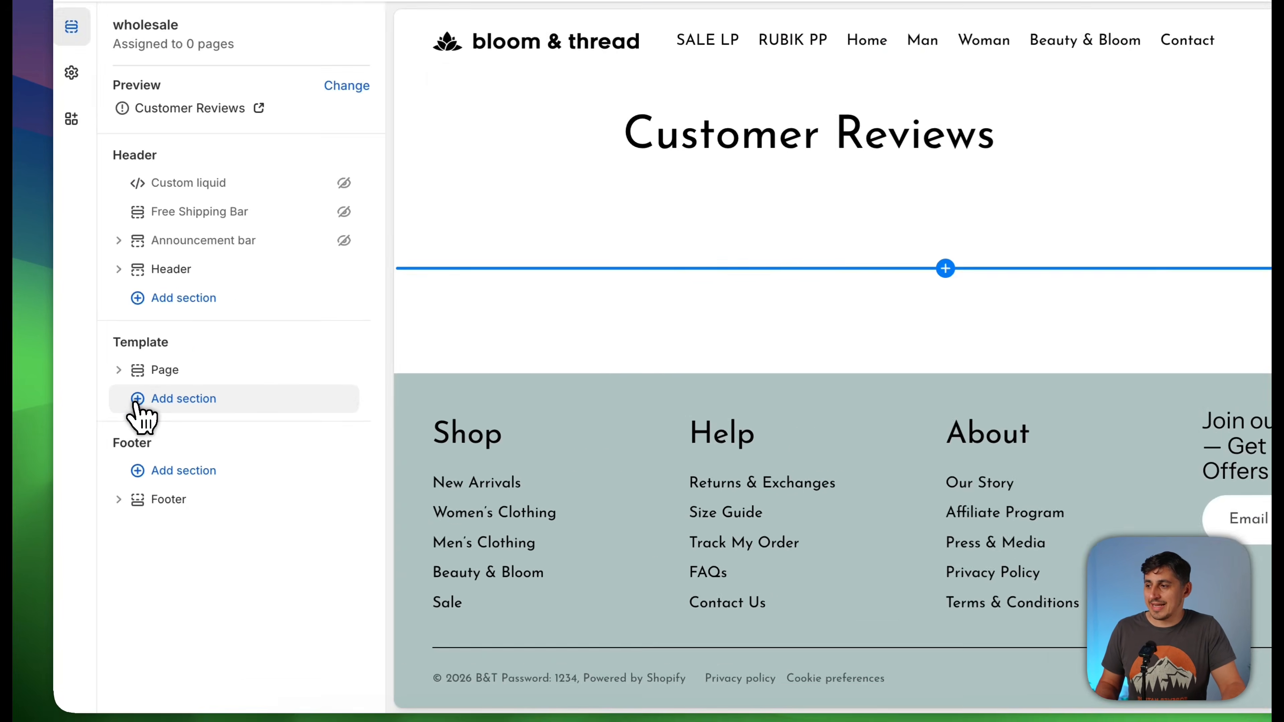
Add the Clay registration form app section to the wholesale template and save the theme
{"action": "left_click", "coordinate": [151, 433]}
{"action": "left_click", "coordinate": [659, 154]}
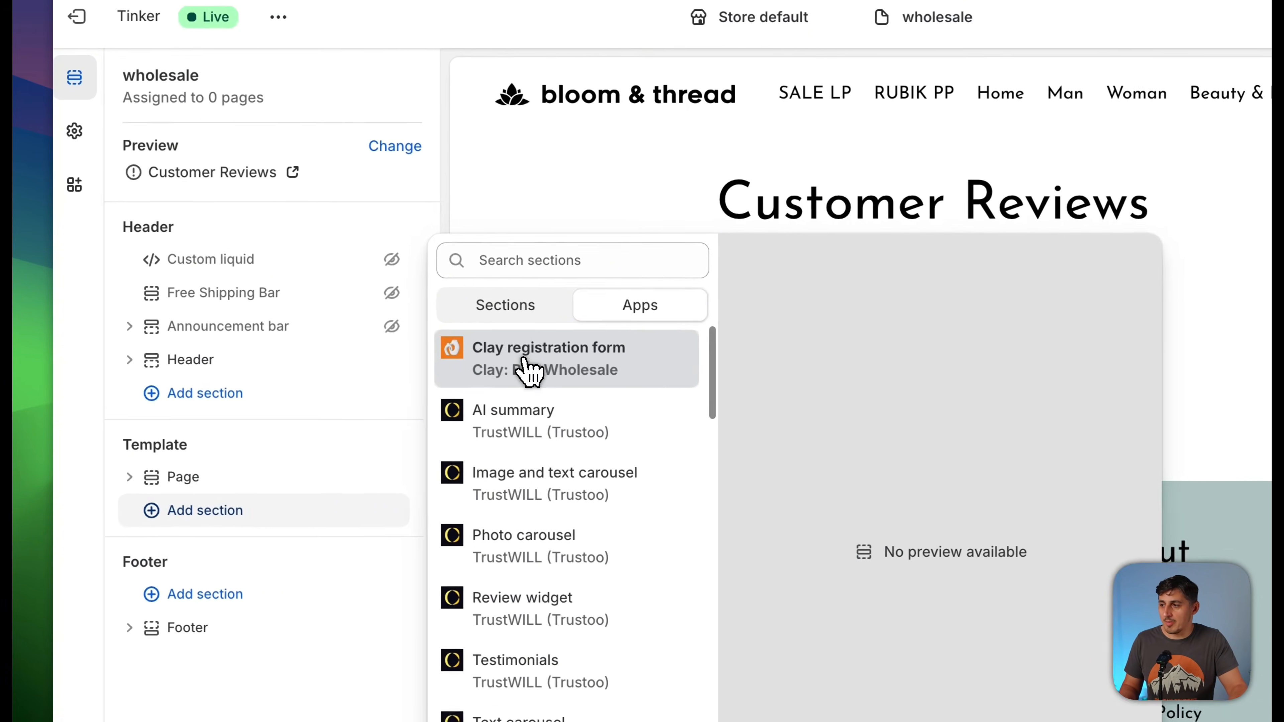
{"action": "left_click", "coordinate": [383, 334]}
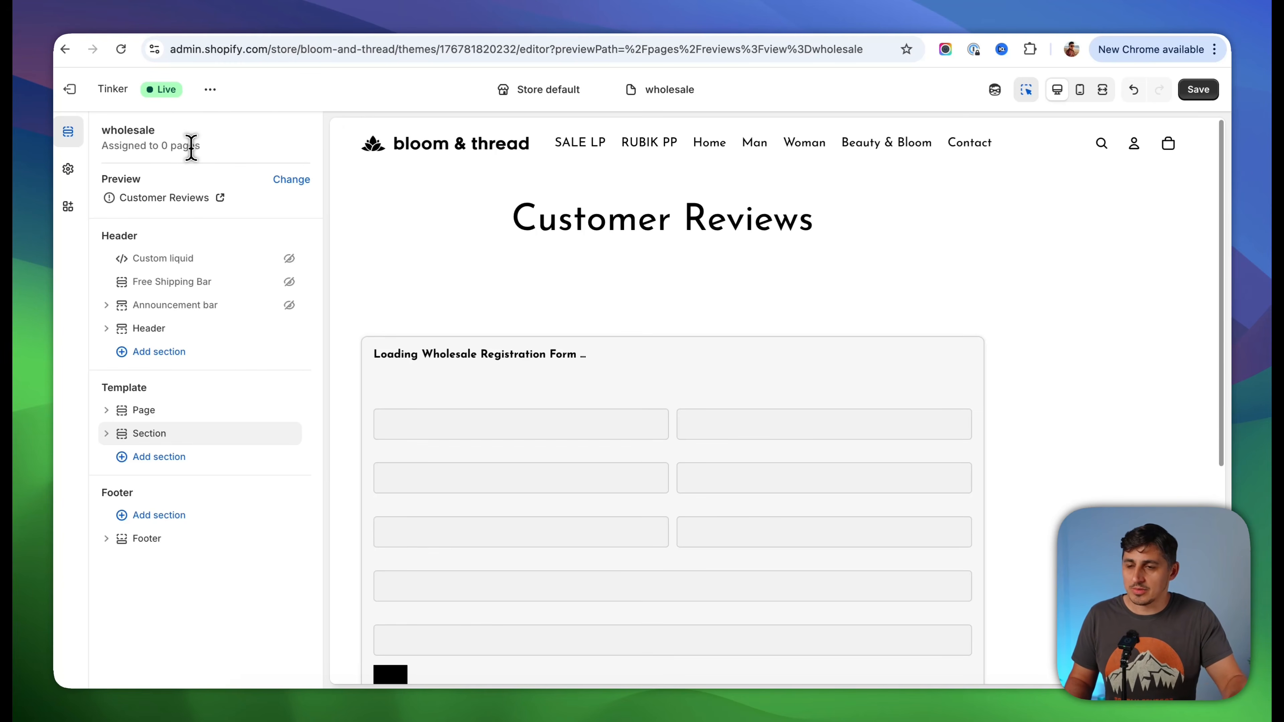
{"action": "left_click", "coordinate": [1197, 91]}
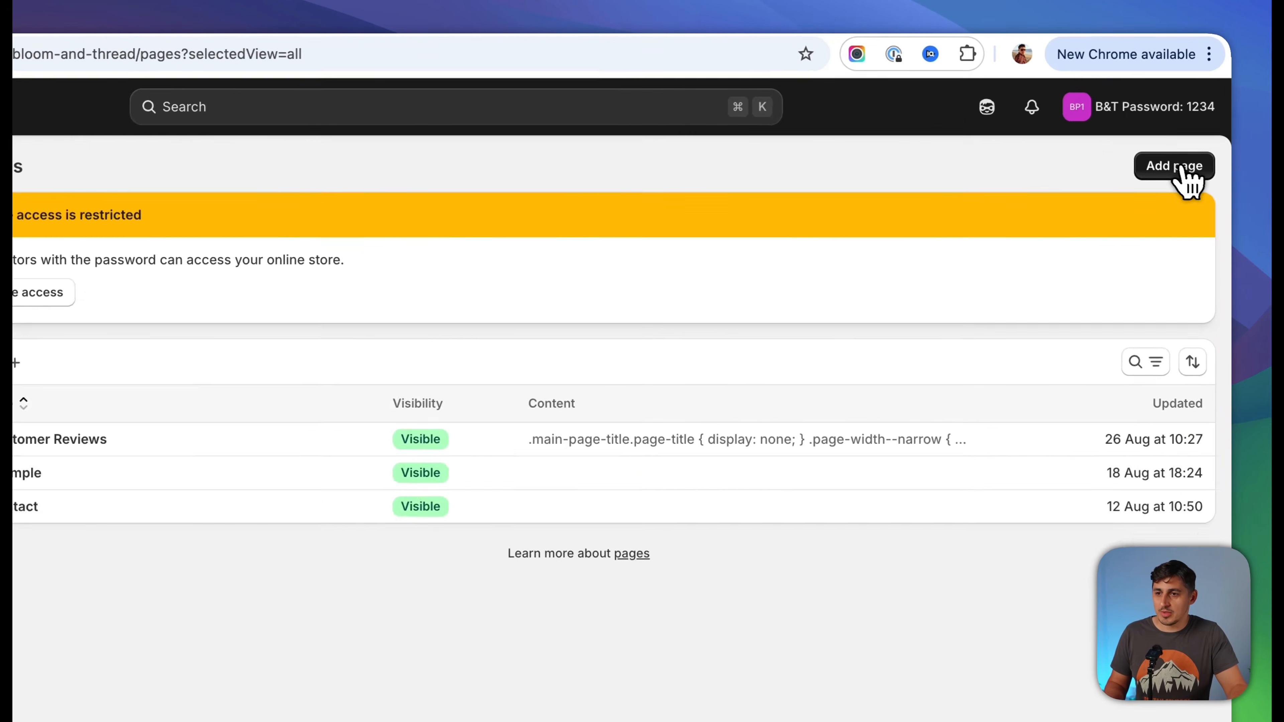
Add a page titled "Wholesale signup", assign it the wholesale template, and save it
{"action": "left_click", "coordinate": [1193, 135]}
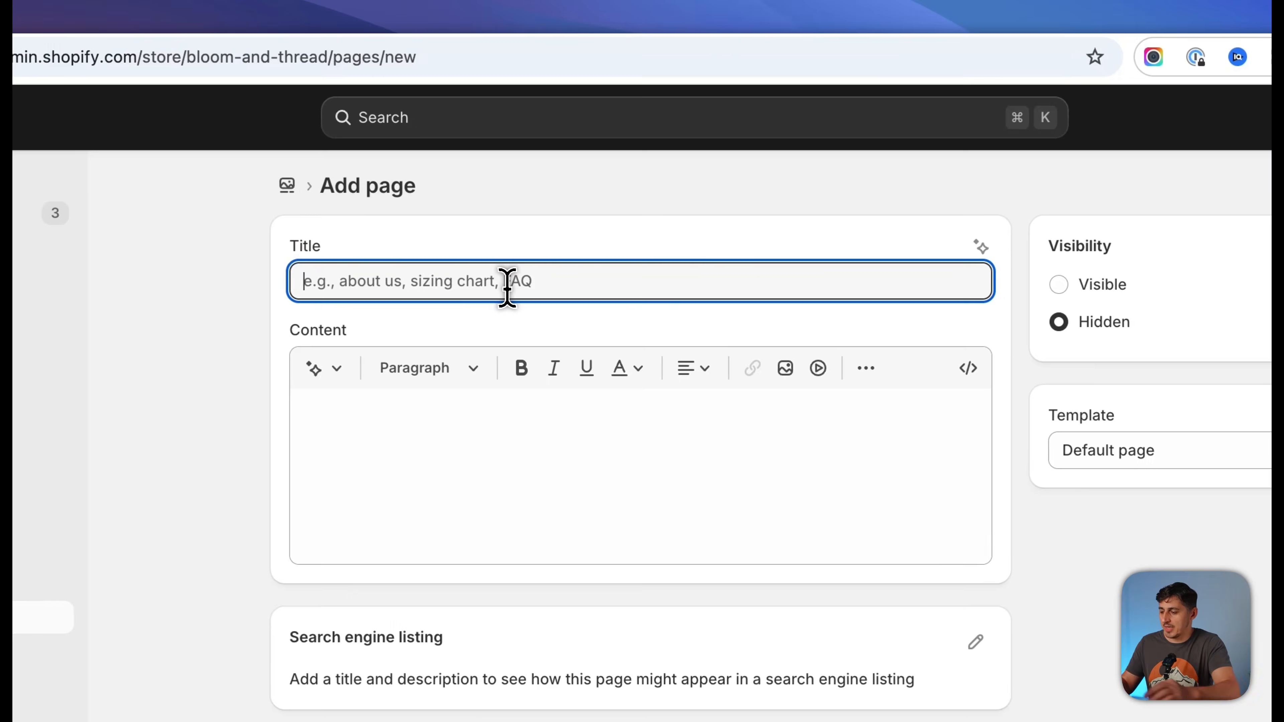
{"action": "type", "text": "wholesale signup"}
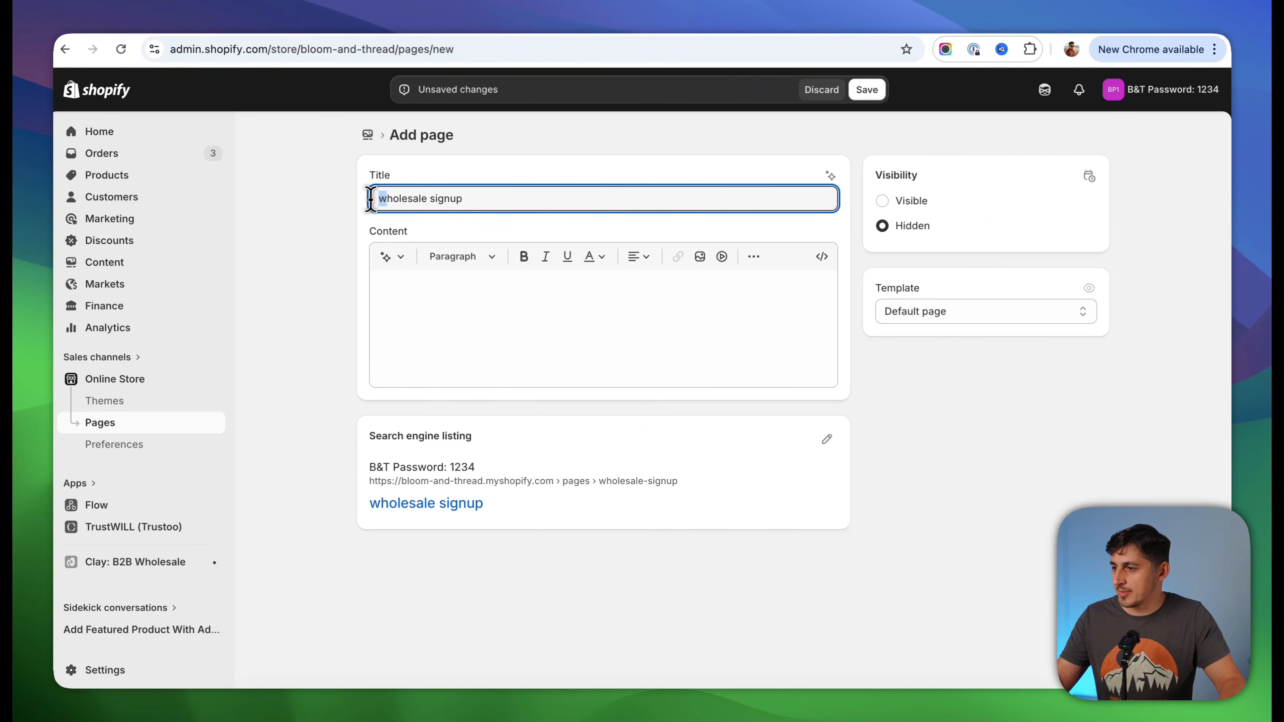
{"action": "type", "text": "W"}
{"action": "left_click", "coordinate": [959, 320]}
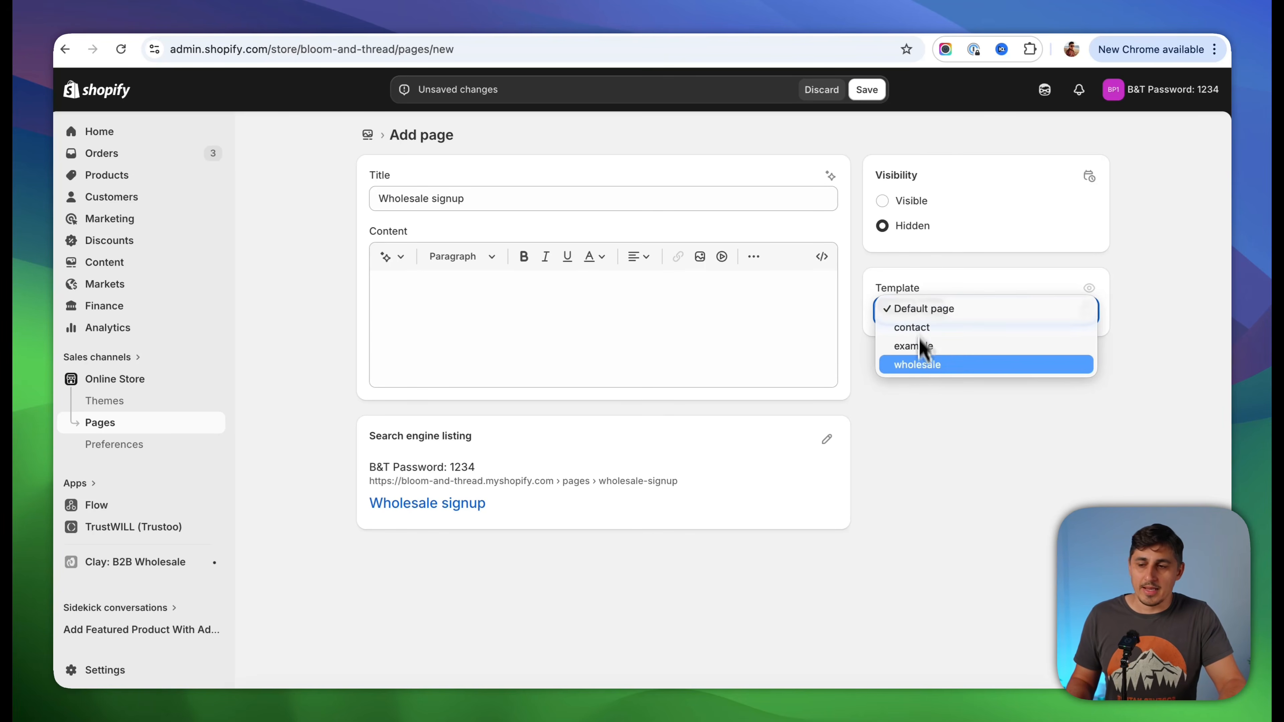
{"action": "left_click", "coordinate": [909, 369]}
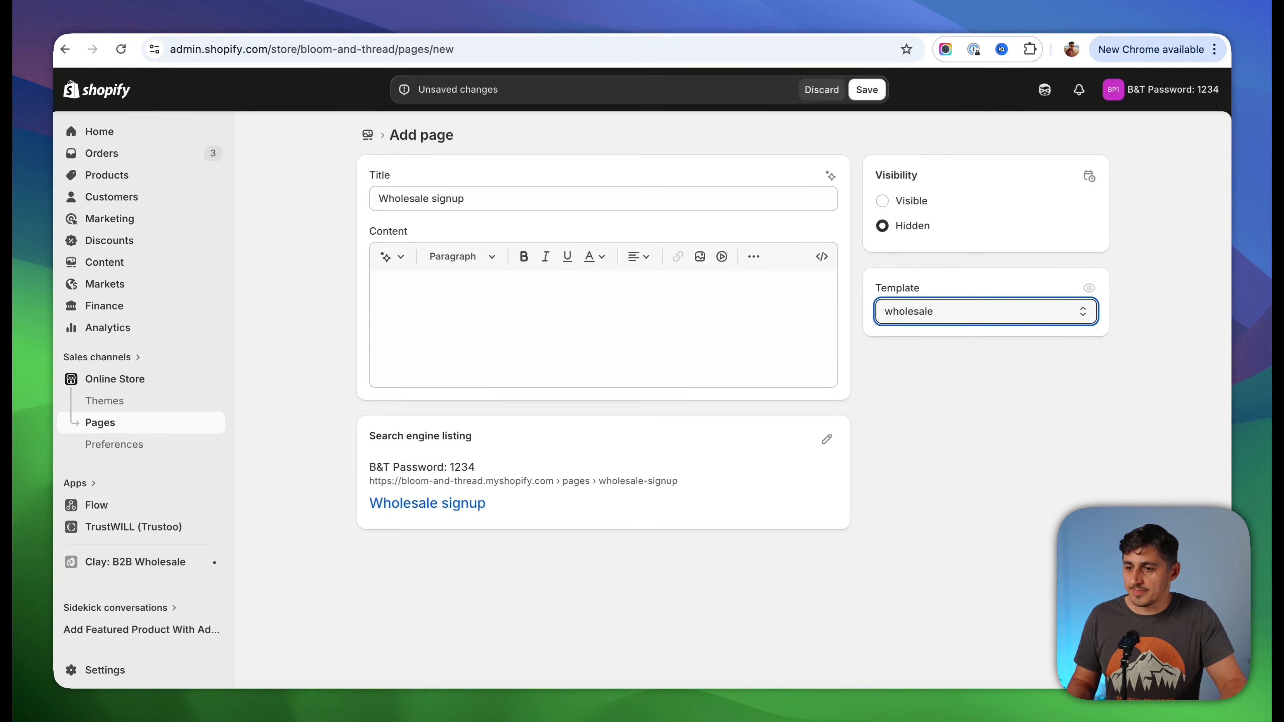
{"action": "left_click", "coordinate": [867, 89]}
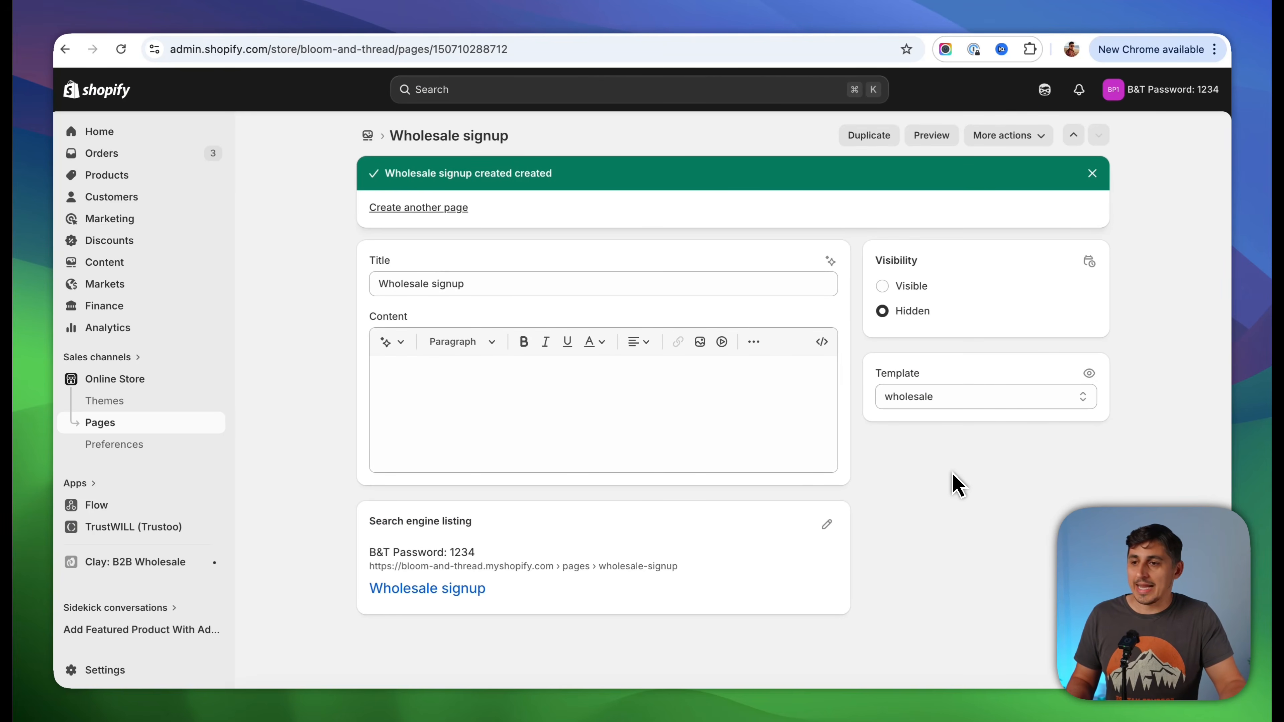
Create a new registration form in the Clay: B2B Wholesale app using the two-page Template #3
{"action": "left_click", "coordinate": [135, 563]}
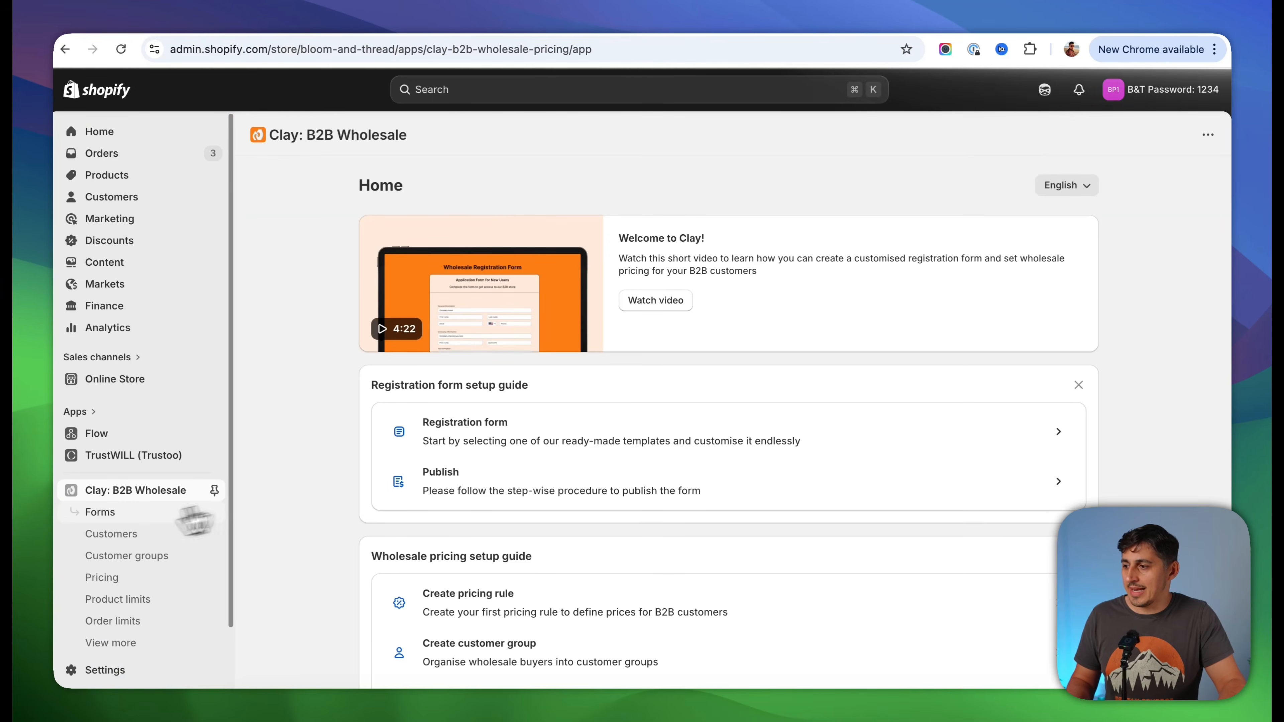
{"action": "left_click", "coordinate": [101, 513]}
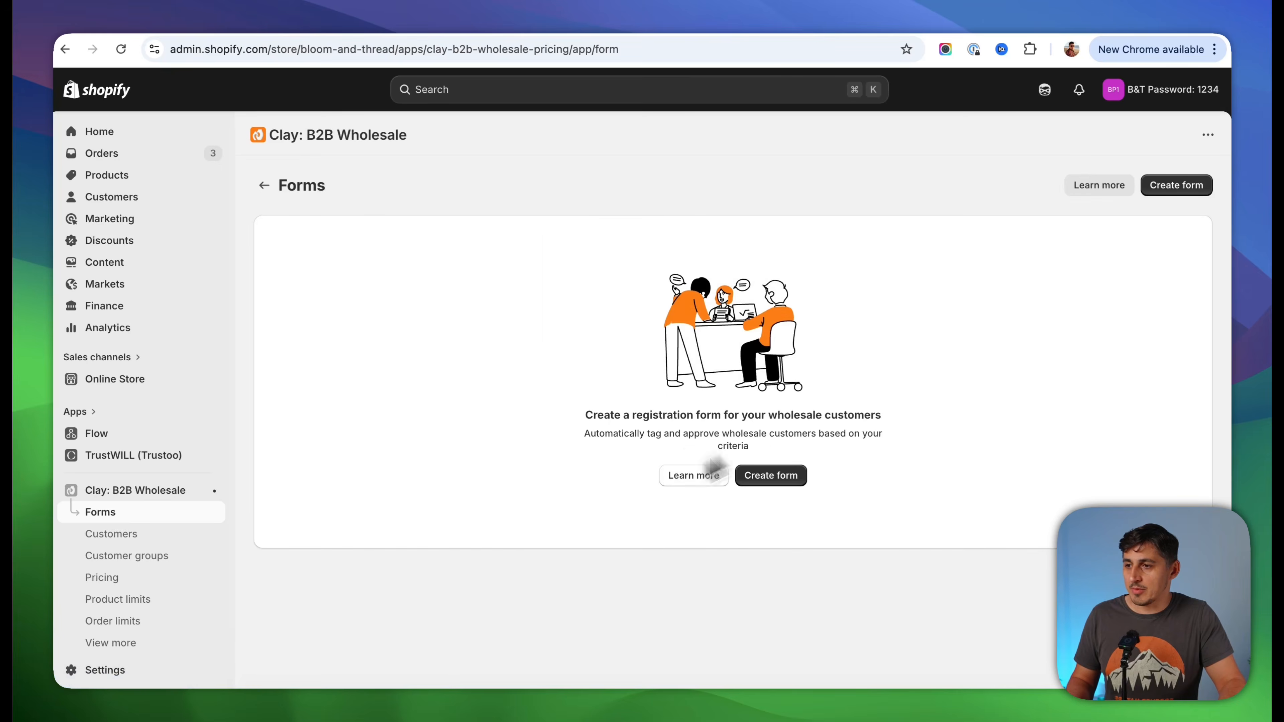
{"action": "left_click", "coordinate": [779, 481]}
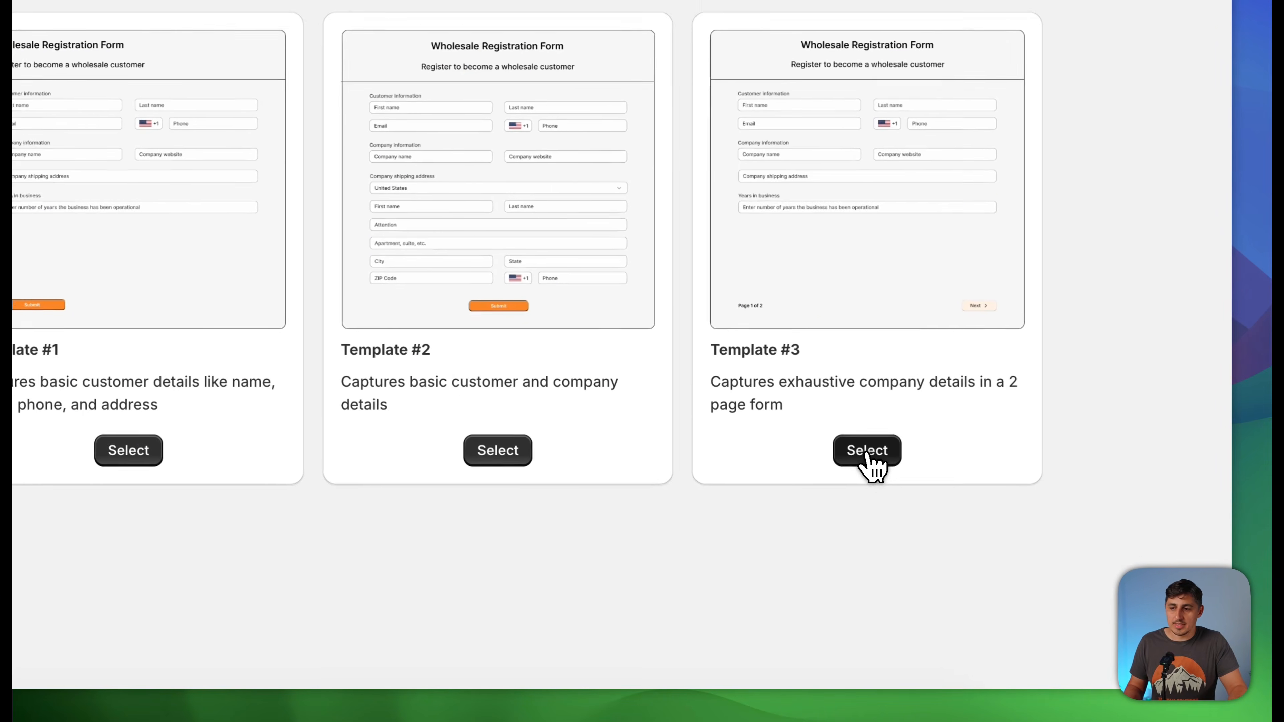
{"action": "left_click", "coordinate": [973, 528]}
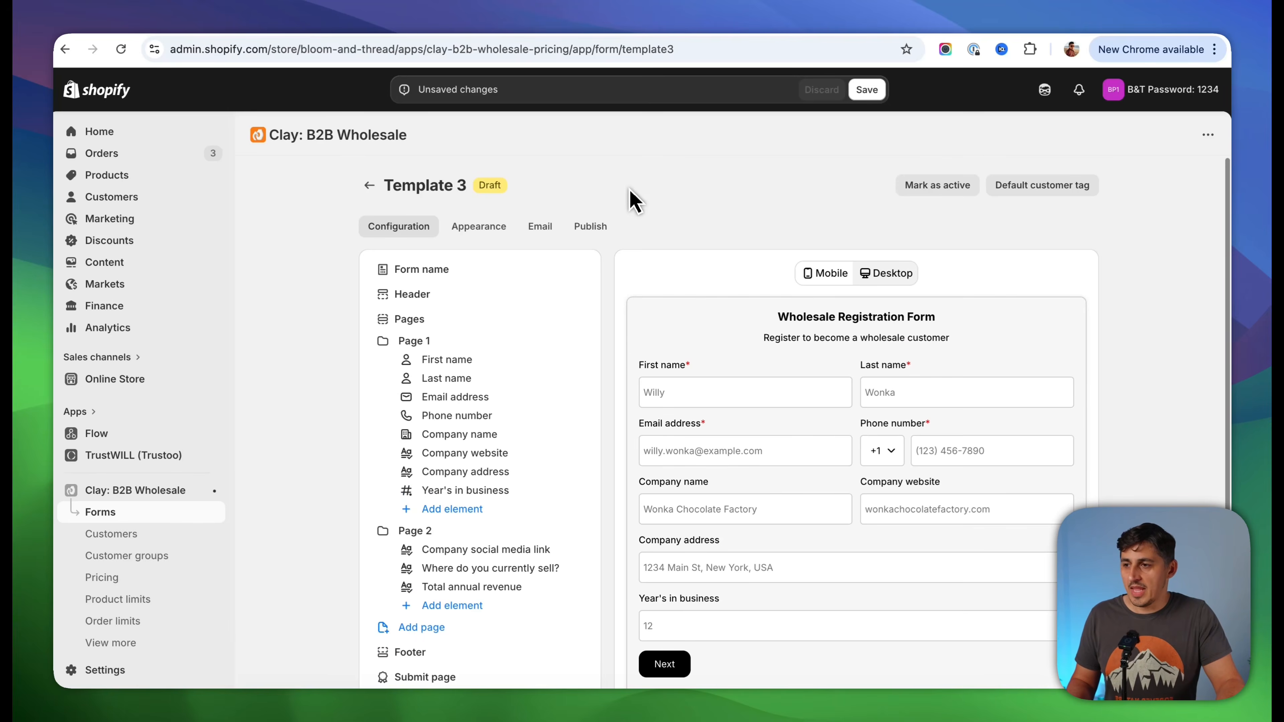
{"action": "scroll", "coordinate": [634, 200], "scroll_direction": "down", "scroll_amount": 3}
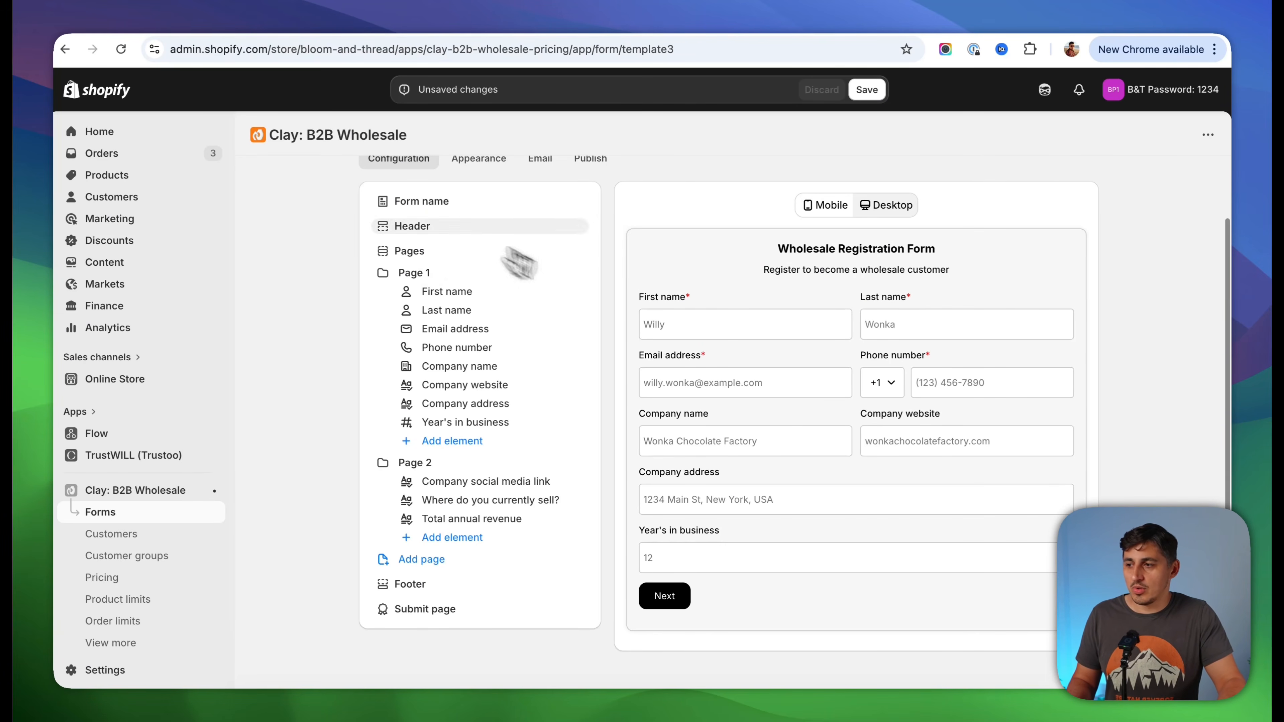
Rename the registration form "Wholesale signup" and check its header settings
{"action": "scroll", "coordinate": [785, 291], "scroll_direction": "up", "scroll_amount": 3}
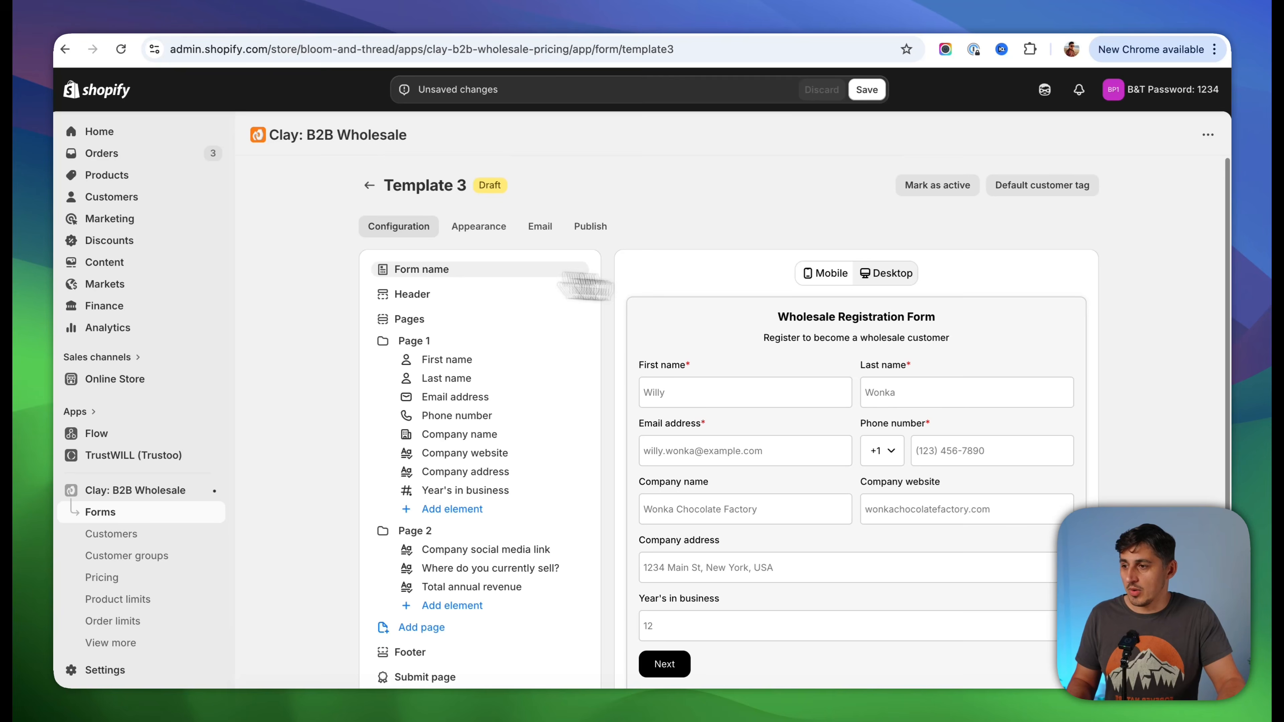
{"action": "left_click", "coordinate": [433, 275]}
{"action": "triple_click", "coordinate": [429, 322]}
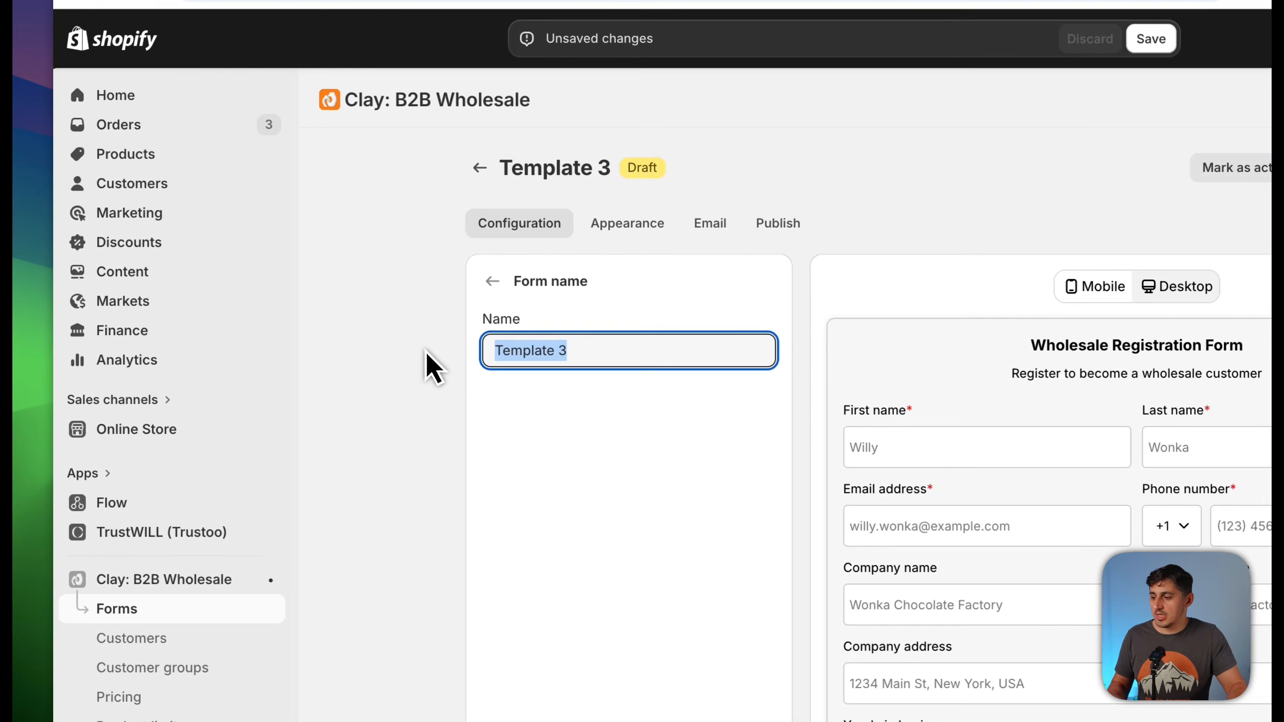
{"action": "type", "text": "wholesale sig"}
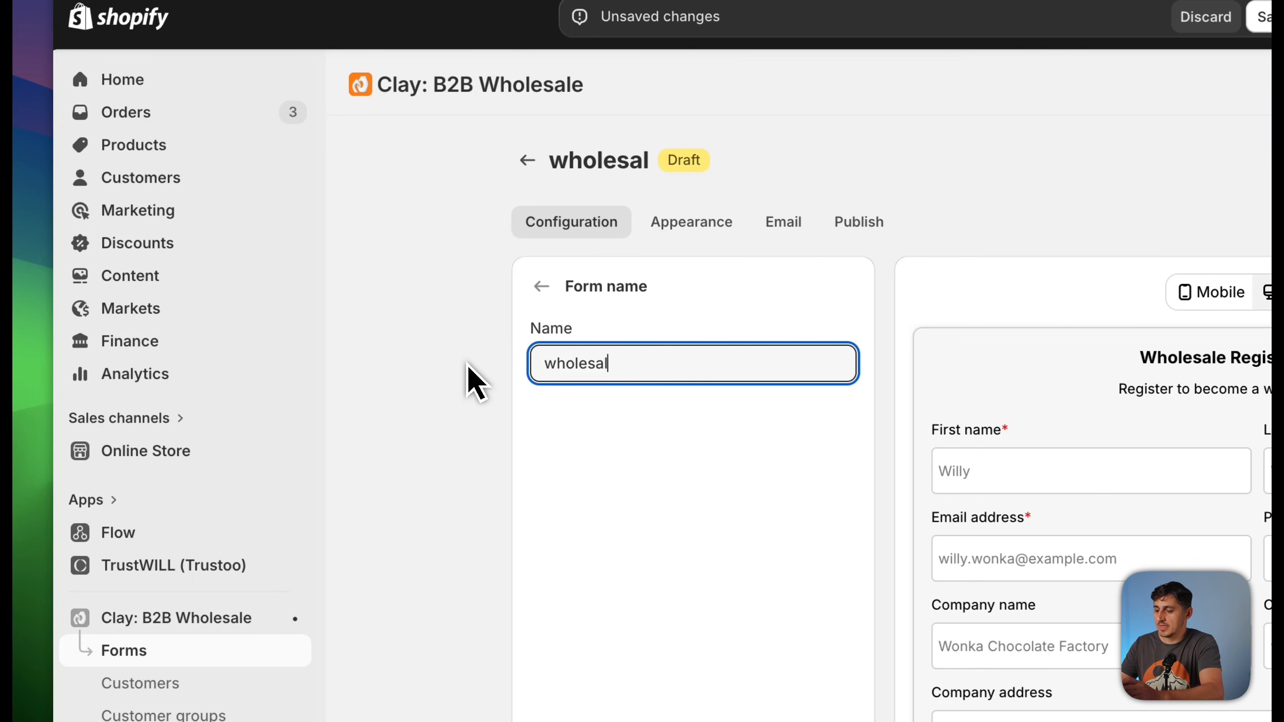
{"action": "type", "text": "nup"}
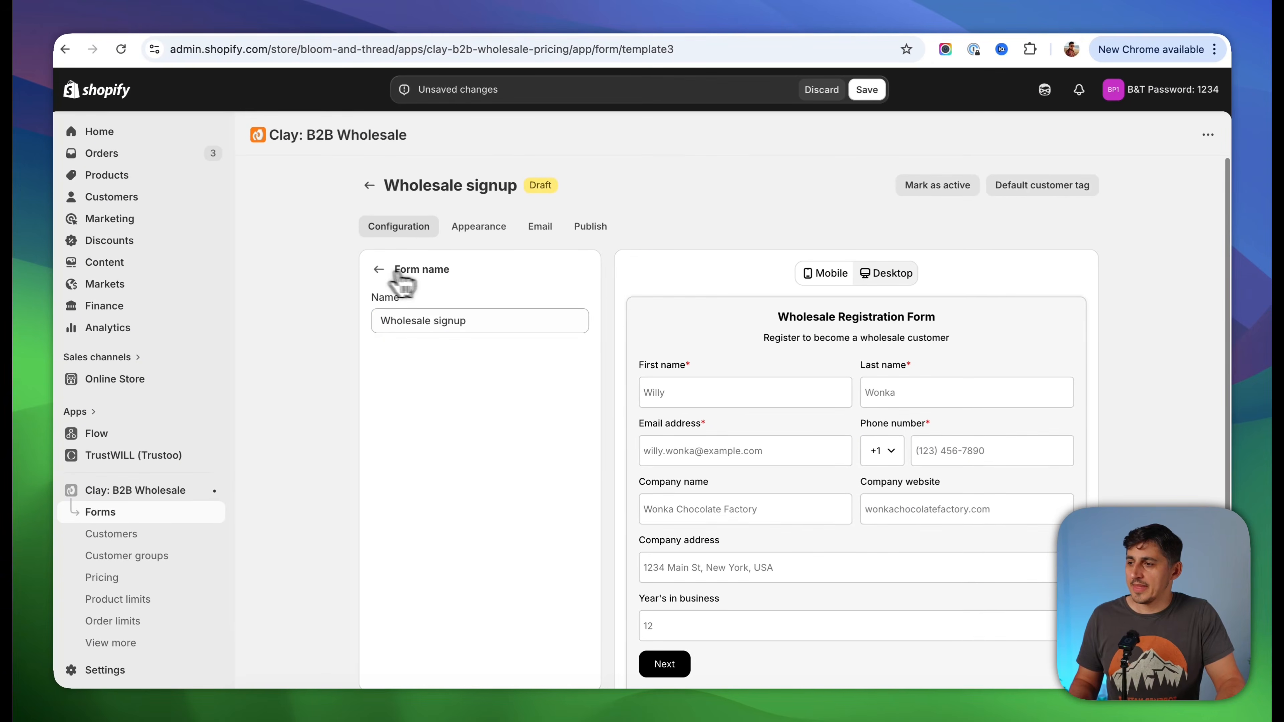
{"action": "left_click", "coordinate": [541, 286]}
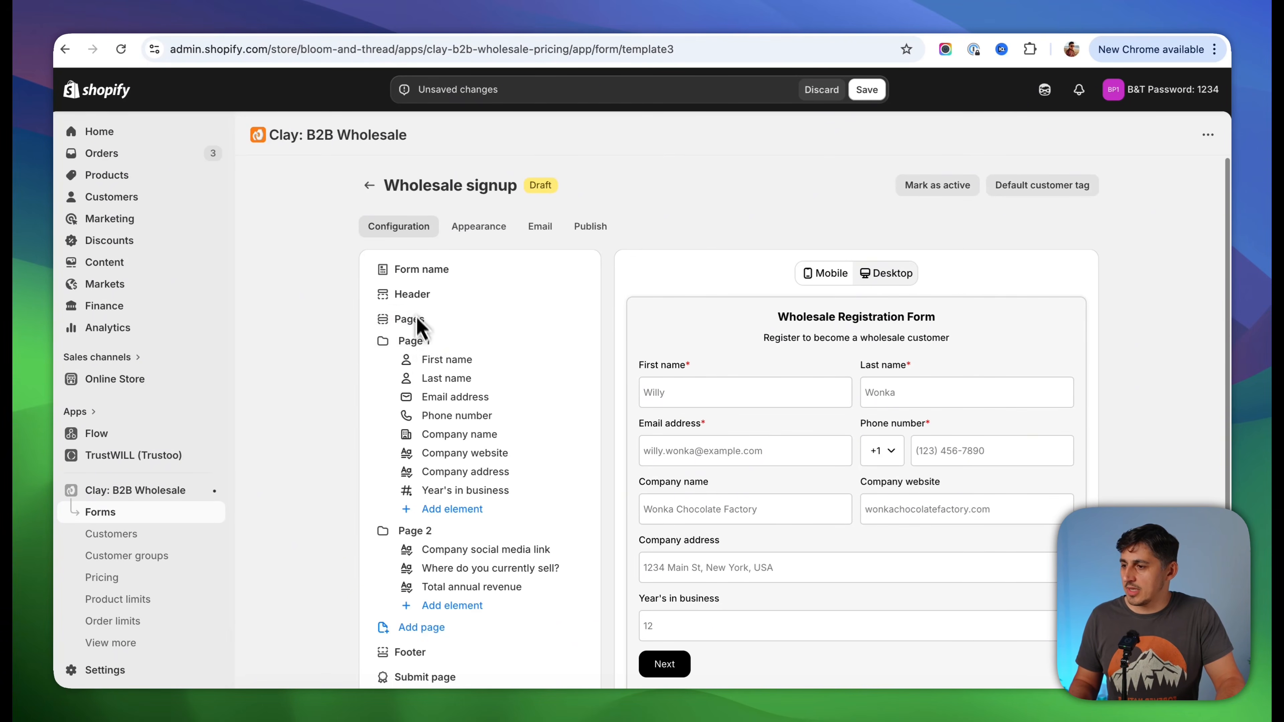
{"action": "left_click", "coordinate": [414, 295]}
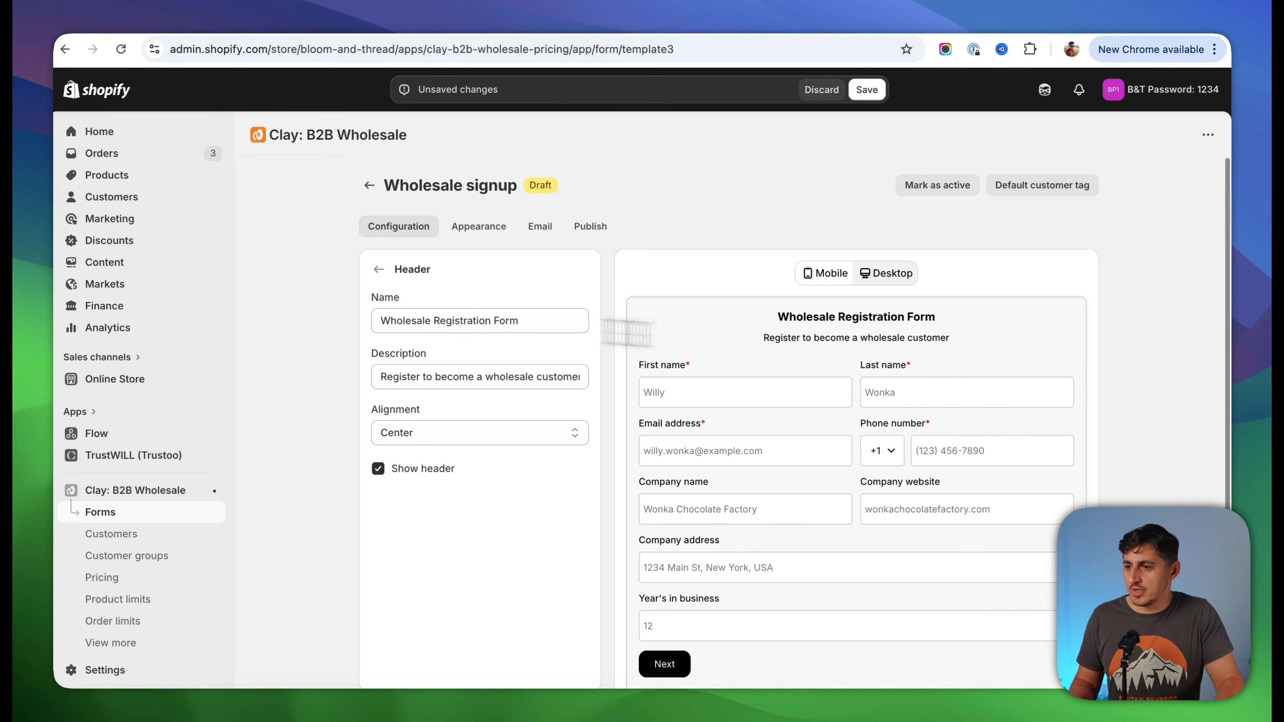
{"action": "left_click", "coordinate": [379, 269]}
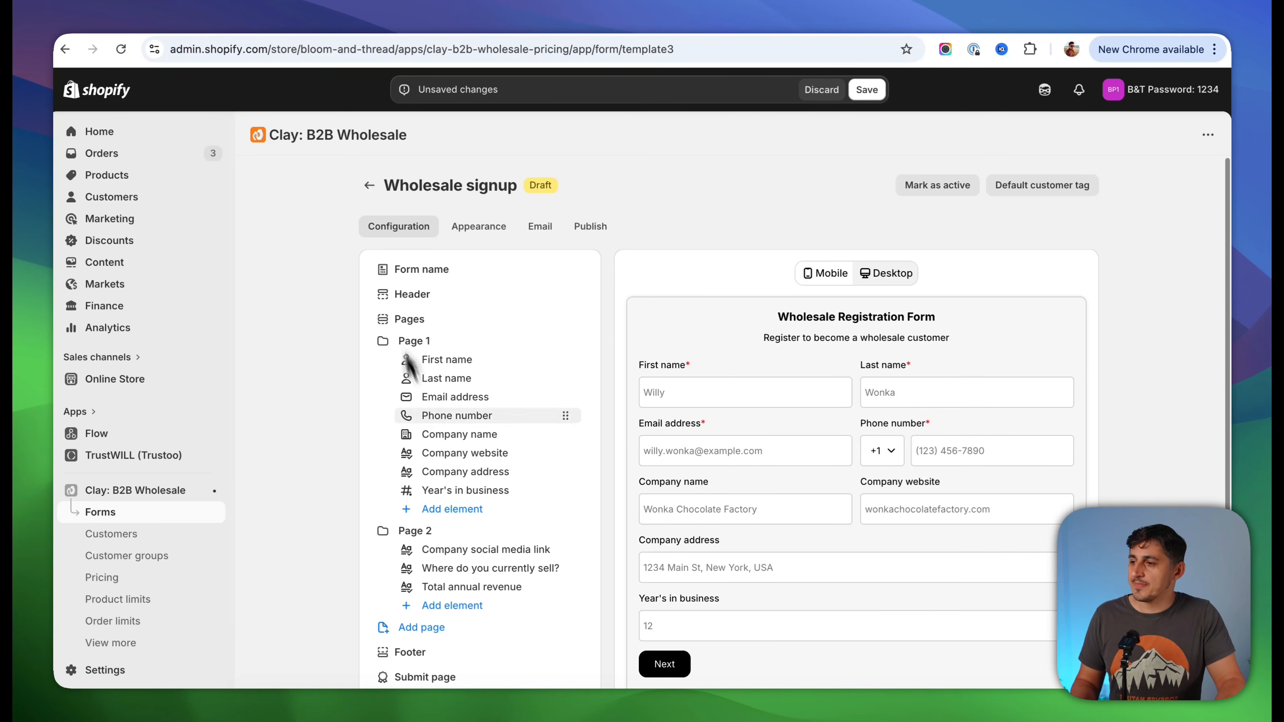
Set the alignment of the "Year's in business" field to 50%
{"action": "scroll", "coordinate": [427, 360], "scroll_direction": "down", "scroll_amount": 1}
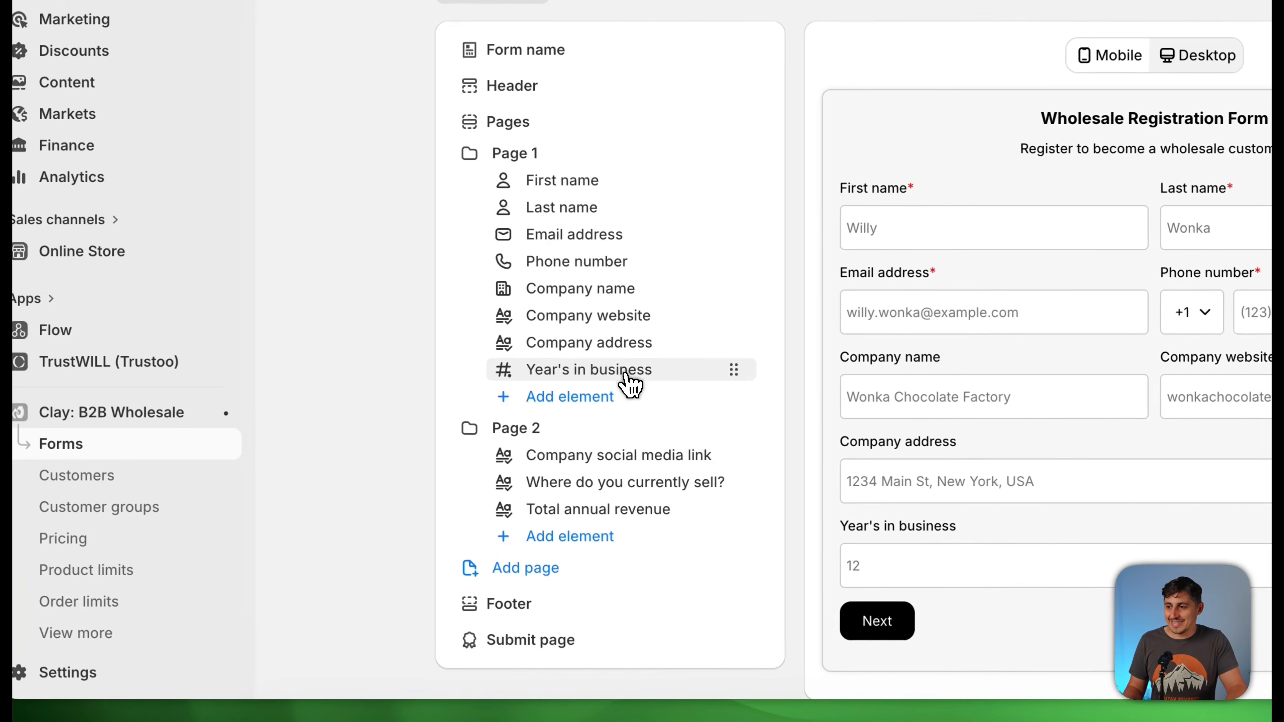
{"action": "left_click", "coordinate": [492, 461]}
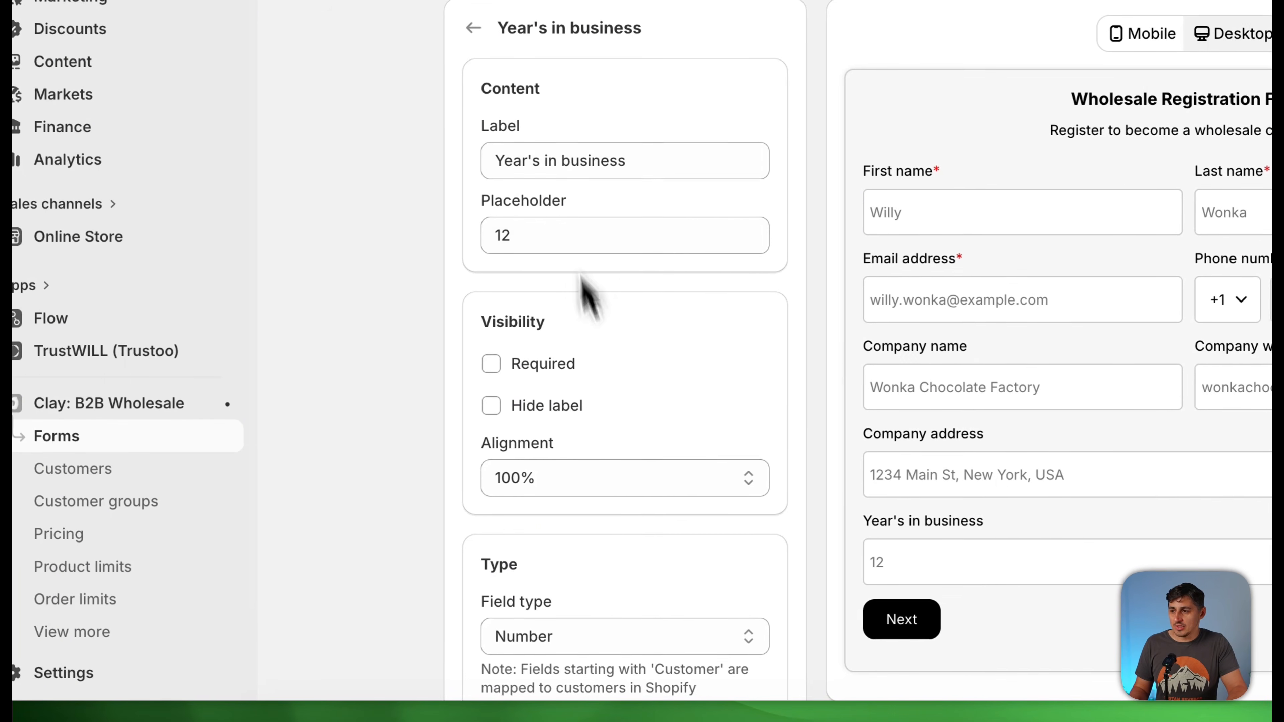
{"action": "scroll", "coordinate": [498, 455], "scroll_direction": "down", "scroll_amount": 2}
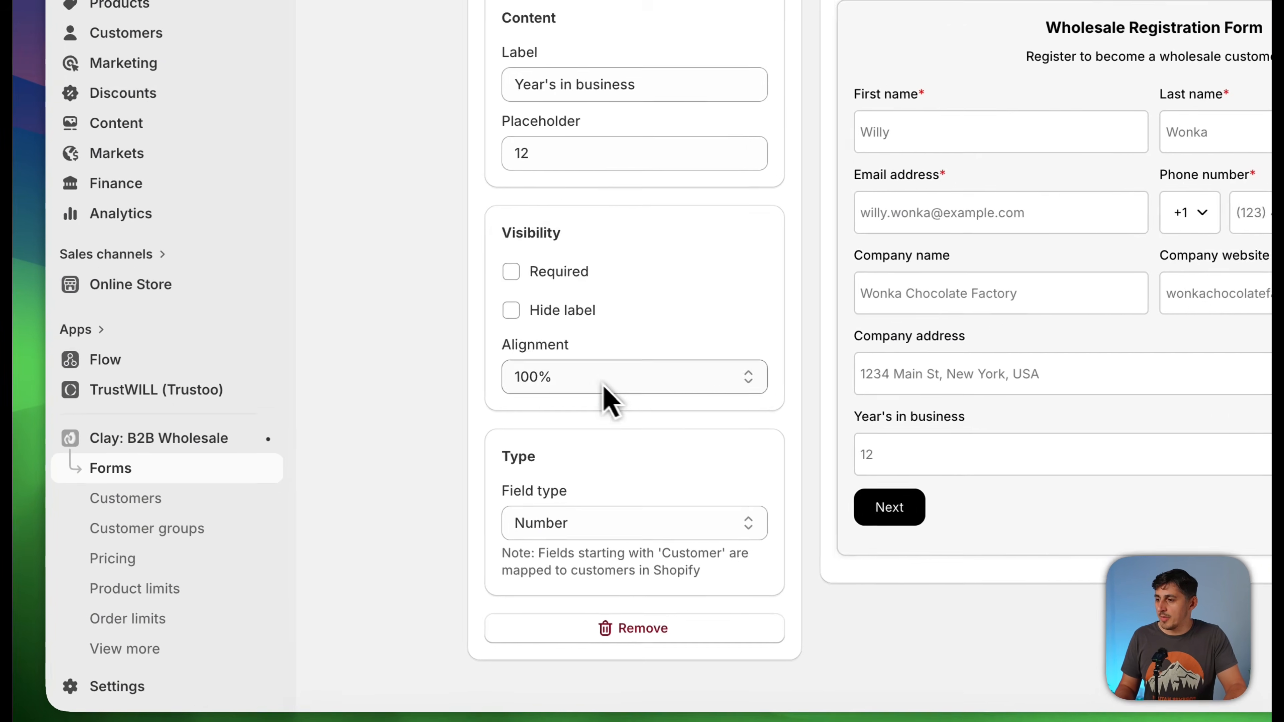
{"action": "left_click", "coordinate": [452, 448]}
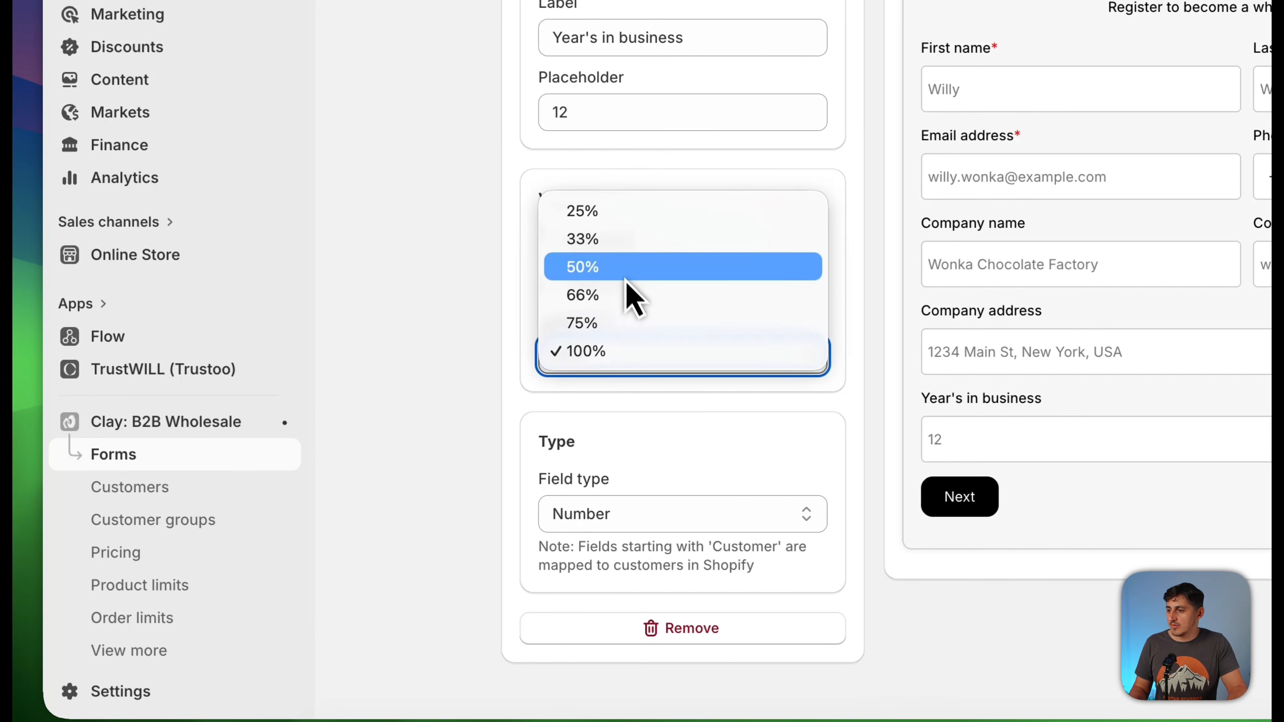
{"action": "left_click", "coordinate": [627, 270]}
{"action": "scroll", "coordinate": [581, 212], "scroll_direction": "up", "scroll_amount": 5}
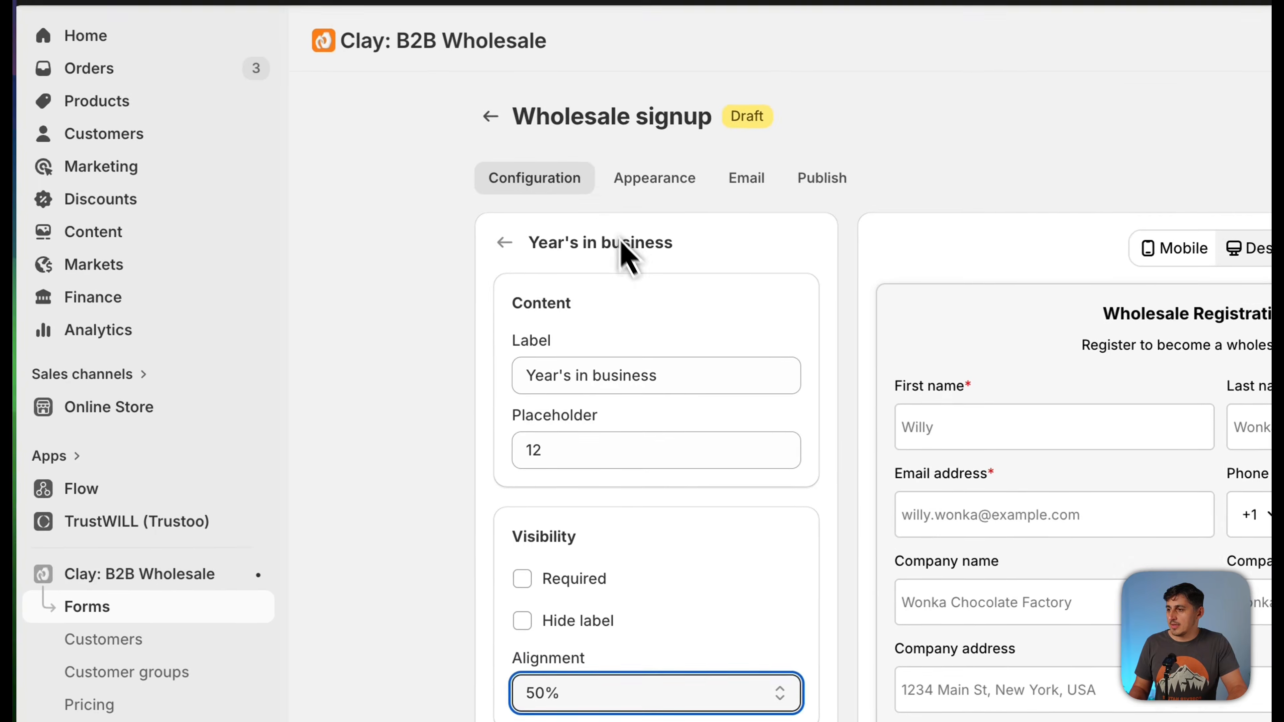
{"action": "left_click", "coordinate": [506, 232]}
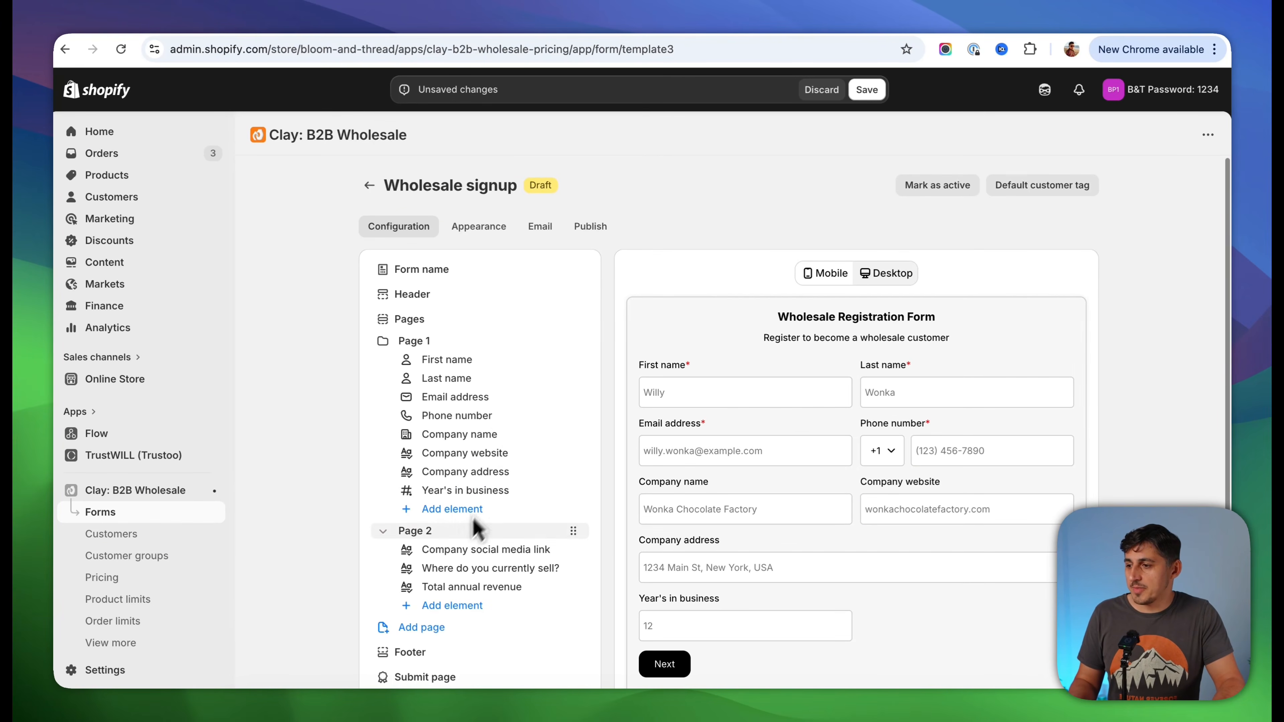
Add a Customer city element to Page 1 and move it above "Year's in business"
{"action": "scroll", "coordinate": [846, 536], "scroll_direction": "down", "scroll_amount": 3}
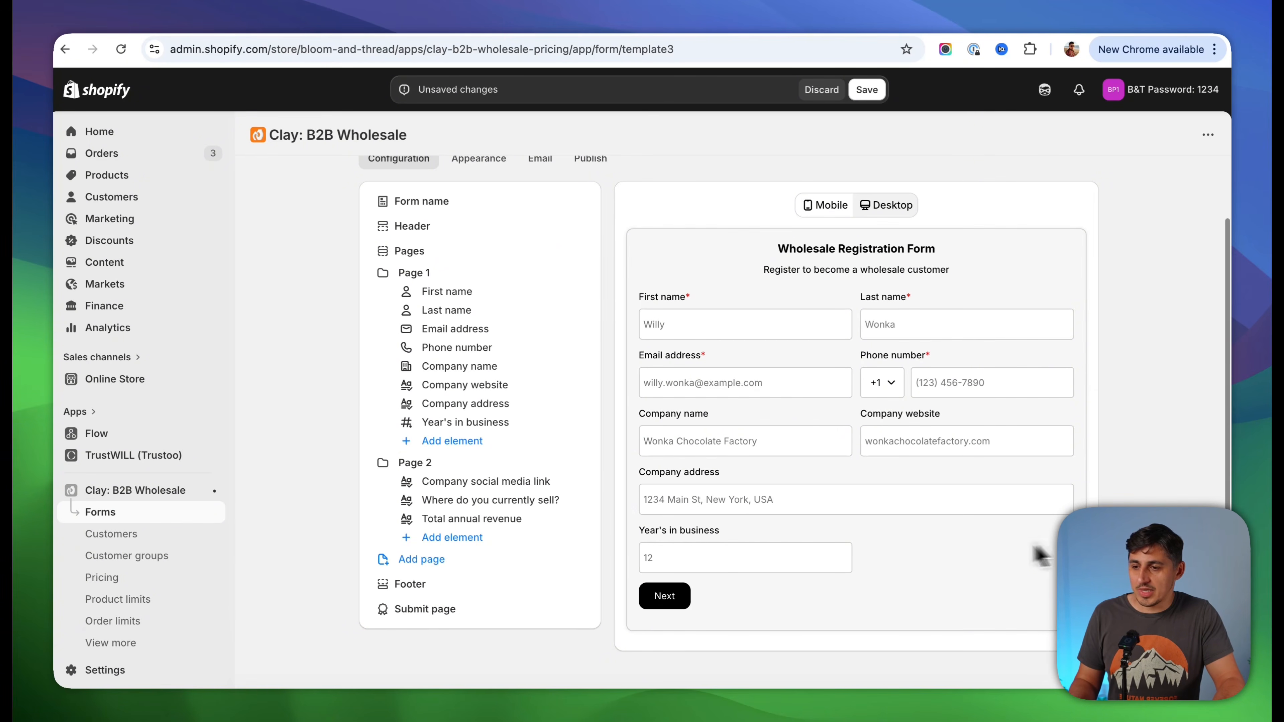
{"action": "left_click", "coordinate": [410, 444]}
{"action": "scroll", "coordinate": [505, 354], "scroll_direction": "up", "scroll_amount": 3}
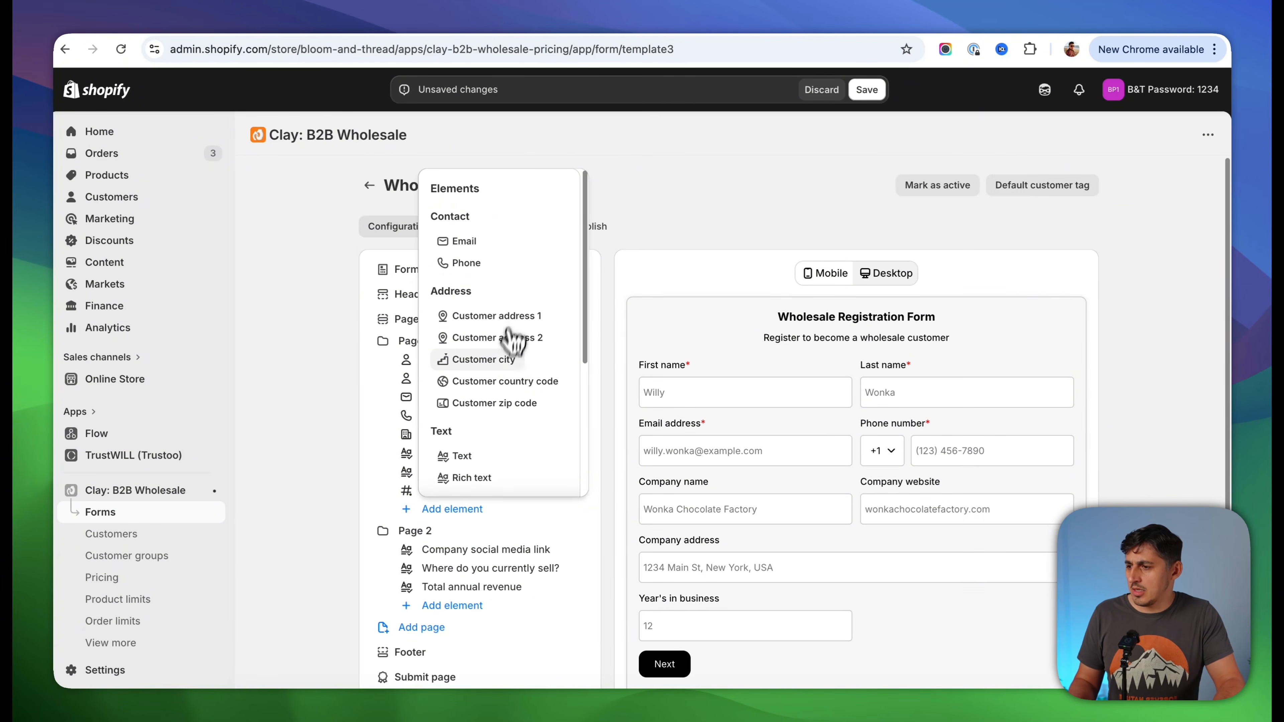
{"action": "left_click", "coordinate": [496, 360]}
{"action": "scroll", "coordinate": [862, 473], "scroll_direction": "down", "scroll_amount": 3}
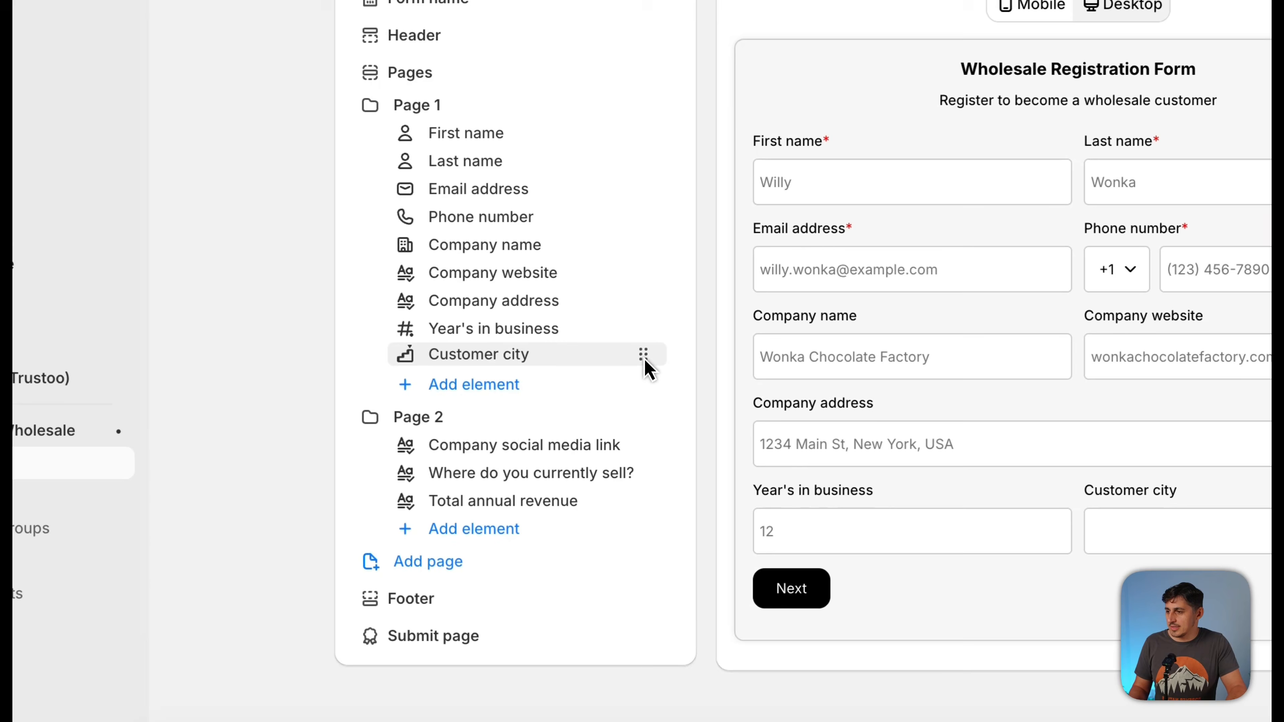
{"action": "left_click_drag", "start_coordinate": [565, 442], "coordinate": [568, 426]}
{"action": "left_click_drag", "start_coordinate": [652, 341], "coordinate": [654, 345]}
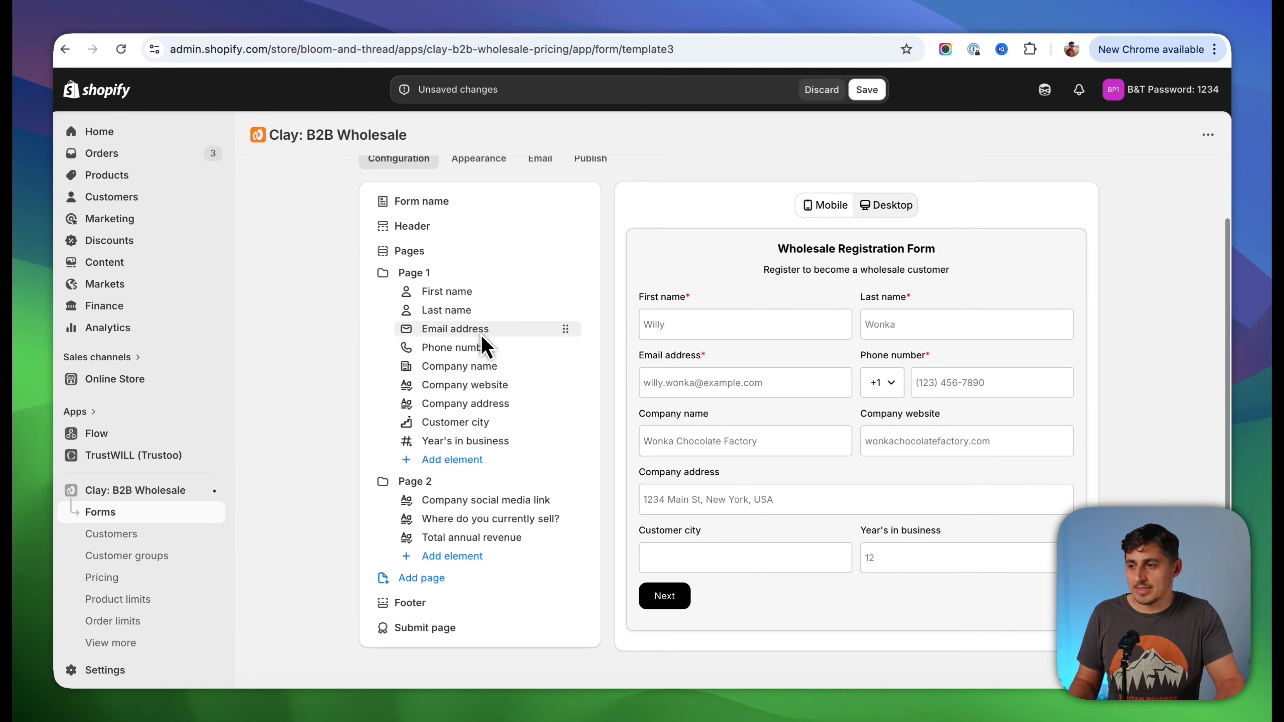
Review the element types available for Page 2 and the submit page's success message
{"action": "scroll", "coordinate": [483, 354], "scroll_direction": "up", "scroll_amount": 1}
{"action": "scroll", "coordinate": [480, 545], "scroll_direction": "down", "scroll_amount": 1}
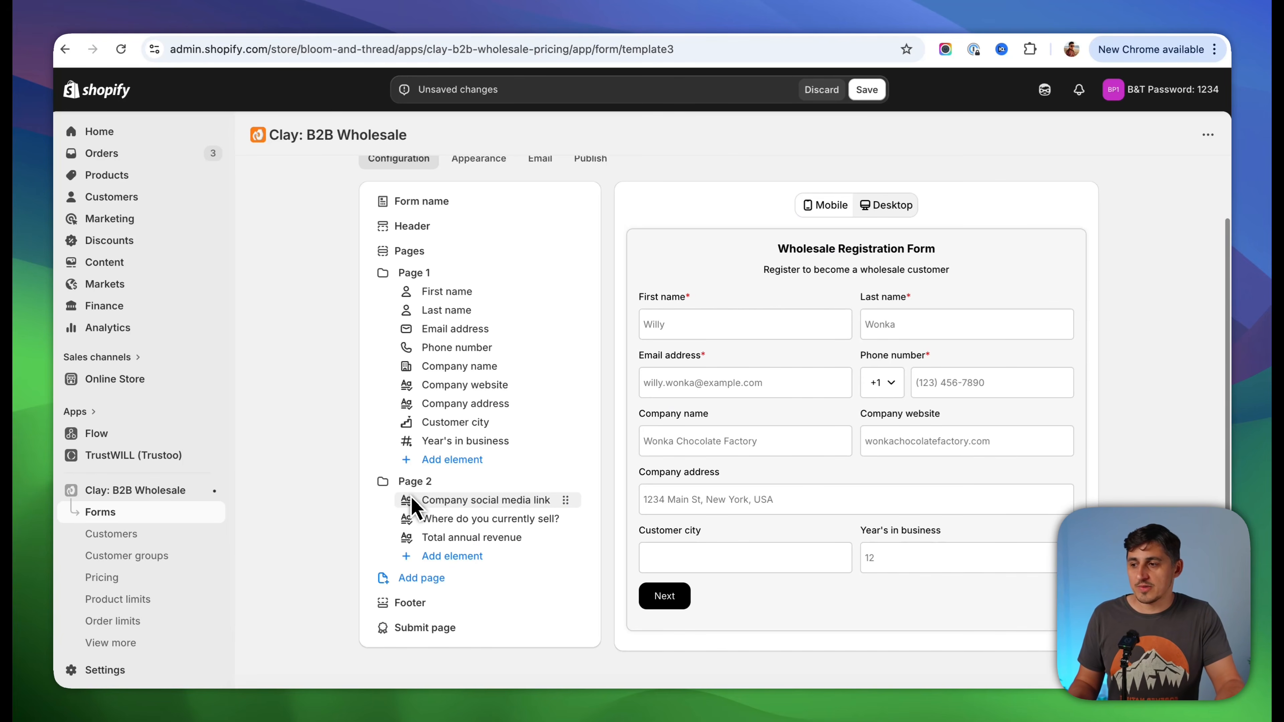
{"action": "left_click", "coordinate": [408, 557]}
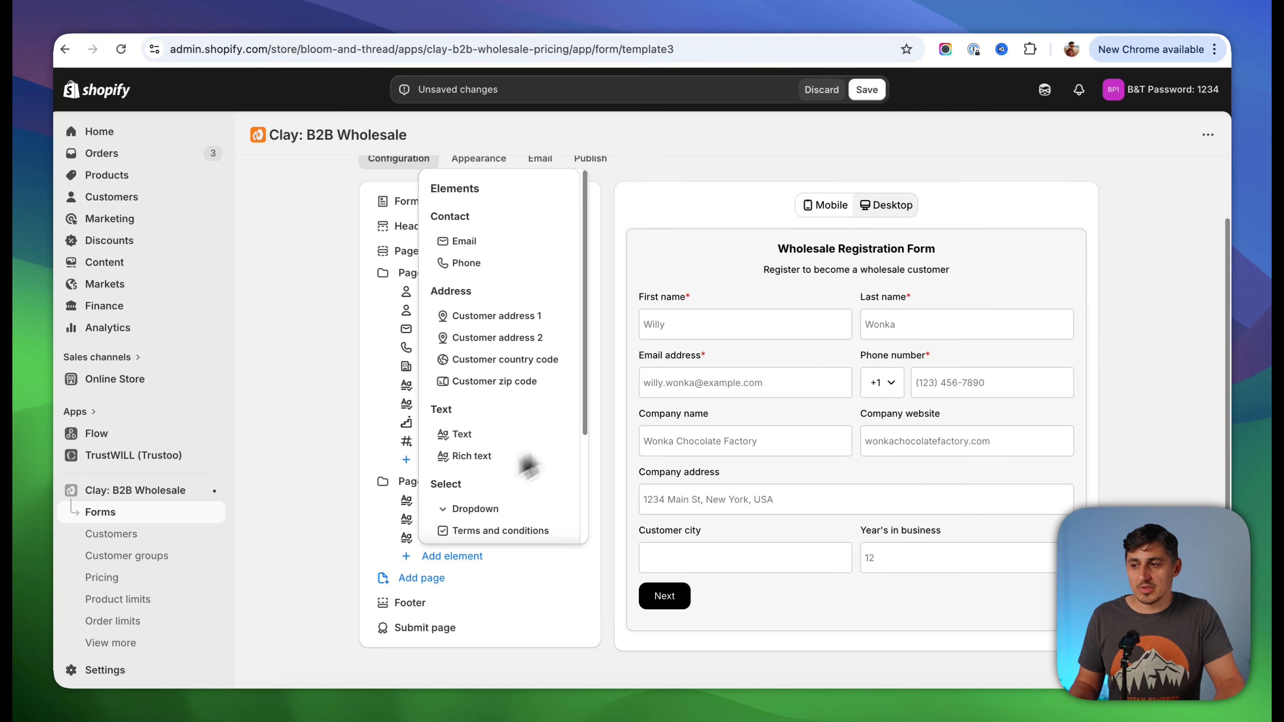
{"action": "scroll", "coordinate": [525, 460], "scroll_direction": "down", "scroll_amount": 3}
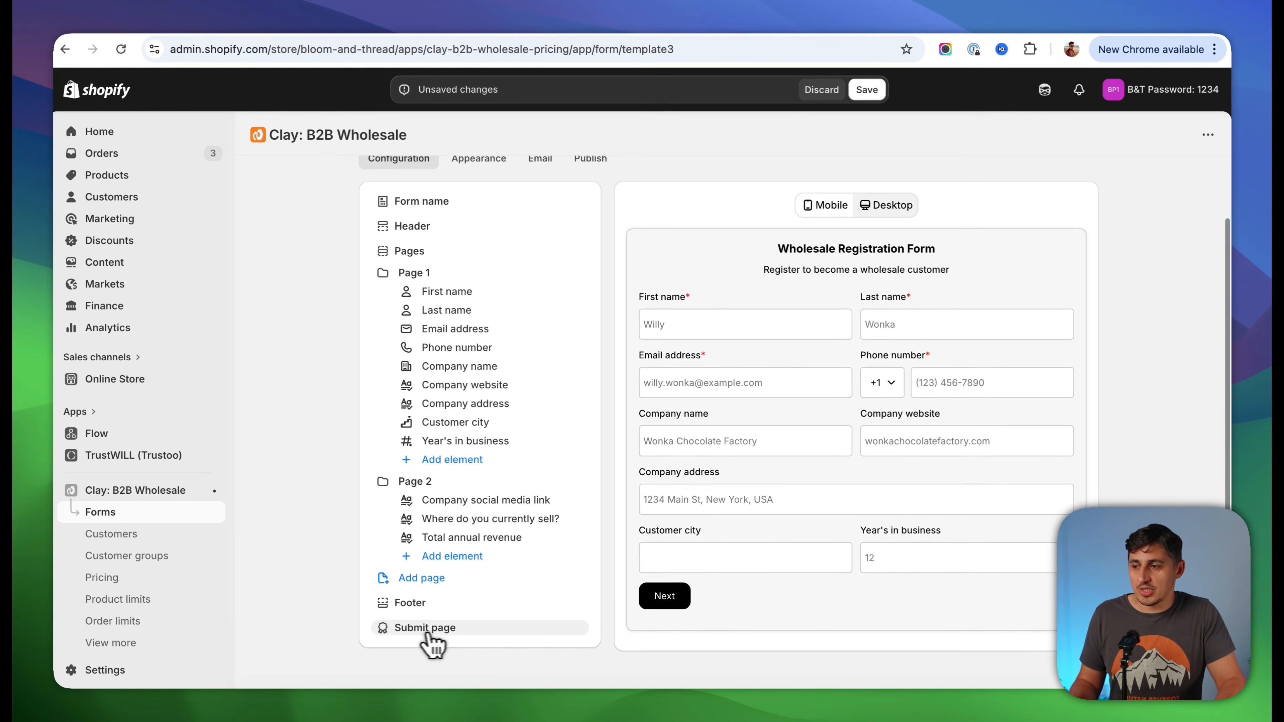
{"action": "left_click", "coordinate": [433, 631]}
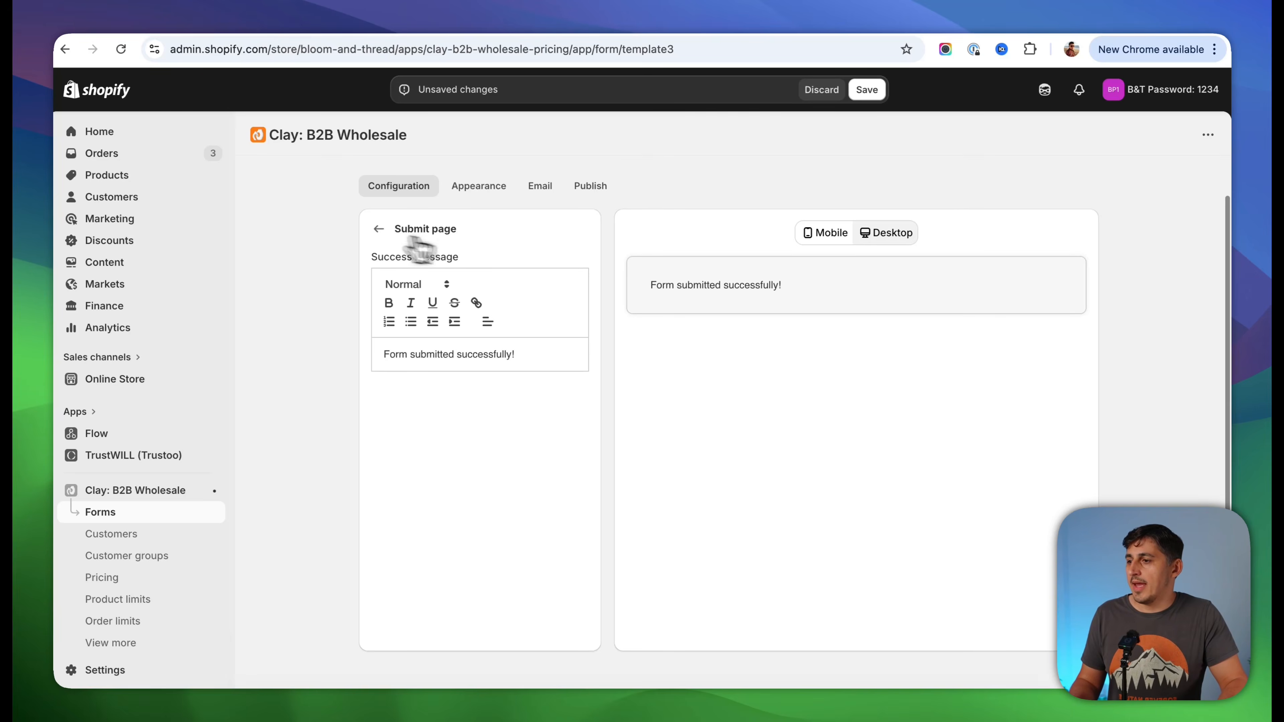
{"action": "left_click", "coordinate": [379, 229]}
Preview the form's mobile layout from top to bottom, and return to the desktop preview
{"action": "left_click", "coordinate": [835, 245]}
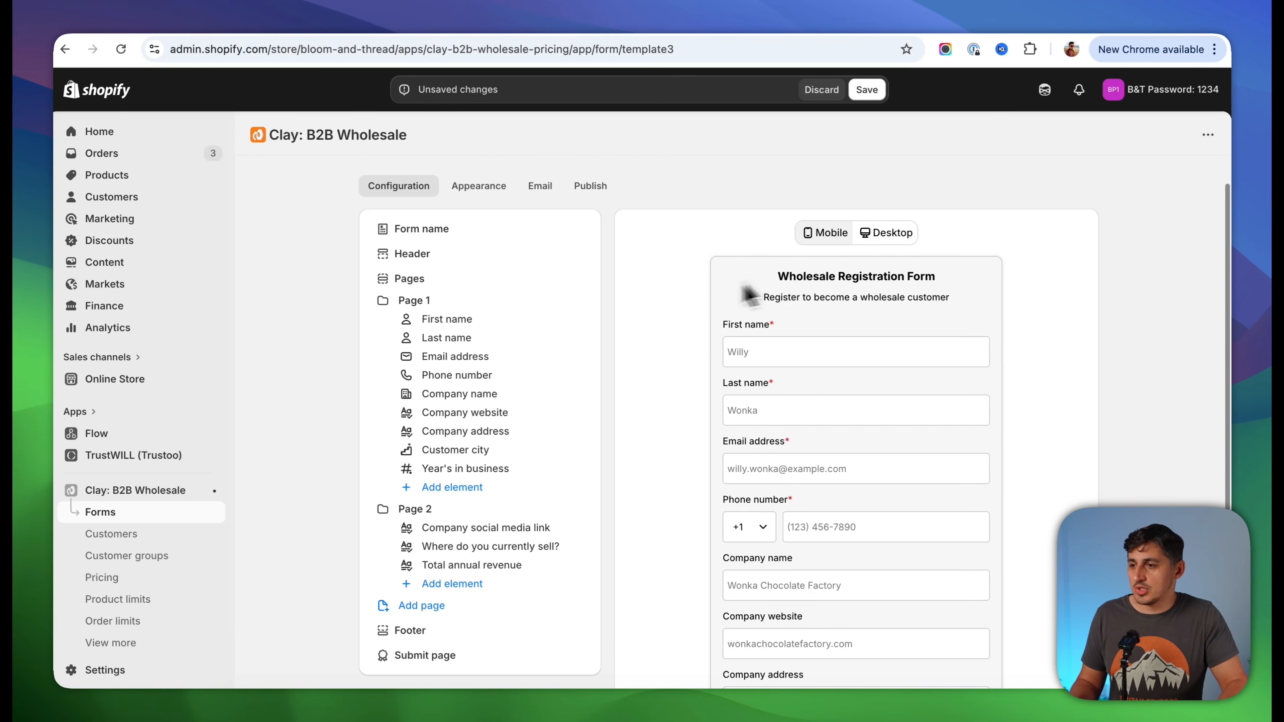
{"action": "scroll", "coordinate": [715, 334], "scroll_direction": "up", "scroll_amount": 2}
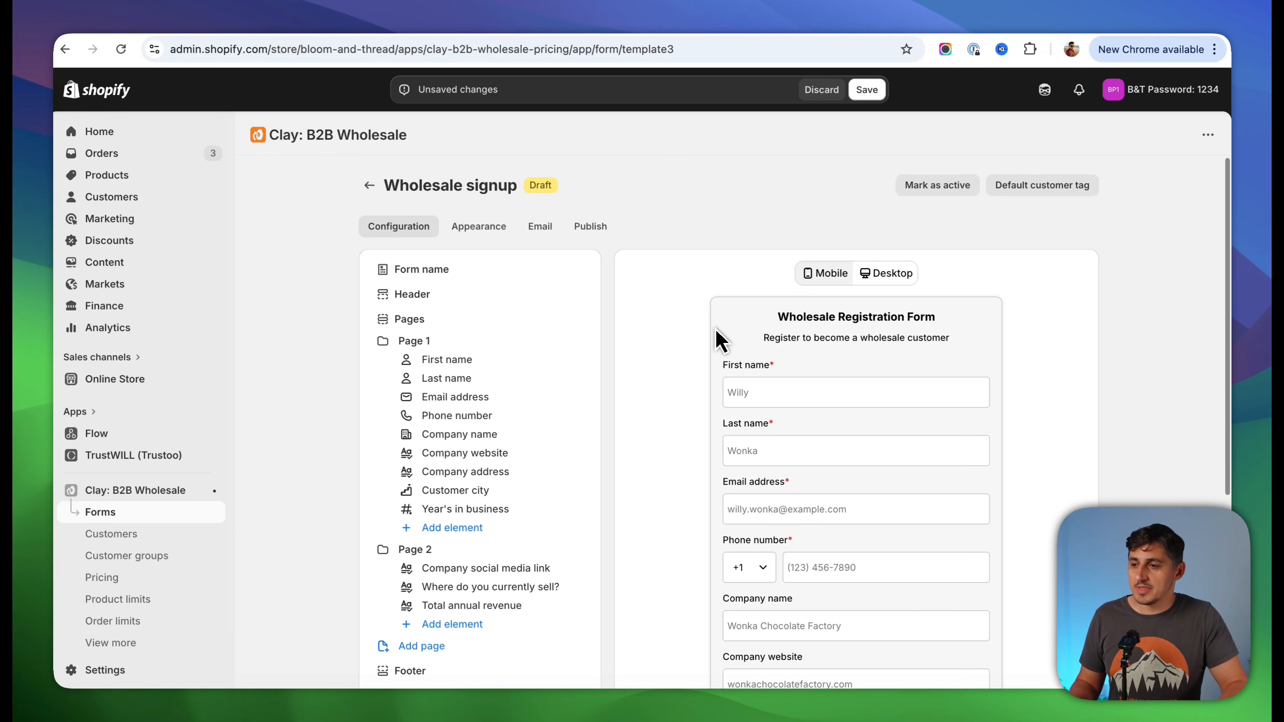
{"action": "scroll", "coordinate": [716, 334], "scroll_direction": "down", "scroll_amount": 5}
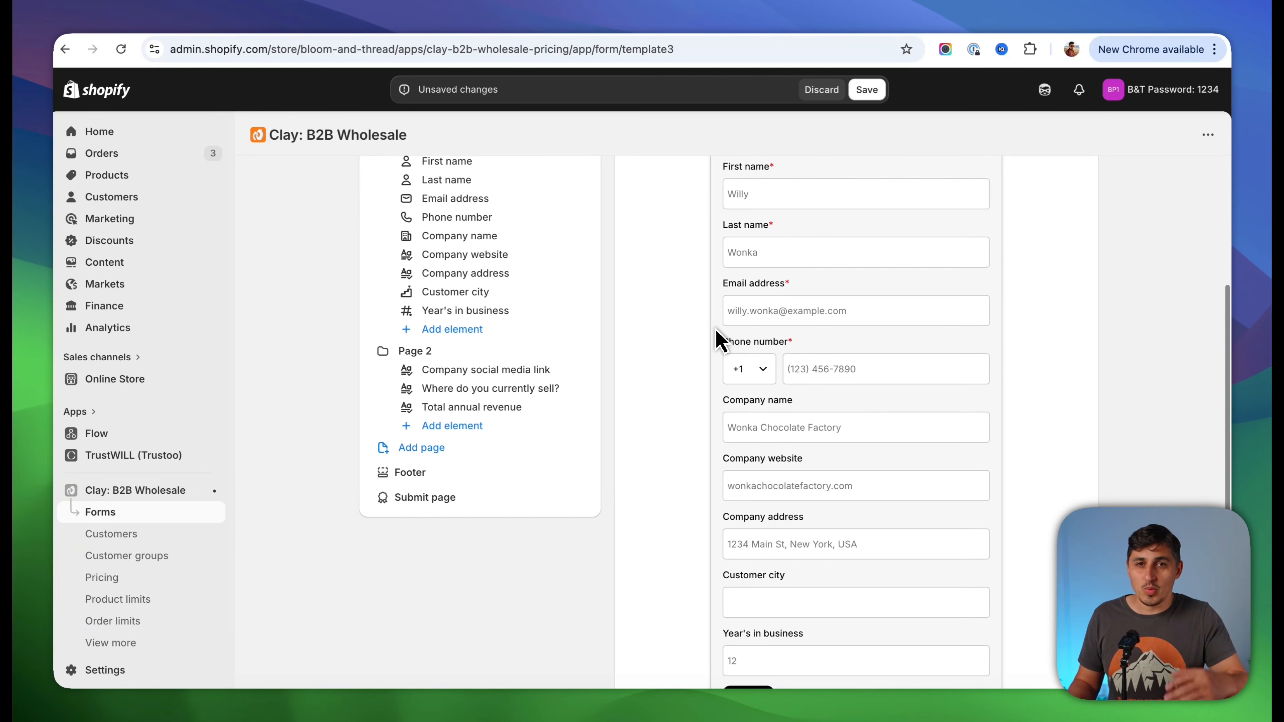
{"action": "scroll", "coordinate": [718, 340], "scroll_direction": "down", "scroll_amount": 2}
{"action": "scroll", "coordinate": [718, 340], "scroll_direction": "up", "scroll_amount": 7}
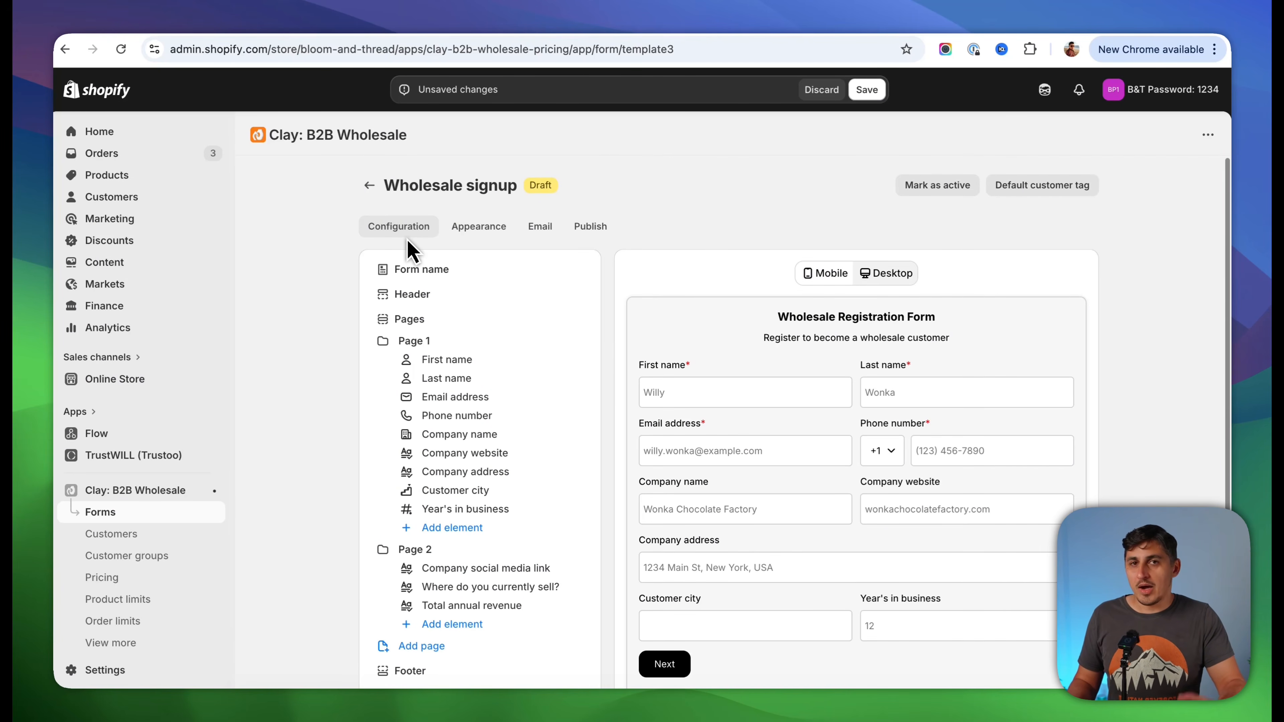
Compare the Boxed and Default layouts, keep Default for the form's appearance, and review the font and color settings
{"action": "left_click", "coordinate": [480, 228]}
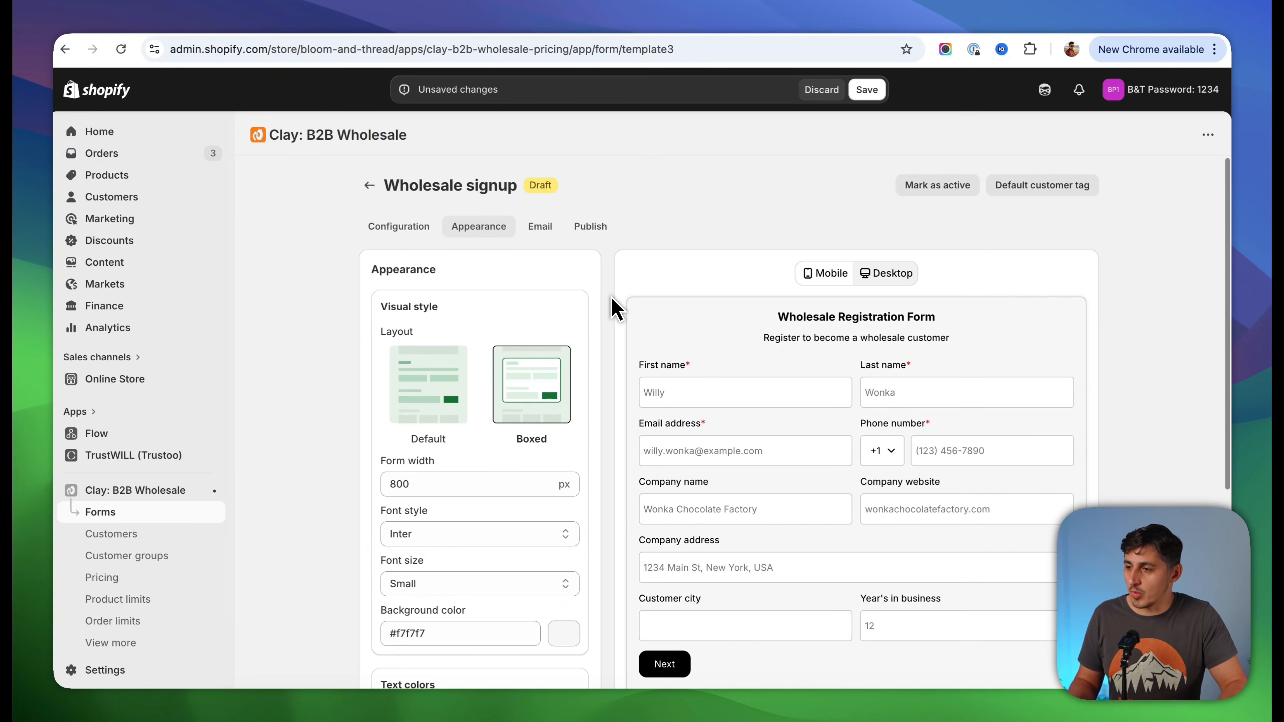
{"action": "scroll", "coordinate": [612, 306], "scroll_direction": "down", "scroll_amount": 1}
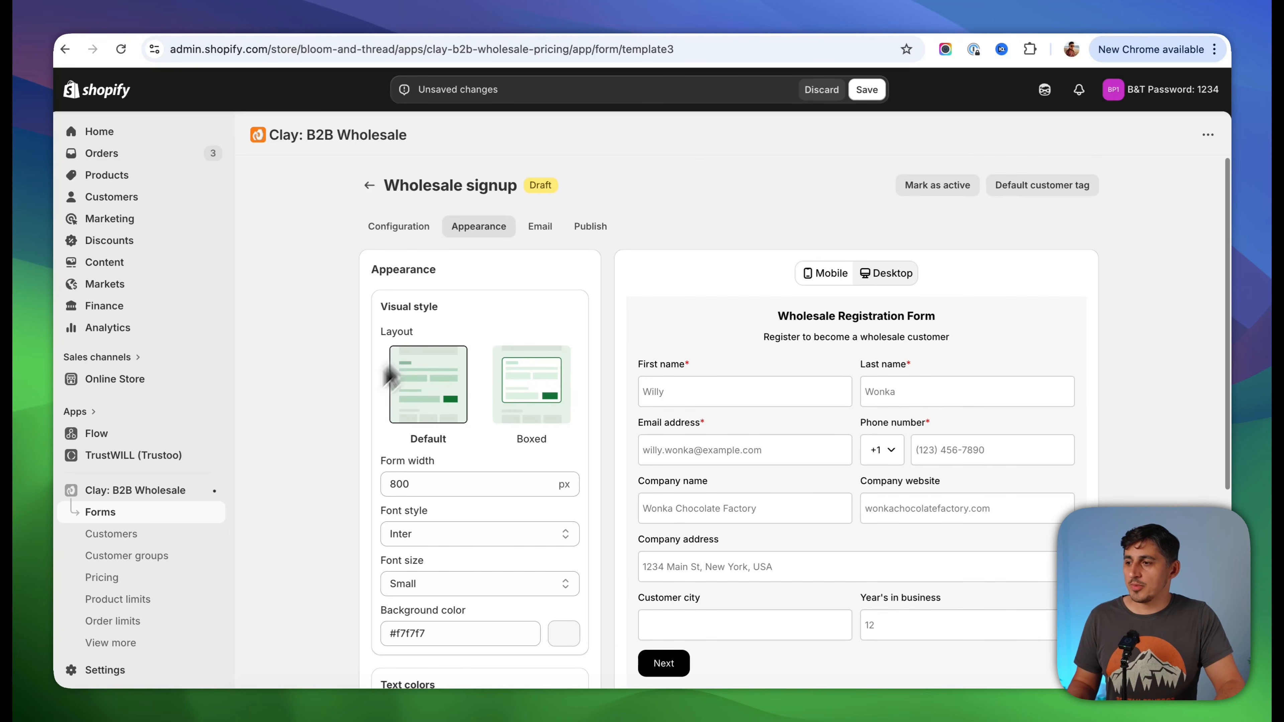
{"action": "scroll", "coordinate": [386, 412], "scroll_direction": "down", "scroll_amount": 2}
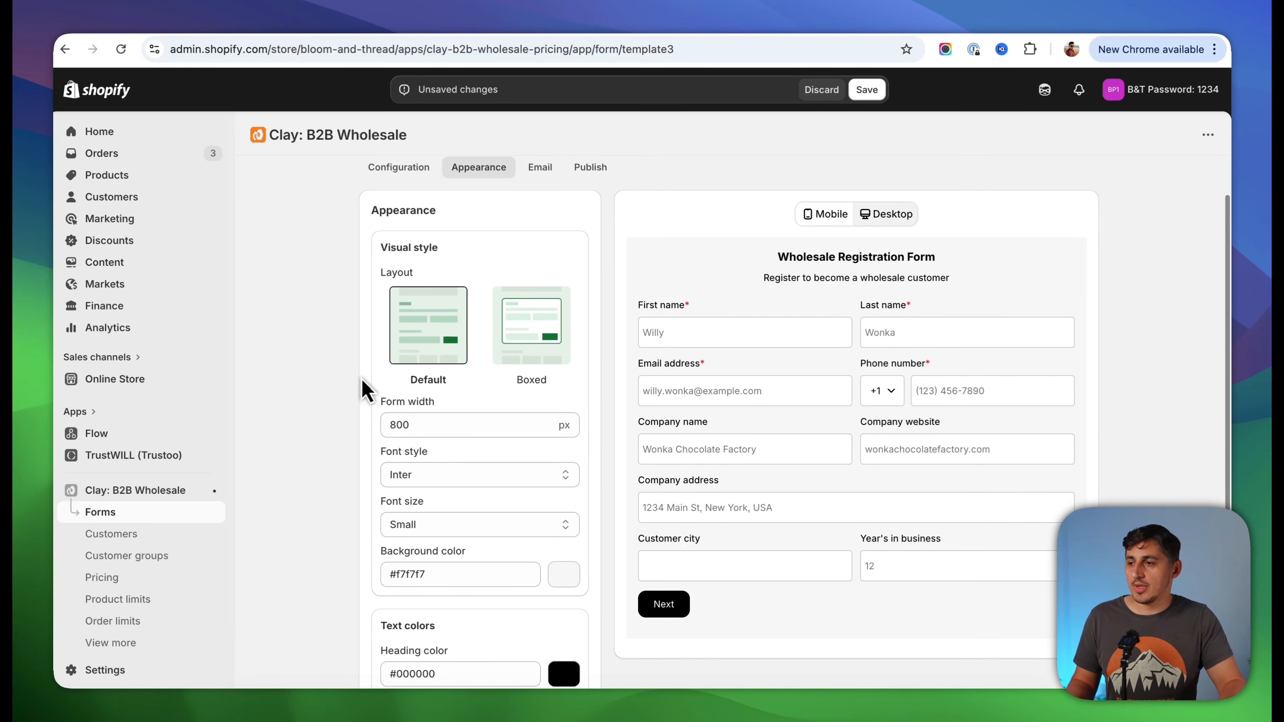
{"action": "left_click", "coordinate": [521, 339]}
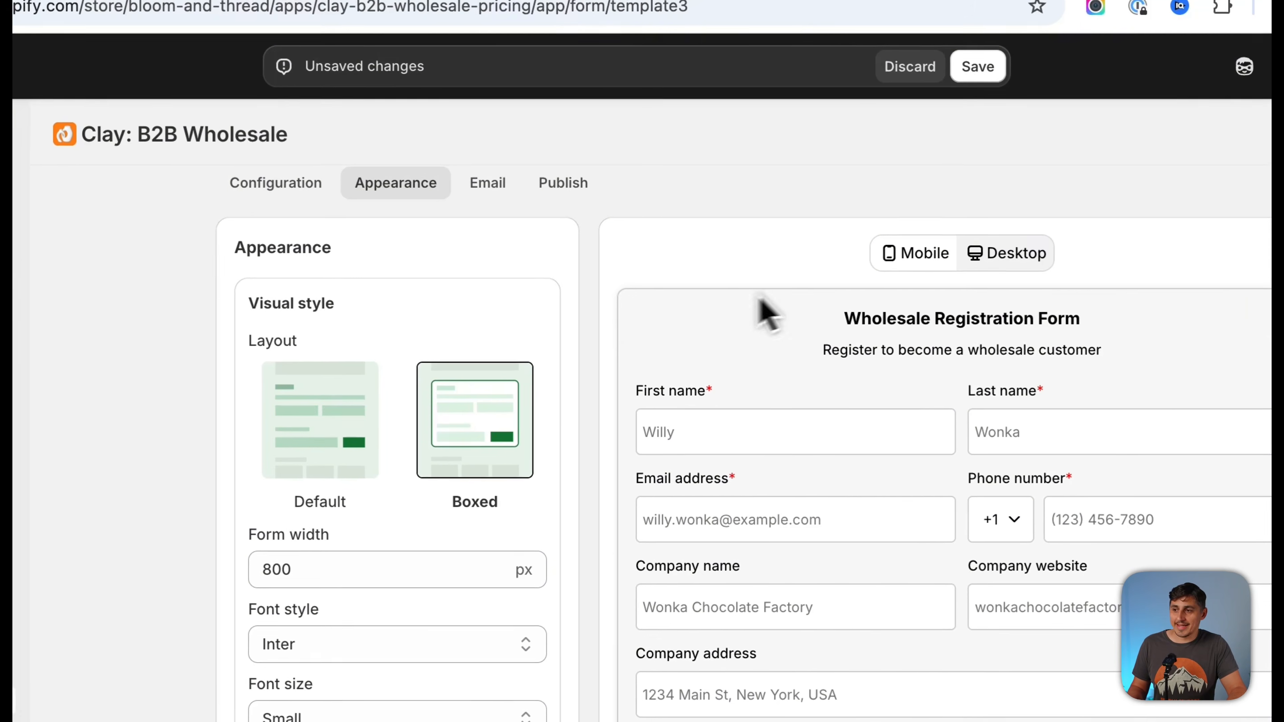
{"action": "left_click", "coordinate": [347, 399]}
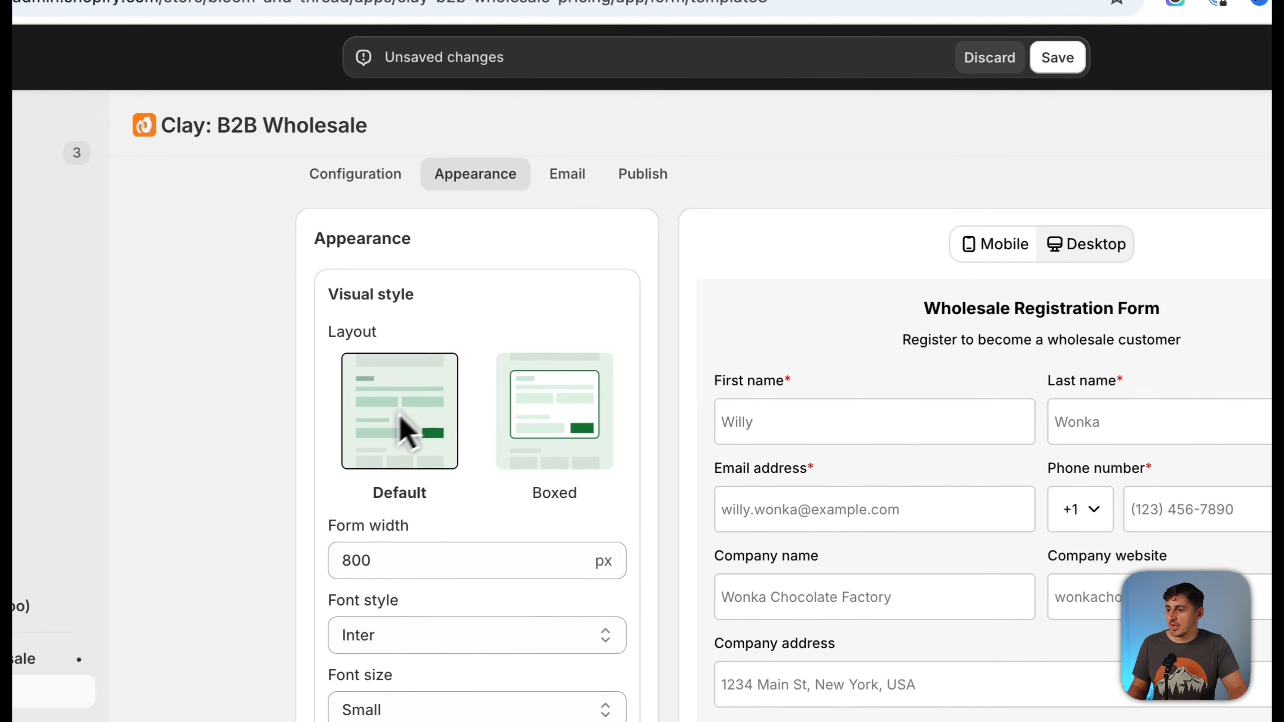
{"action": "scroll", "coordinate": [180, 503], "scroll_direction": "down", "scroll_amount": 2}
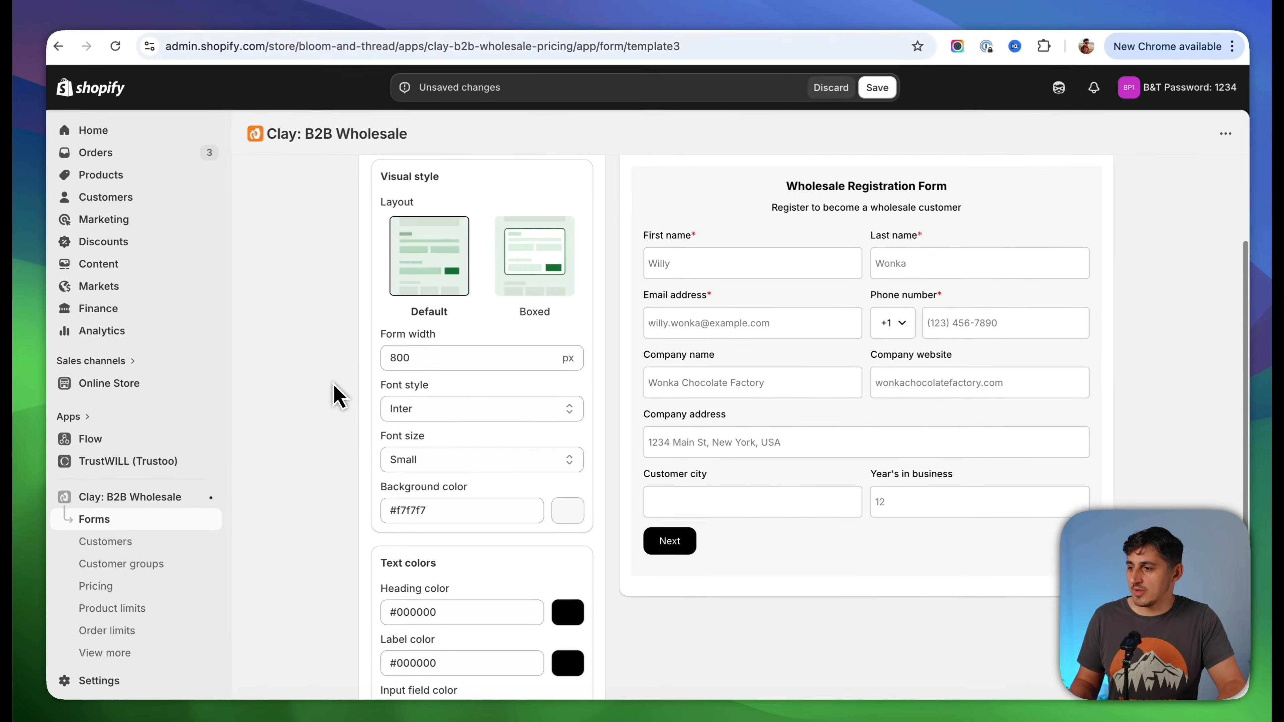
{"action": "scroll", "coordinate": [318, 400], "scroll_direction": "down", "scroll_amount": 1}
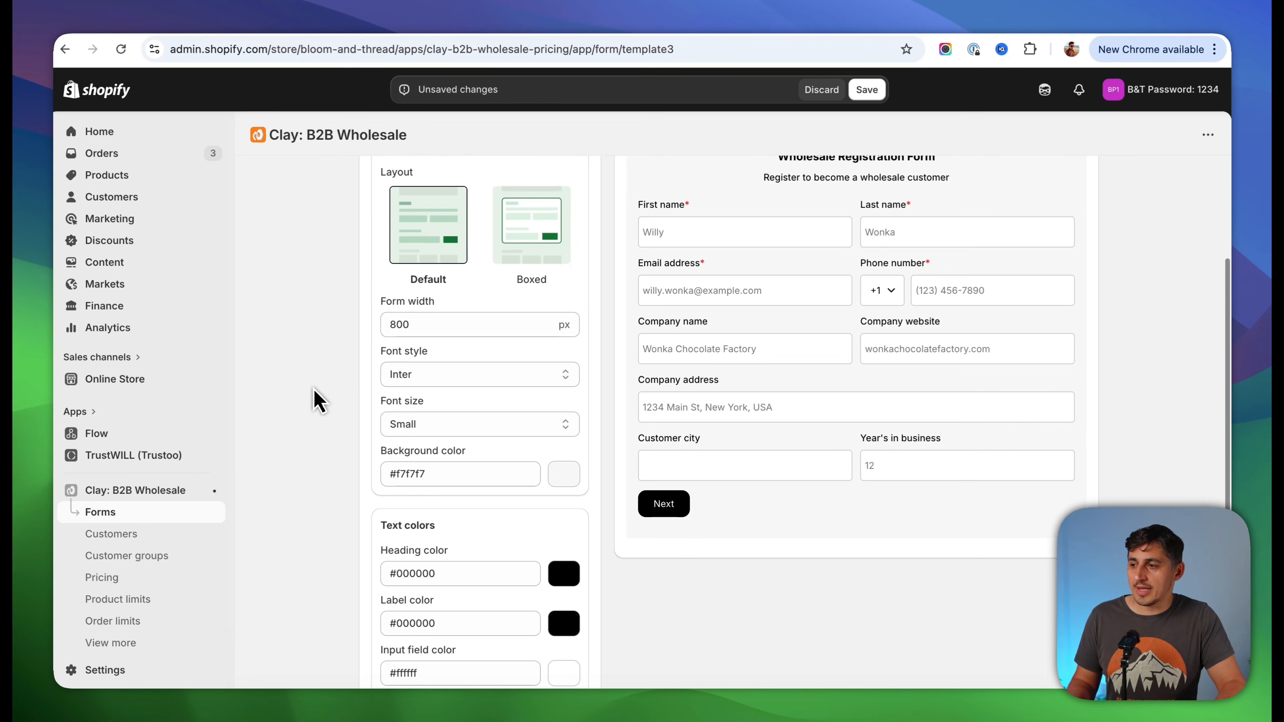
{"action": "scroll", "coordinate": [394, 369], "scroll_direction": "down", "scroll_amount": 1}
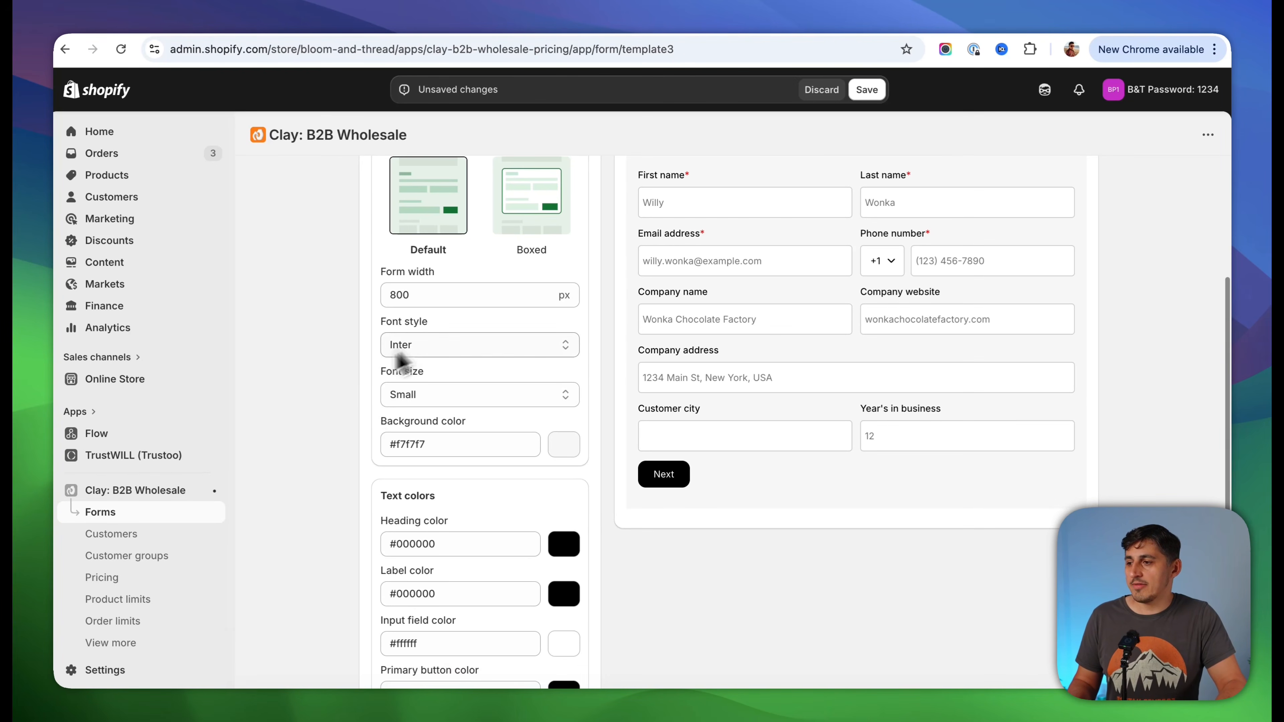
{"action": "scroll", "coordinate": [378, 412], "scroll_direction": "down", "scroll_amount": 1}
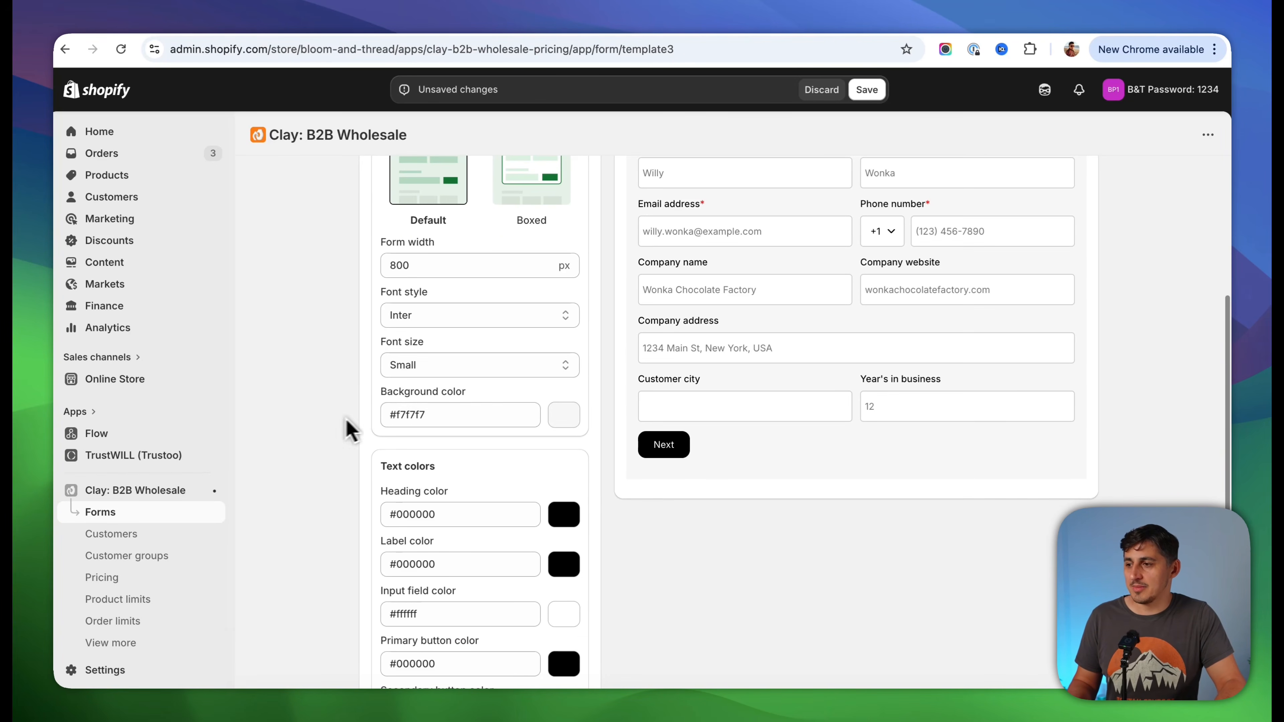
{"action": "scroll", "coordinate": [349, 430], "scroll_direction": "down", "scroll_amount": 3}
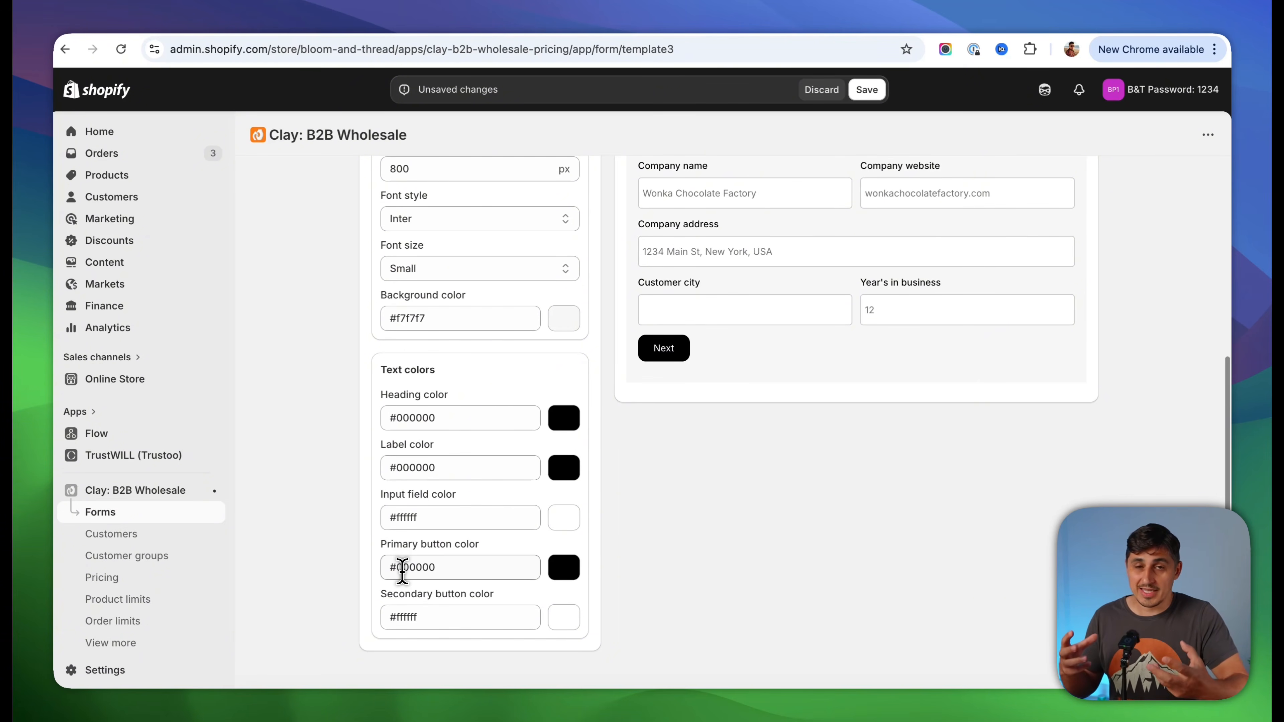
Open the customers' Application submitted email template and add an exclamation mark after "Thank you" in its closing
{"action": "scroll", "coordinate": [450, 521], "scroll_direction": "up", "scroll_amount": 10}
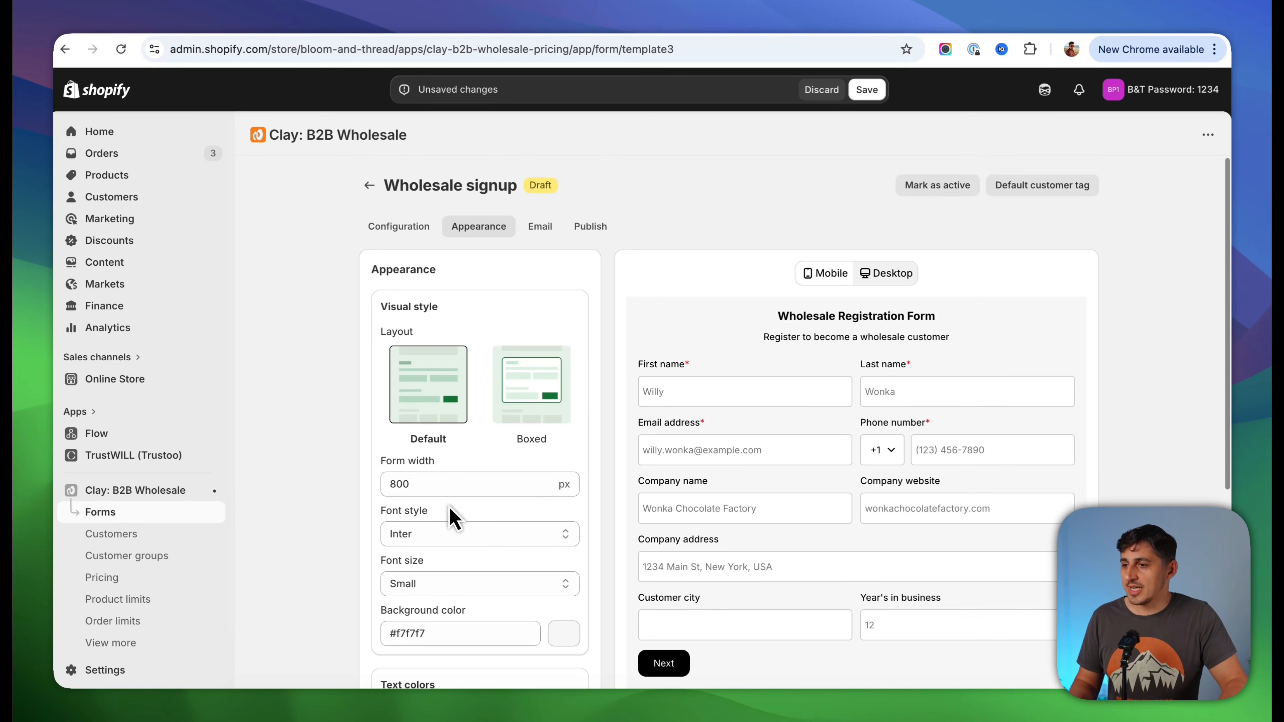
{"action": "left_click", "coordinate": [539, 224]}
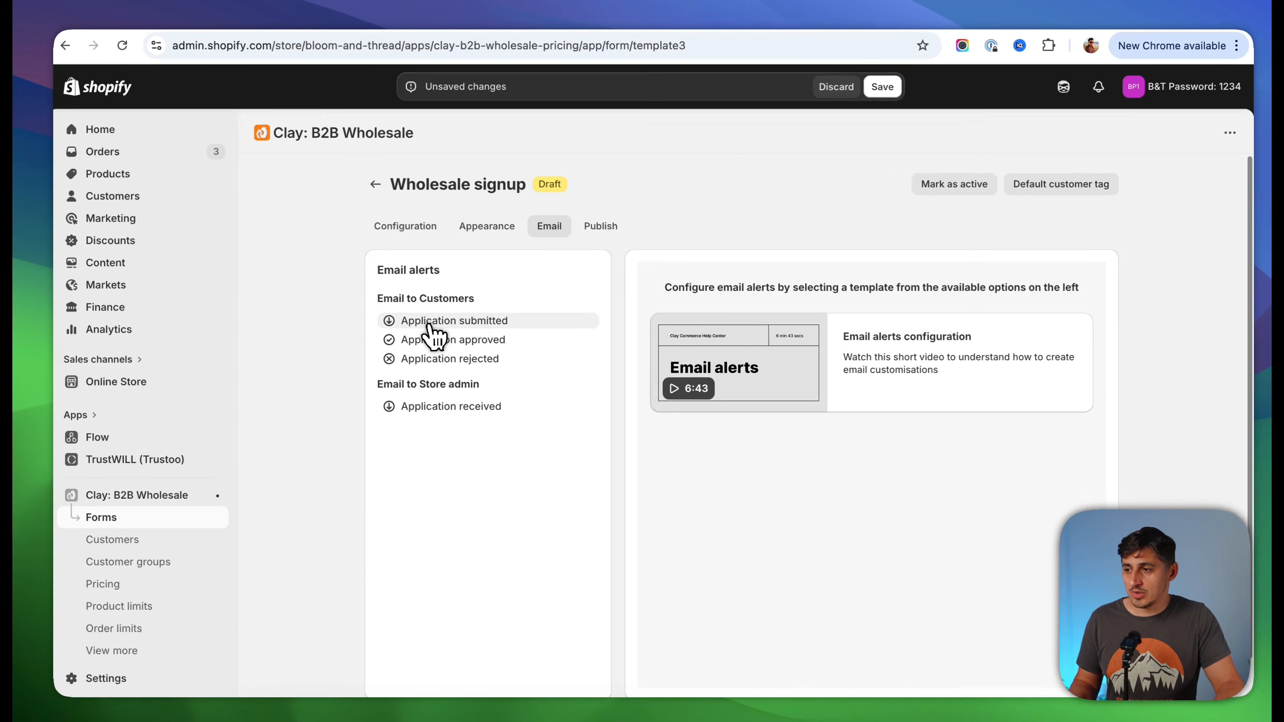
{"action": "left_click", "coordinate": [444, 320]}
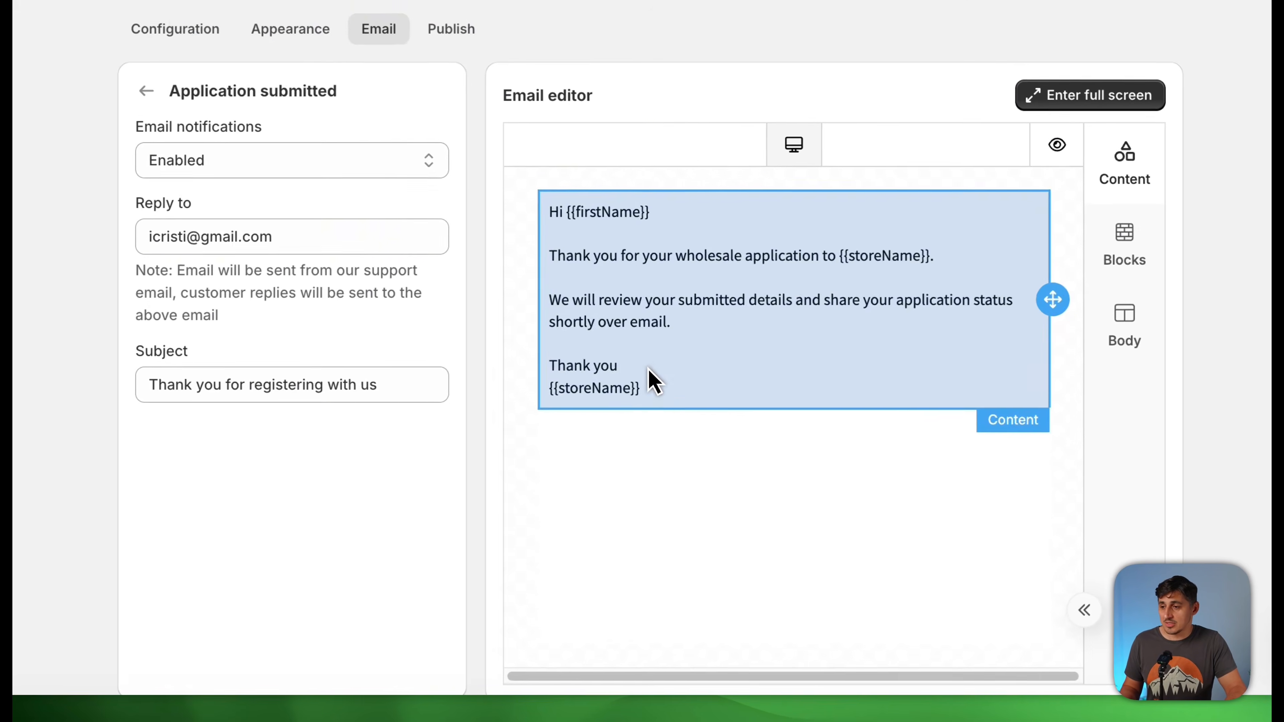
{"action": "left_click", "coordinate": [750, 462]}
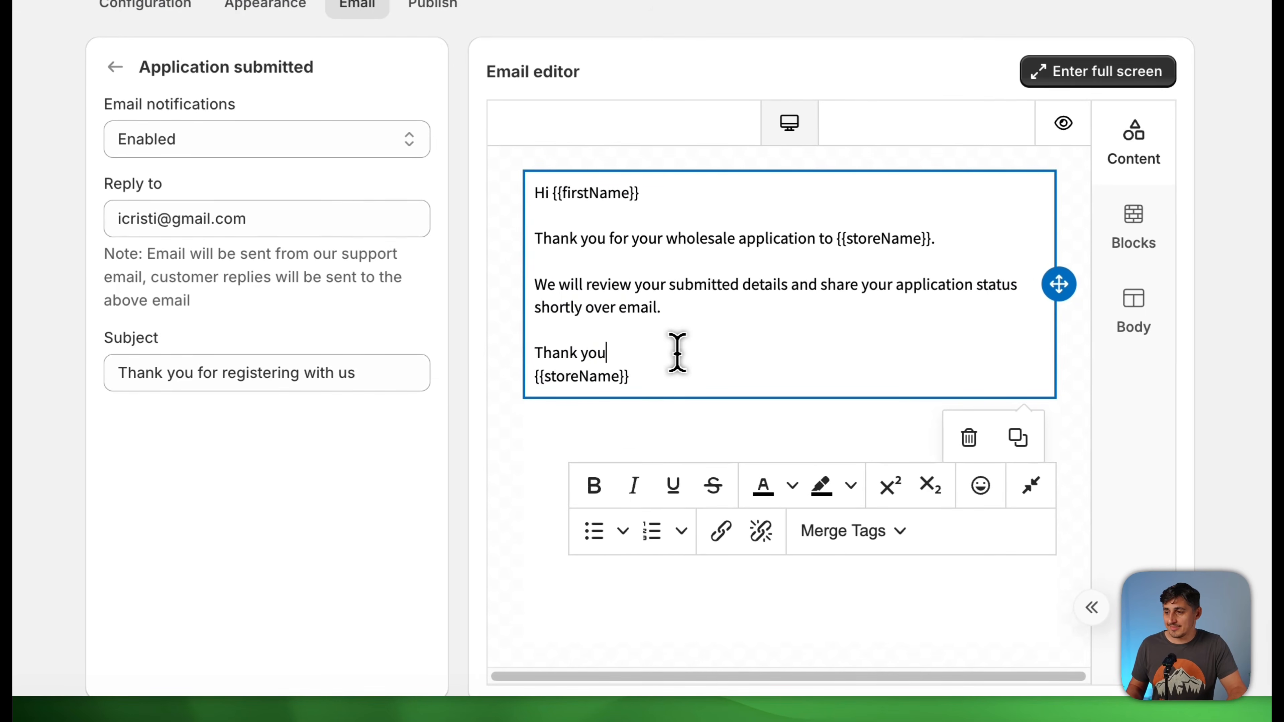
{"action": "type", "text": "!"}
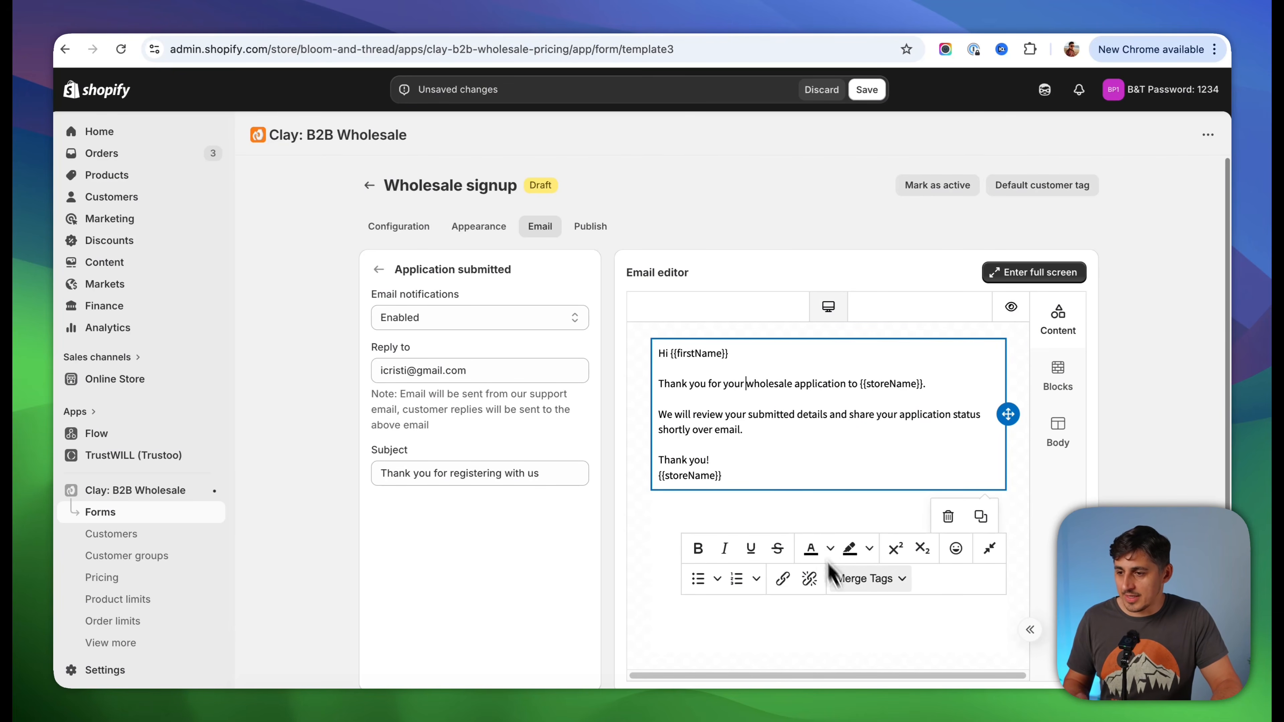
Insert the First Name merge tag before "wholesale application" in the email body and remove it again
{"action": "left_click", "coordinate": [880, 580]}
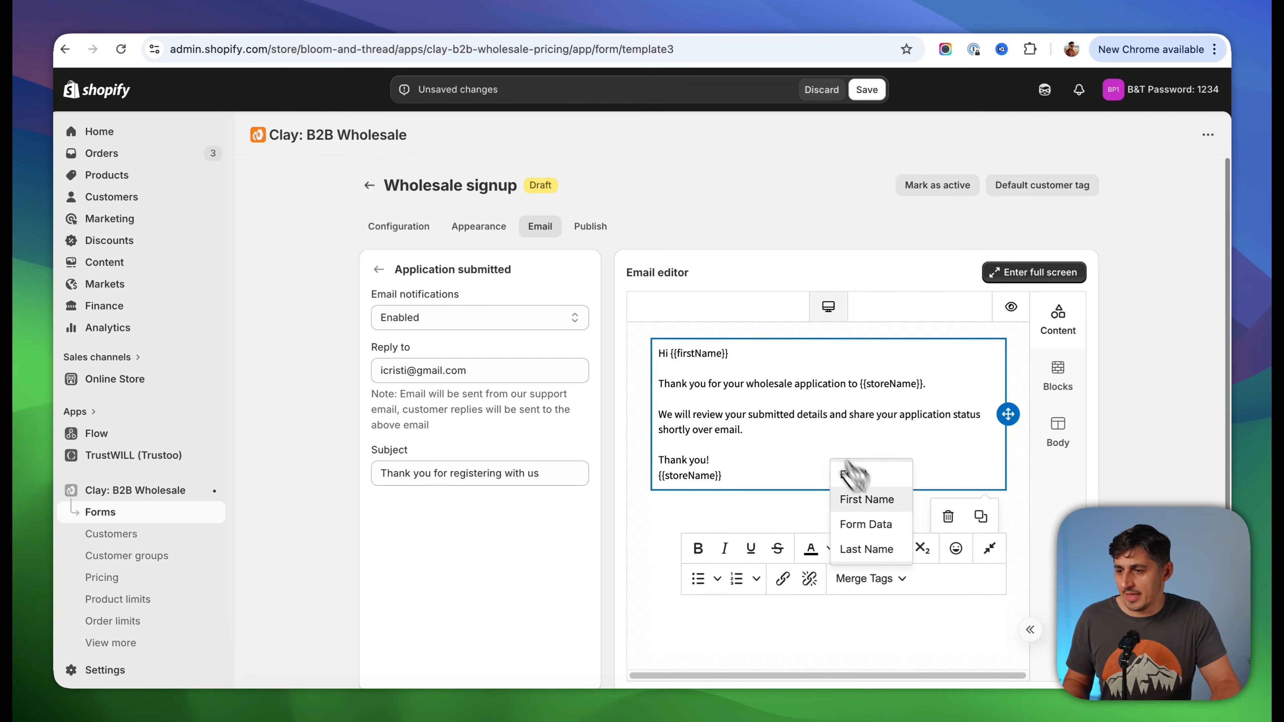
{"action": "left_click", "coordinate": [865, 498]}
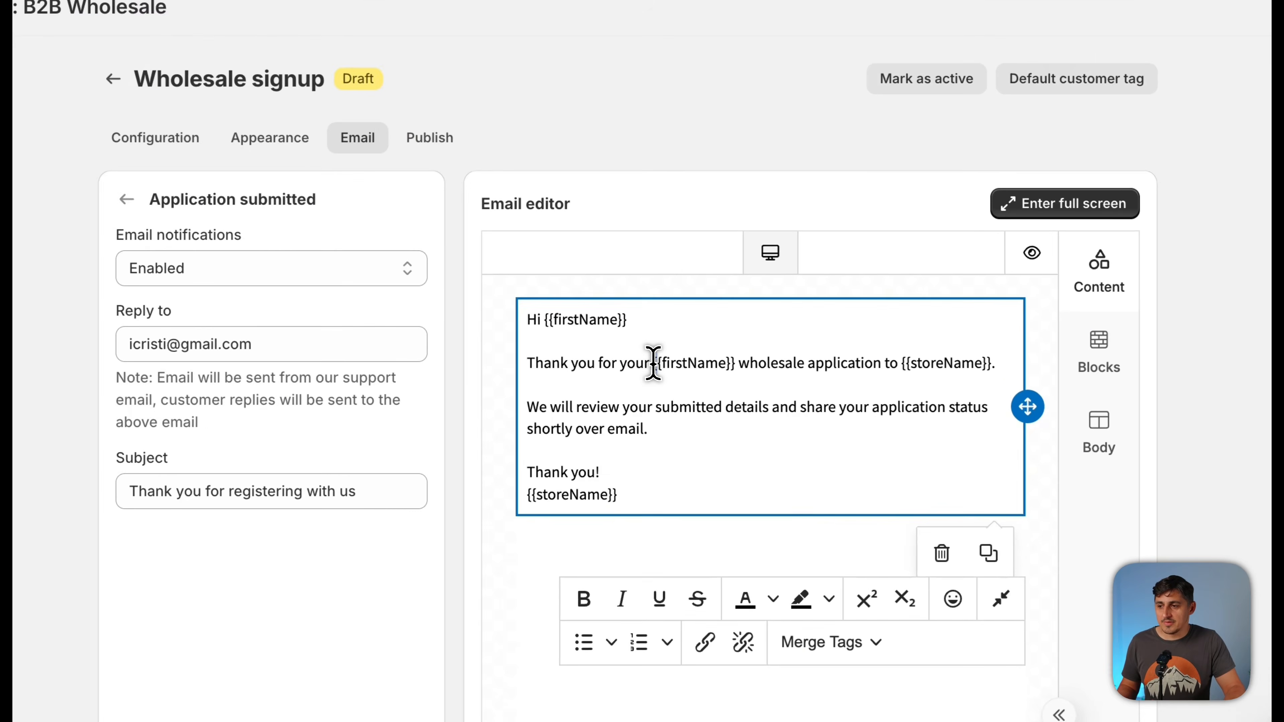
{"action": "left_click_drag", "start_coordinate": [653, 363], "coordinate": [732, 363]}
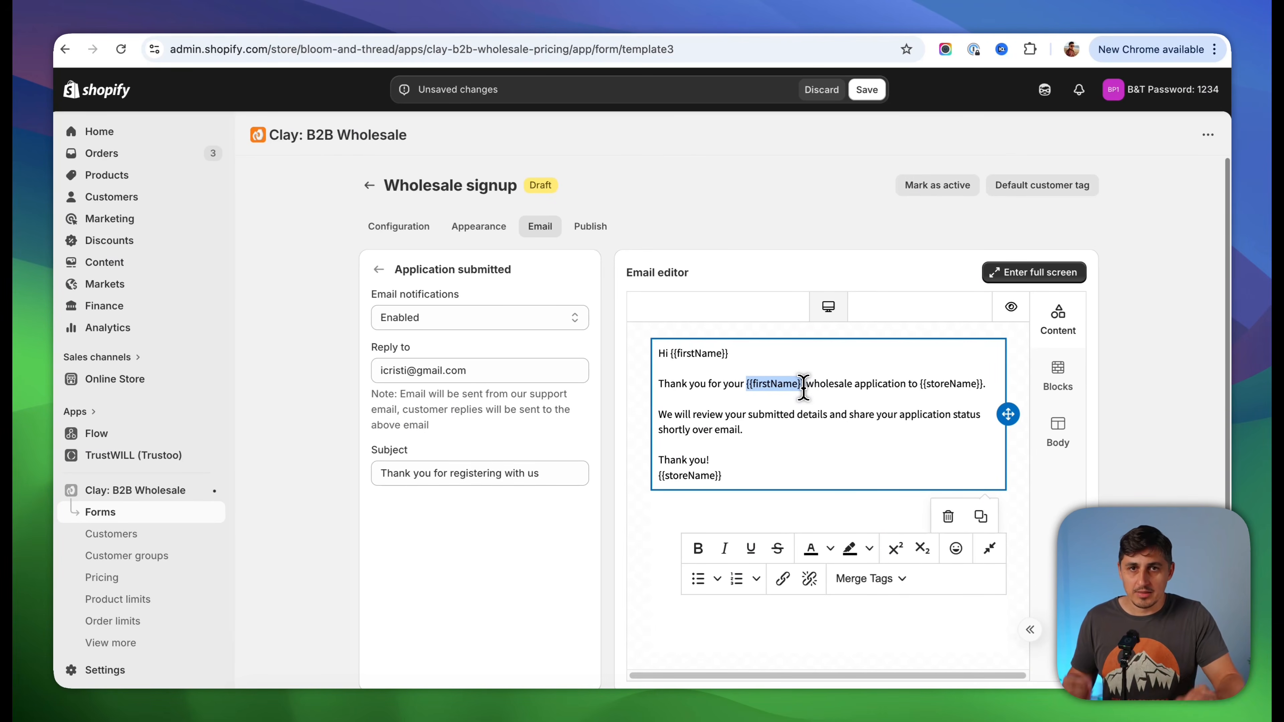
{"action": "key", "text": "BackSpace"}
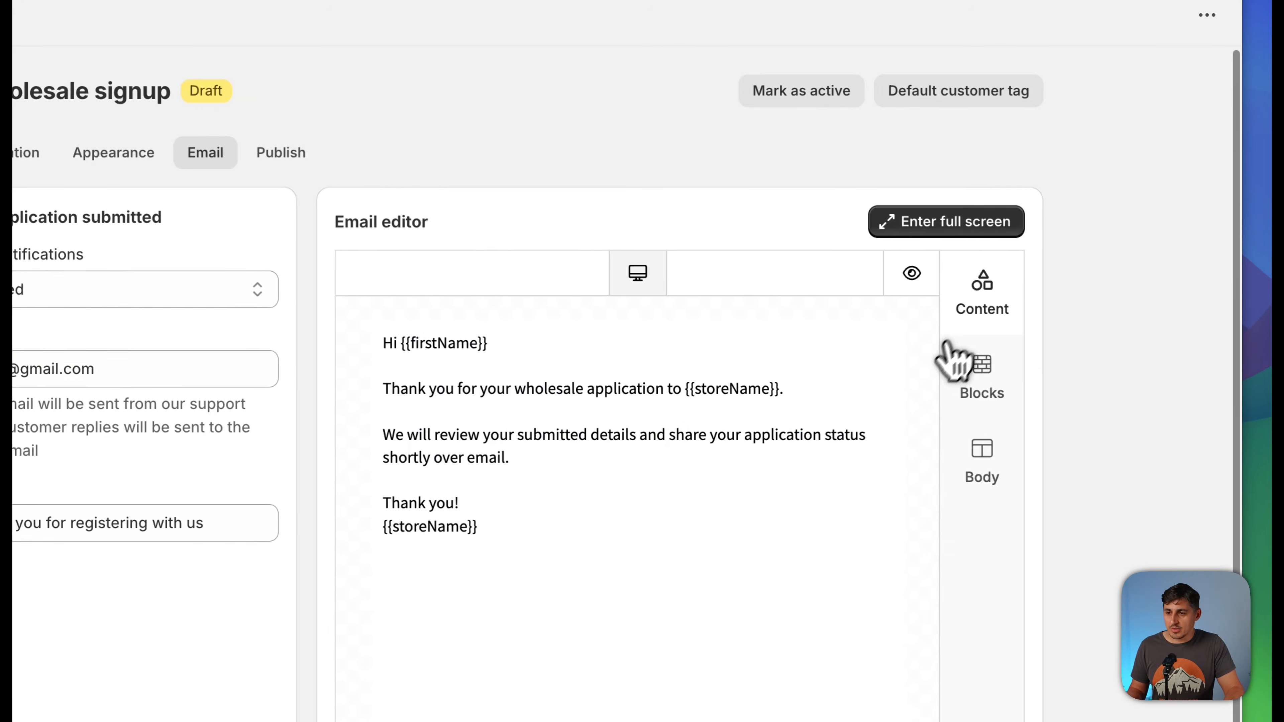
Try a 50%/50% two-column block below the email text in the full-screen editor, and delete the row
{"action": "left_click", "coordinate": [980, 298]}
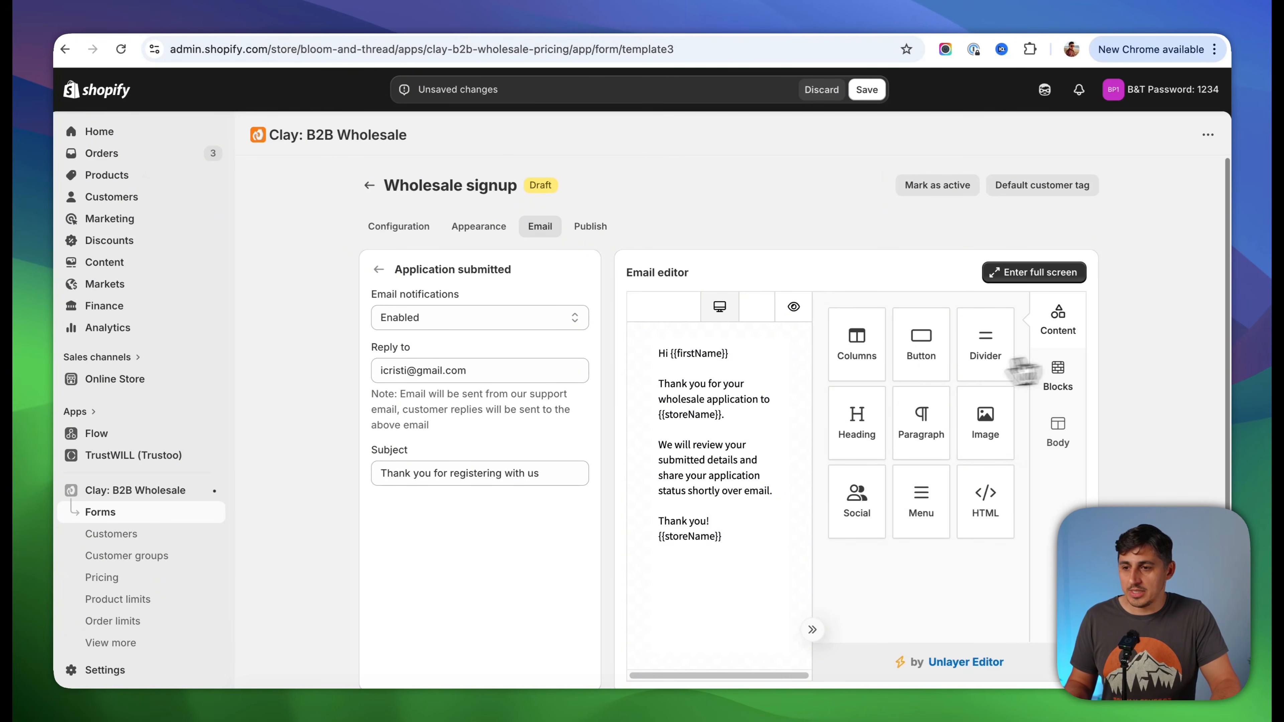
{"action": "left_click", "coordinate": [1058, 377]}
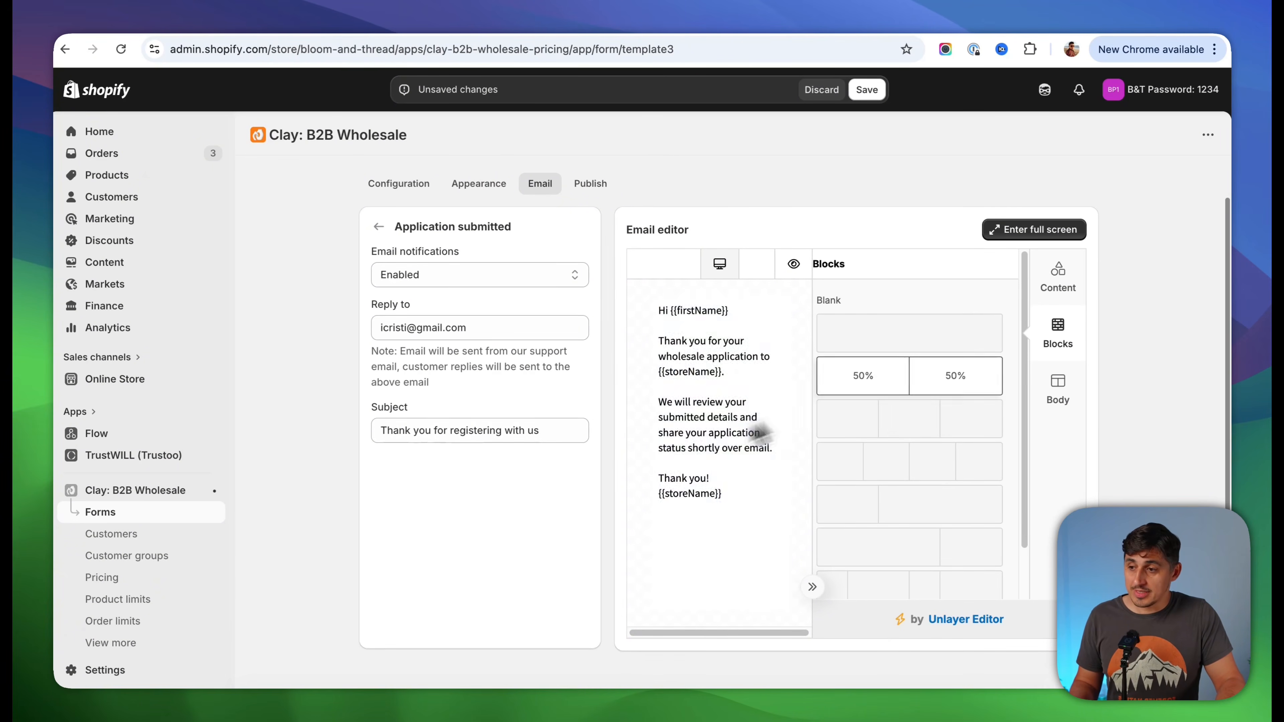
{"action": "left_click_drag", "start_coordinate": [872, 375], "coordinate": [809, 424]}
{"action": "left_click_drag", "start_coordinate": [605, 434], "coordinate": [461, 583]}
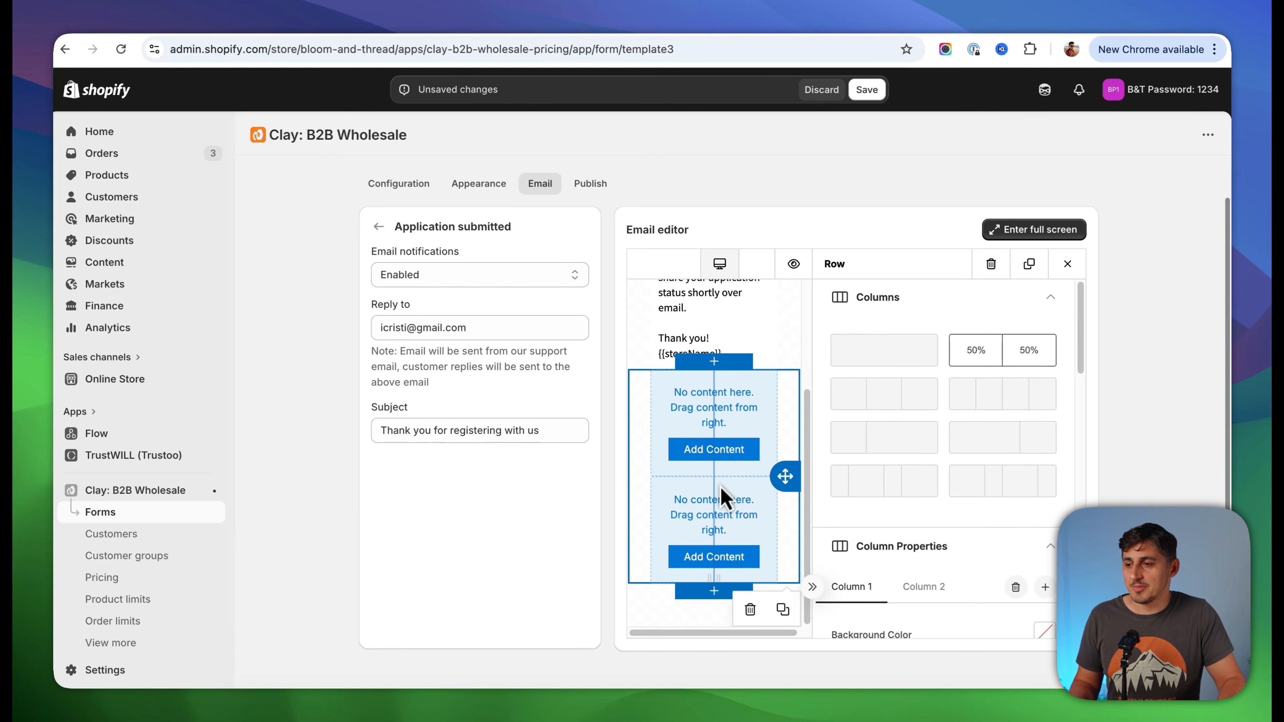
{"action": "left_click", "coordinate": [1031, 231]}
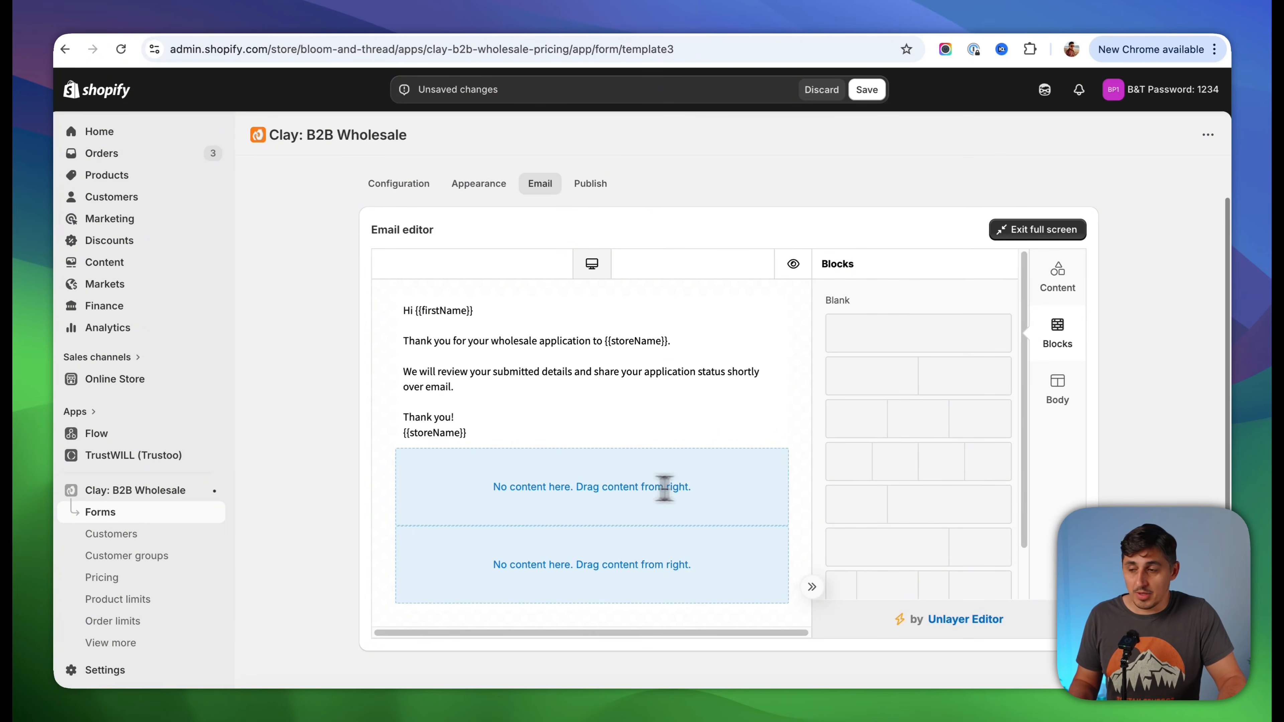
{"action": "left_click", "coordinate": [617, 487]}
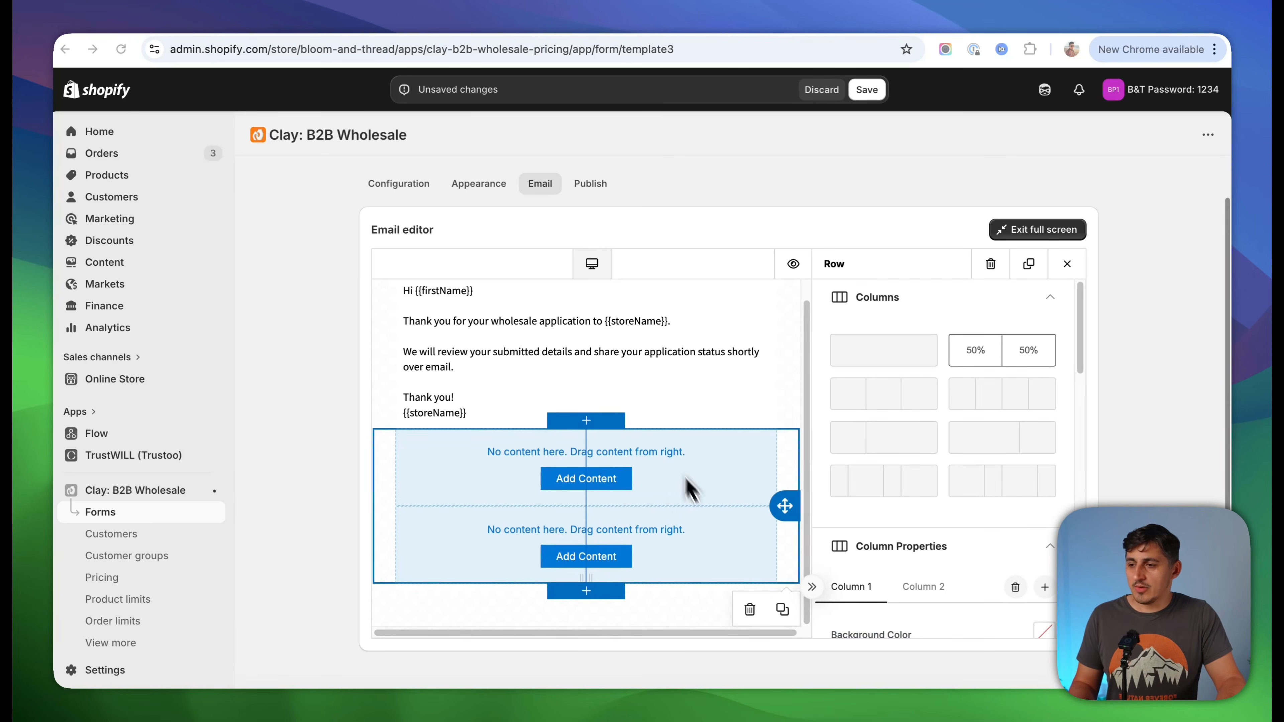
{"action": "left_click", "coordinate": [990, 266]}
{"action": "left_click", "coordinate": [866, 488]}
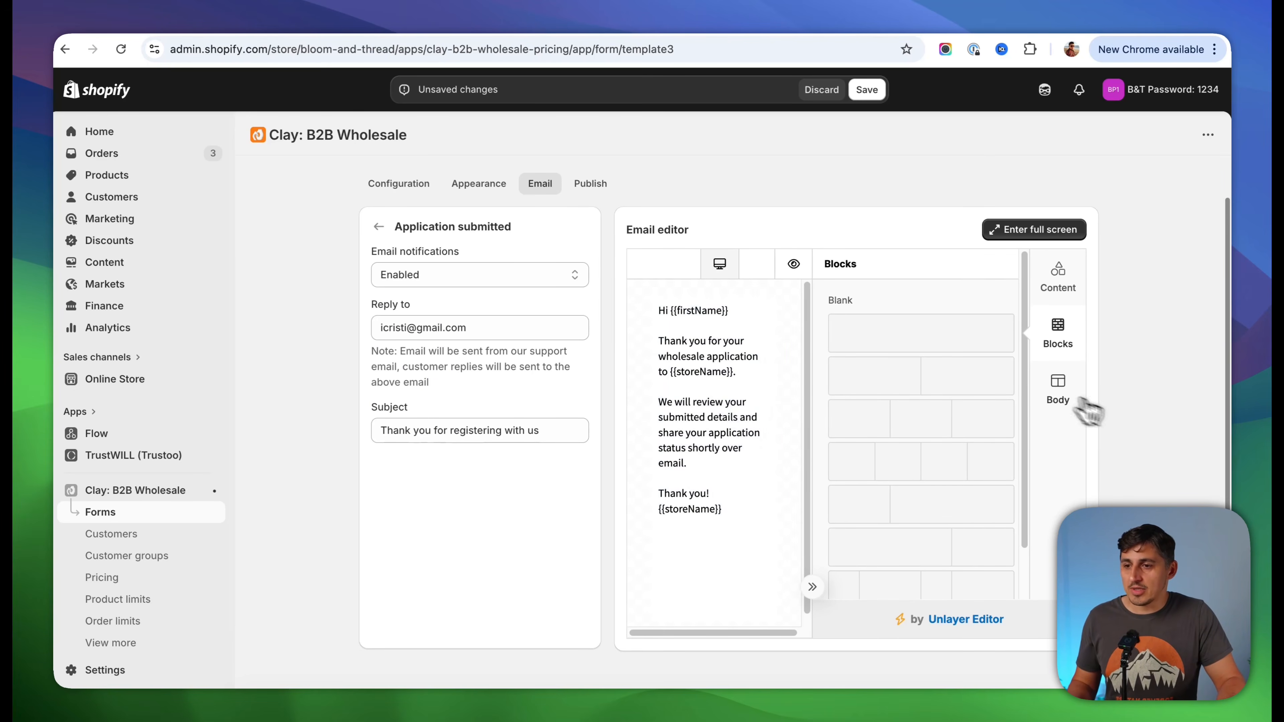
Review the email's general body settings, such as colors, width, alignment and font, and return to the email alerts list
{"action": "left_click", "coordinate": [1057, 387]}
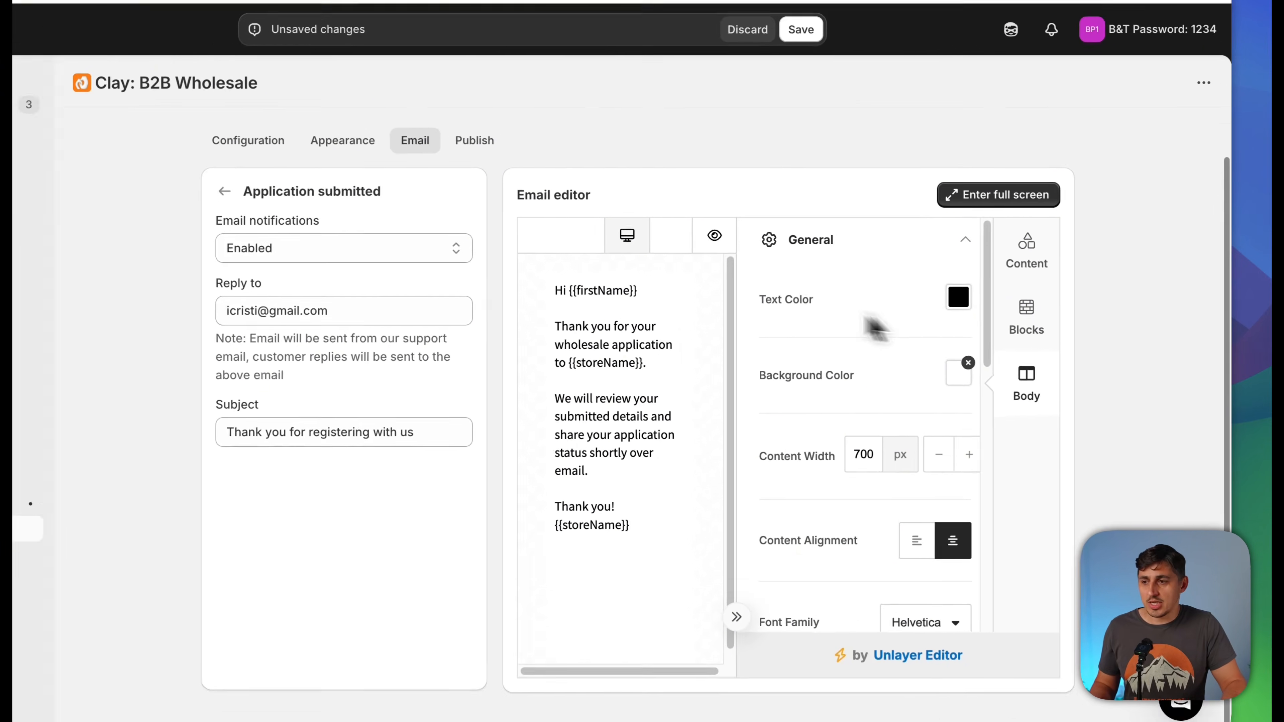
{"action": "scroll", "coordinate": [887, 395], "scroll_direction": "down", "scroll_amount": 3}
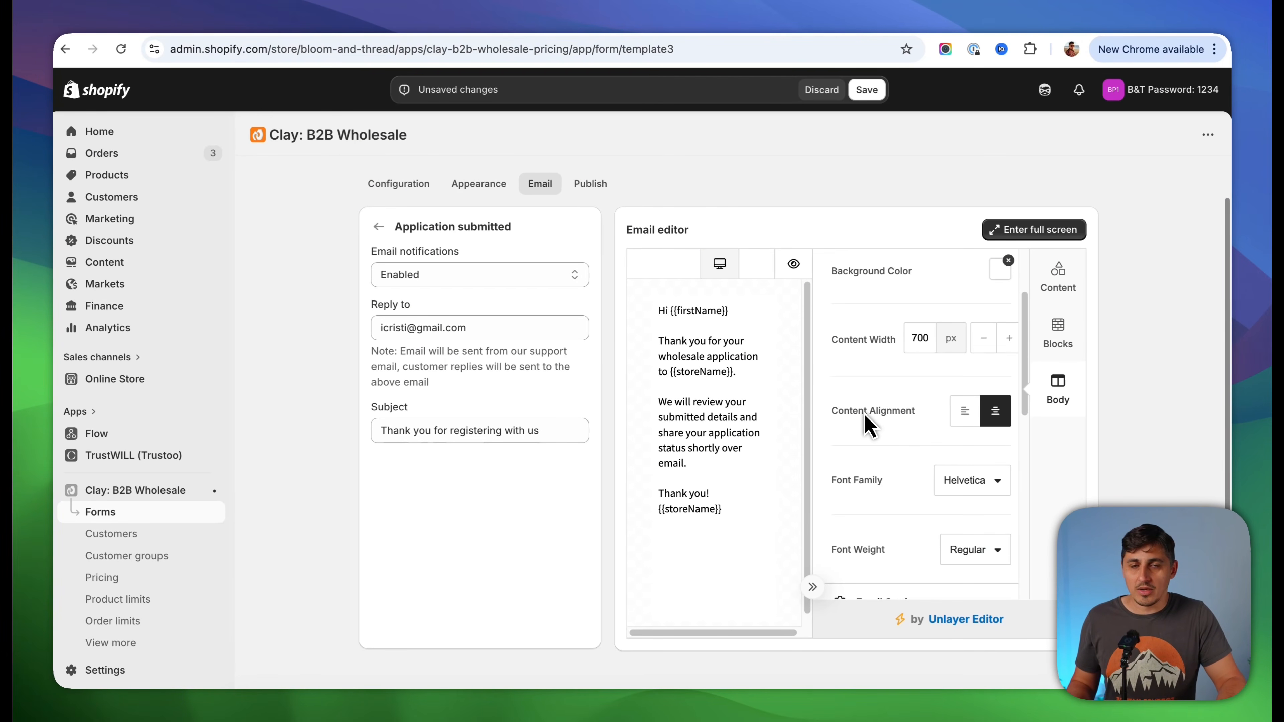
{"action": "scroll", "coordinate": [866, 423], "scroll_direction": "down", "scroll_amount": 3}
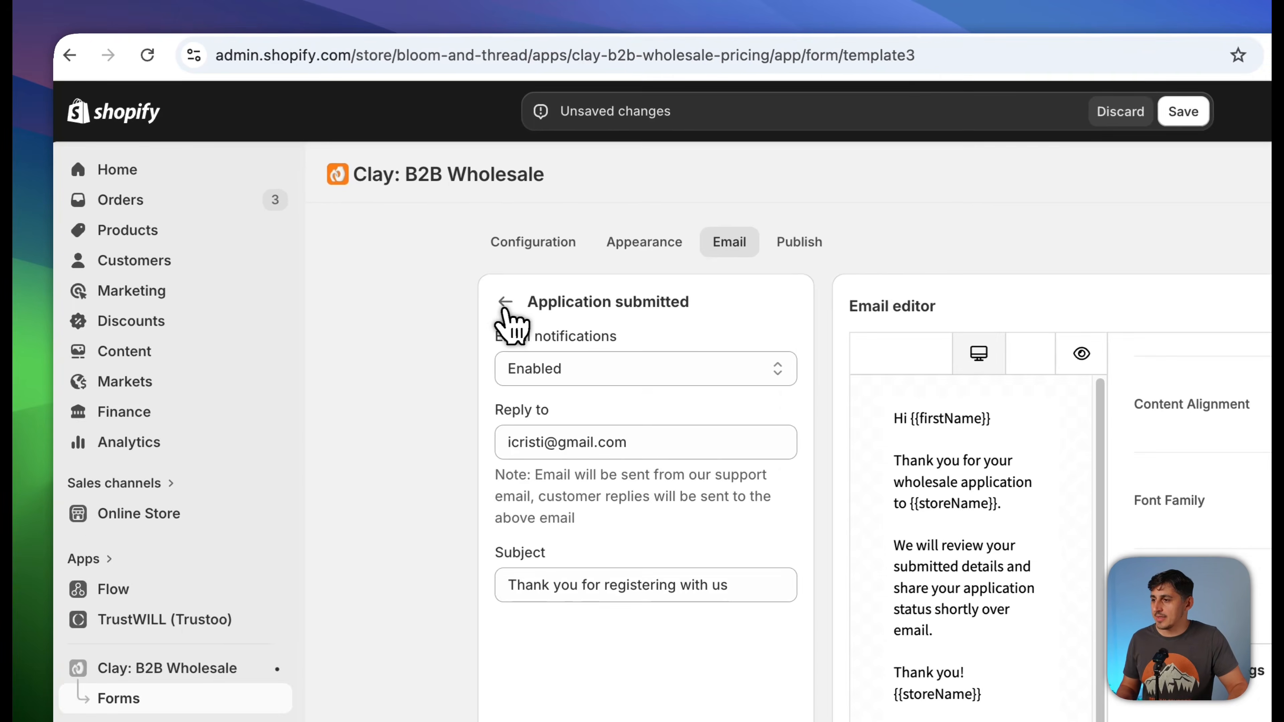
{"action": "left_click", "coordinate": [378, 226]}
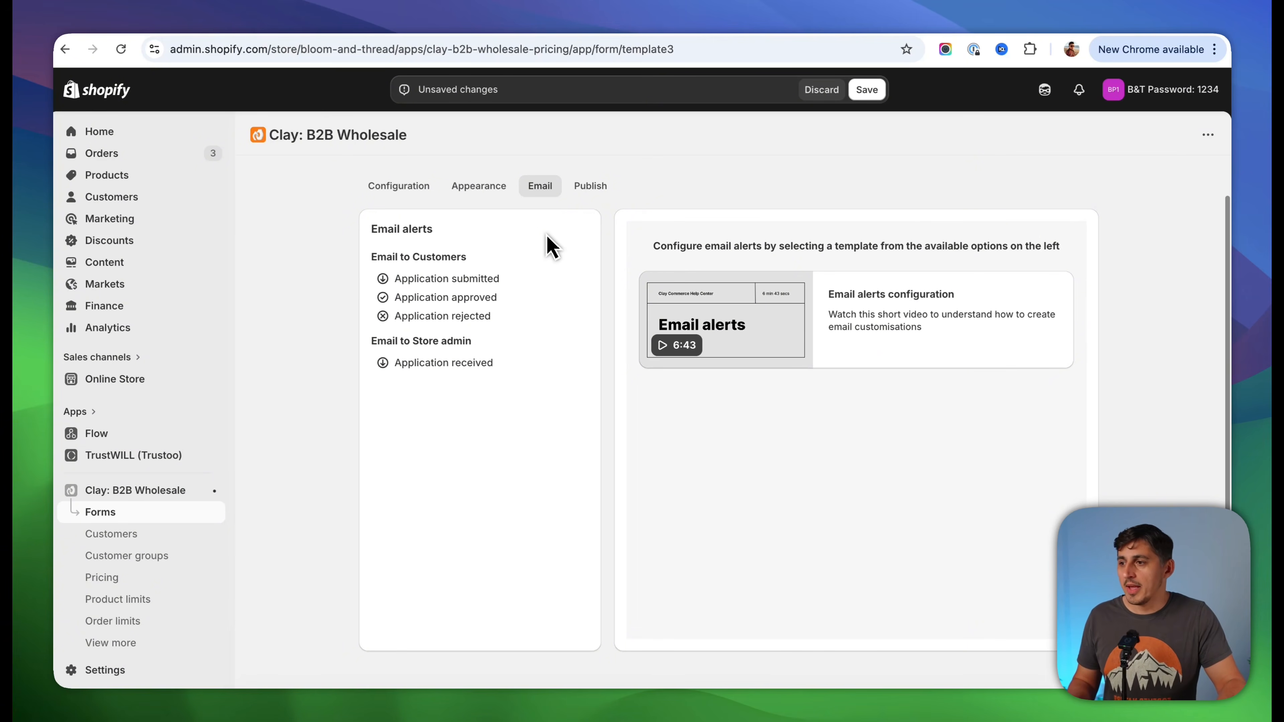
Copy the form id from the publishing instructions, then mark the Wholesale signup form as active and save it
{"action": "left_click", "coordinate": [590, 185]}
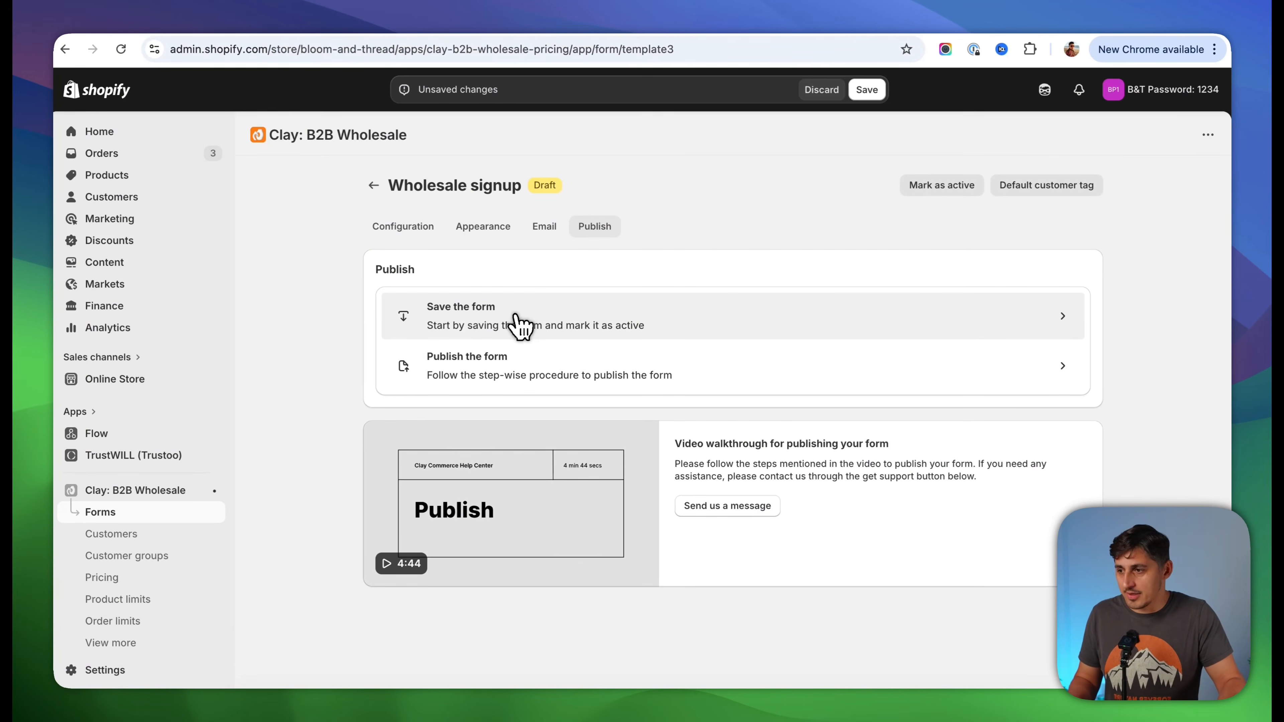
{"action": "left_click", "coordinate": [495, 366]}
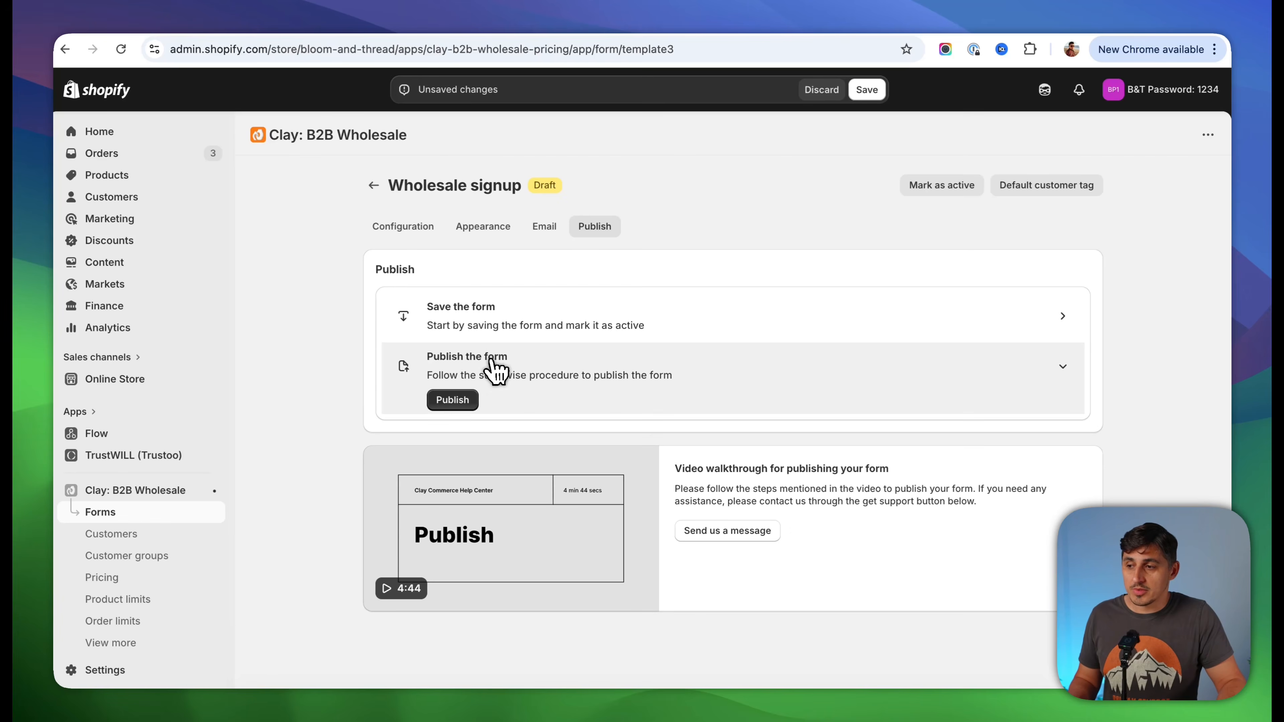
{"action": "left_click", "coordinate": [469, 404]}
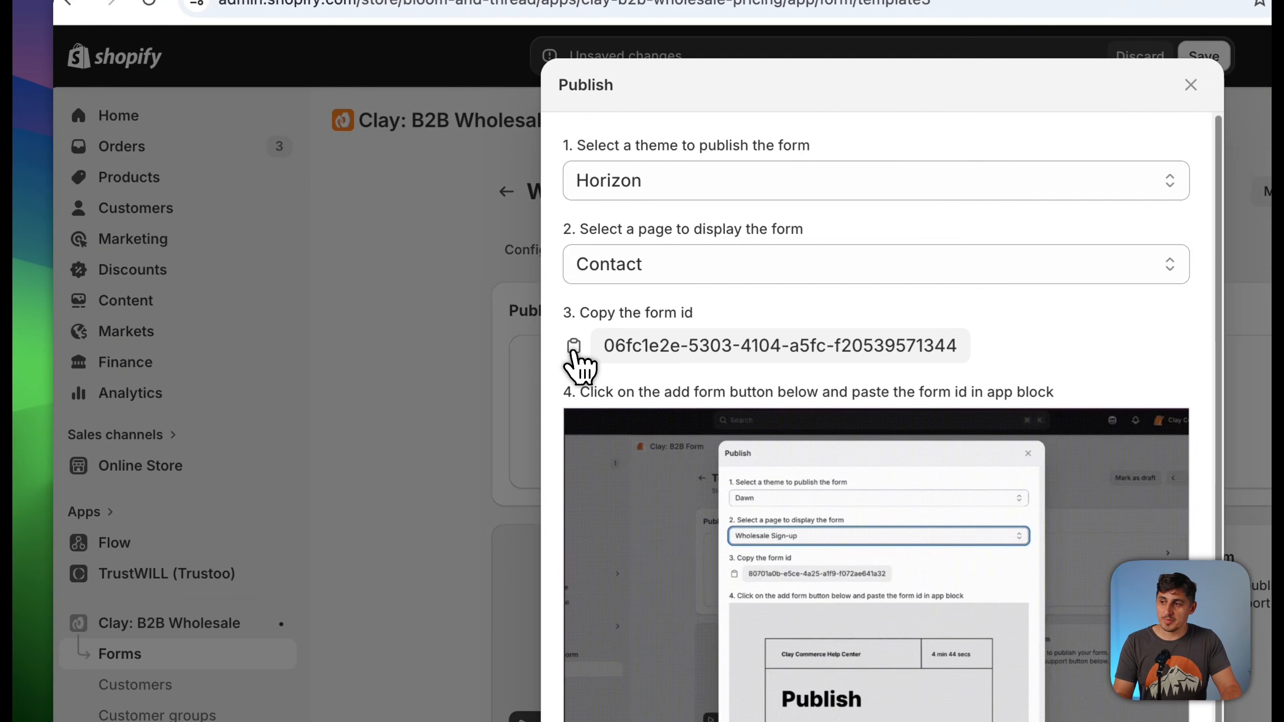
{"action": "left_click", "coordinate": [574, 348]}
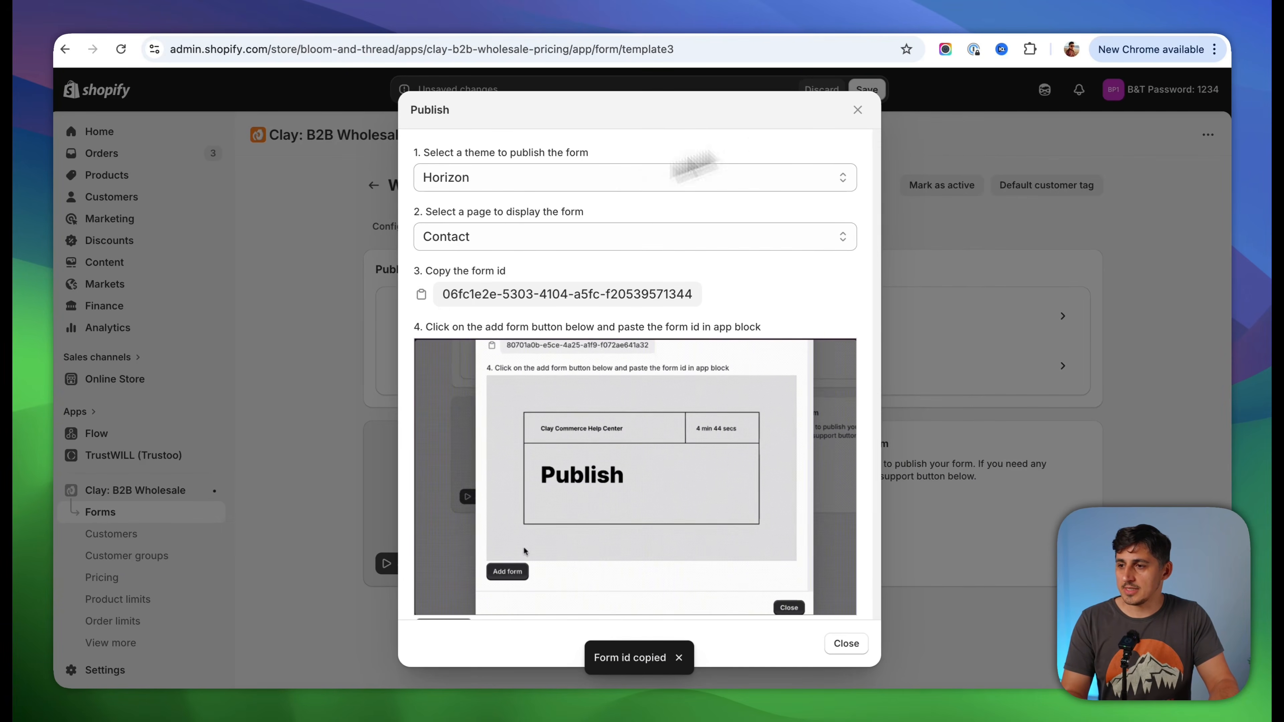
{"action": "left_click", "coordinate": [858, 112]}
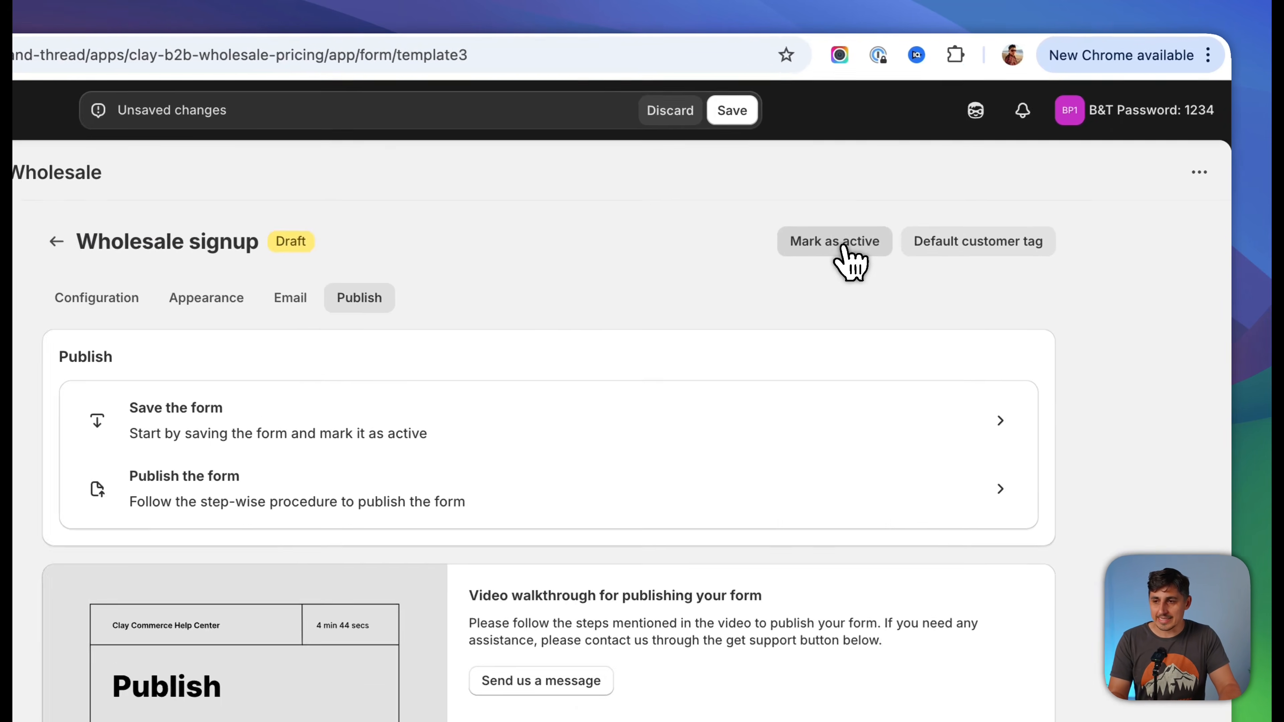
{"action": "left_click", "coordinate": [945, 187]}
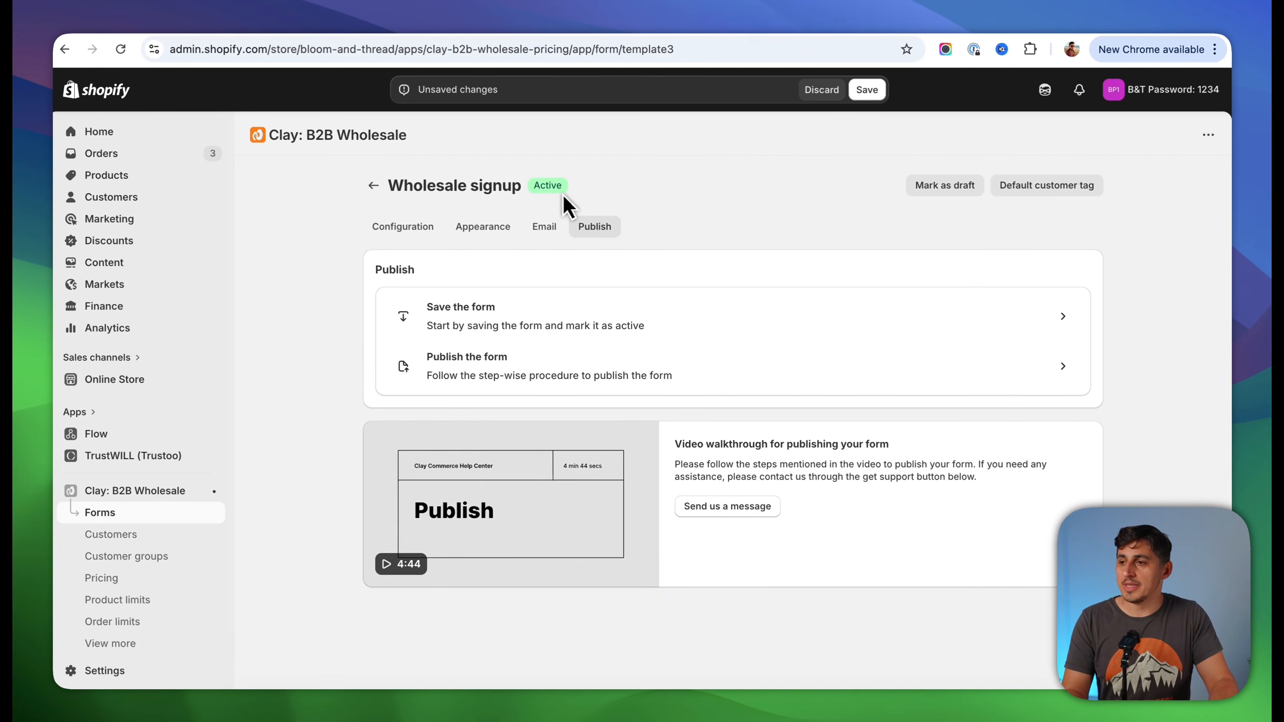
{"action": "left_click", "coordinate": [871, 92]}
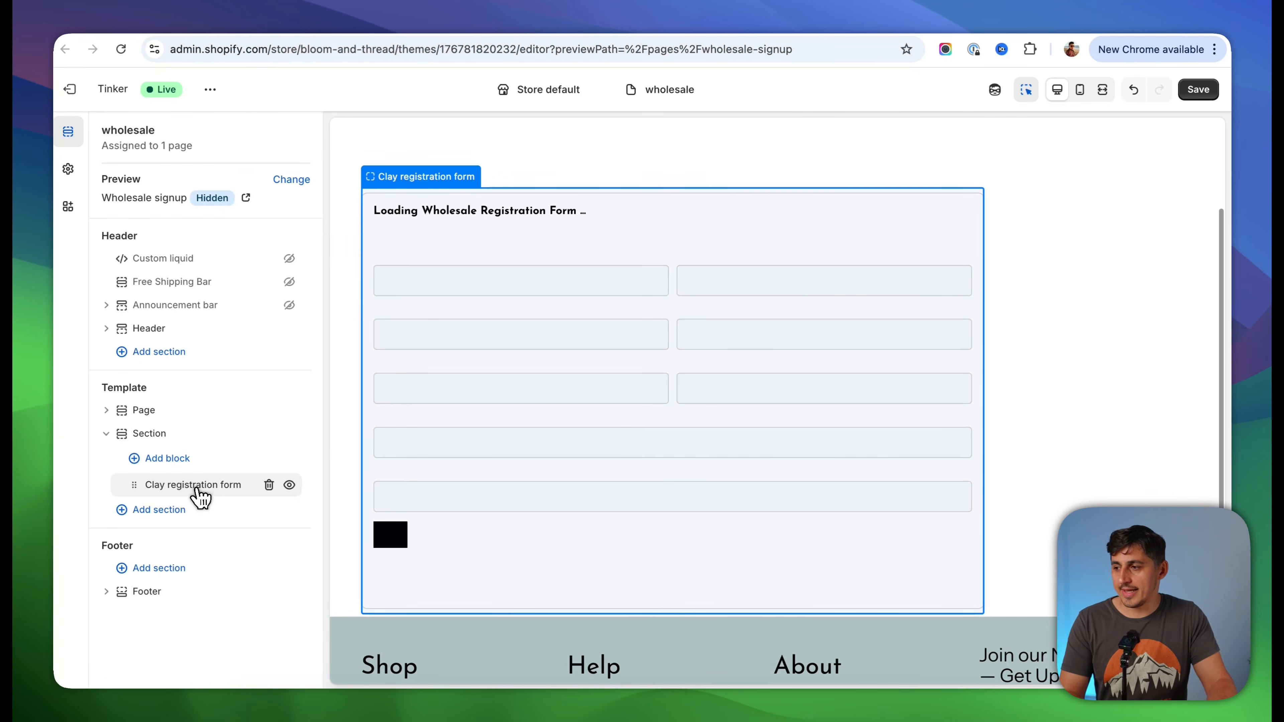
Paste the copied form id into the Clay registration form block of the wholesale page template and save the theme
{"action": "left_click", "coordinate": [192, 485]}
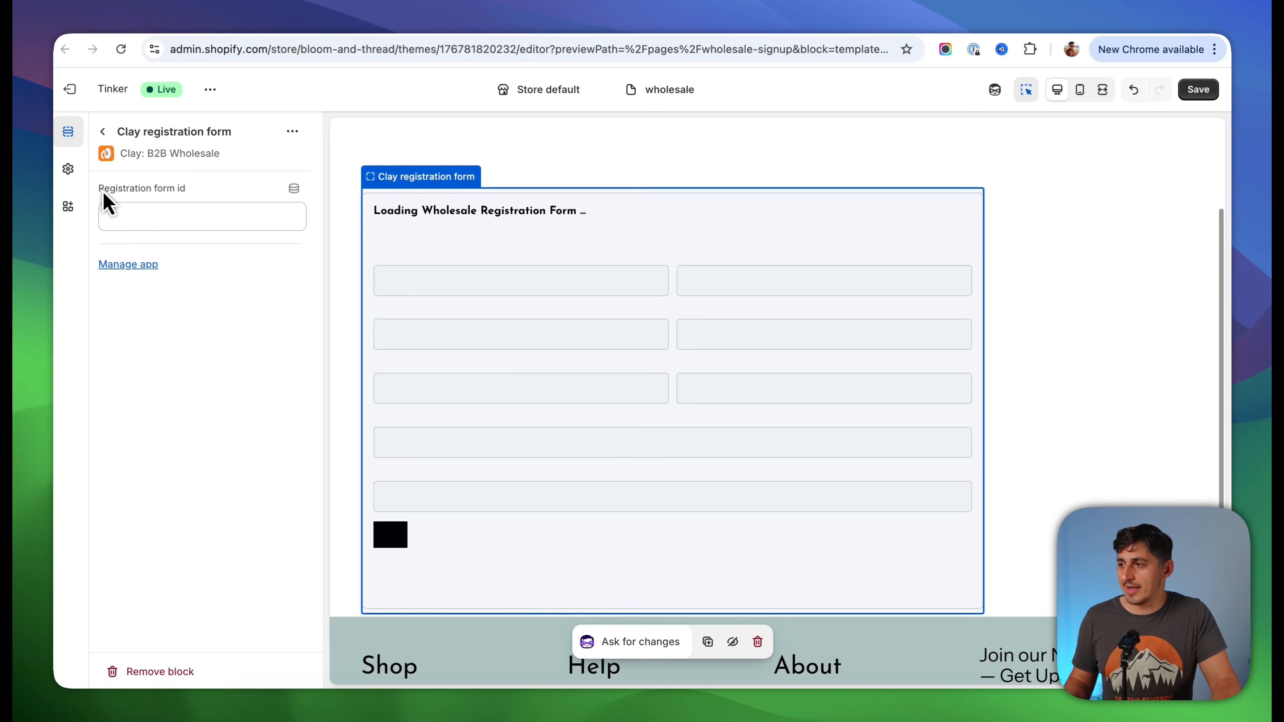
{"action": "left_click", "coordinate": [177, 216]}
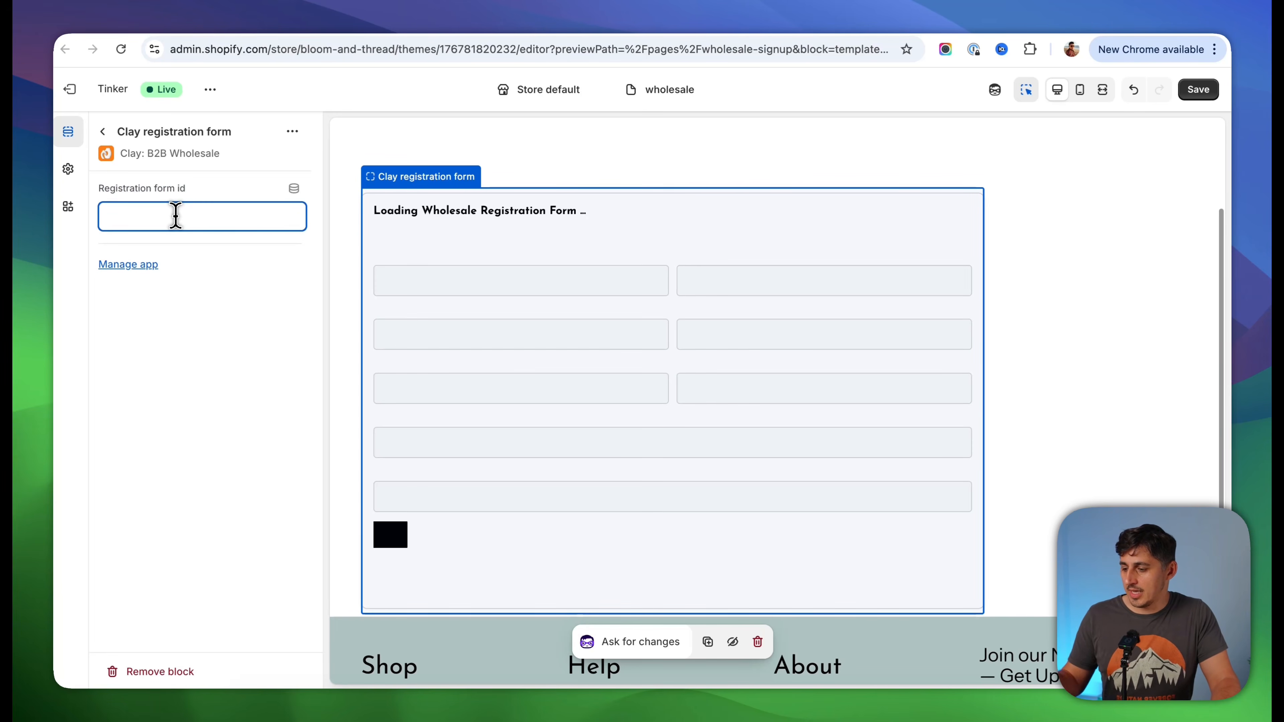
{"action": "key", "text": "super+v"}
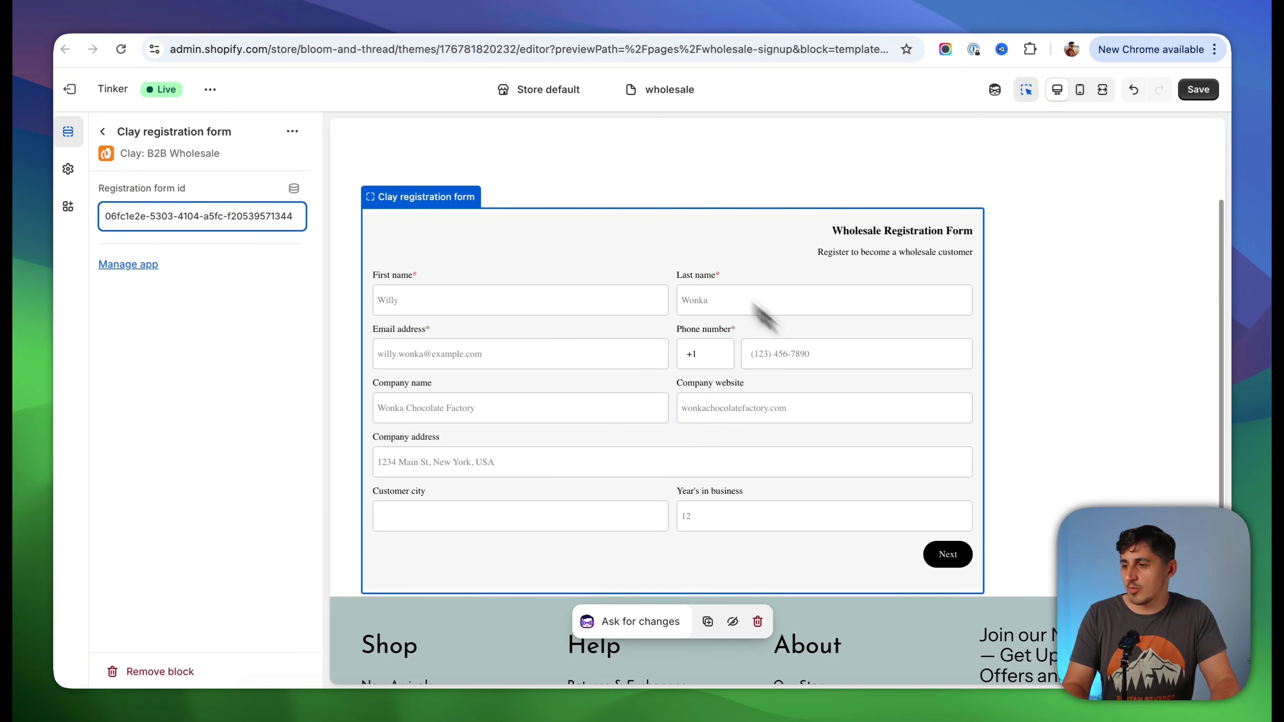
{"action": "left_click", "coordinate": [1202, 96]}
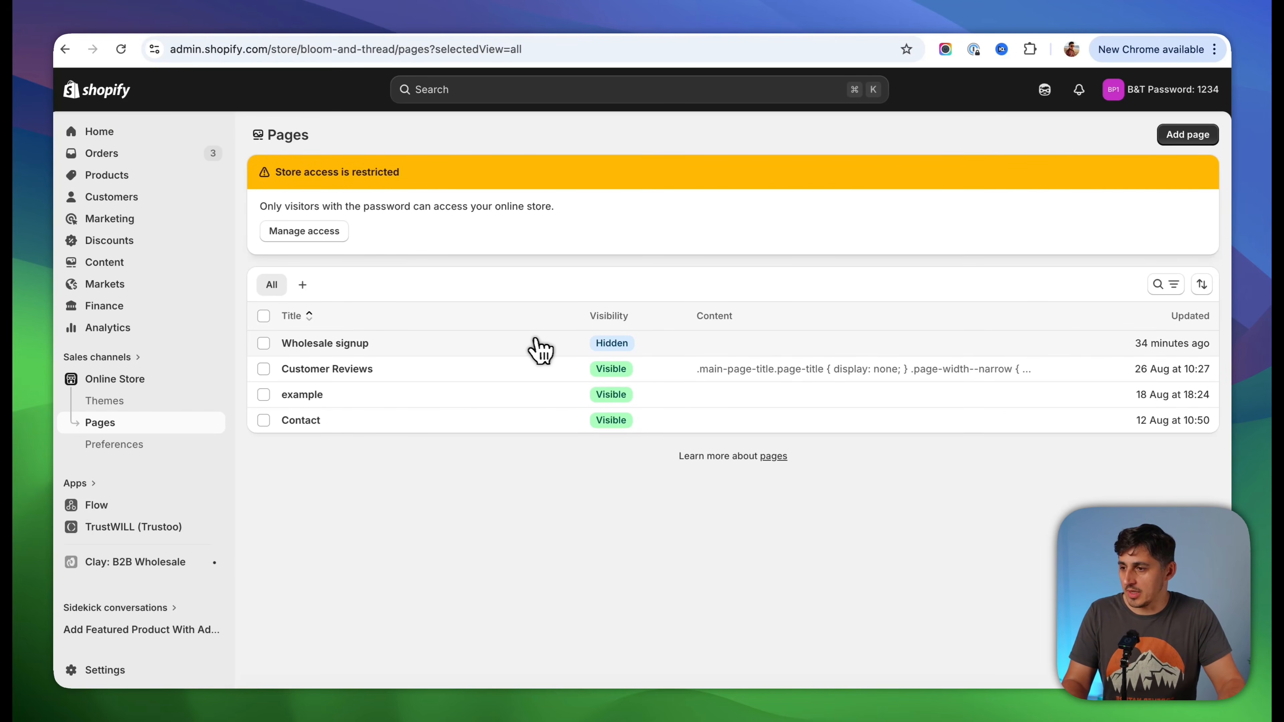
Set the Wholesale signup page's visibility to Visible, save it, and open the page on the storefront
{"action": "left_click", "coordinate": [417, 346]}
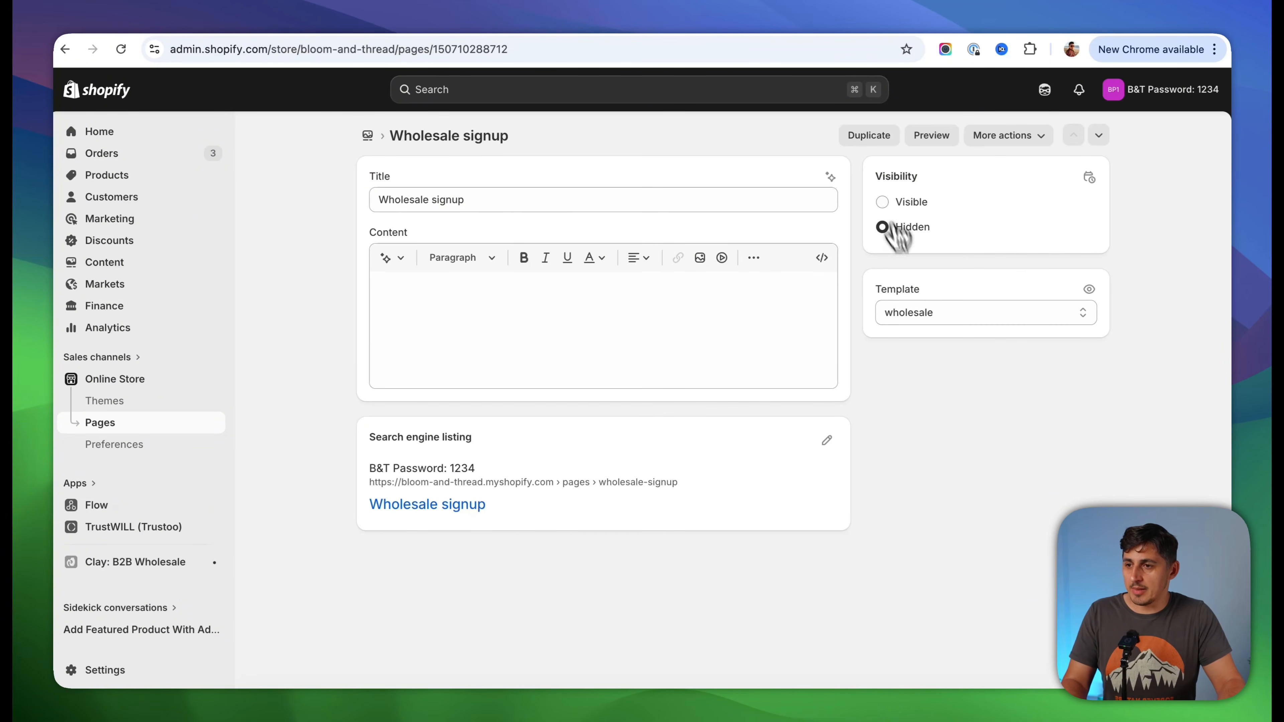
{"action": "left_click", "coordinate": [882, 202]}
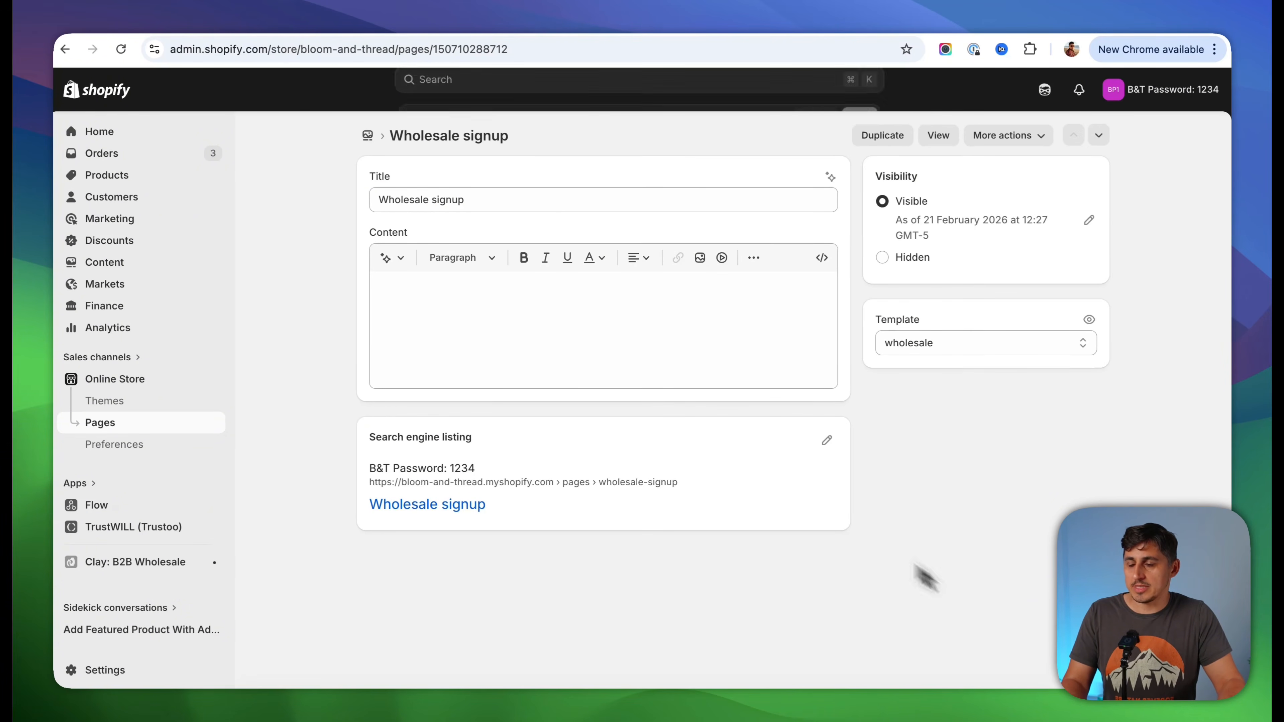
{"action": "left_click", "coordinate": [940, 137]}
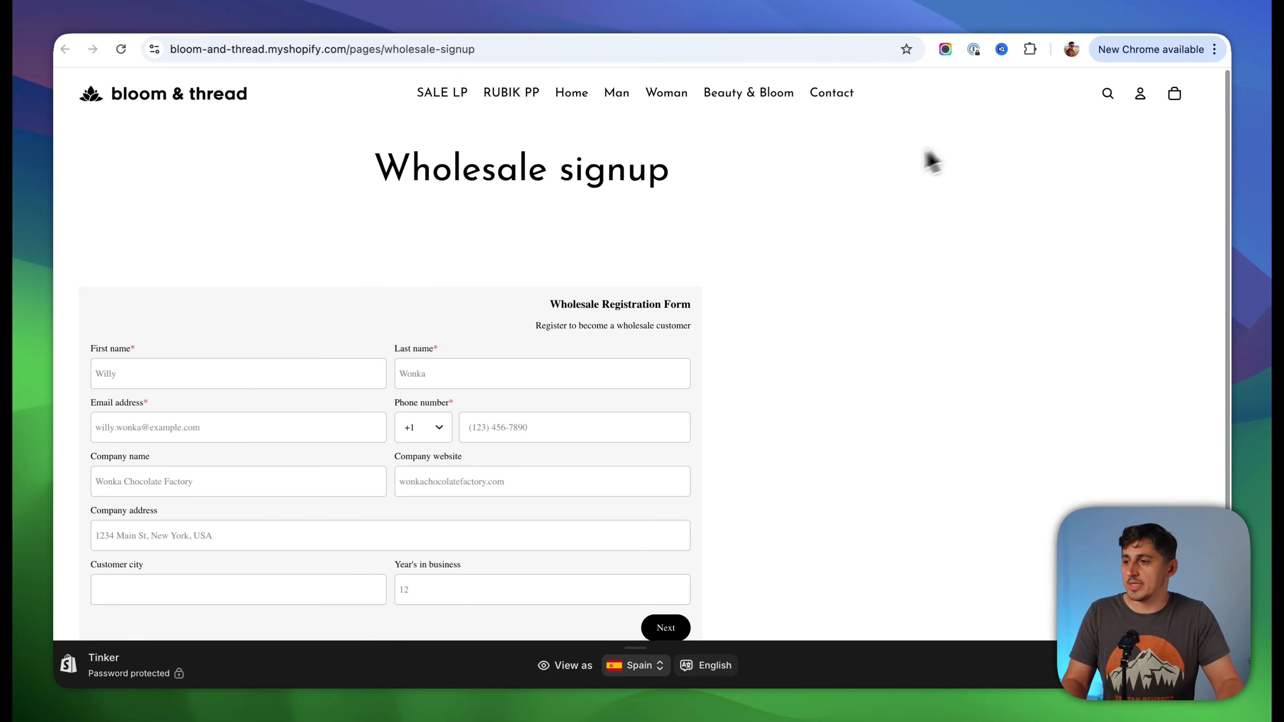
Examine the wholesale registration form's layout on the live signup page from top to bottom
{"action": "scroll", "coordinate": [774, 347], "scroll_direction": "down", "scroll_amount": 5}
{"action": "scroll", "coordinate": [849, 263], "scroll_direction": "up", "scroll_amount": 5}
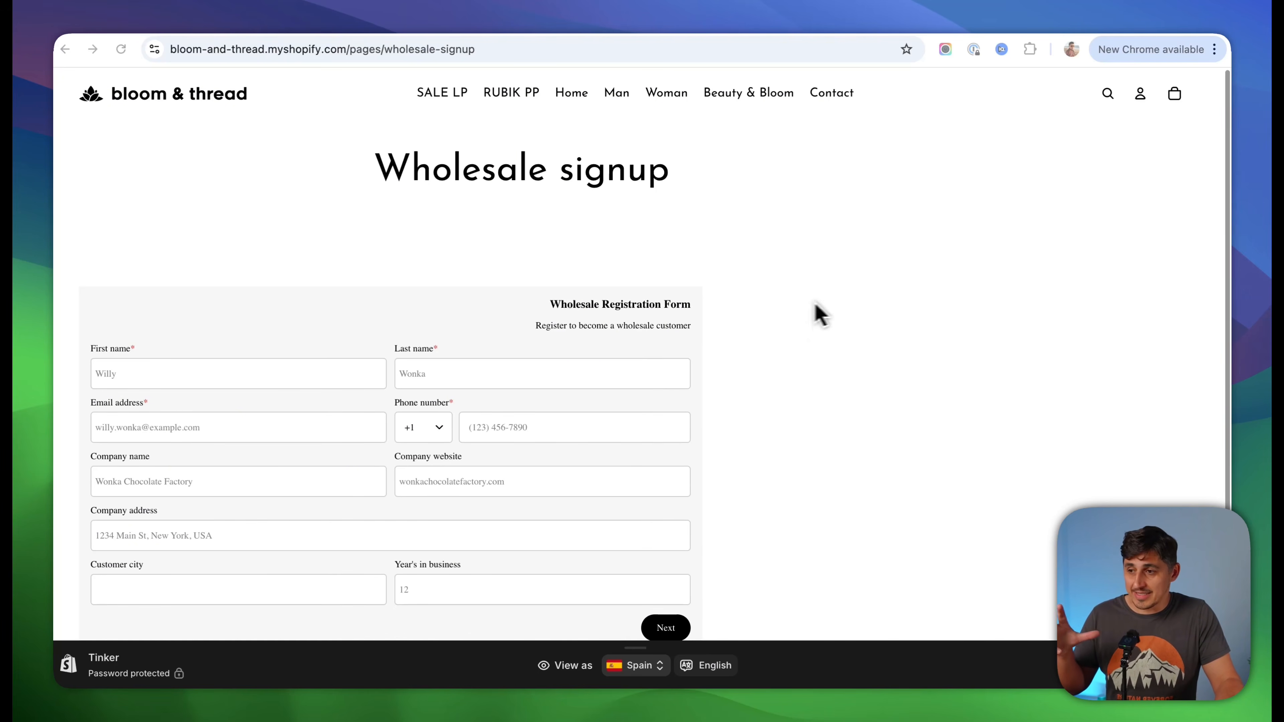
{"action": "scroll", "coordinate": [859, 307], "scroll_direction": "down", "scroll_amount": 3}
{"action": "scroll", "coordinate": [857, 311], "scroll_direction": "up", "scroll_amount": 3}
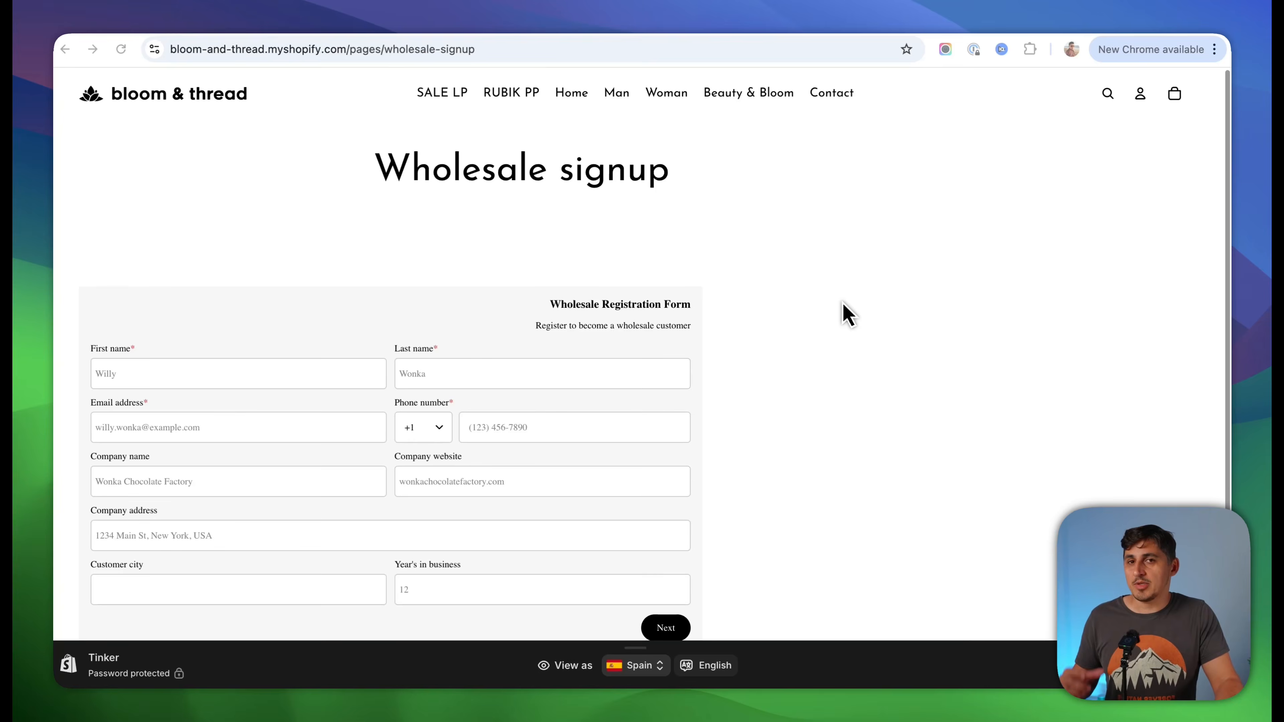
Complete both pages of the wholesale registration form with the applicant's details, entering Shopify as the selling channel and 100k revenue, and submit it
{"action": "scroll", "coordinate": [848, 315], "scroll_direction": "down", "scroll_amount": 3}
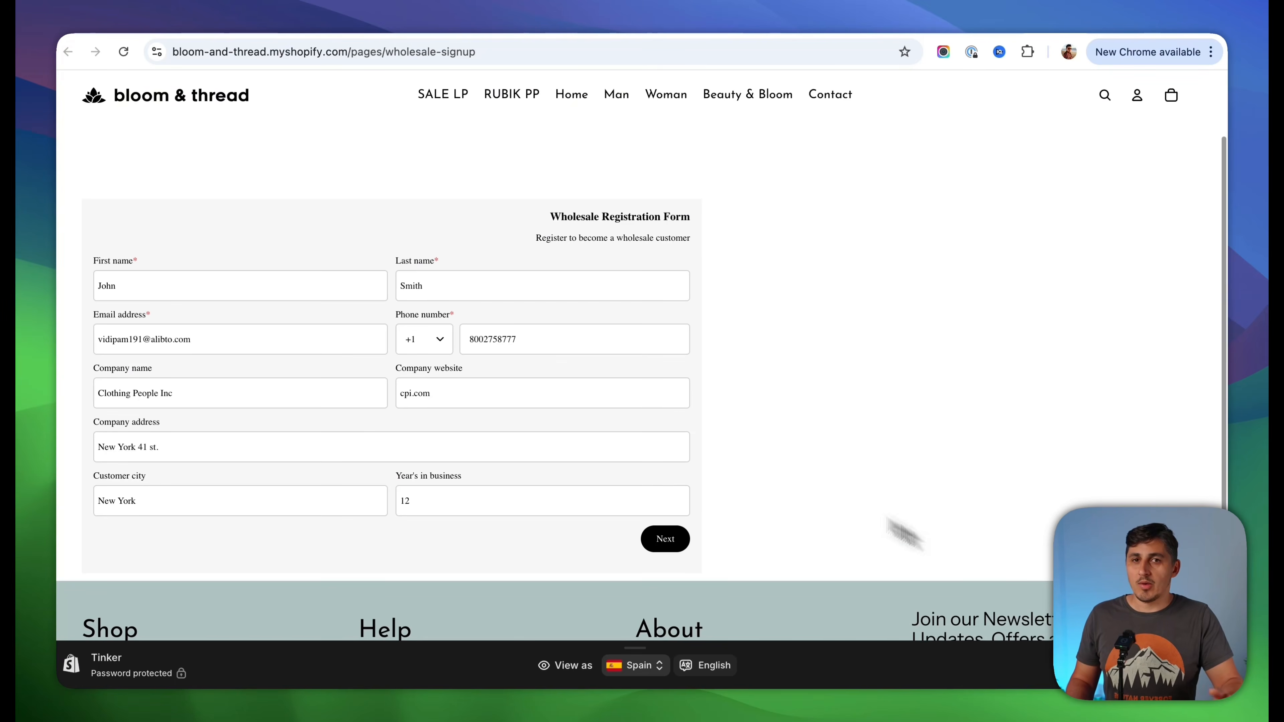
{"action": "left_click", "coordinate": [665, 539]}
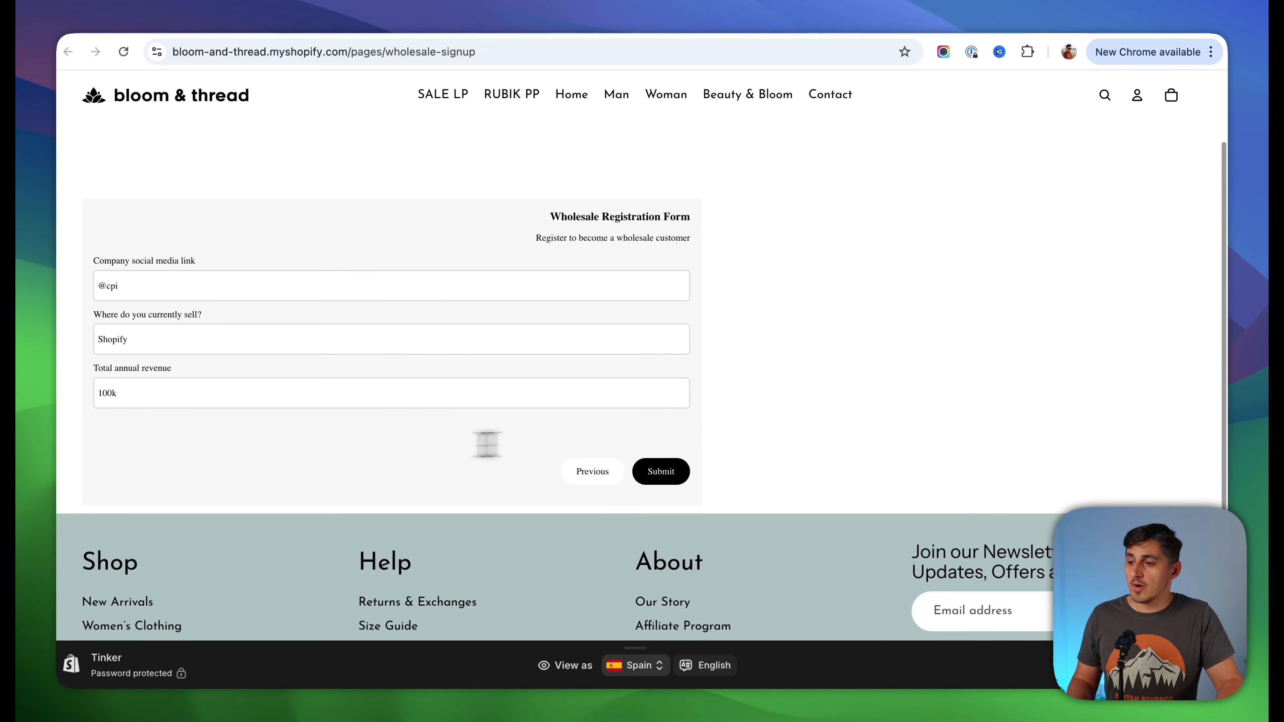
{"action": "left_click", "coordinate": [638, 478]}
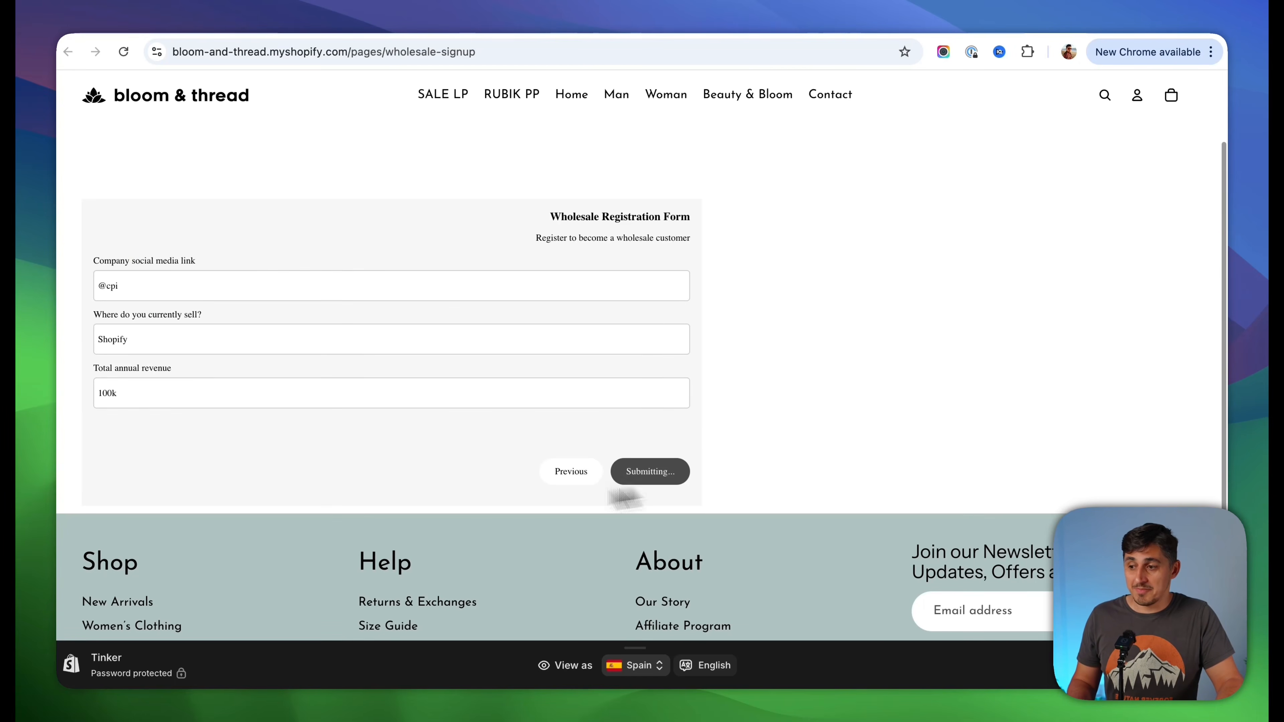
{"action": "left_click_drag", "start_coordinate": [104, 317], "coordinate": [292, 329]}
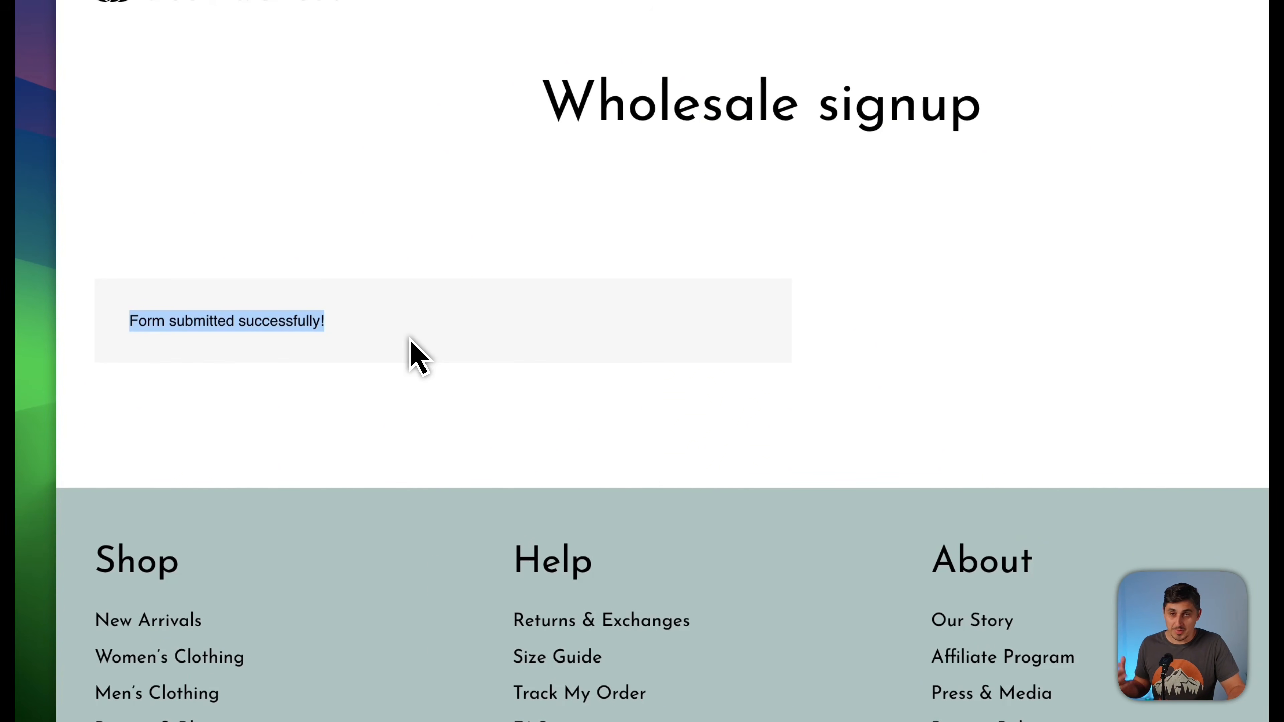
{"action": "left_click", "coordinate": [401, 340]}
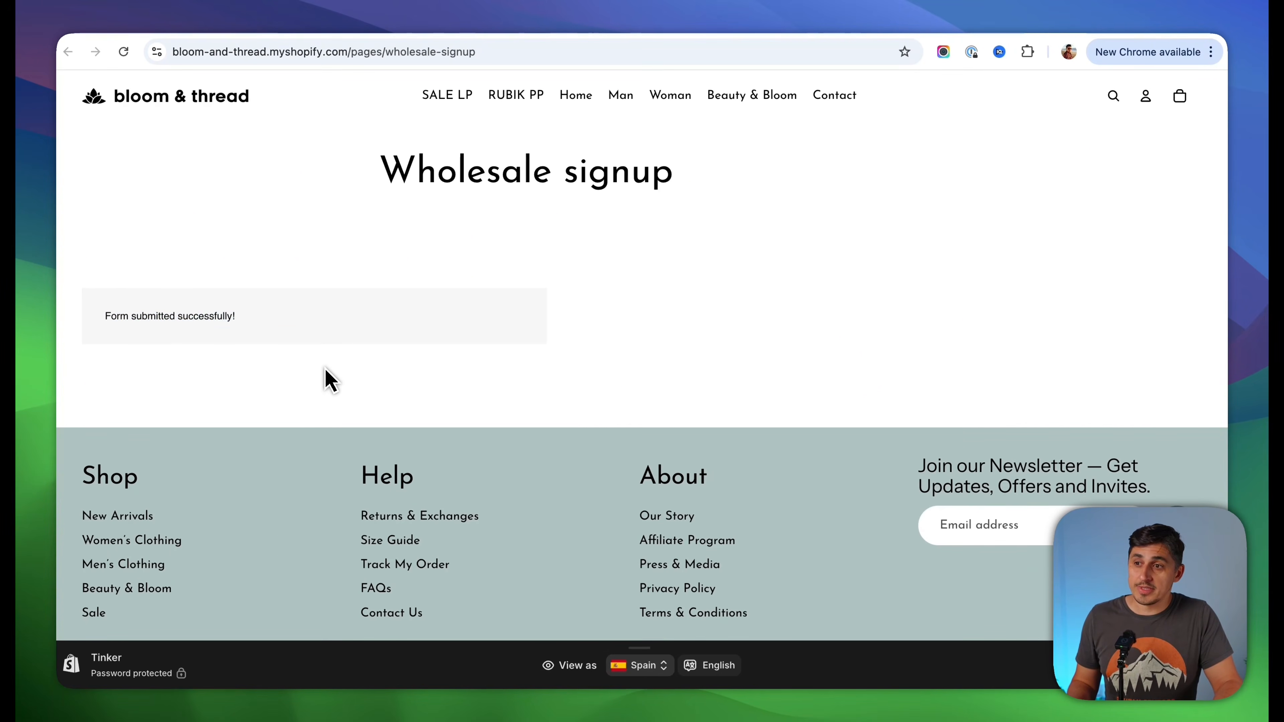
Switch to the Clay app in the Shopify admin and open the newly submitted applicant's record from its customer list
{"action": "left_click", "coordinate": [973, 6]}
{"action": "left_click", "coordinate": [708, 243]}
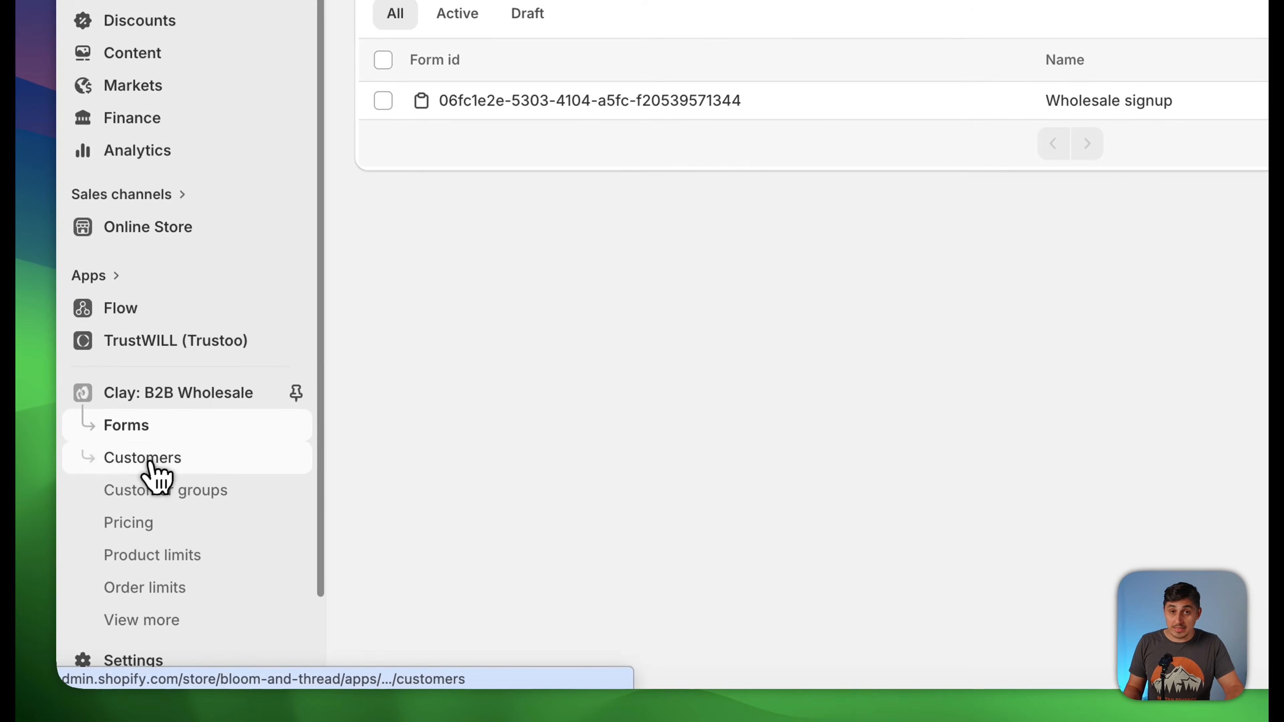
{"action": "left_click", "coordinate": [118, 536]}
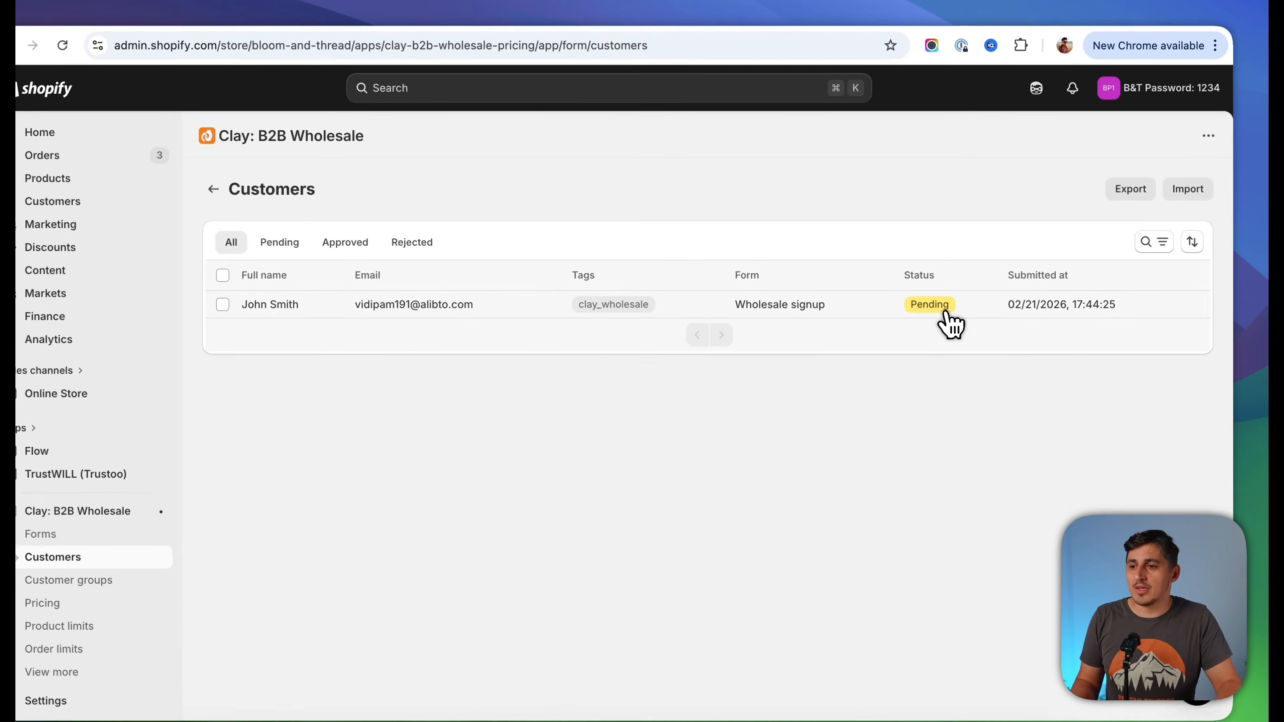
{"action": "left_click", "coordinate": [837, 369]}
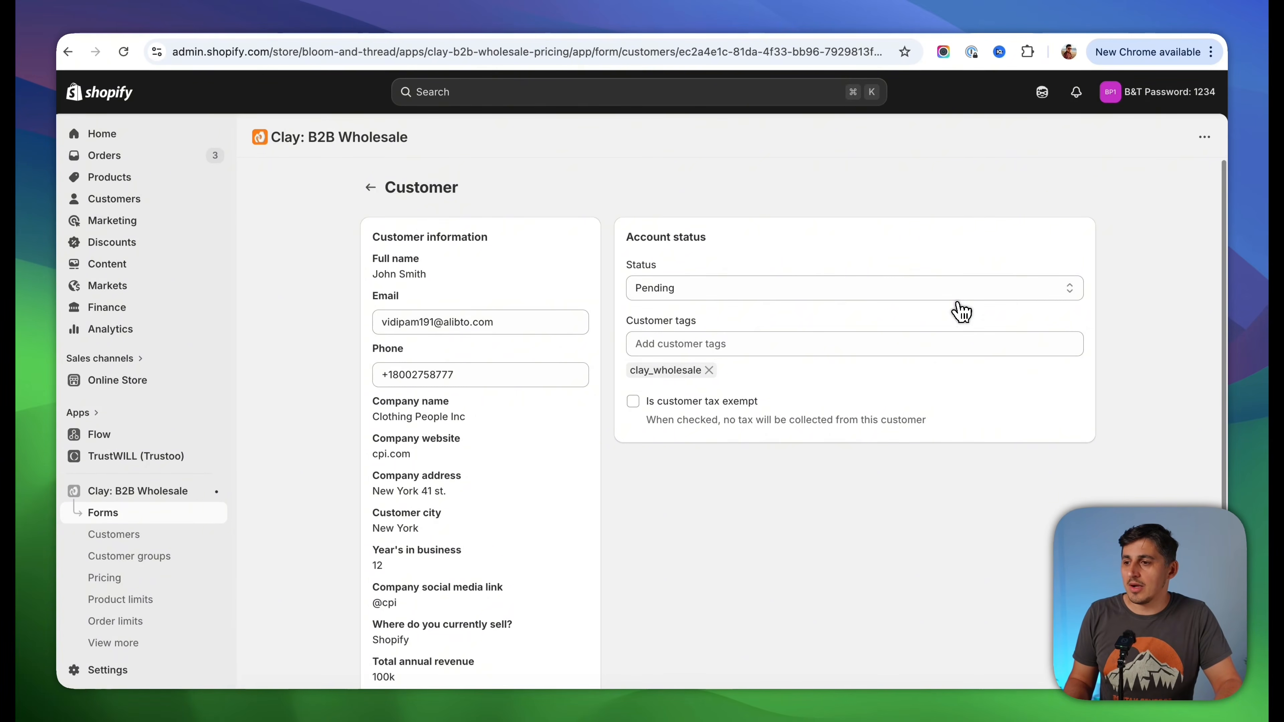
{"action": "scroll", "coordinate": [956, 314], "scroll_direction": "down", "scroll_amount": 1}
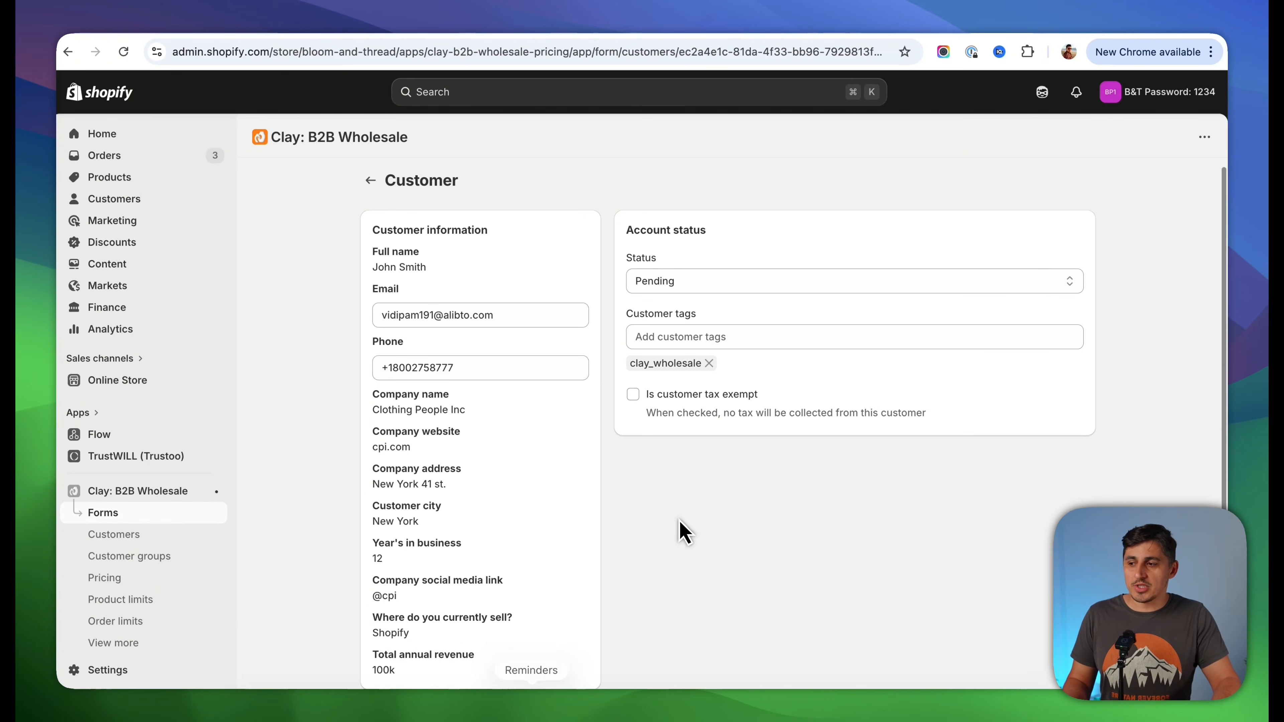
Set the wholesale applicant's account status to Approved and save the record
{"action": "left_click", "coordinate": [809, 281]}
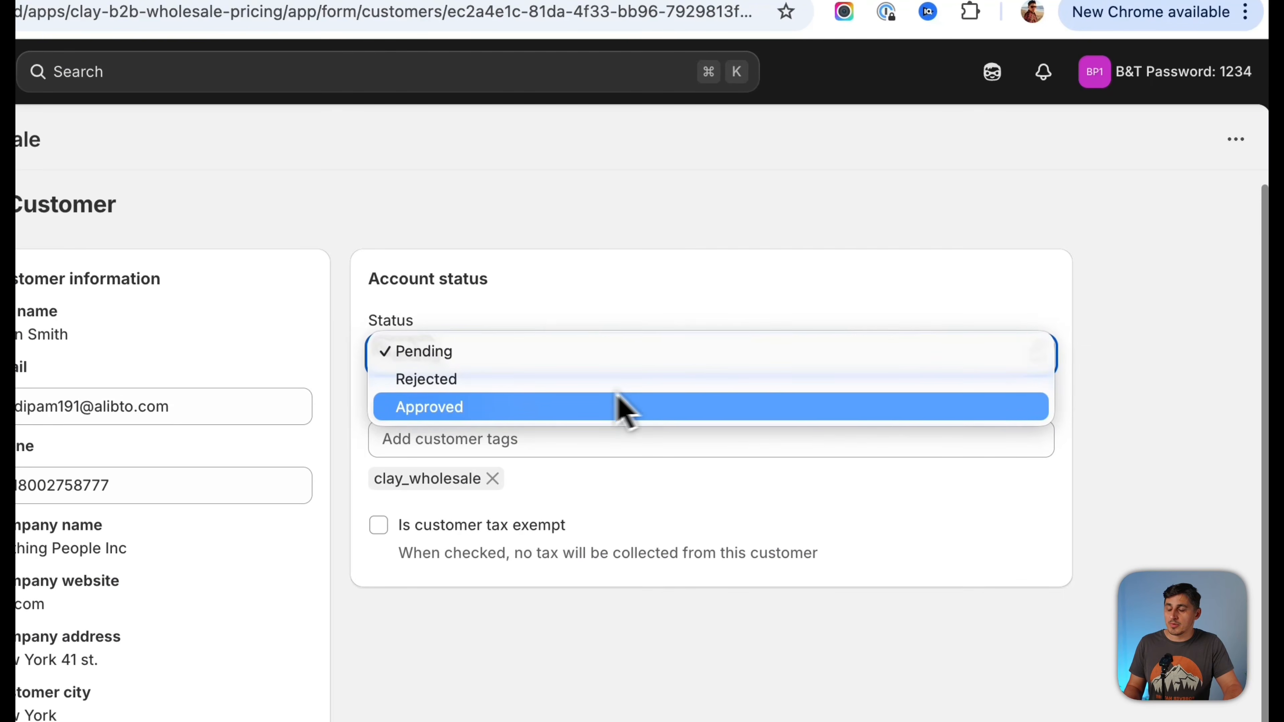
{"action": "left_click", "coordinate": [623, 407]}
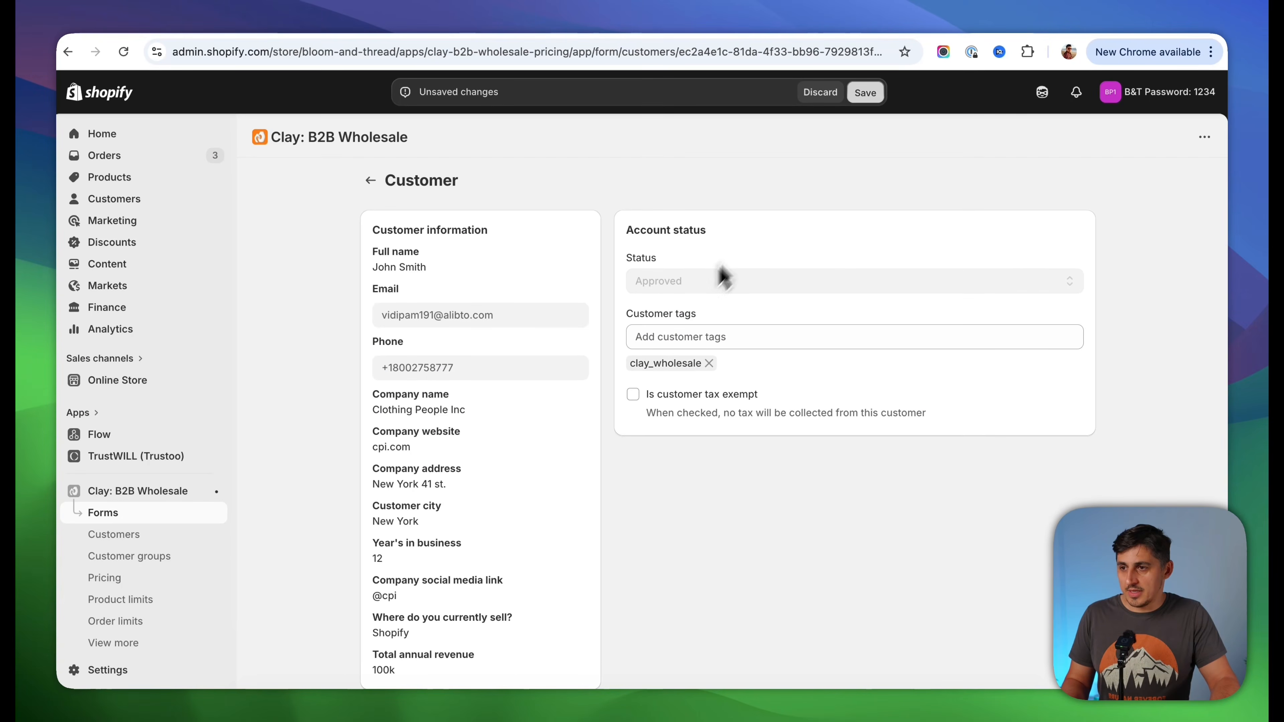
{"action": "left_click", "coordinate": [866, 93]}
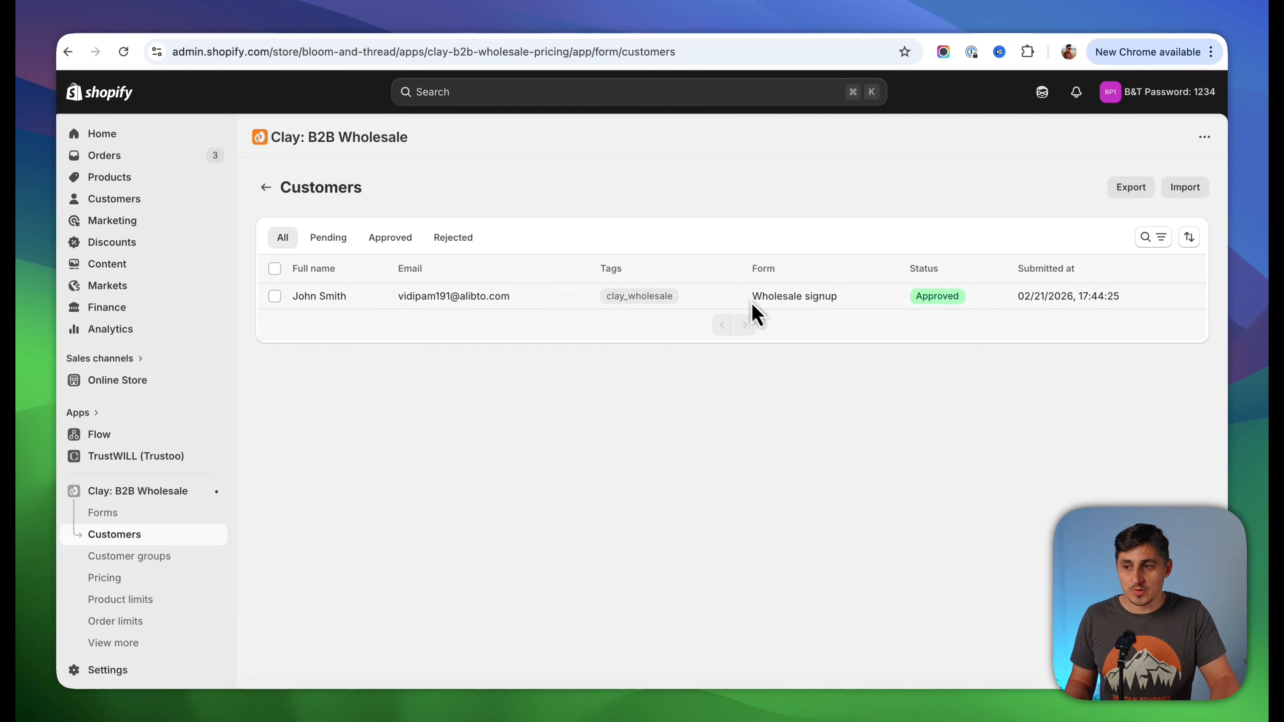
Review Clay's form list, then check the applicant's entry and tag in the customer list
{"action": "left_click", "coordinate": [109, 512]}
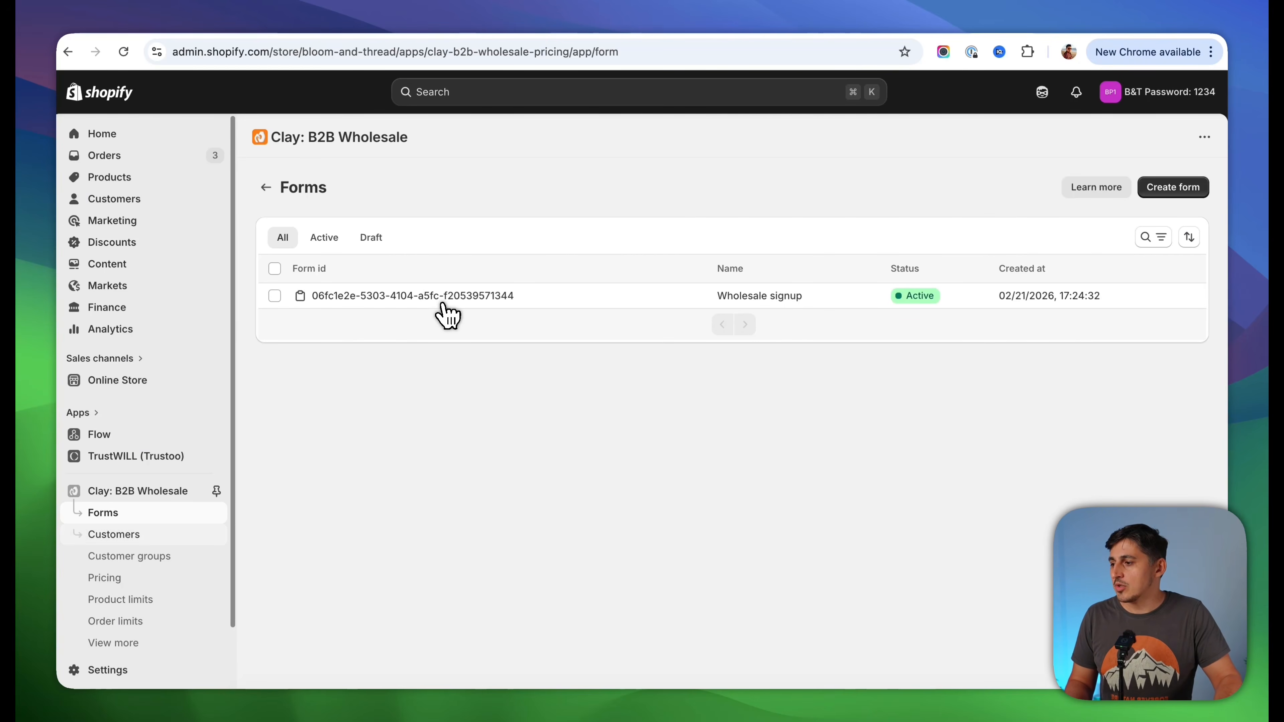
{"action": "left_click", "coordinate": [112, 536]}
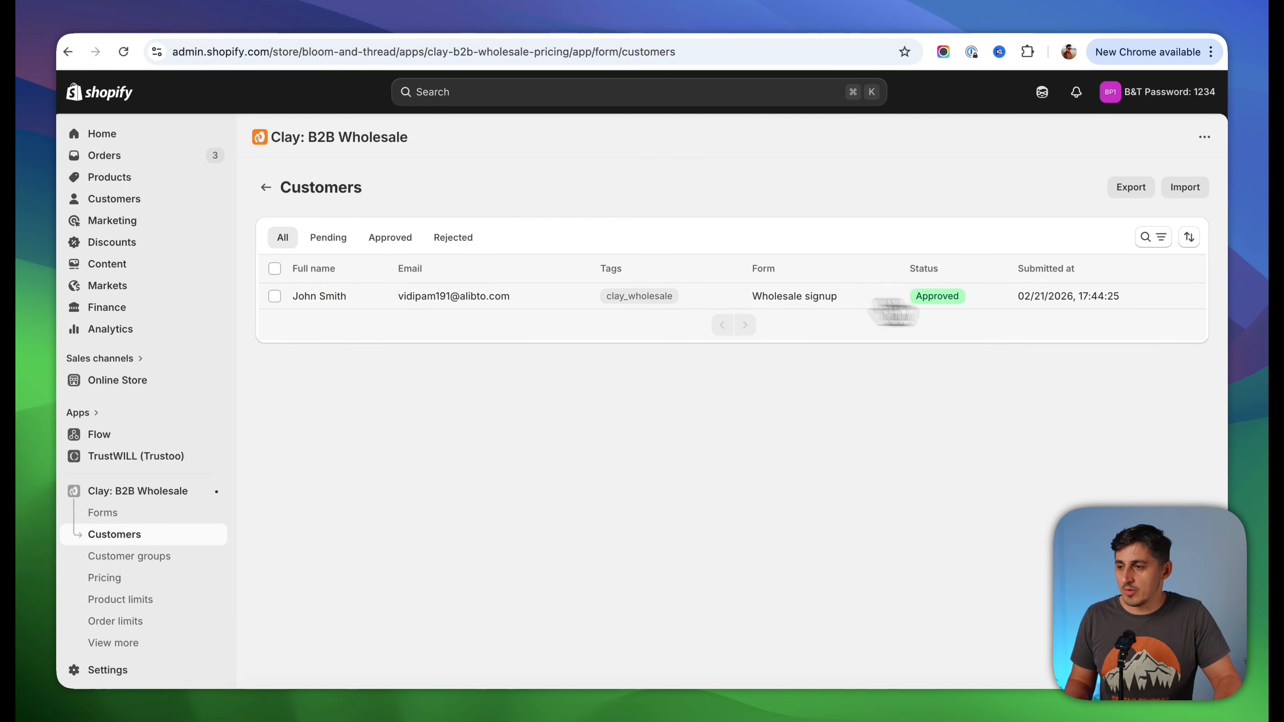
{"action": "left_click", "coordinate": [657, 296]}
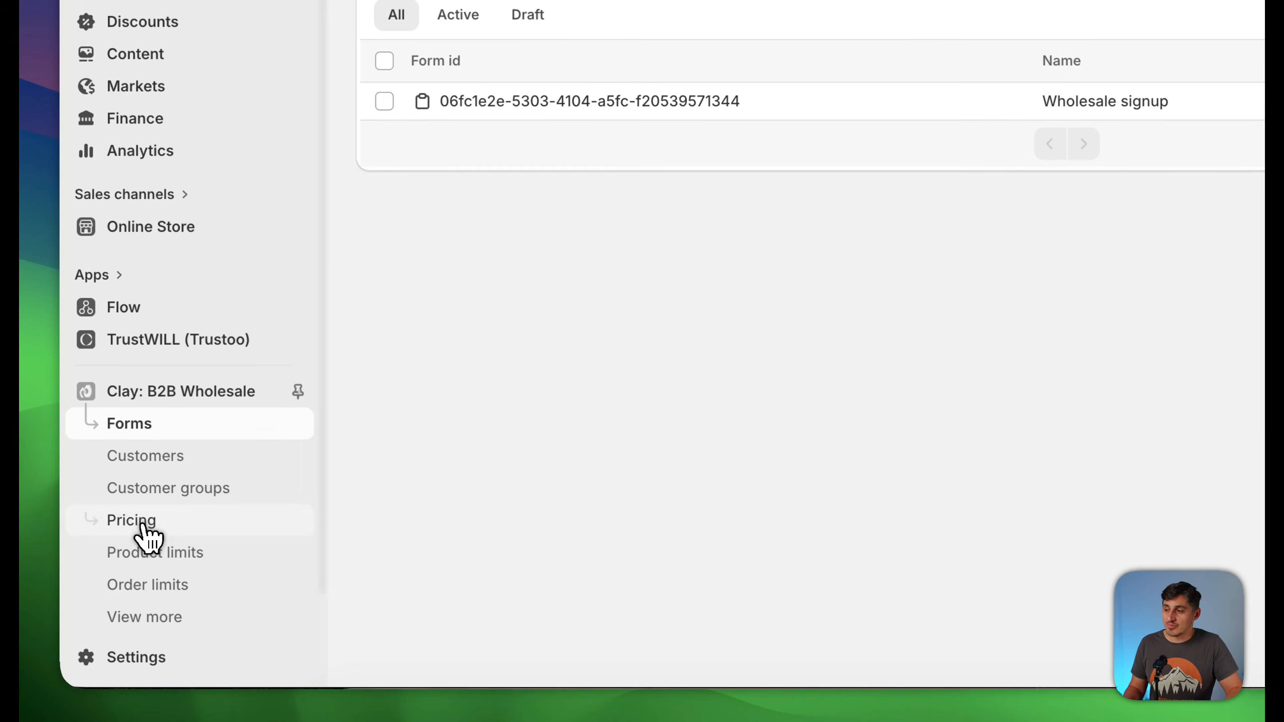
Create an automated pricing rule in Clay and name it Basic Wholesale Pricing
{"action": "left_click", "coordinate": [112, 578]}
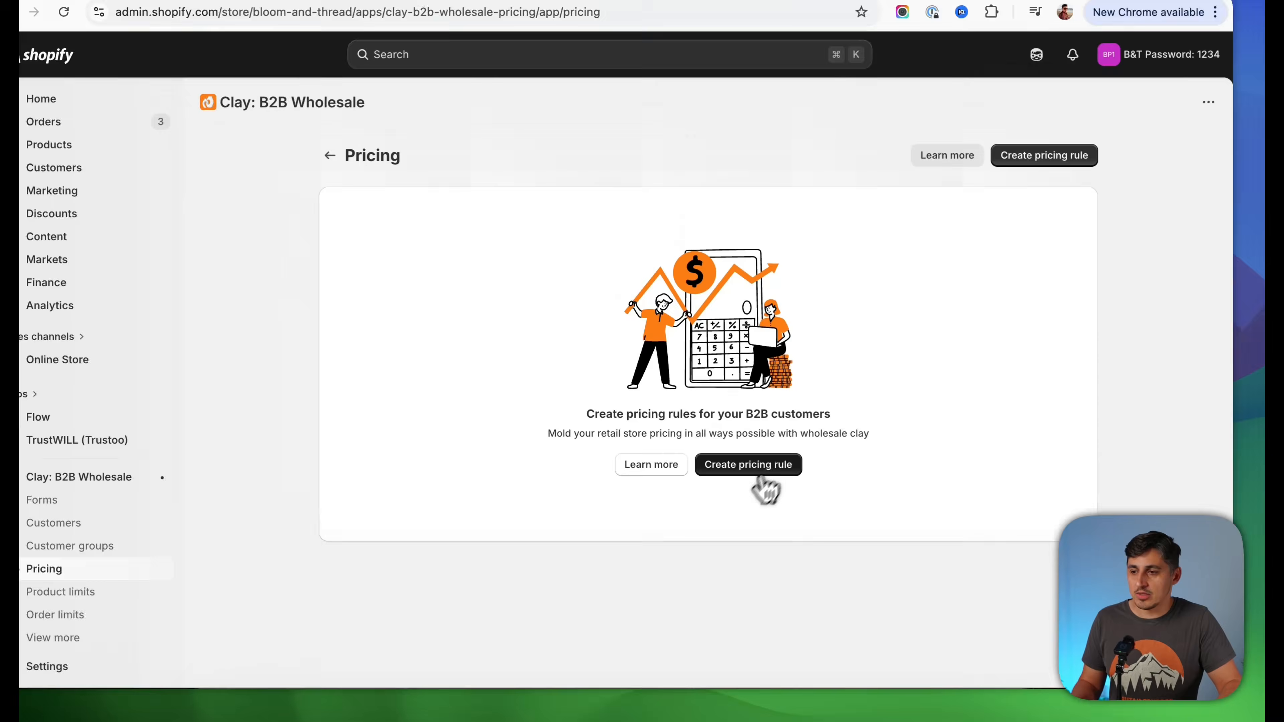
{"action": "left_click", "coordinate": [773, 480]}
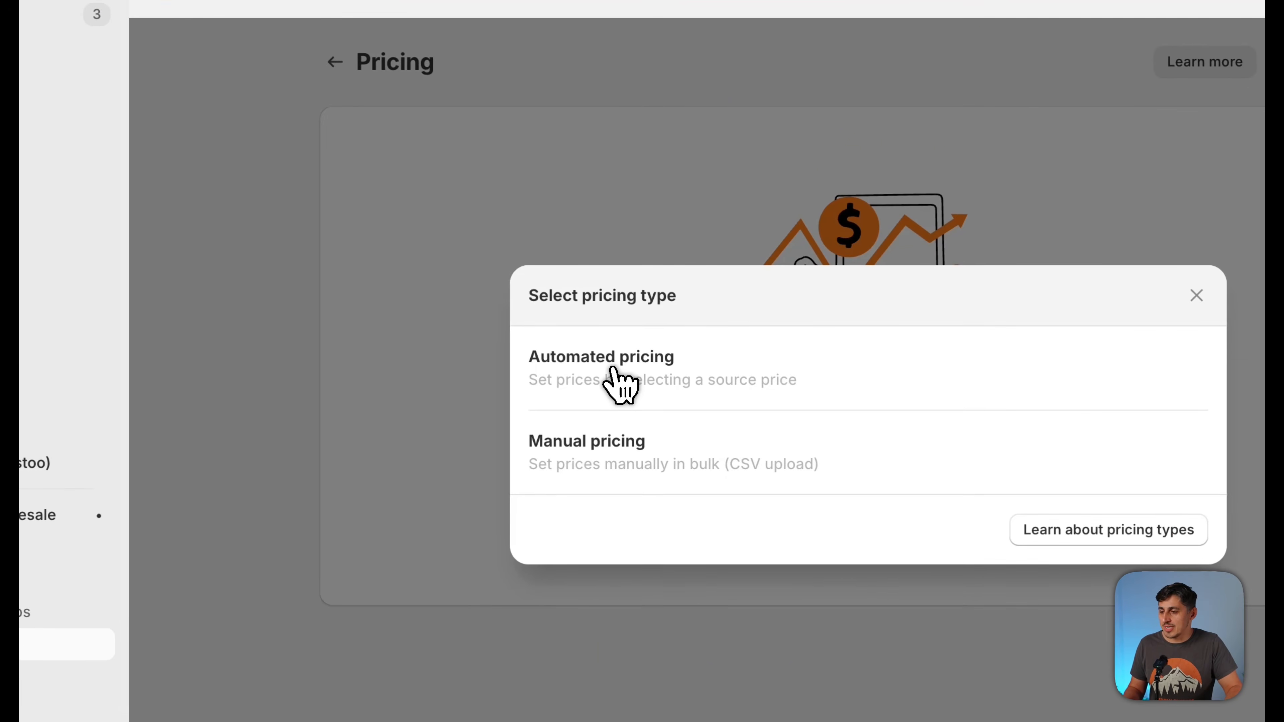
{"action": "left_click", "coordinate": [614, 385]}
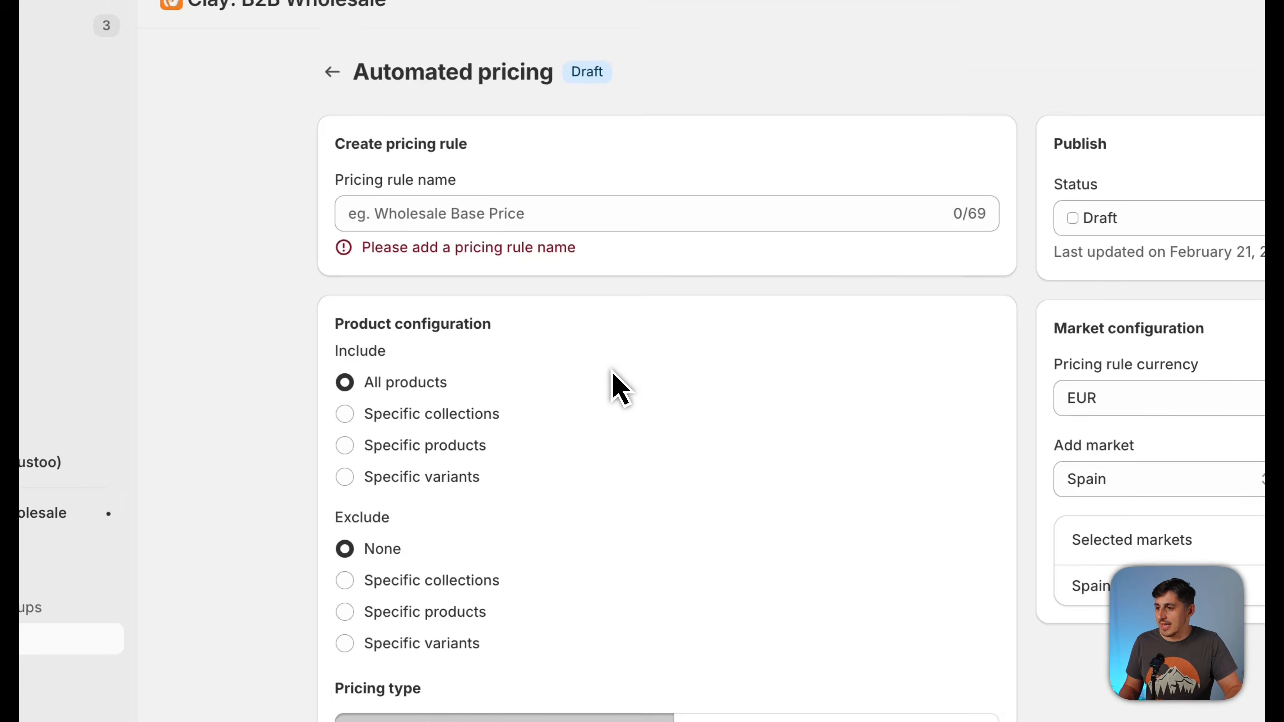
{"action": "type", "text": "Basic Wholesale Pricing"}
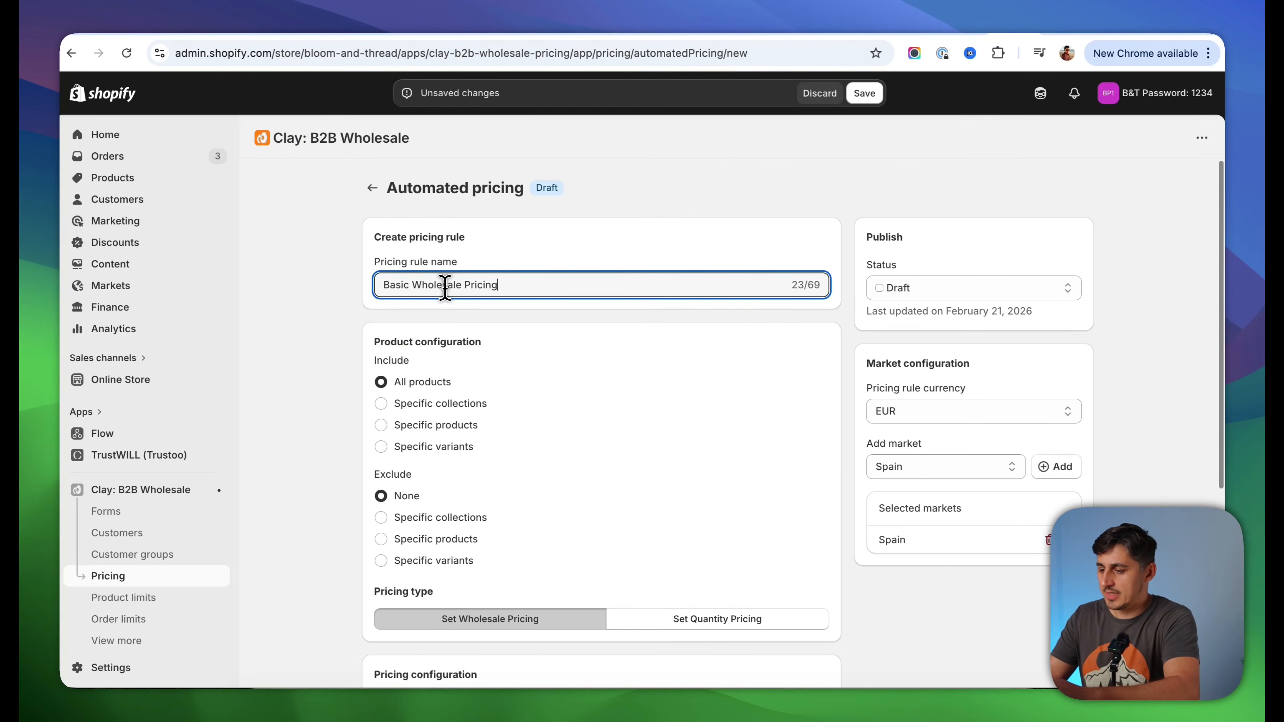
{"action": "left_click", "coordinate": [344, 374]}
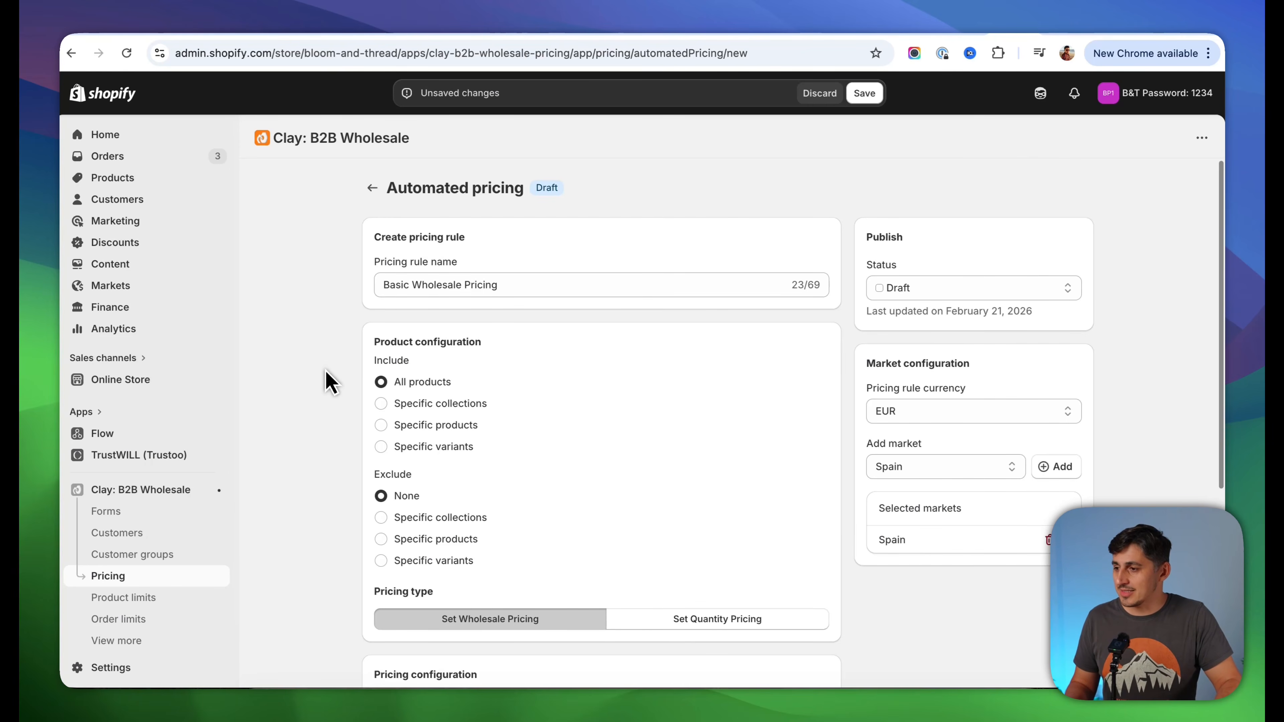
Set the rule's discount value to 5% off, keeping Shopify Price as the pricing source
{"action": "scroll", "coordinate": [328, 383], "scroll_direction": "down", "scroll_amount": 3}
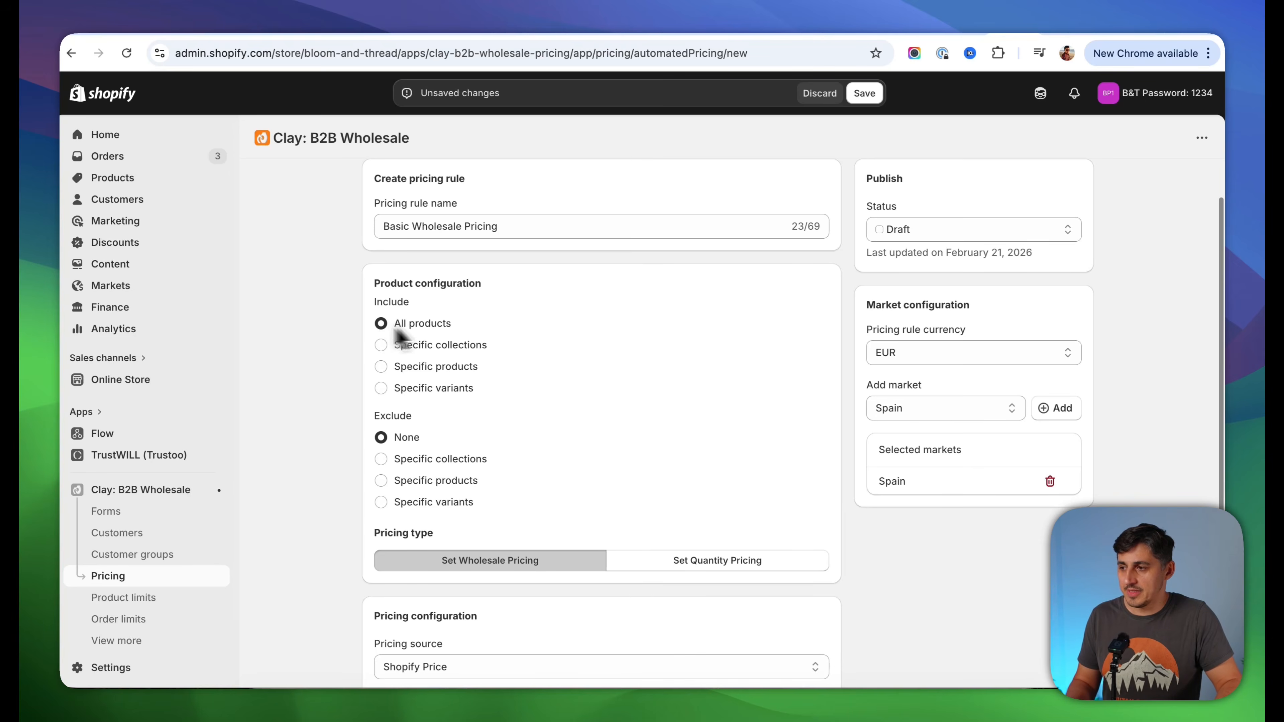
{"action": "scroll", "coordinate": [290, 430], "scroll_direction": "down", "scroll_amount": 3}
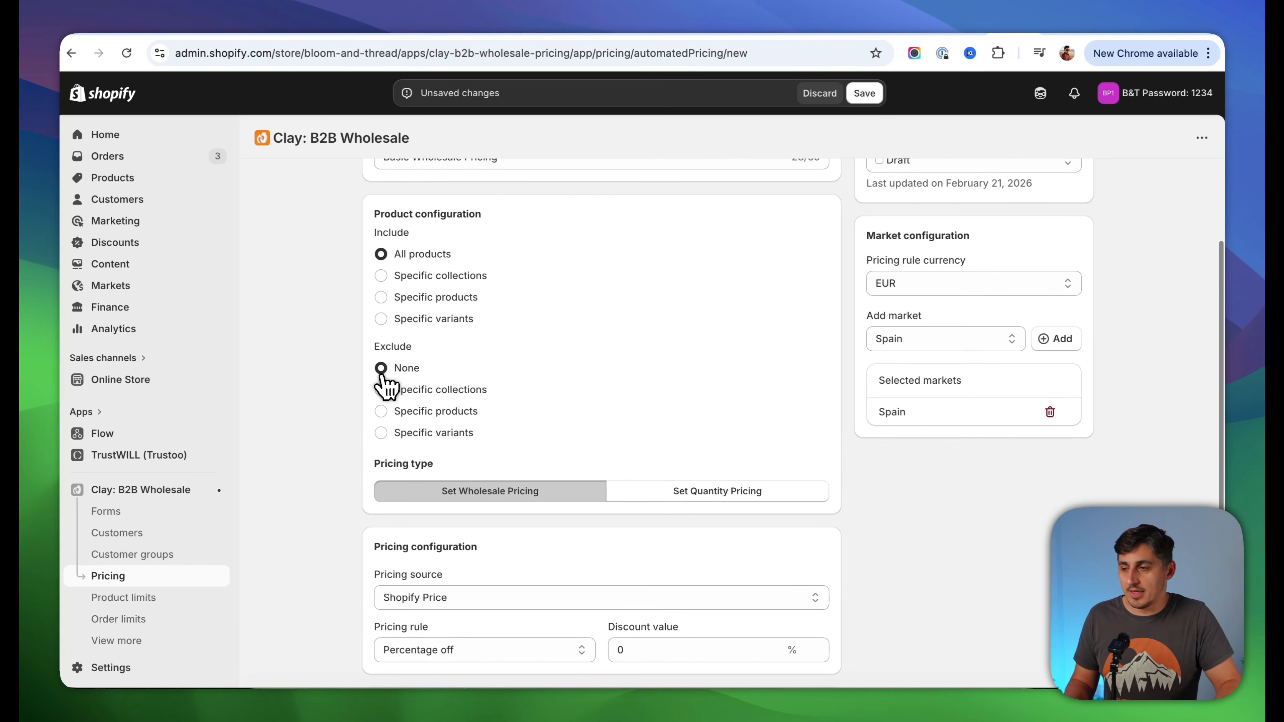
{"action": "scroll", "coordinate": [347, 424], "scroll_direction": "down", "scroll_amount": 8}
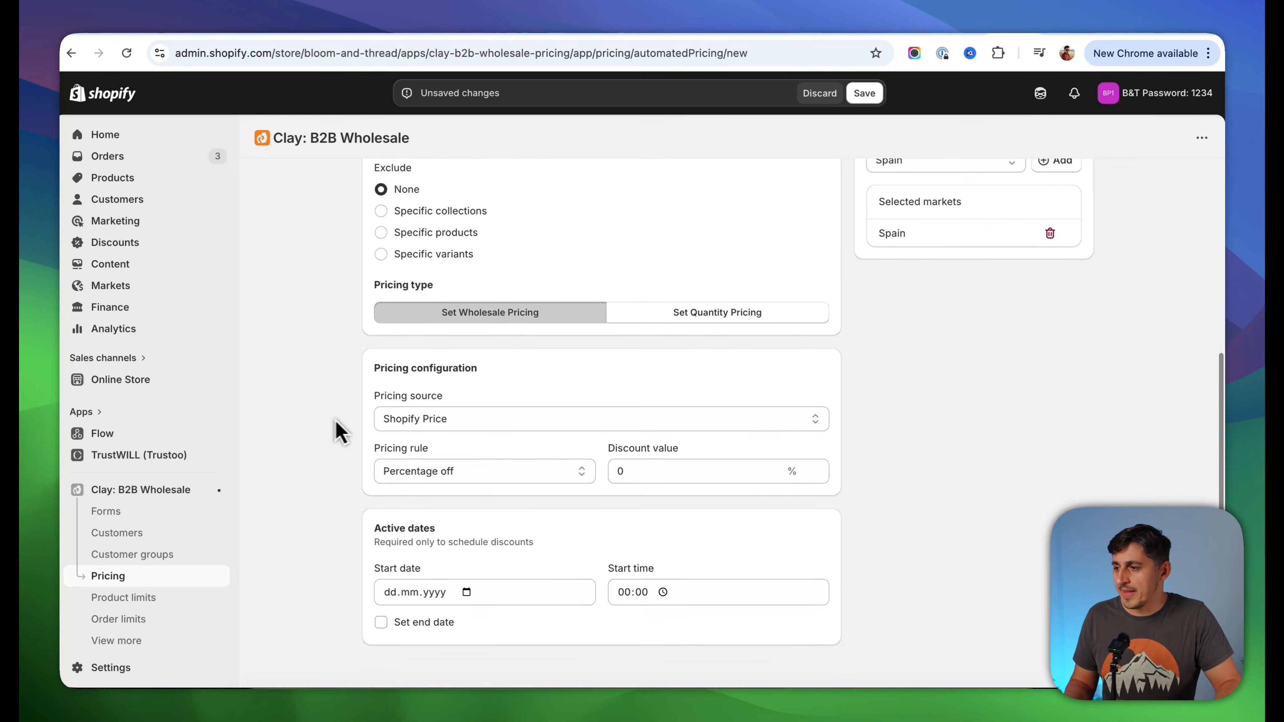
{"action": "scroll", "coordinate": [340, 427], "scroll_direction": "up", "scroll_amount": 5}
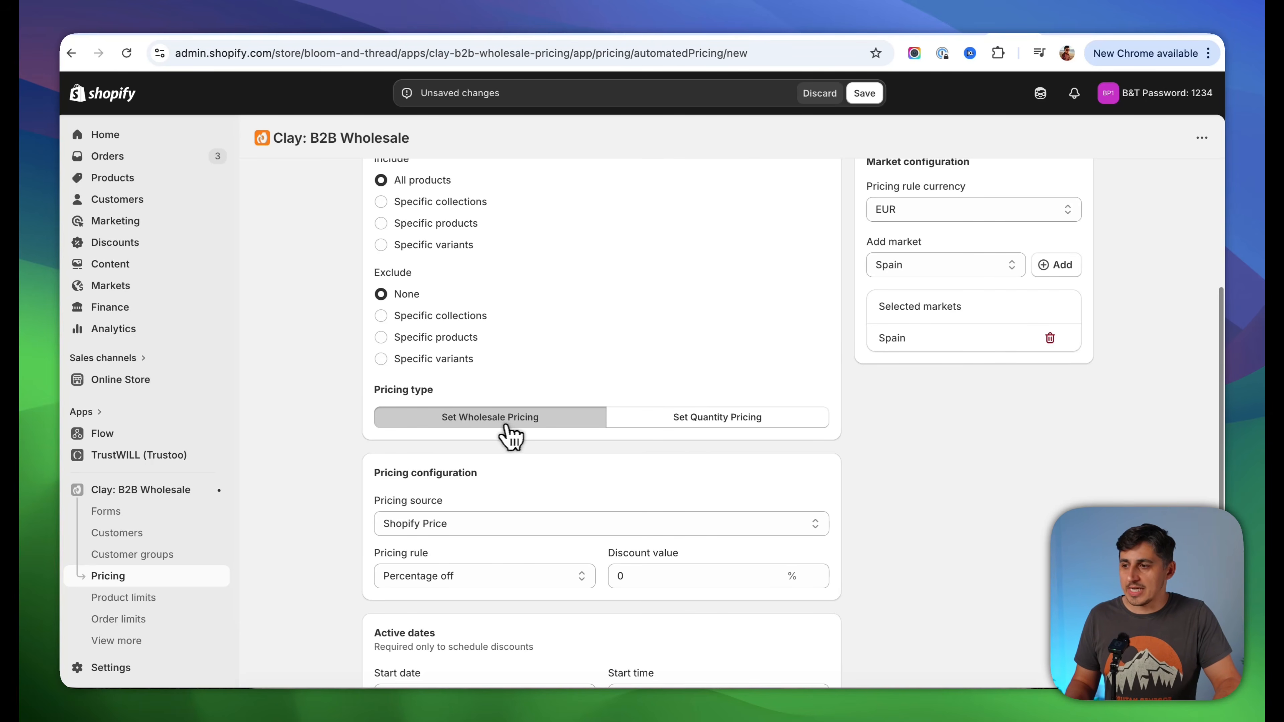
{"action": "scroll", "coordinate": [510, 435], "scroll_direction": "down", "scroll_amount": 5}
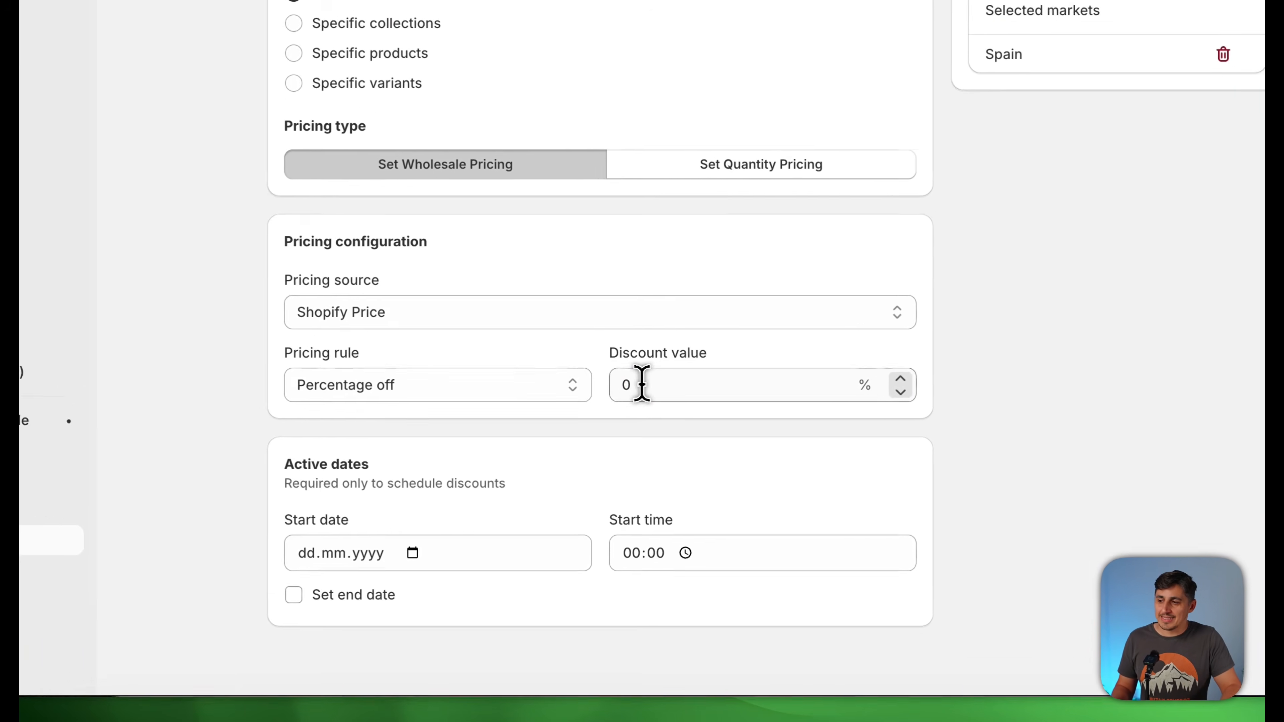
{"action": "left_click", "coordinate": [633, 465]}
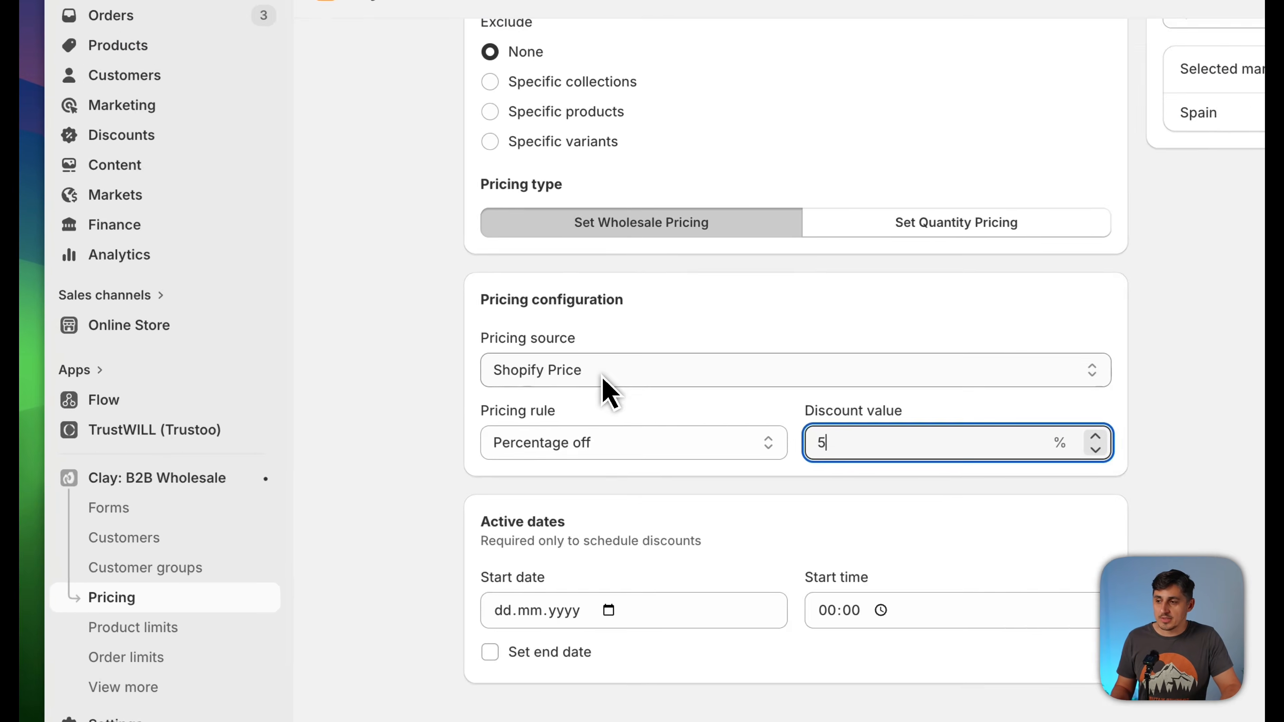
{"action": "left_click", "coordinate": [469, 412]}
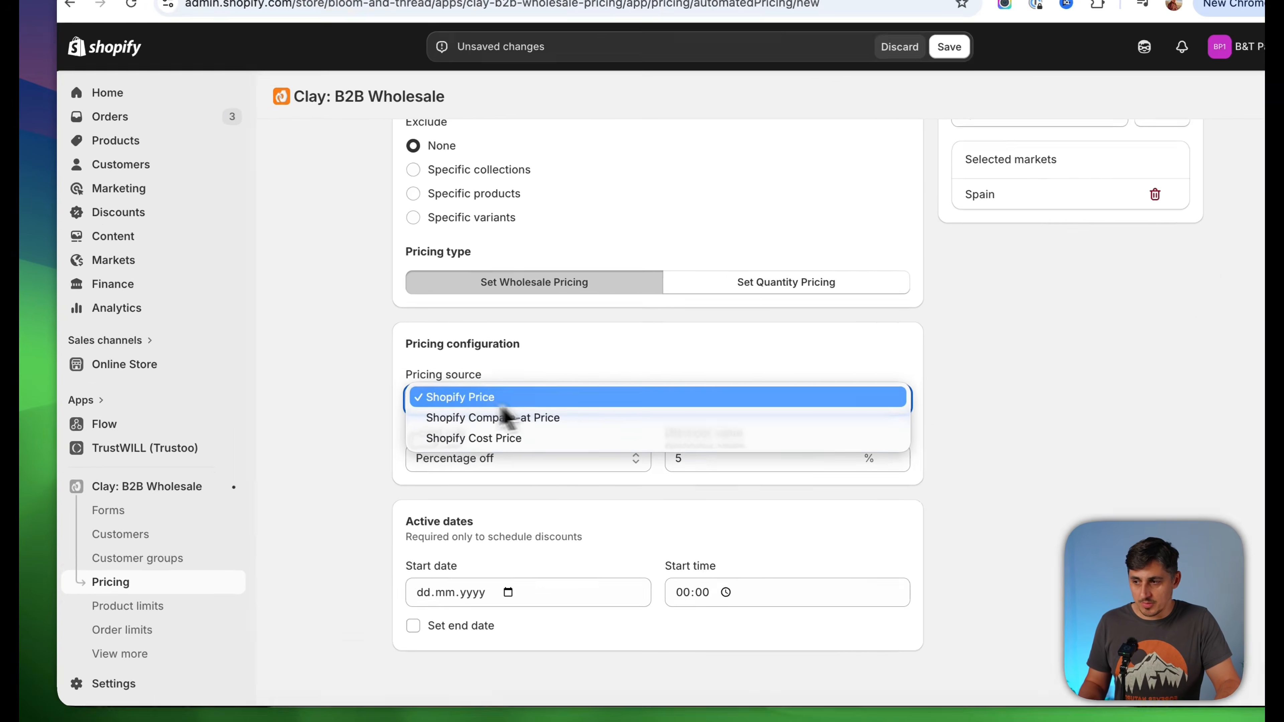
{"action": "left_click", "coordinate": [501, 411]}
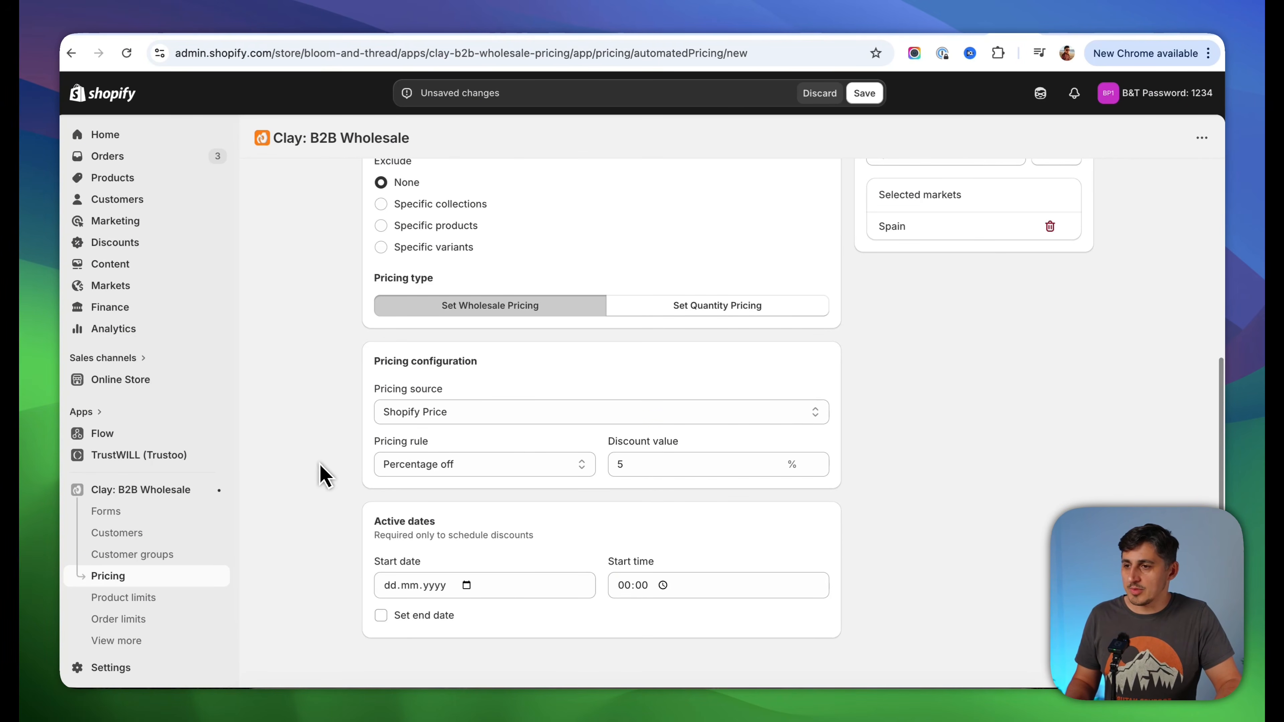
Check which markets can be added to the pricing rule
{"action": "scroll", "coordinate": [895, 488], "scroll_direction": "up", "scroll_amount": 4}
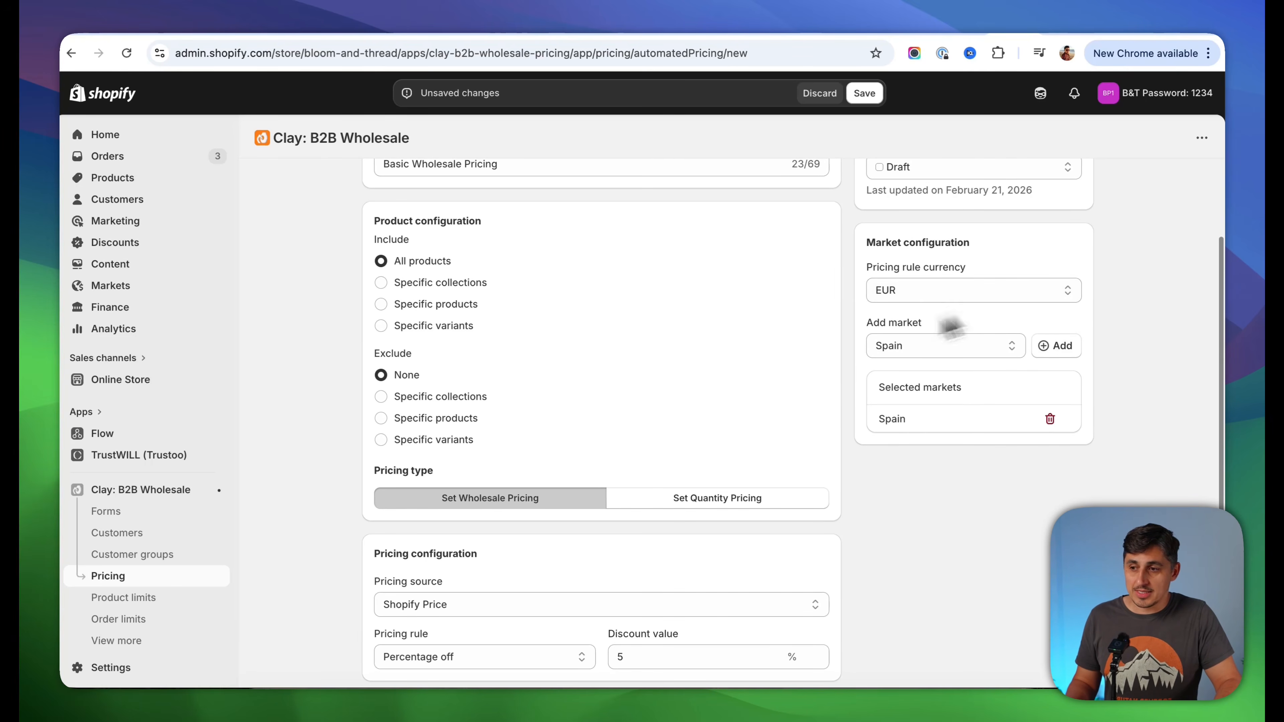
{"action": "left_click", "coordinate": [901, 348]}
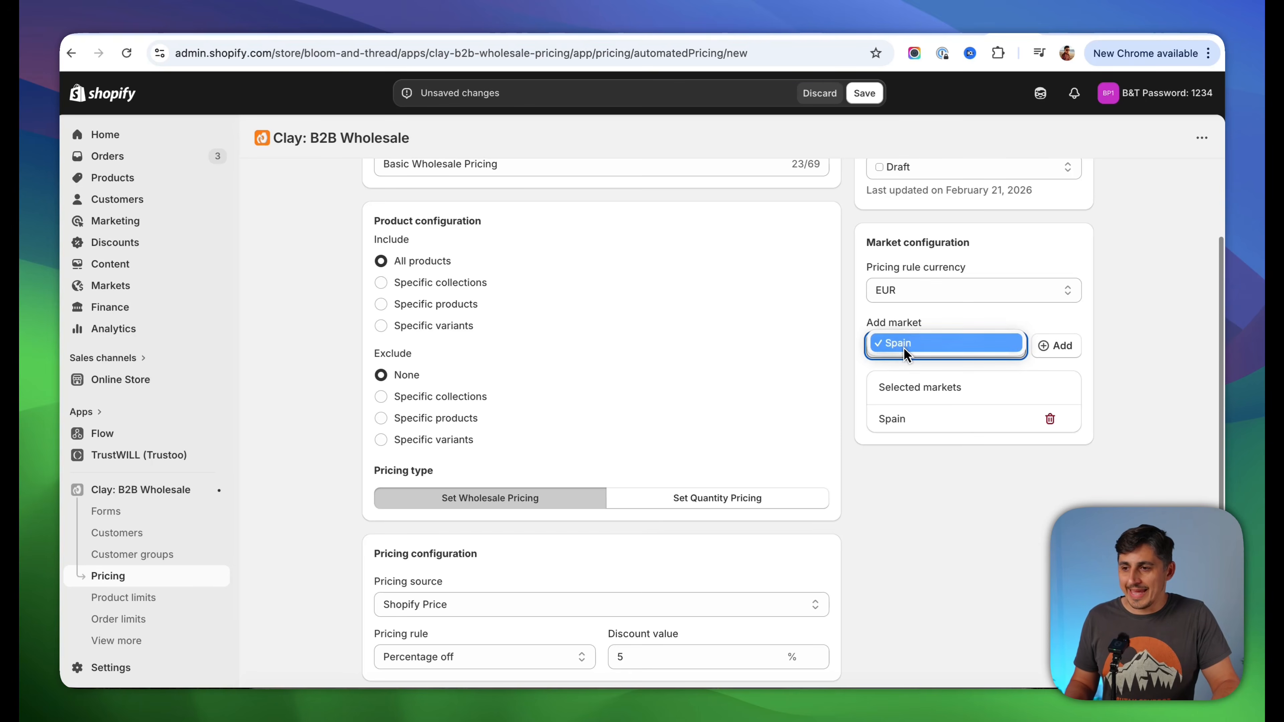
{"action": "left_click", "coordinate": [862, 317]}
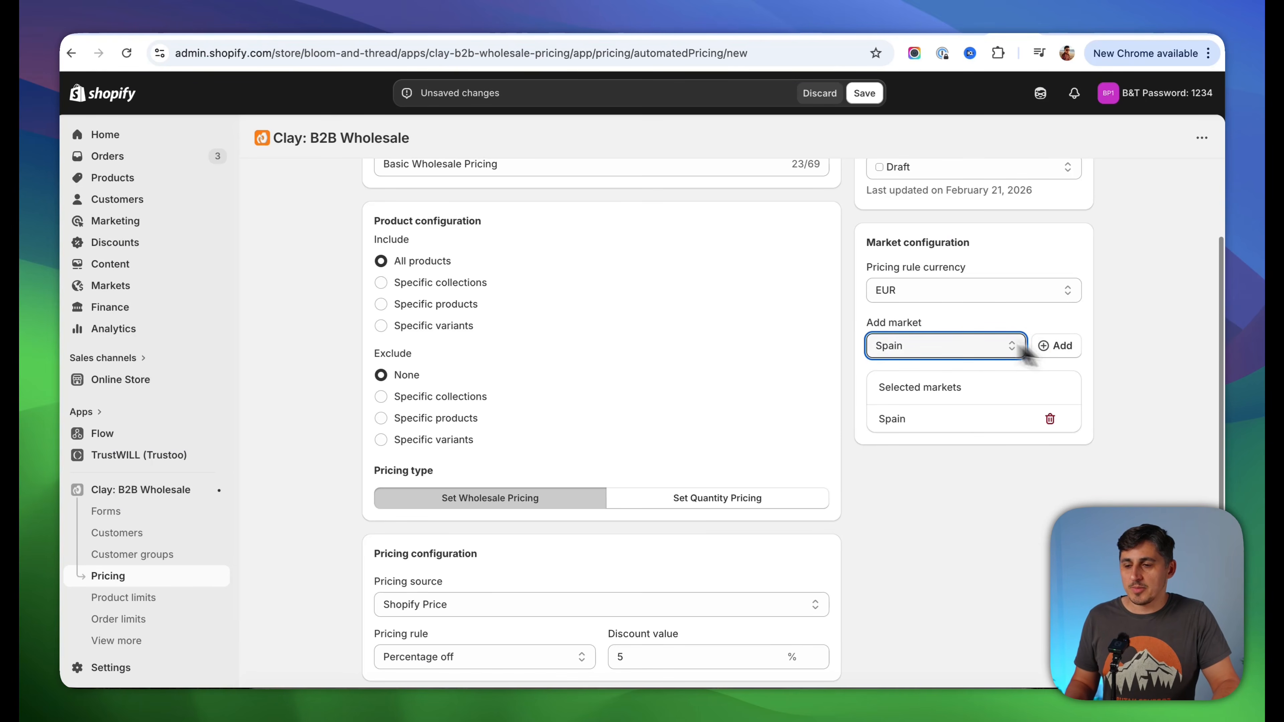
{"action": "left_click", "coordinate": [865, 328]}
Set the Basic Wholesale Pricing rule's status to Active and save it
{"action": "scroll", "coordinate": [860, 329], "scroll_direction": "up", "scroll_amount": 2}
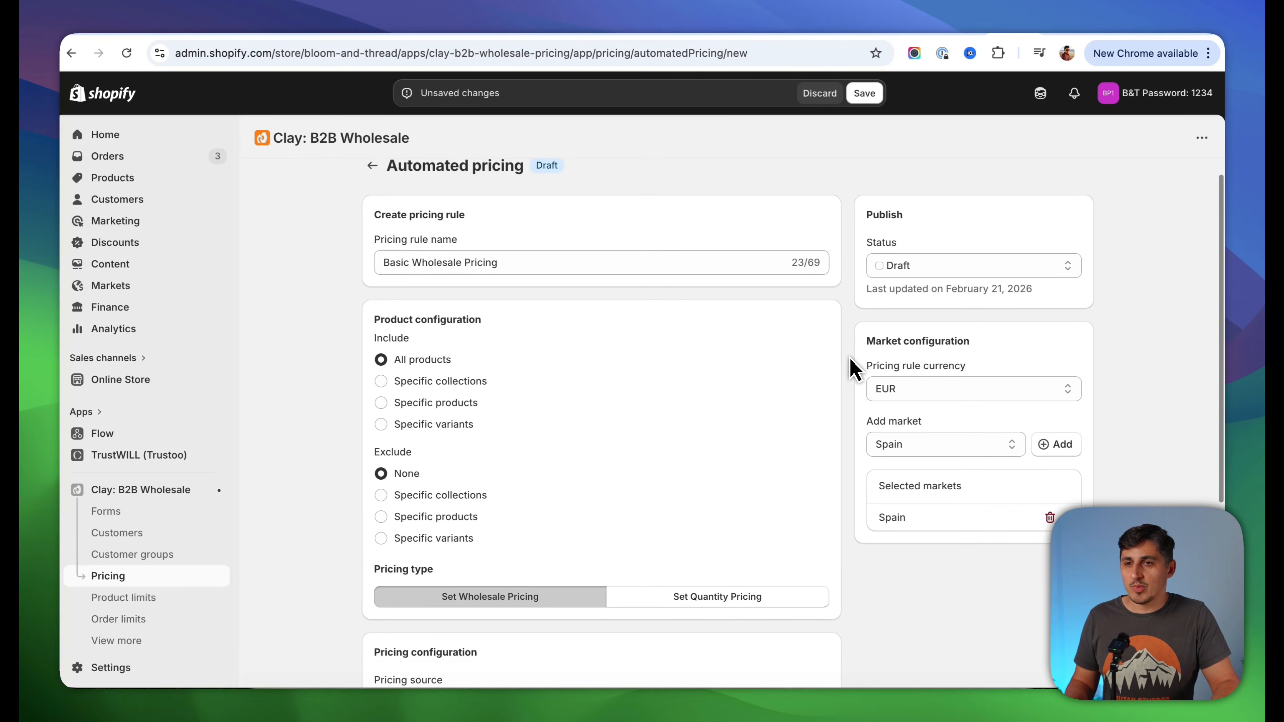
{"action": "left_click", "coordinate": [897, 288]}
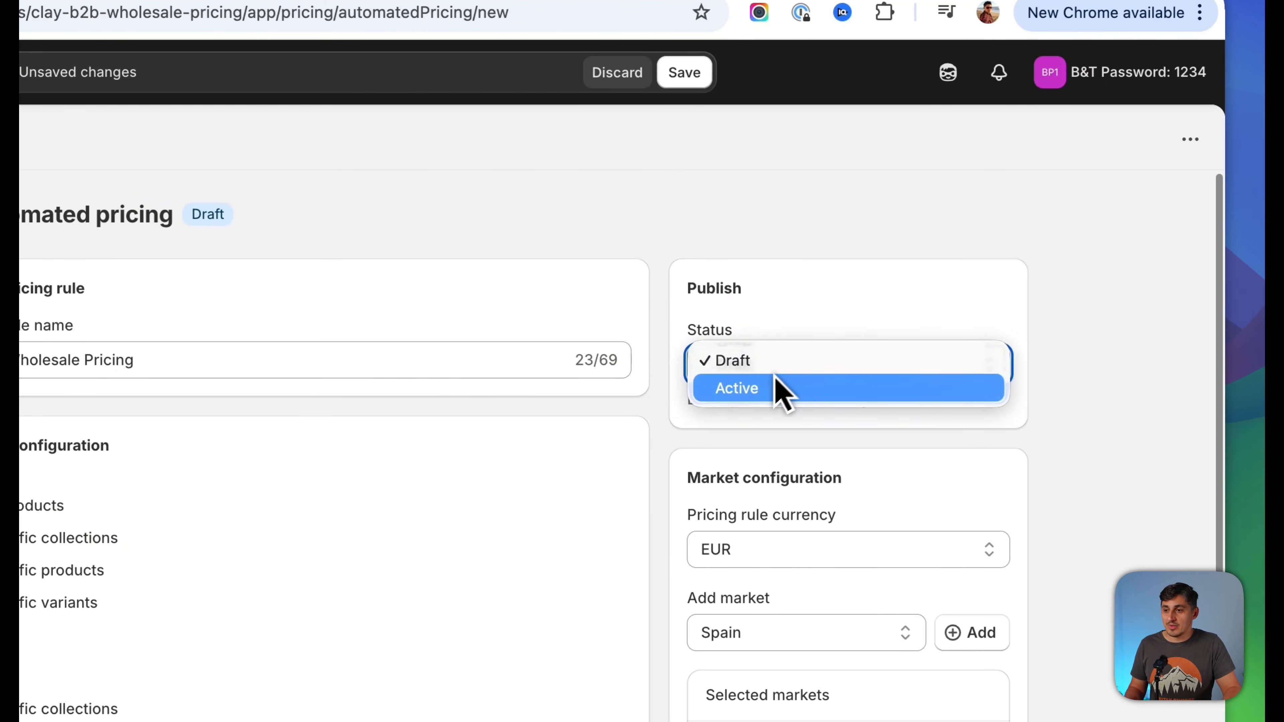
{"action": "left_click", "coordinate": [768, 397]}
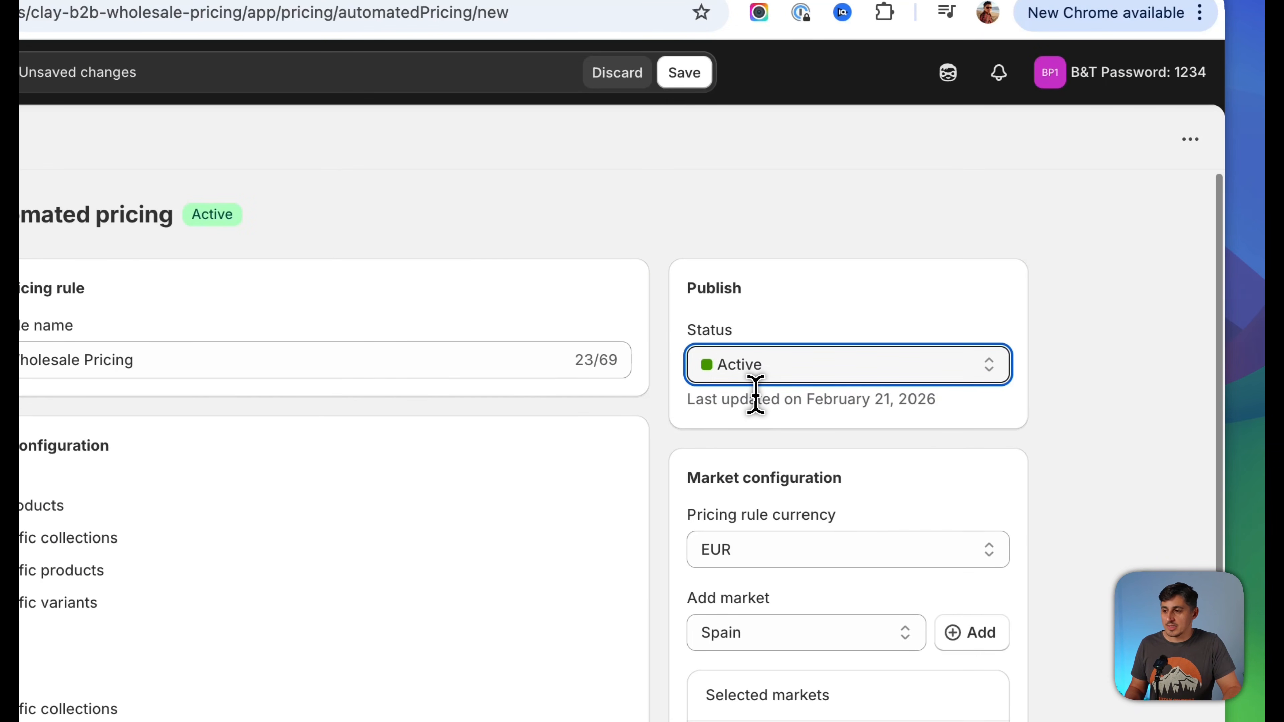
{"action": "left_click", "coordinate": [684, 72]}
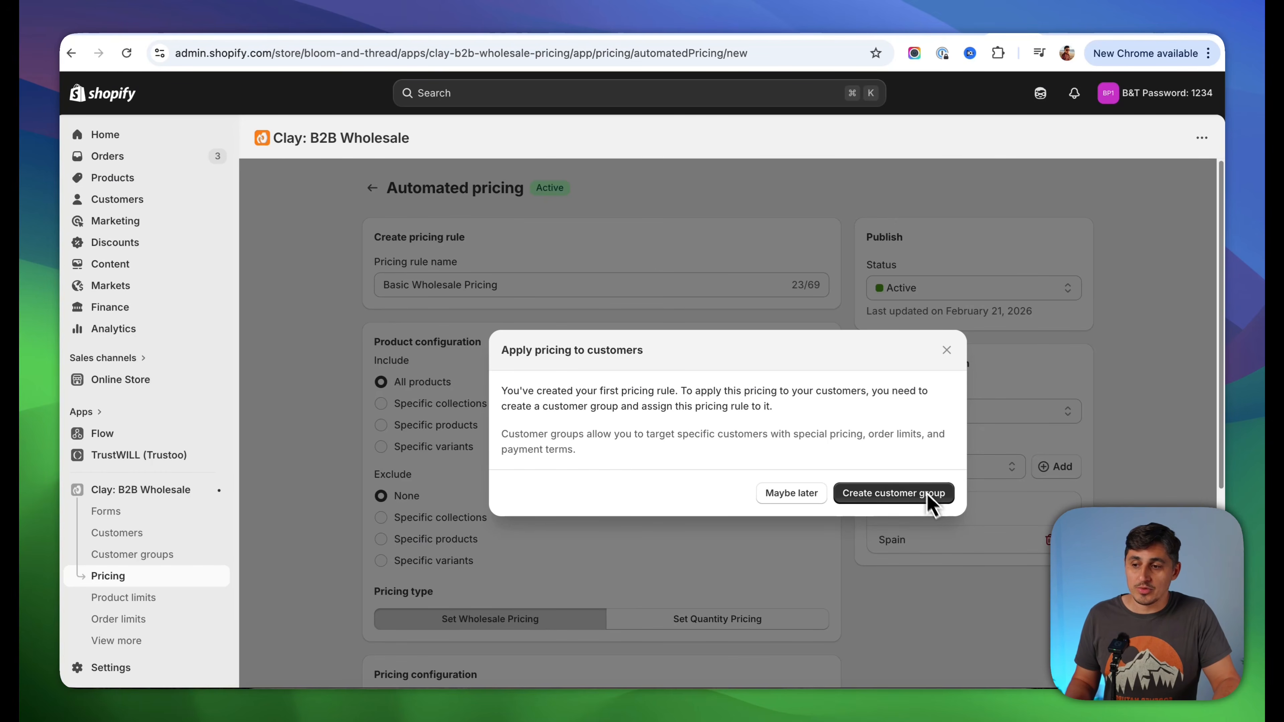
Postpone creating the customer group and start a second automated pricing rule named Tired Discount Jacket
{"action": "left_click", "coordinate": [791, 493]}
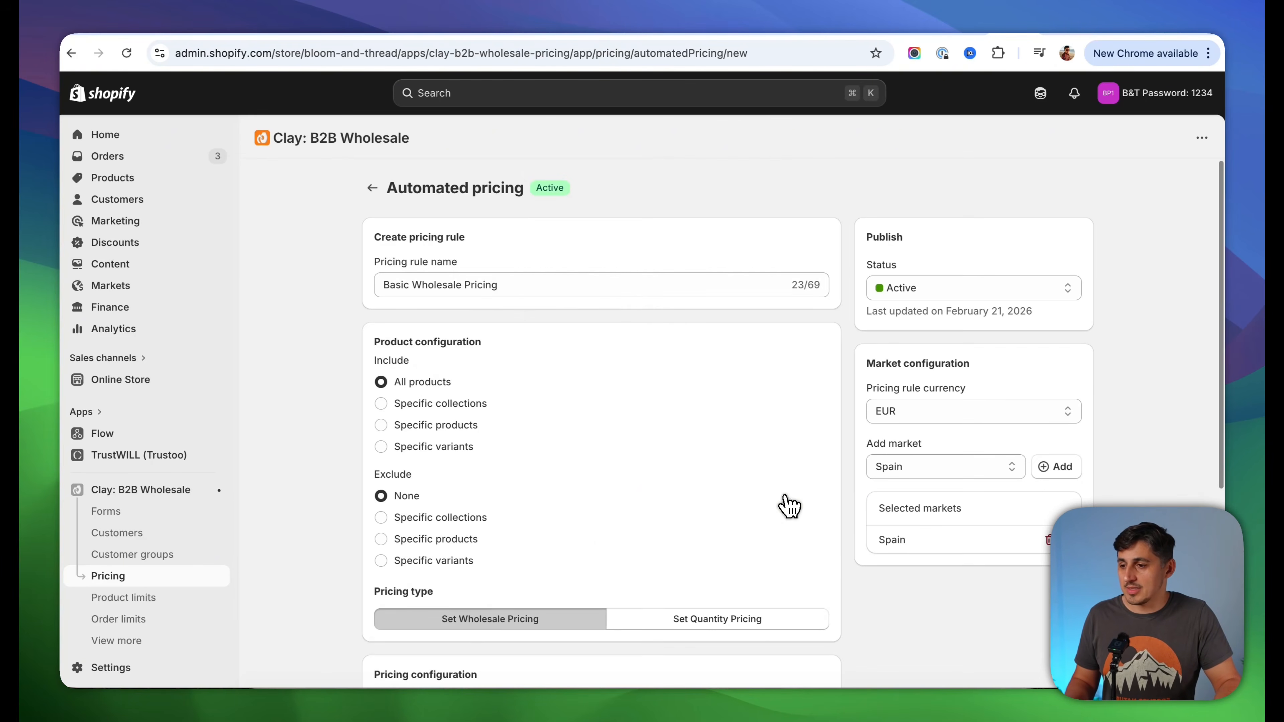
{"action": "left_click", "coordinate": [372, 190]}
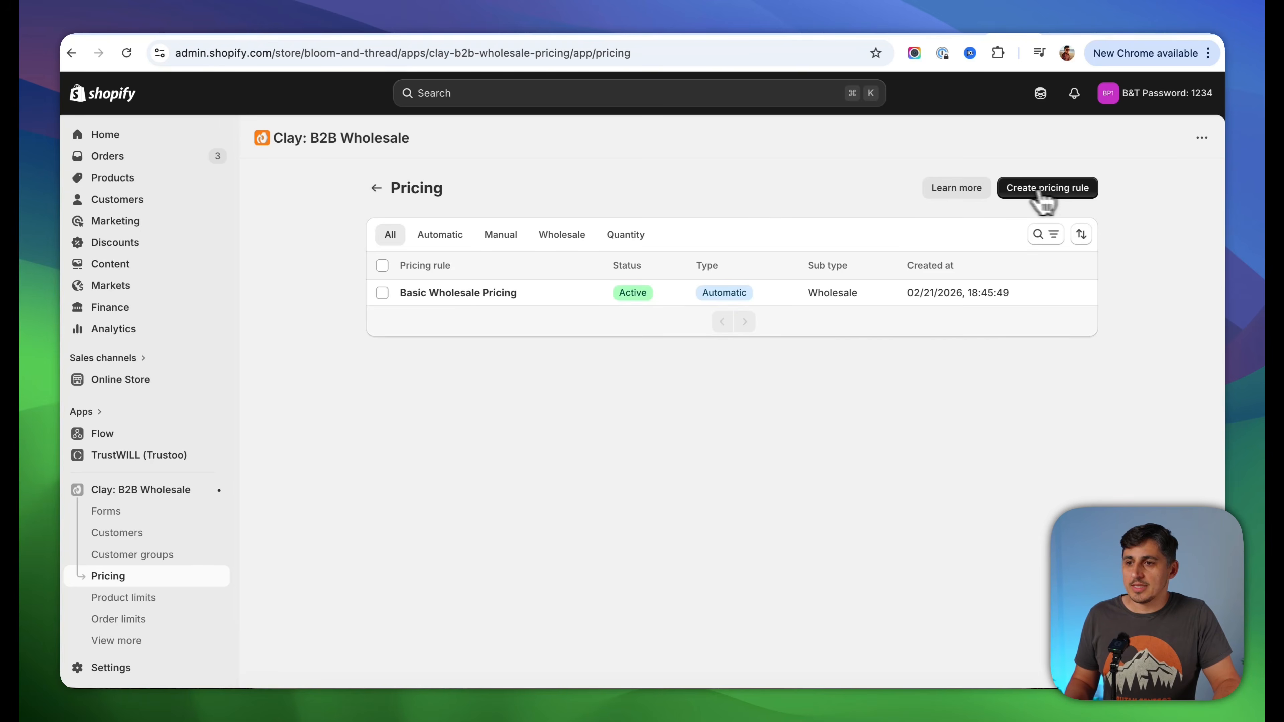
{"action": "left_click", "coordinate": [1056, 201]}
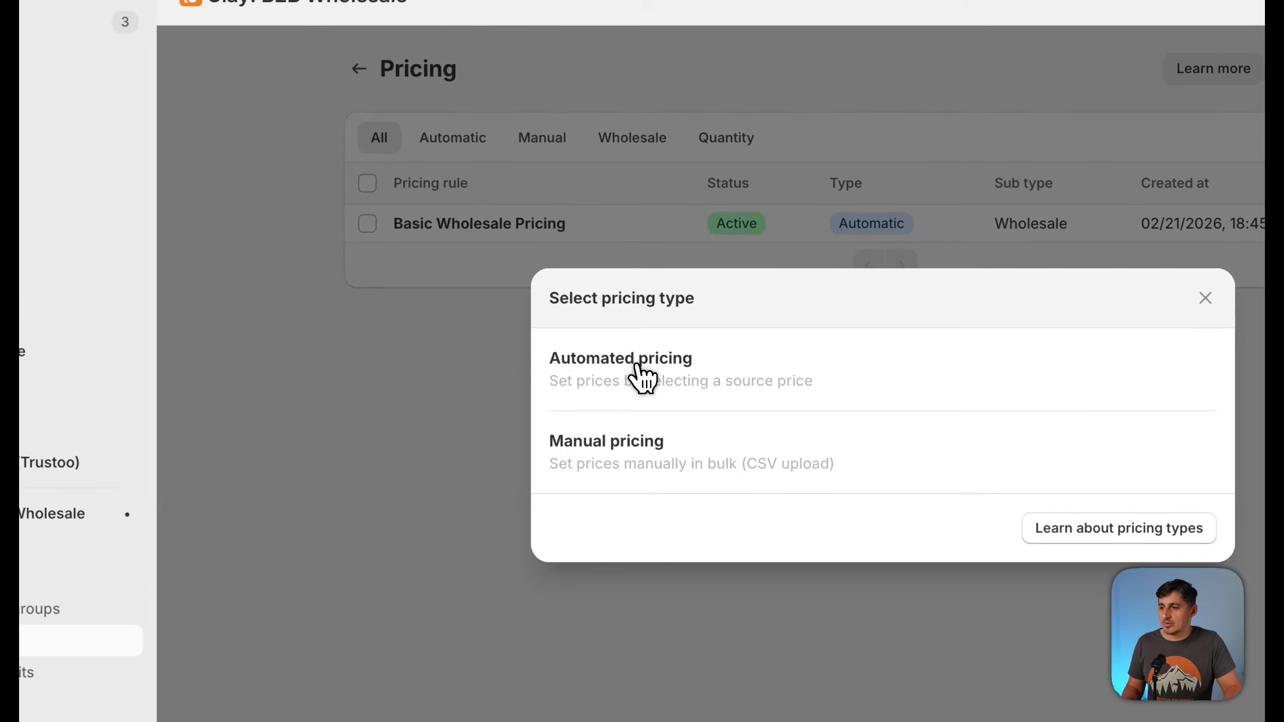
{"action": "left_click", "coordinate": [556, 398]}
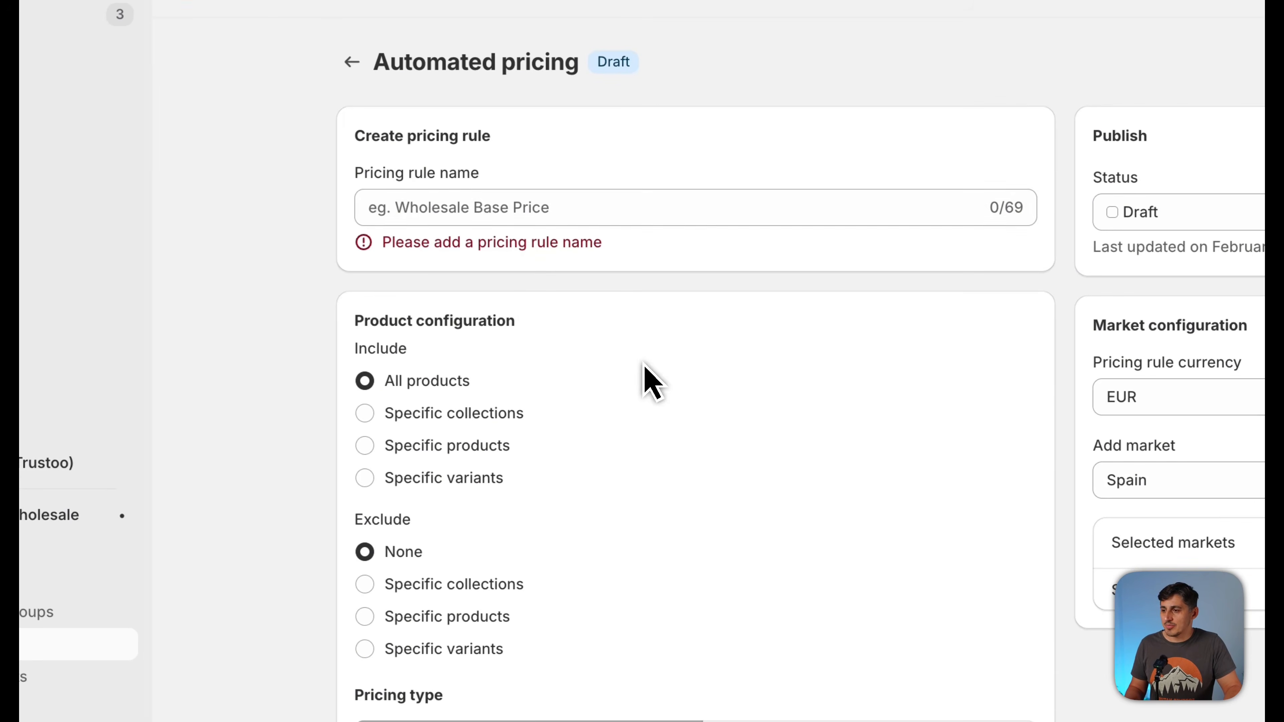
{"action": "left_click", "coordinate": [526, 206]}
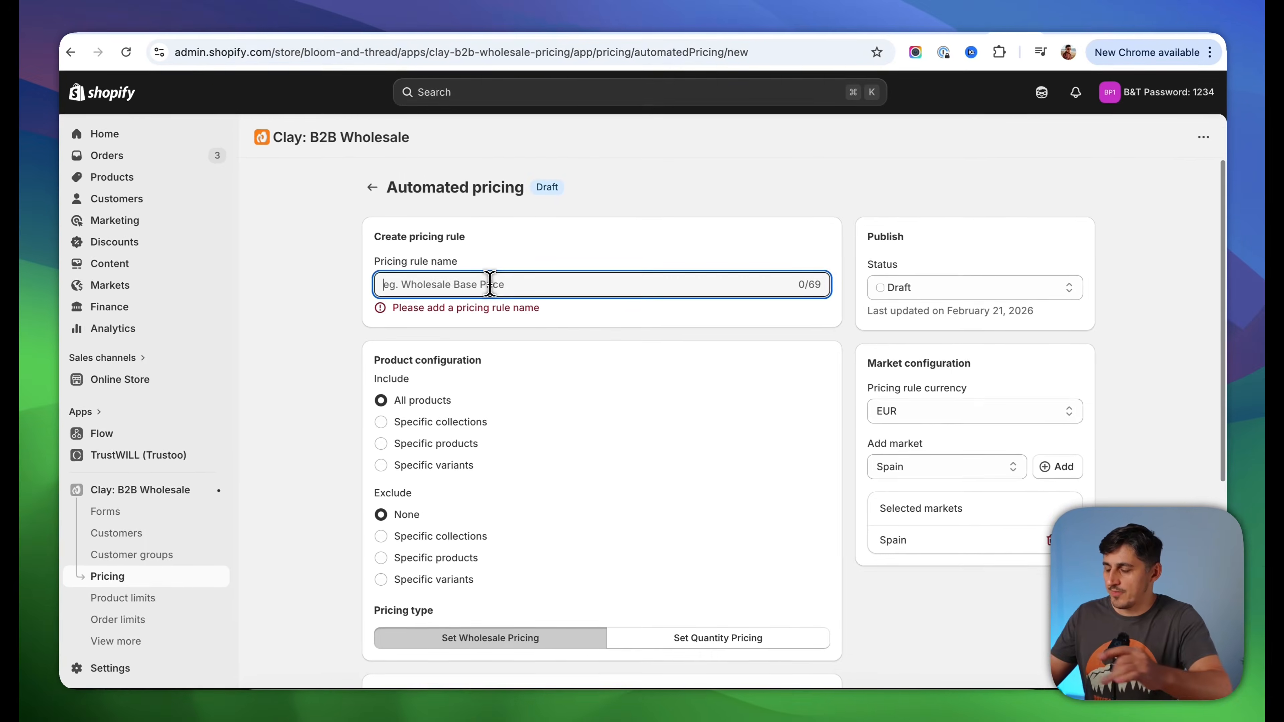
{"action": "type", "text": "Tired Discount Jacket"}
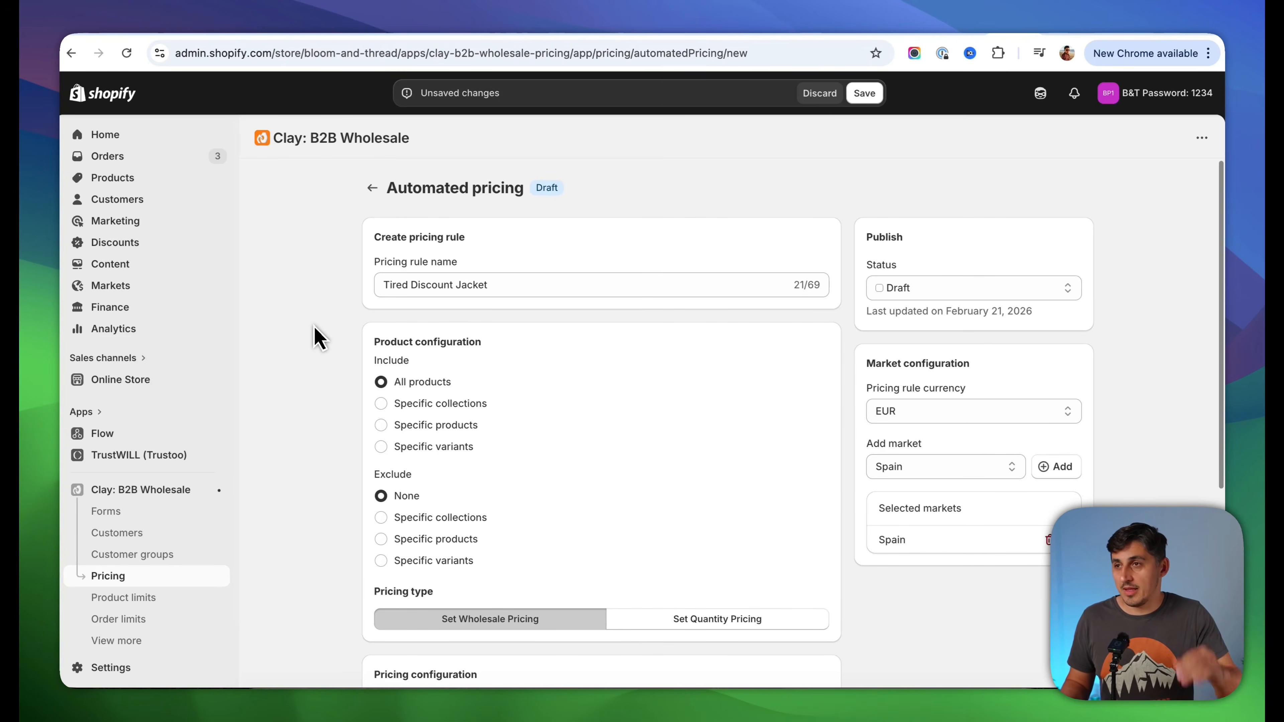
Limit the pricing rule to specific products and add the Jiao Sanded Twill Jacket
{"action": "scroll", "coordinate": [331, 404], "scroll_direction": "down", "scroll_amount": 3}
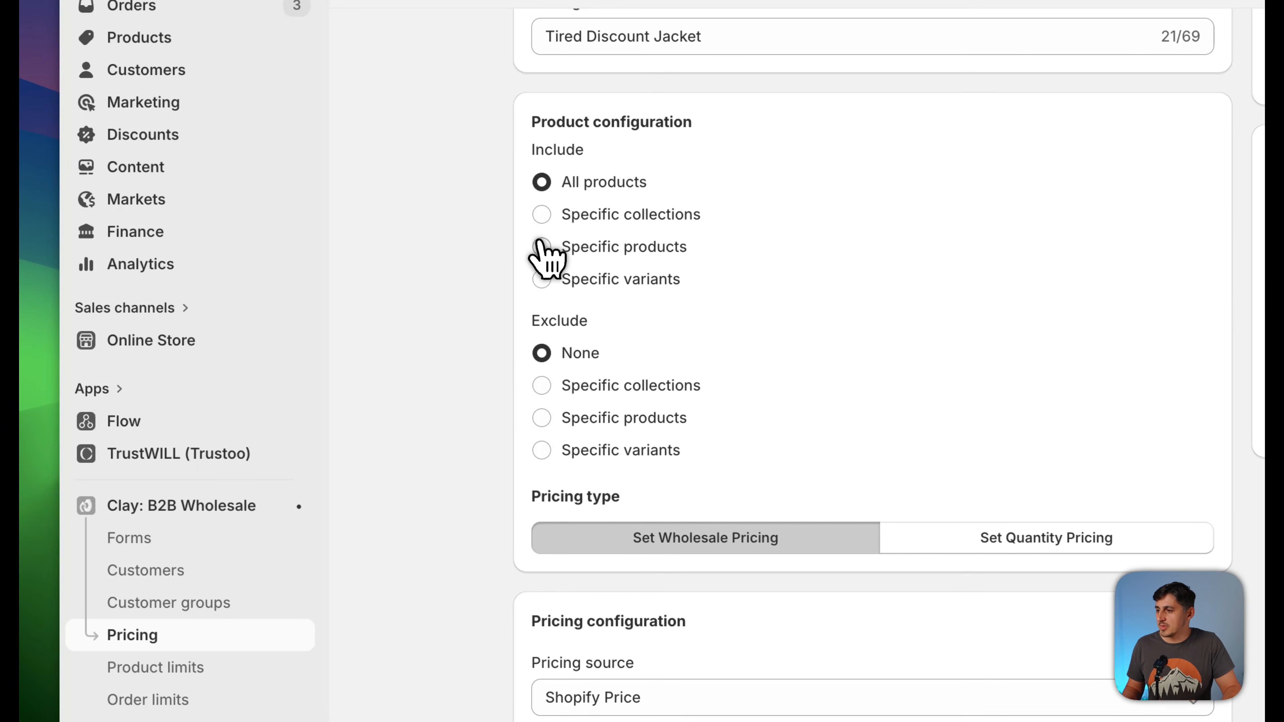
{"action": "left_click", "coordinate": [542, 246]}
{"action": "left_click", "coordinate": [895, 412]}
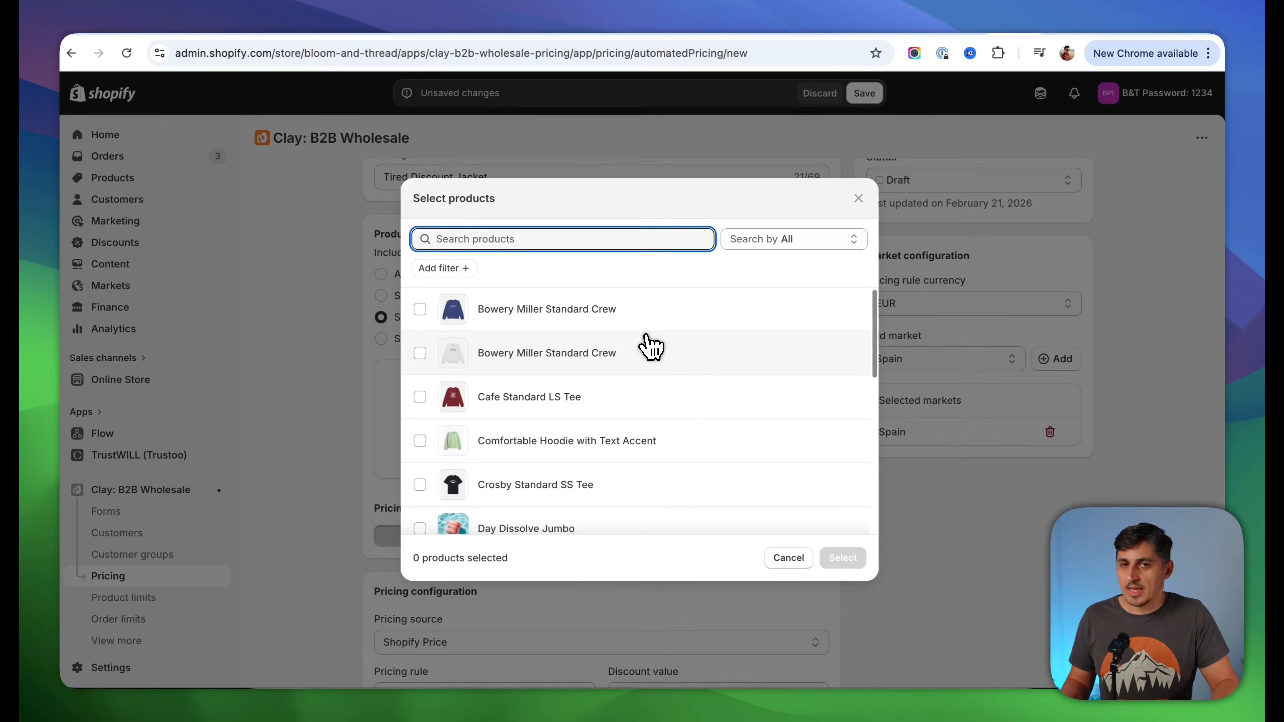
{"action": "scroll", "coordinate": [645, 346], "scroll_direction": "down", "scroll_amount": 10}
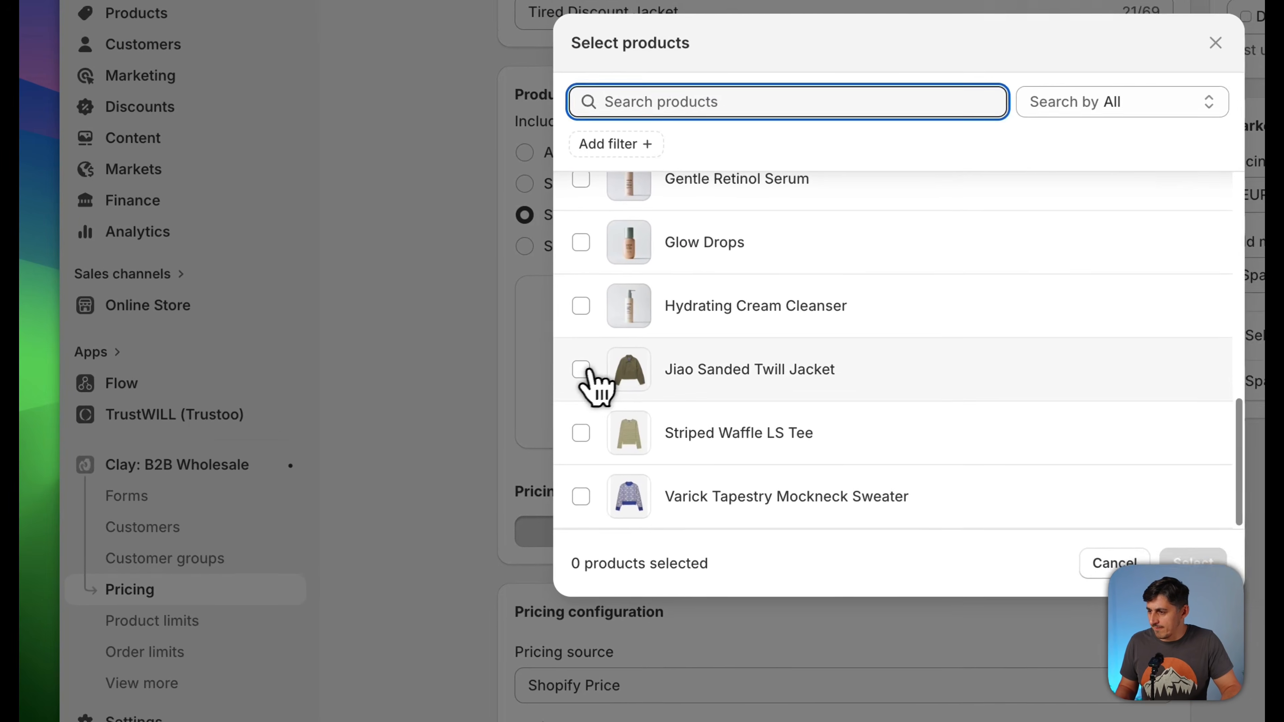
{"action": "left_click", "coordinate": [420, 423]}
{"action": "left_click", "coordinate": [842, 557]}
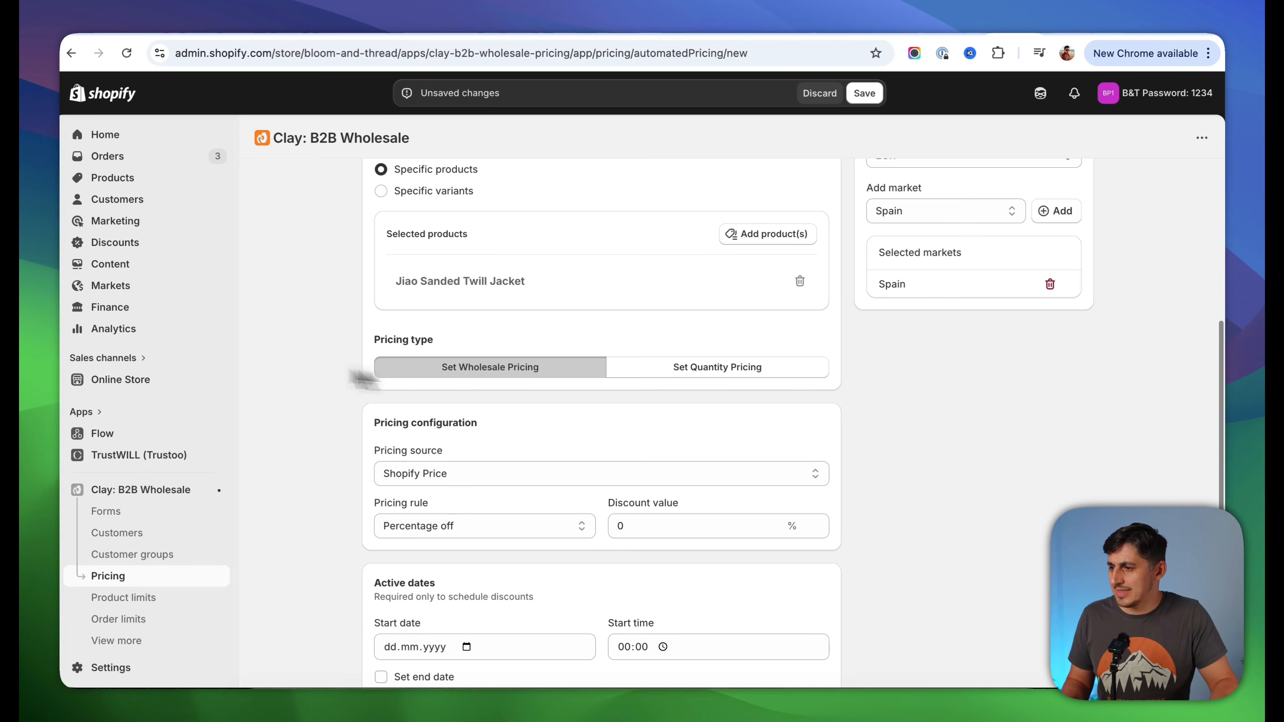
Switch the rule to quantity pricing and give the first quantity break, 1 unit, a 5% discount
{"action": "left_click", "coordinate": [693, 374]}
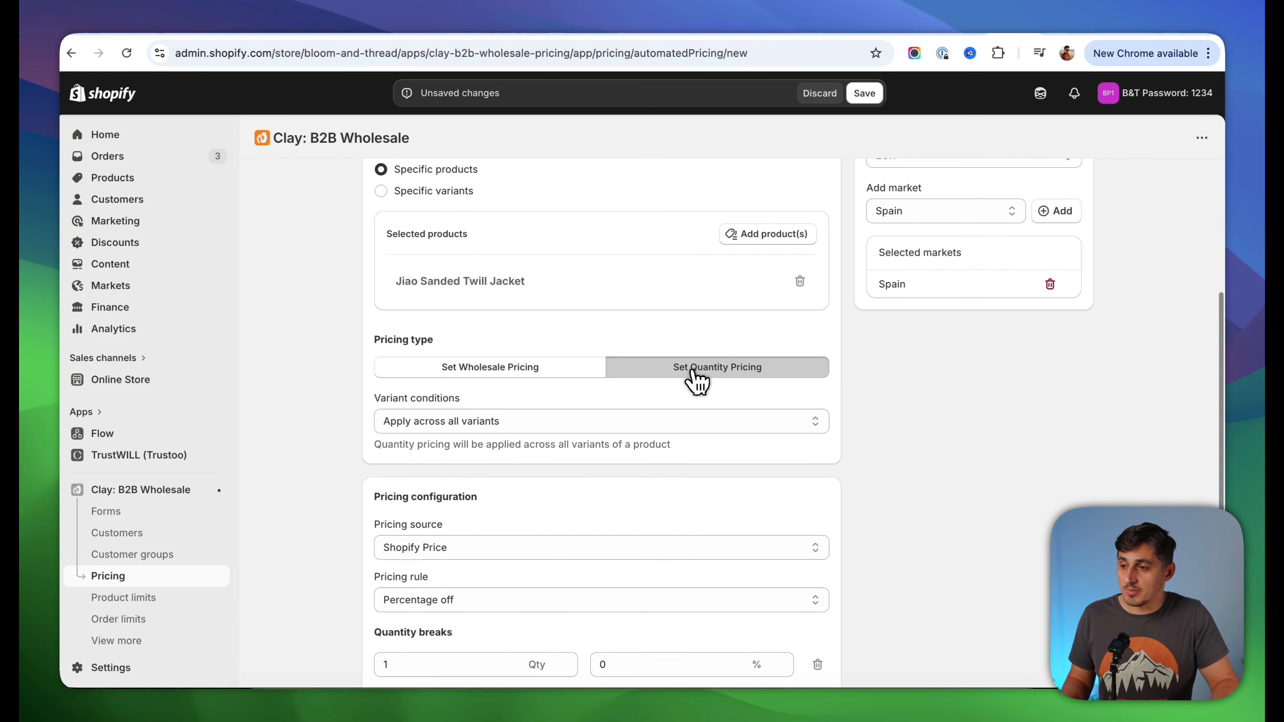
{"action": "scroll", "coordinate": [382, 413], "scroll_direction": "down", "scroll_amount": 3}
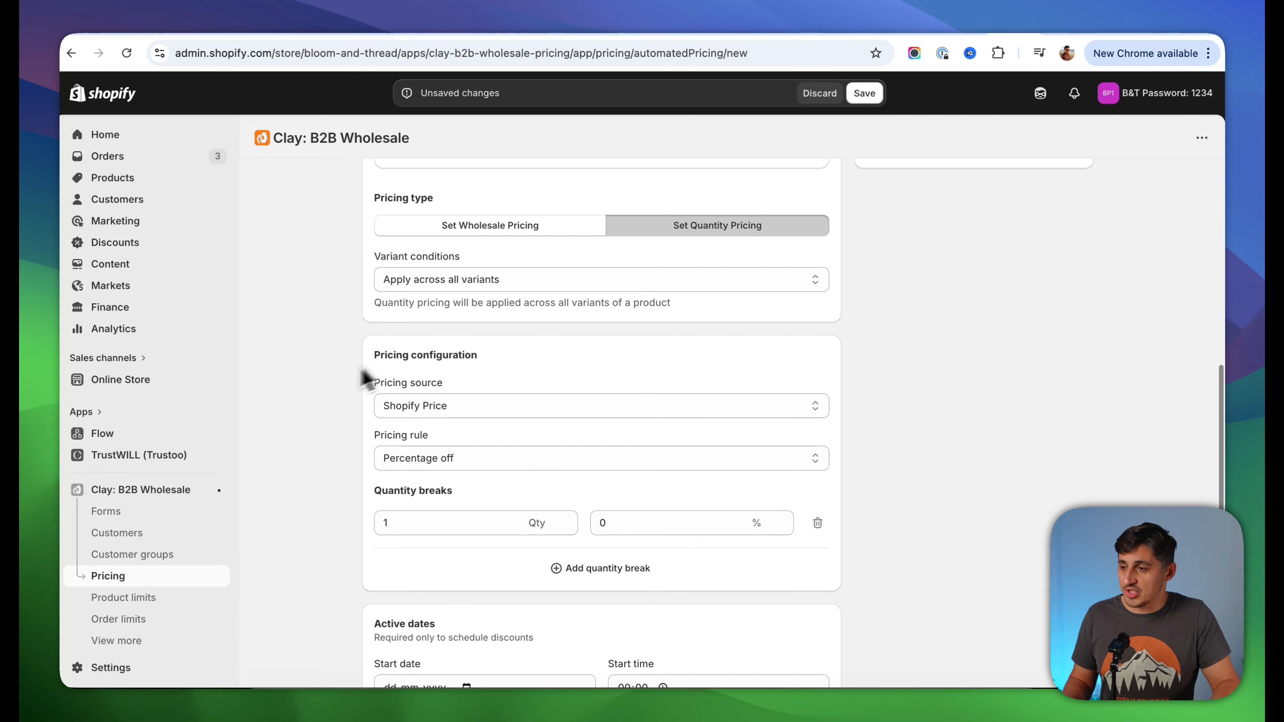
{"action": "scroll", "coordinate": [353, 378], "scroll_direction": "down", "scroll_amount": 2}
{"action": "scroll", "coordinate": [336, 369], "scroll_direction": "up", "scroll_amount": 4}
{"action": "scroll", "coordinate": [337, 362], "scroll_direction": "down", "scroll_amount": 3}
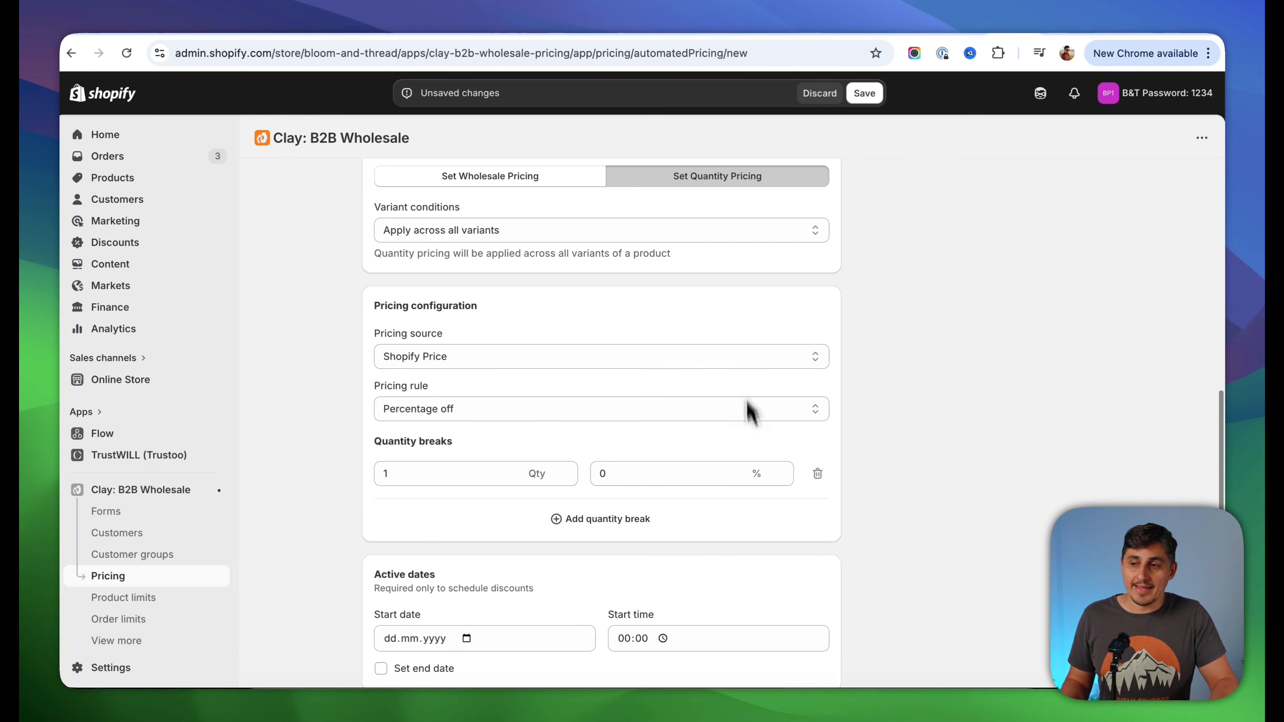
{"action": "scroll", "coordinate": [353, 371], "scroll_direction": "down", "scroll_amount": 1}
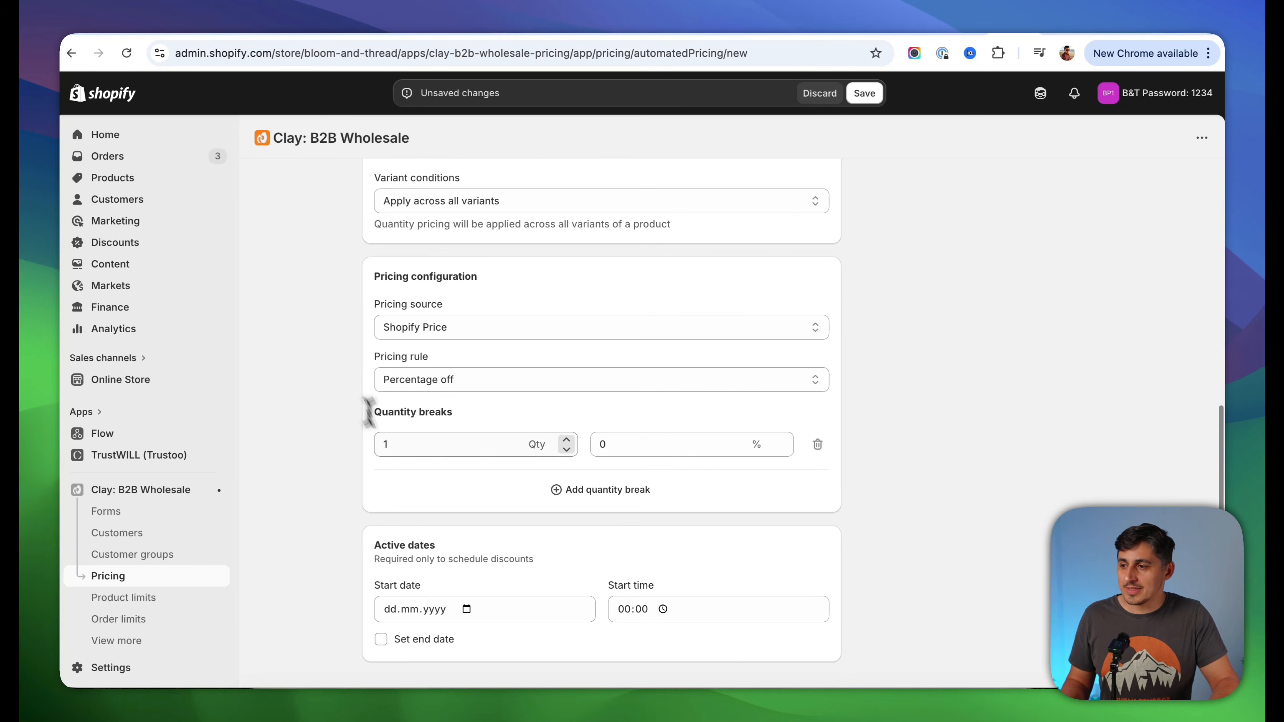
{"action": "left_click", "coordinate": [601, 444]}
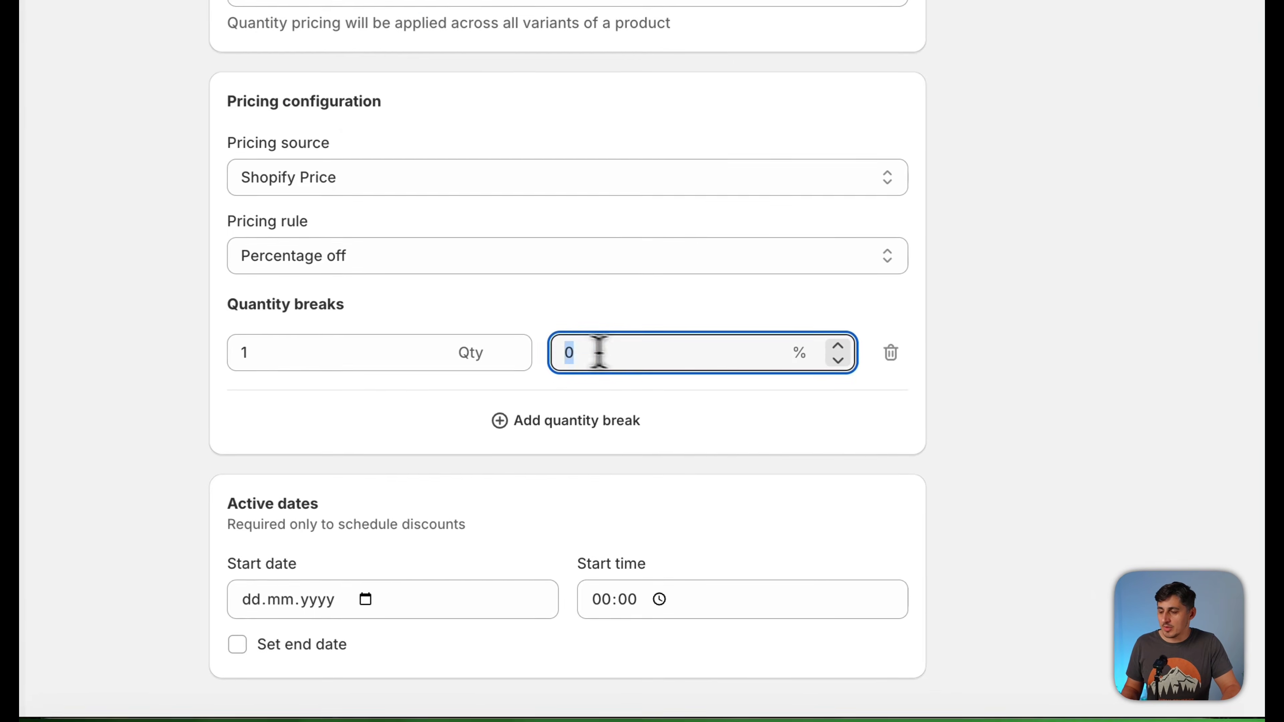
{"action": "type", "text": "5"}
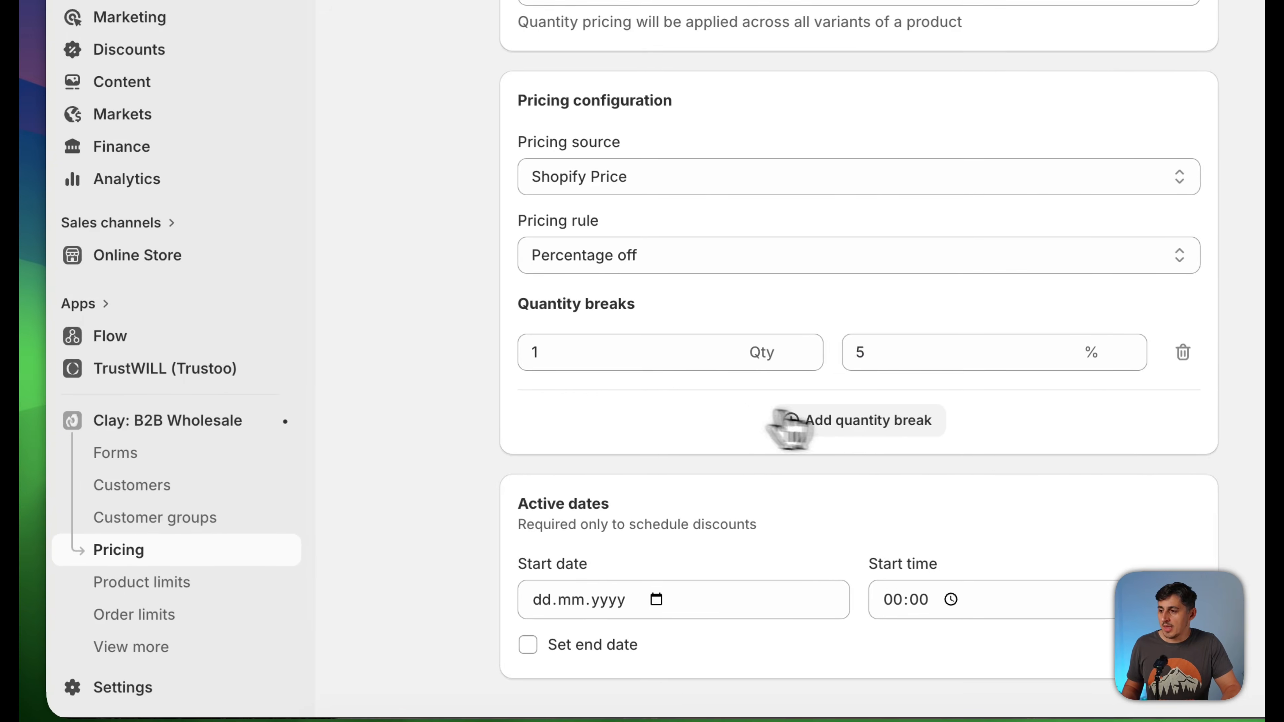
Add a second quantity break giving 15% off from a quantity of 5
{"action": "left_click", "coordinate": [499, 420]}
{"action": "scroll", "coordinate": [503, 419], "scroll_direction": "down", "scroll_amount": 2}
{"action": "left_click", "coordinate": [612, 317]}
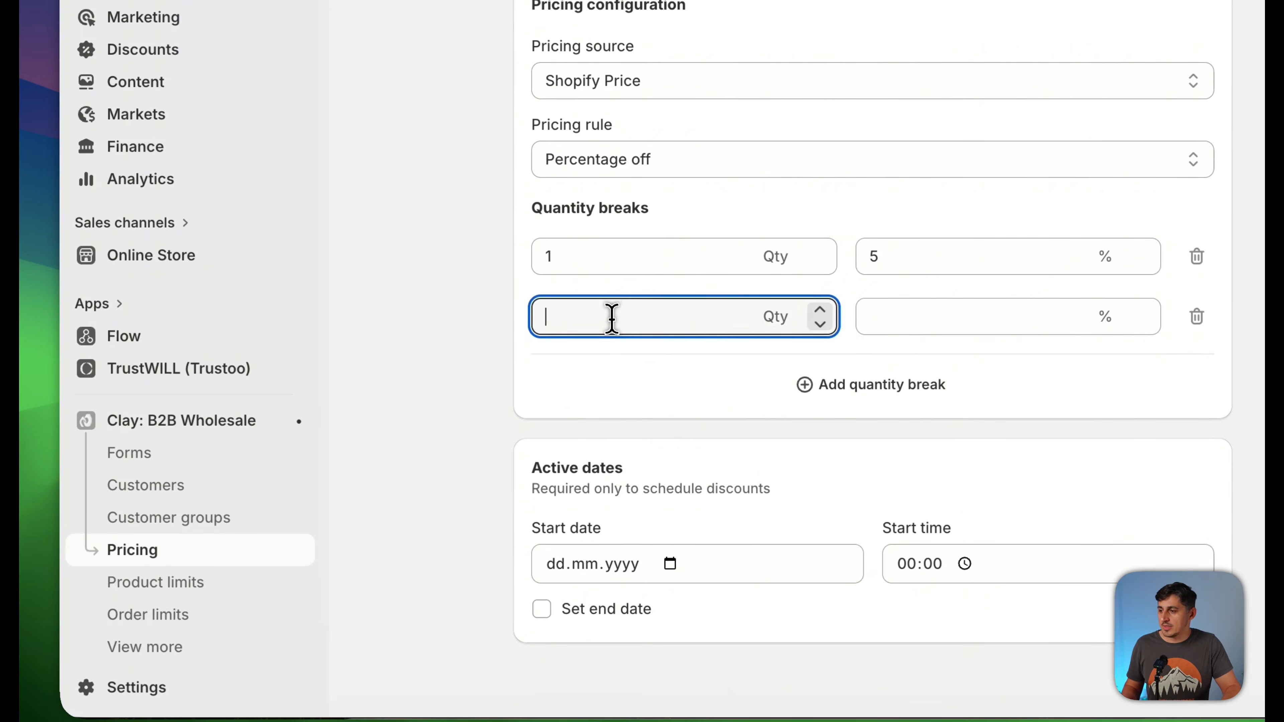
{"action": "type", "text": "5"}
{"action": "left_click", "coordinate": [941, 318]}
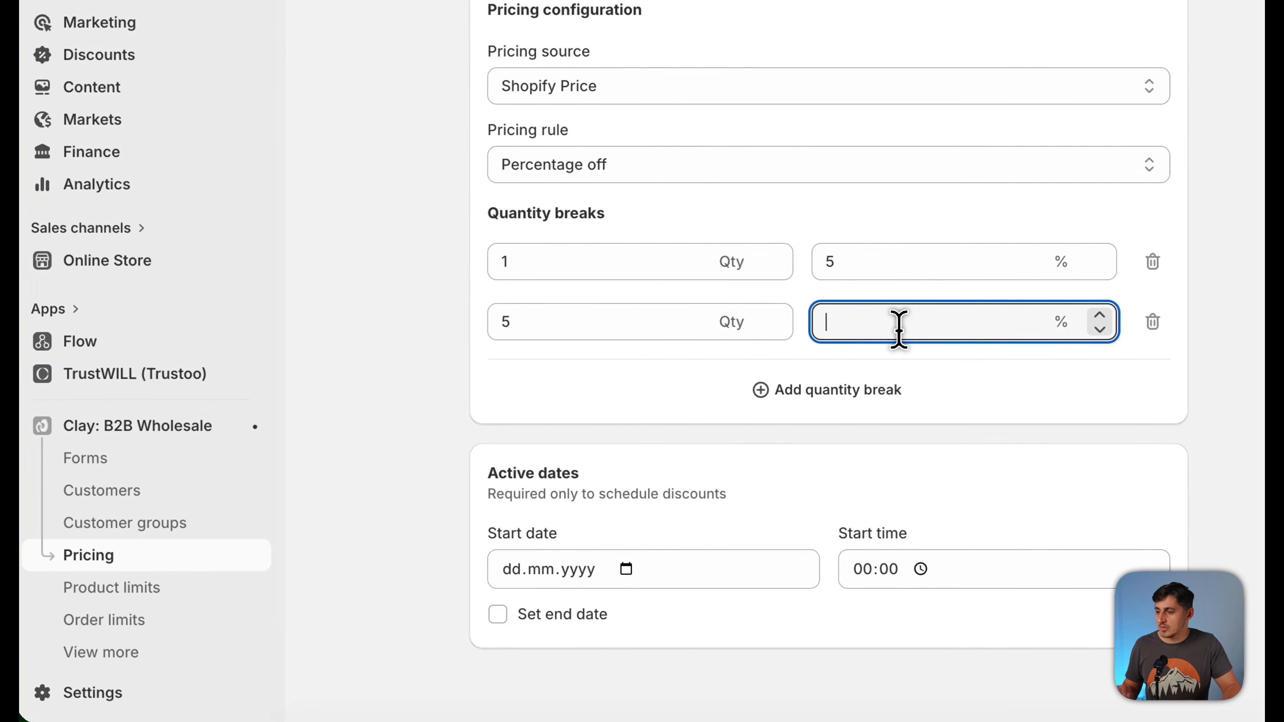
{"action": "type", "text": "15"}
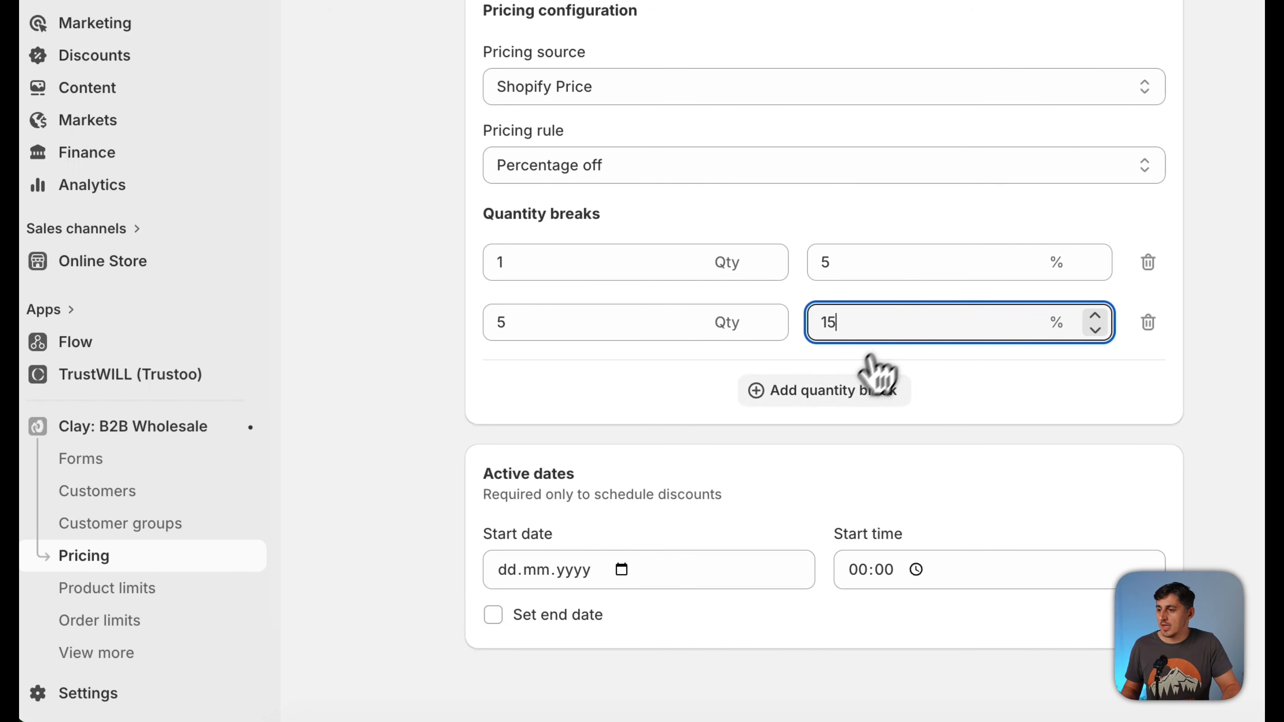
Add a third quantity break giving 30% off from a quantity of 10
{"action": "left_click", "coordinate": [762, 390]}
{"action": "left_click", "coordinate": [576, 377]}
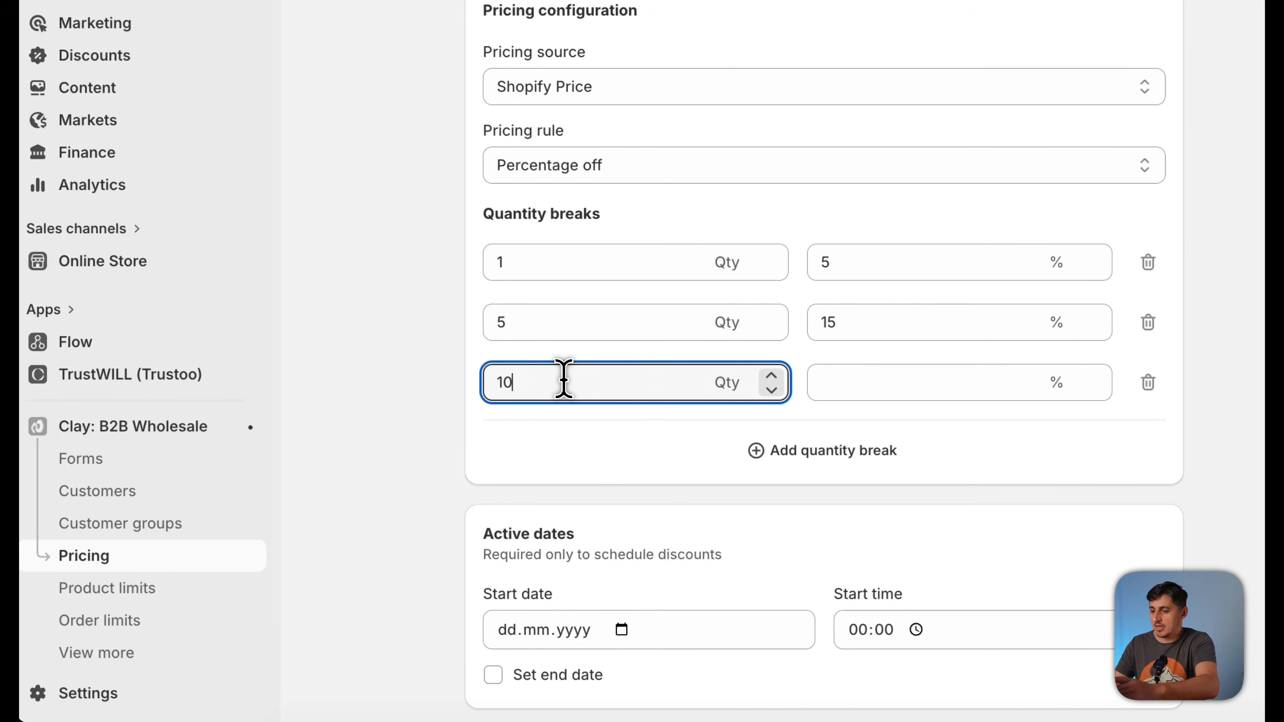
{"action": "left_click", "coordinate": [860, 378]}
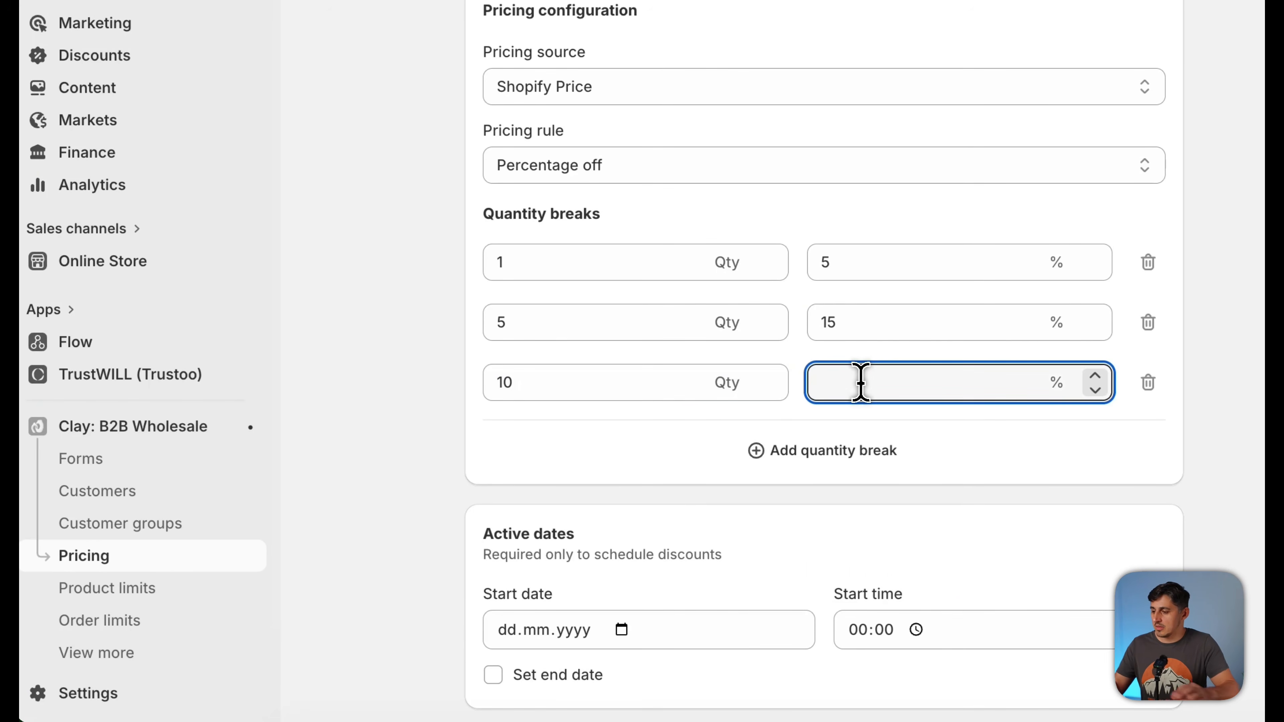
{"action": "type", "text": "30"}
{"action": "left_click", "coordinate": [404, 354]}
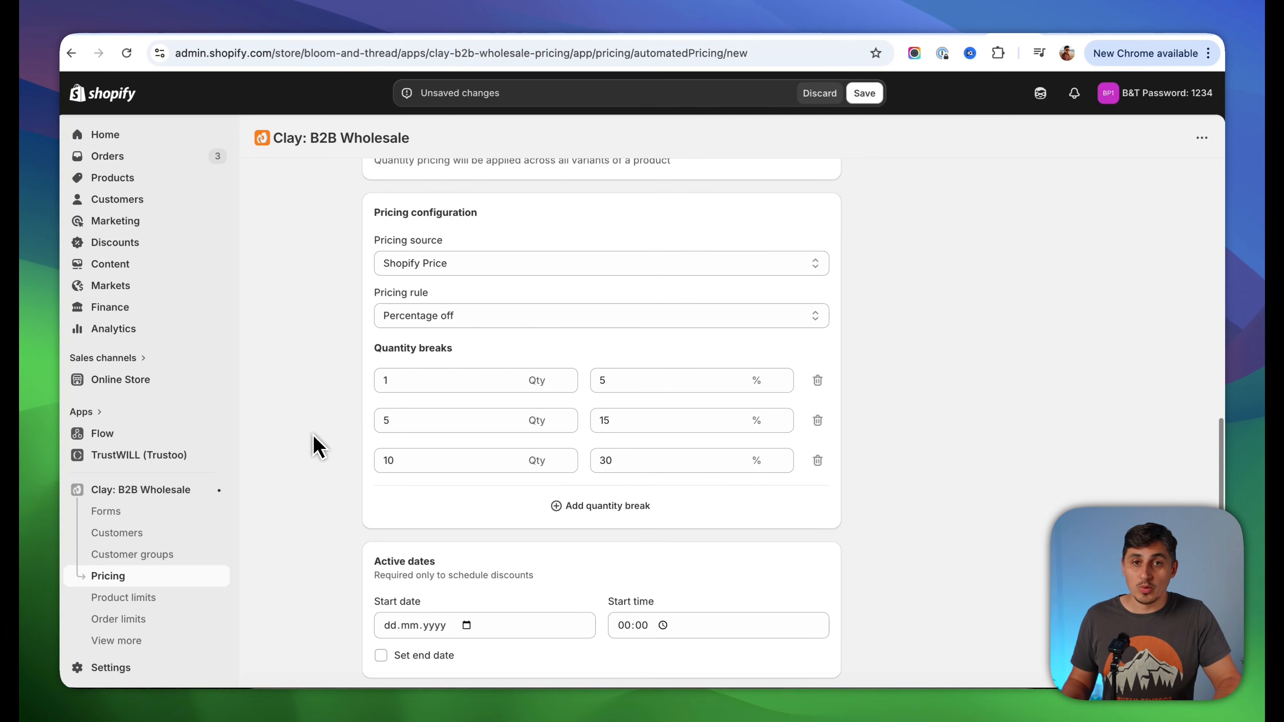
Set the Tired Discount Jacket rule's status to Active, save it and return to the pricing rule list
{"action": "scroll", "coordinate": [416, 388], "scroll_direction": "down", "scroll_amount": 1}
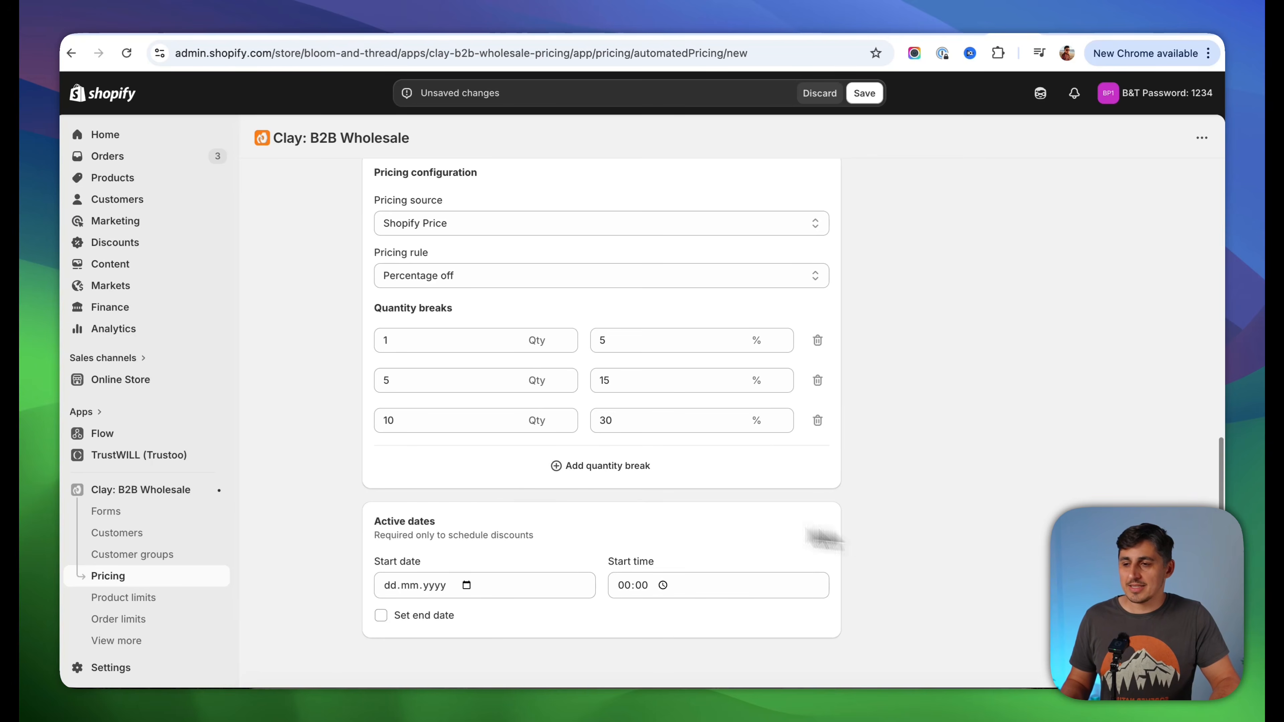
{"action": "scroll", "coordinate": [888, 547], "scroll_direction": "up", "scroll_amount": 15}
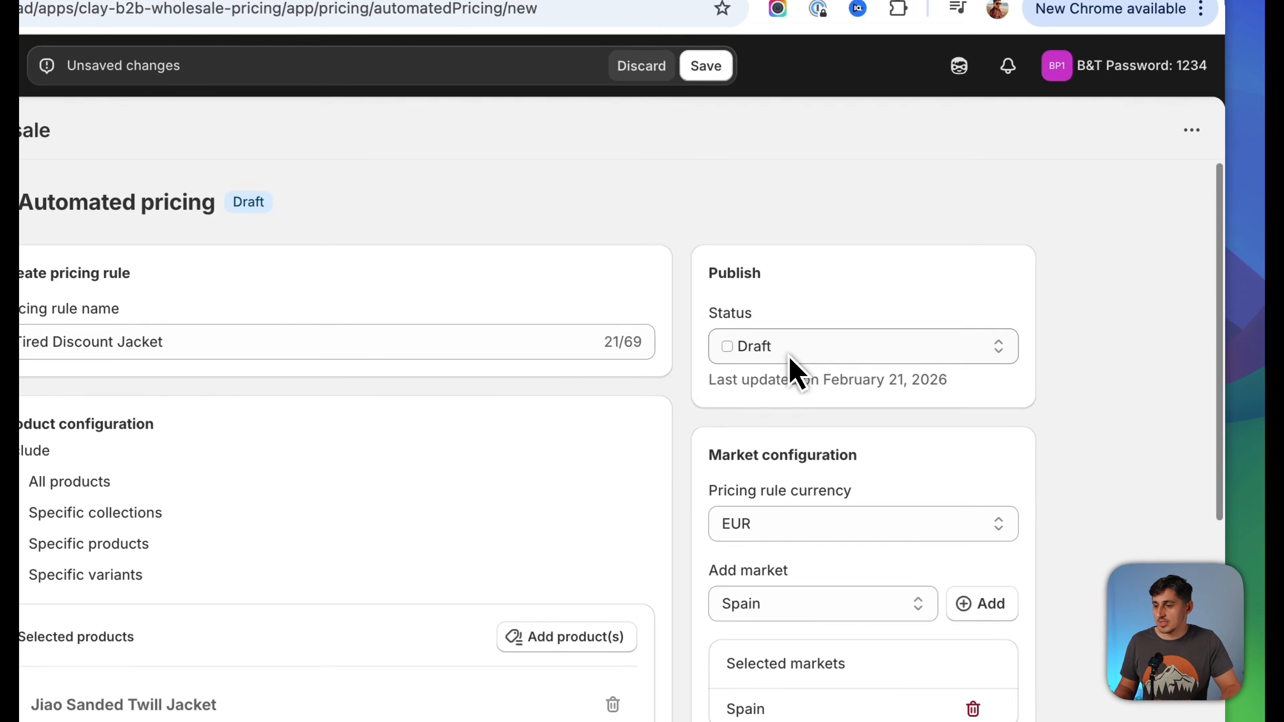
{"action": "left_click", "coordinate": [928, 294]}
{"action": "left_click", "coordinate": [925, 304]}
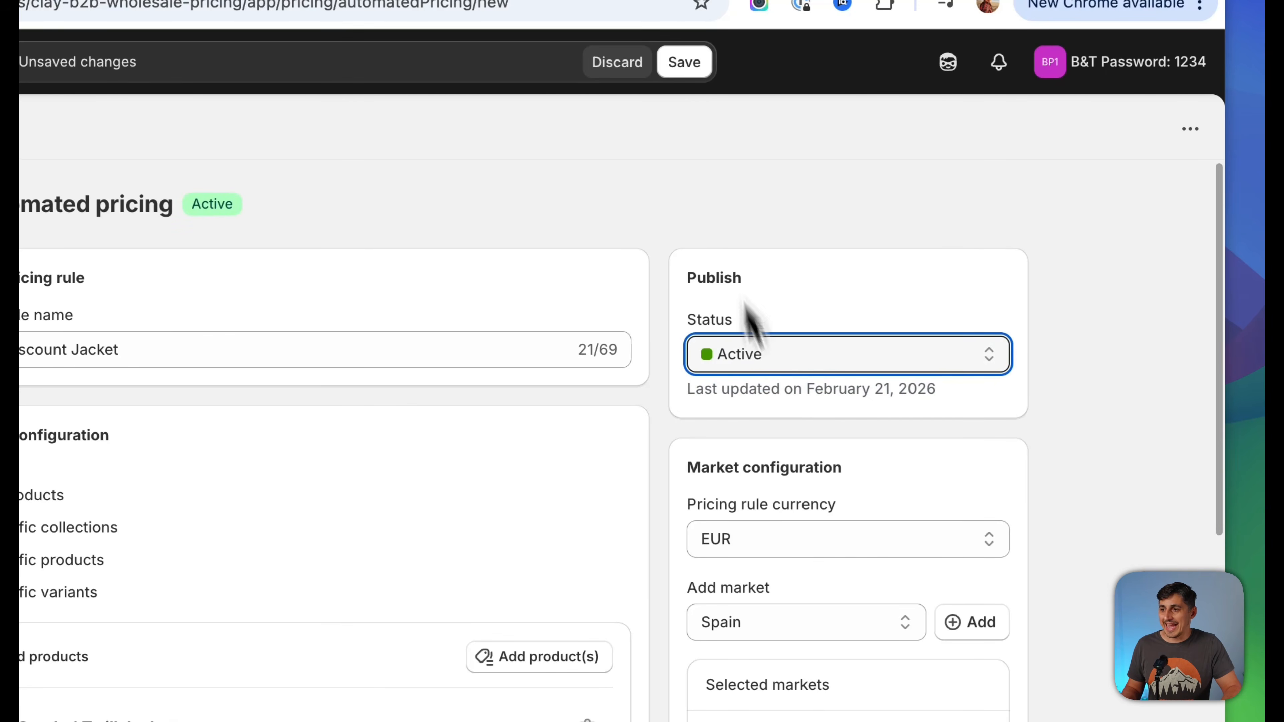
{"action": "left_click", "coordinate": [687, 68]}
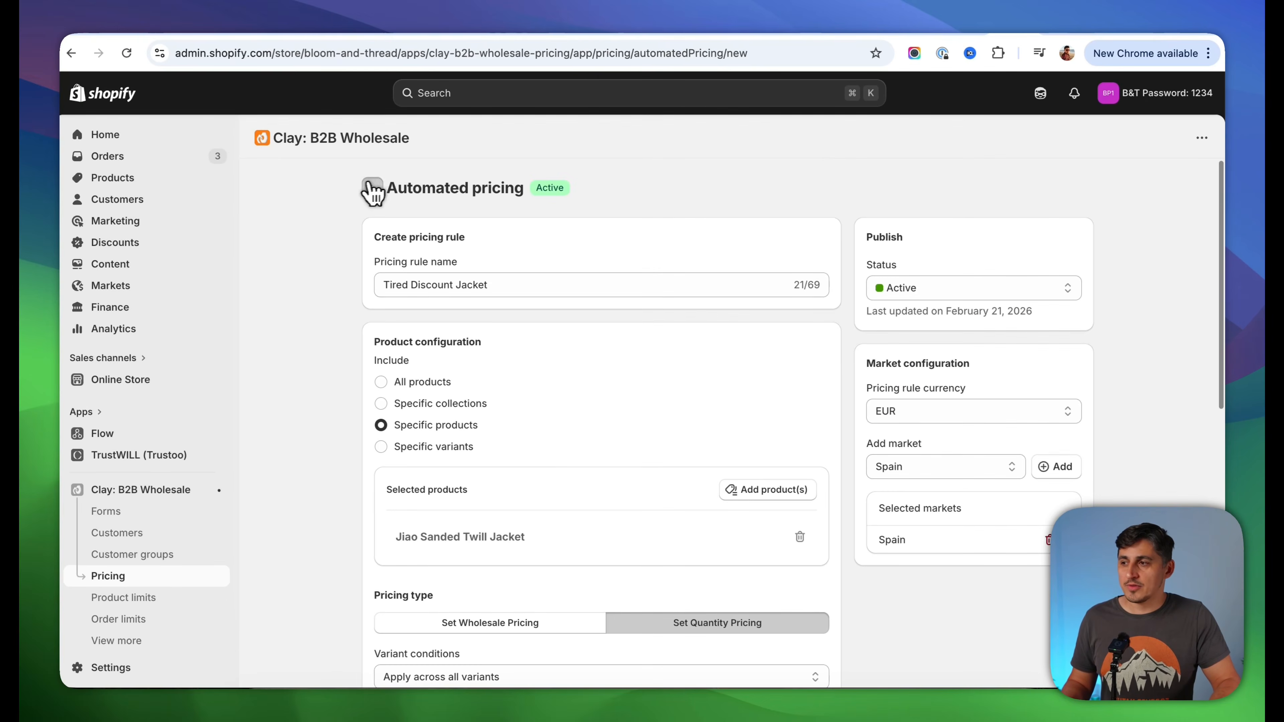
{"action": "left_click", "coordinate": [369, 190]}
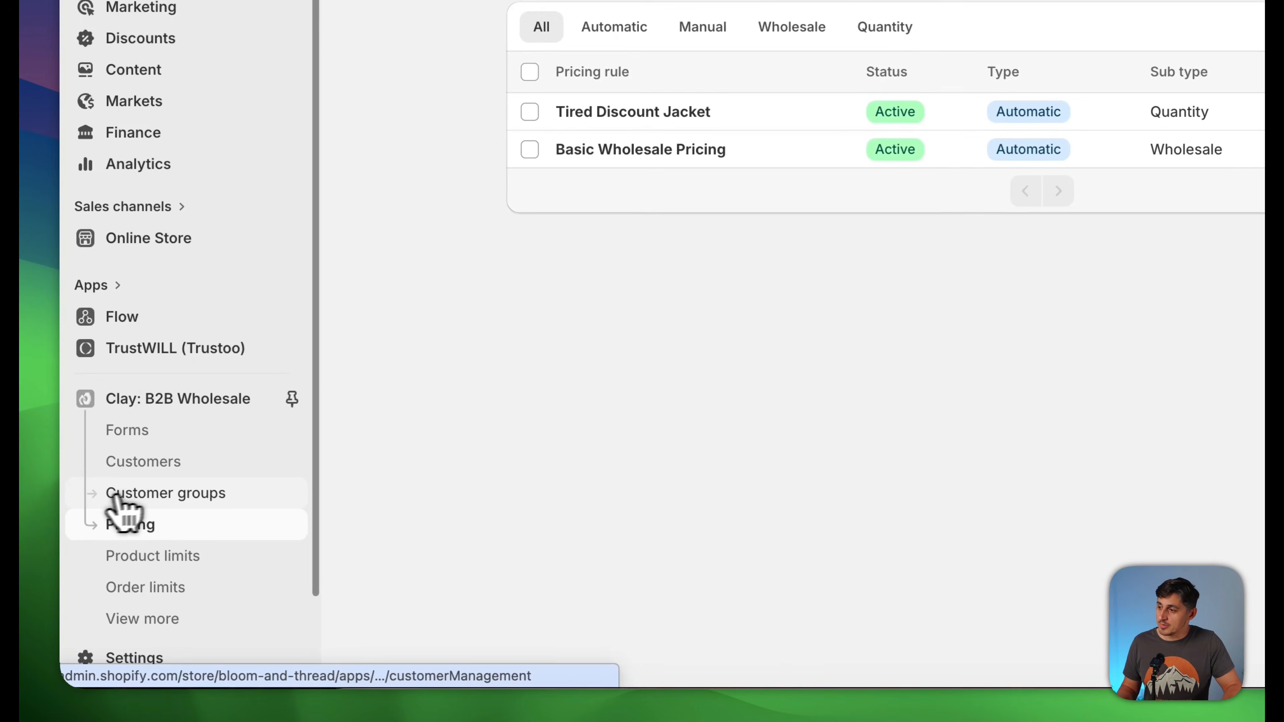
Start a new customer group, keeping the name Wholesale list and the clay_wholesale customer tag as its inclusion condition
{"action": "left_click", "coordinate": [146, 494]}
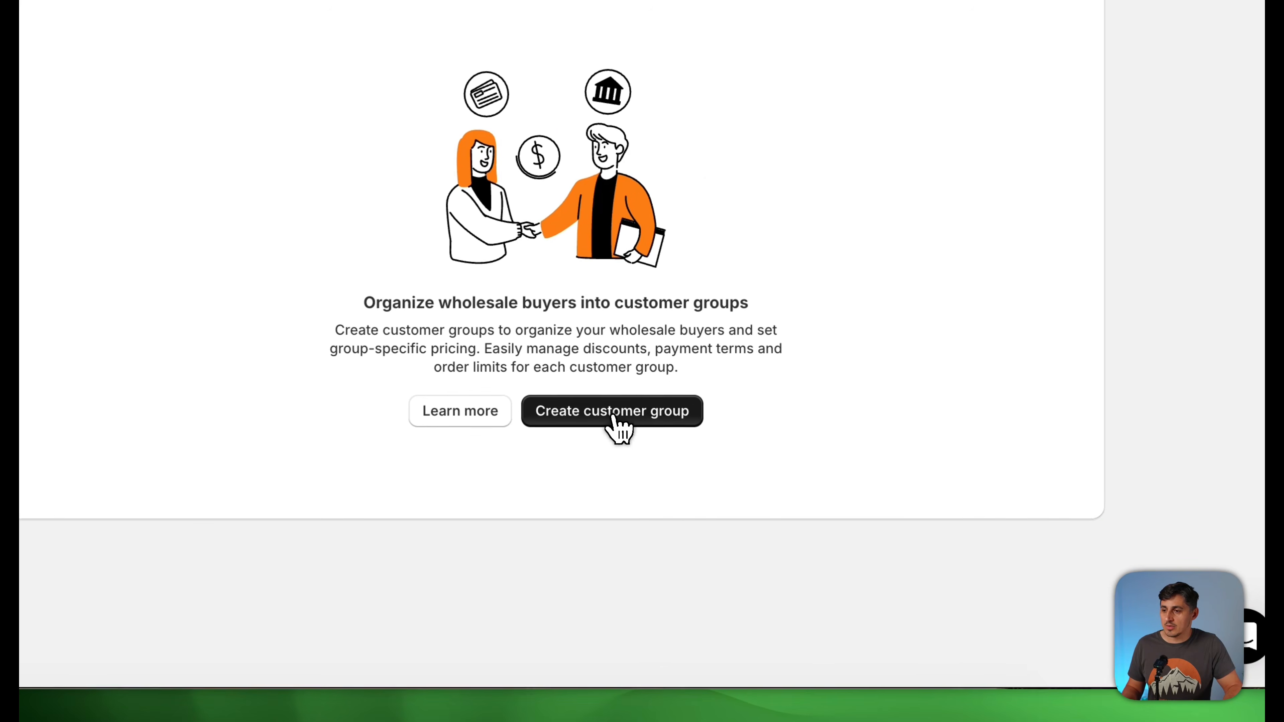
{"action": "left_click", "coordinate": [741, 413]}
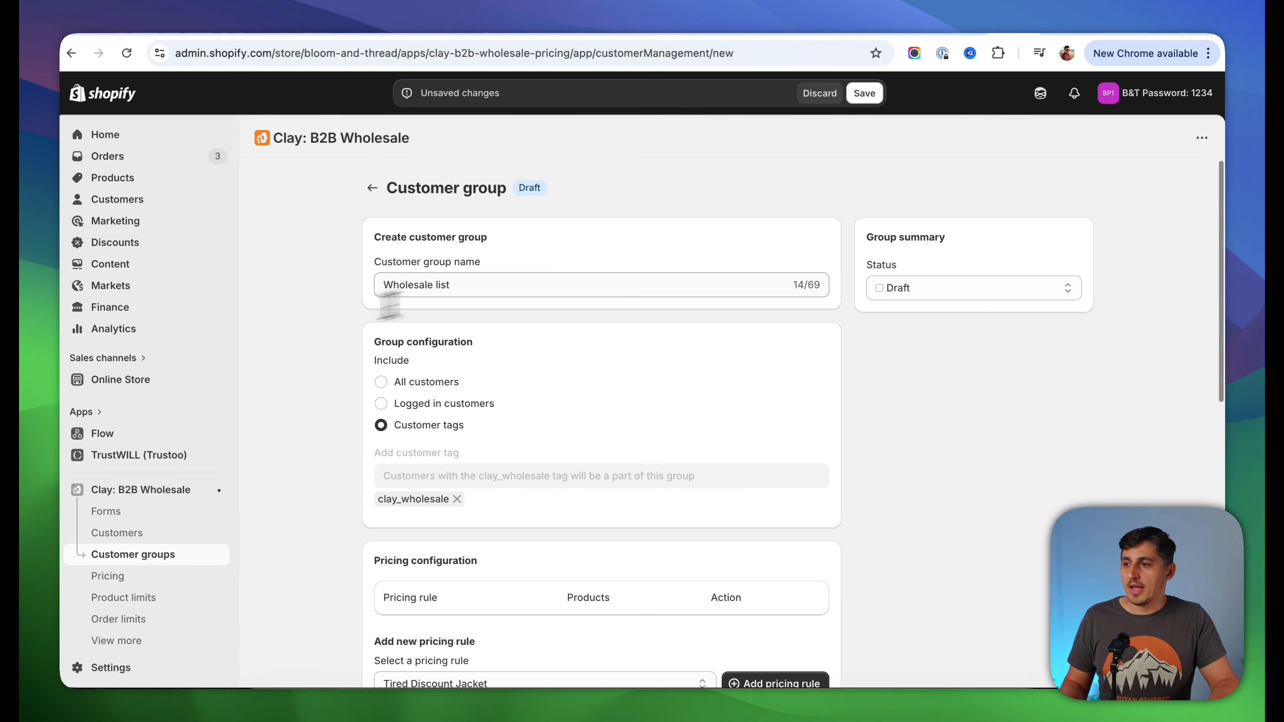
{"action": "left_click", "coordinate": [490, 282]}
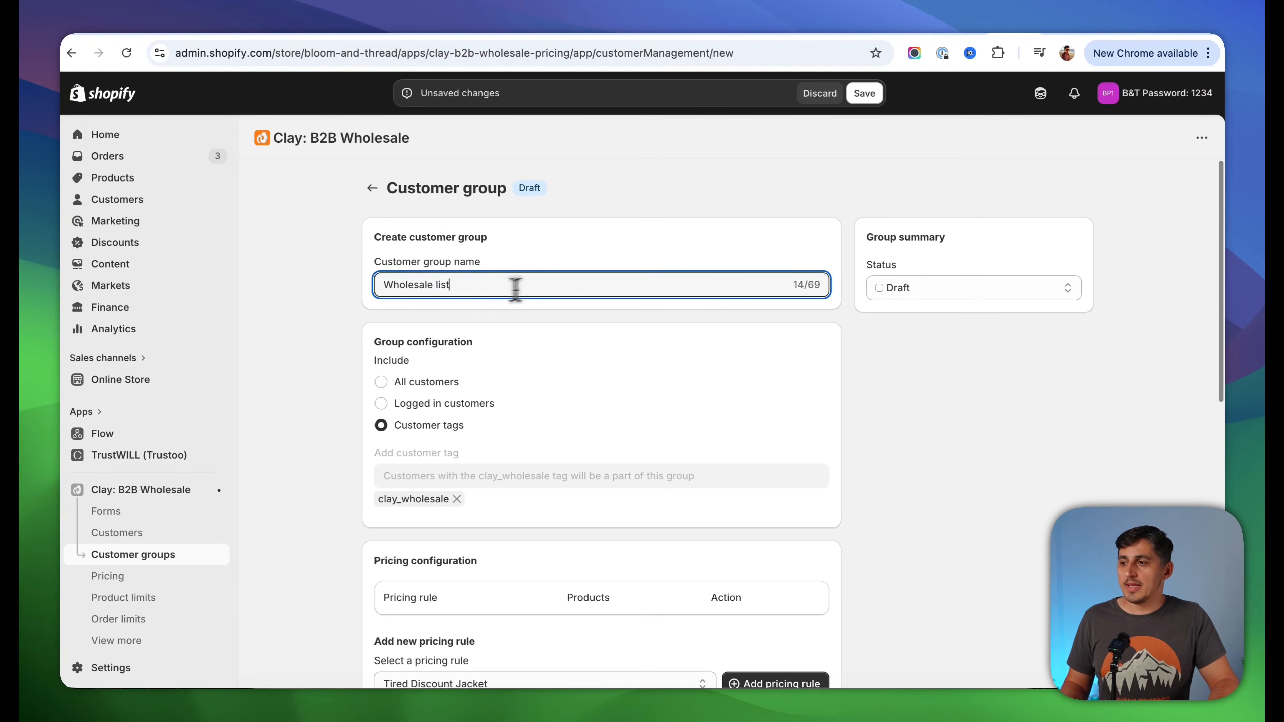
{"action": "left_click_drag", "start_coordinate": [490, 282], "coordinate": [322, 293]}
{"action": "left_click", "coordinate": [316, 332]}
{"action": "scroll", "coordinate": [317, 334], "scroll_direction": "down", "scroll_amount": 3}
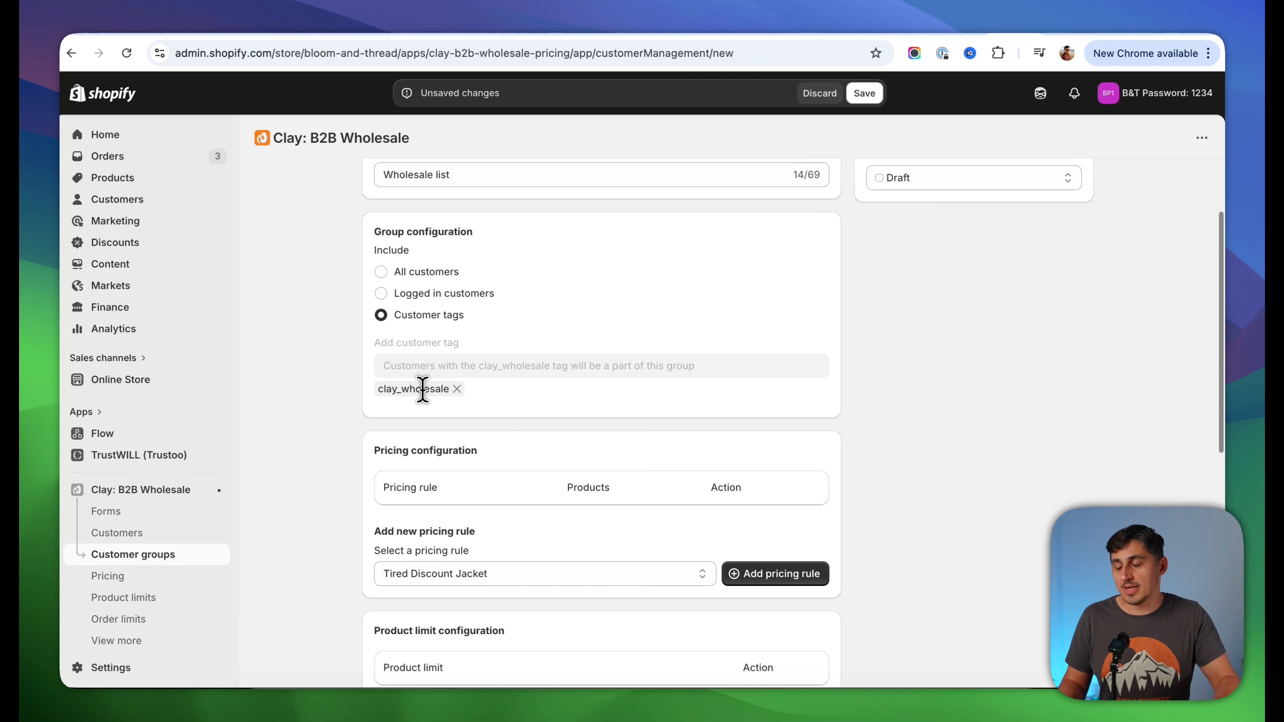
{"action": "scroll", "coordinate": [338, 407], "scroll_direction": "up", "scroll_amount": 1}
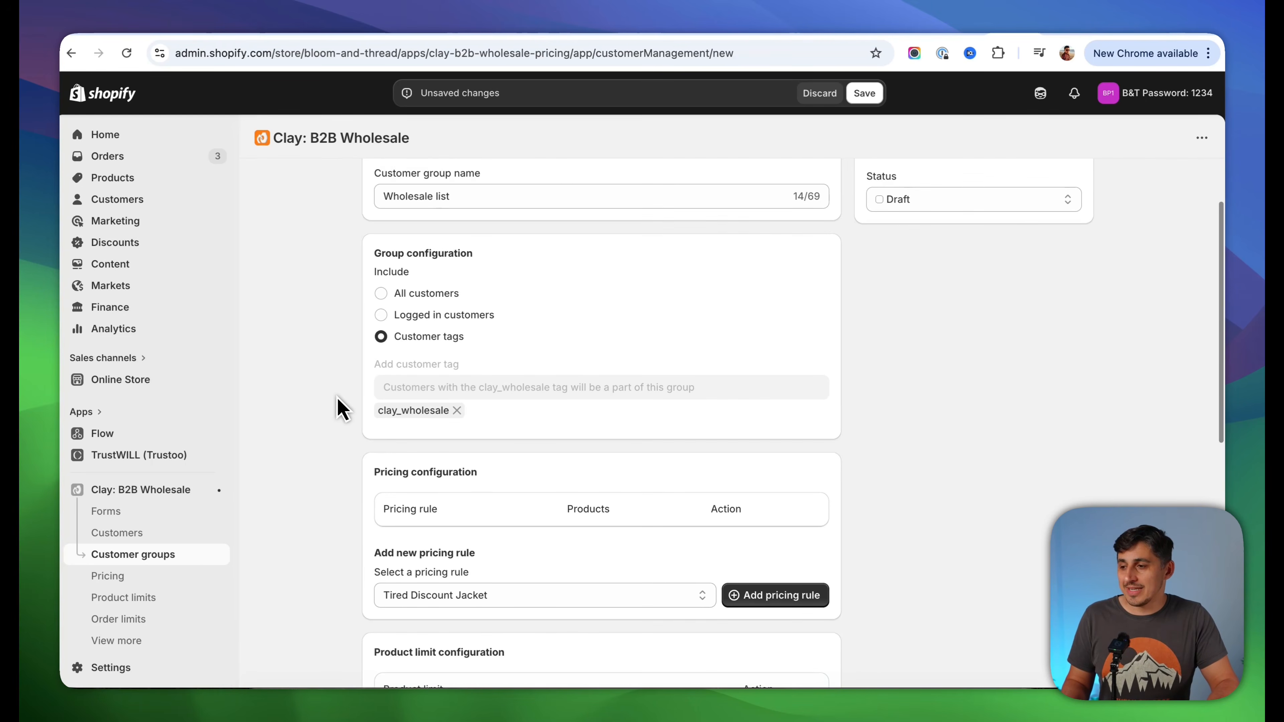
Add the Basic Wholesale Pricing and Tired Discount Jacket pricing rules to the Wholesale list customer group
{"action": "scroll", "coordinate": [338, 408], "scroll_direction": "down", "scroll_amount": 3}
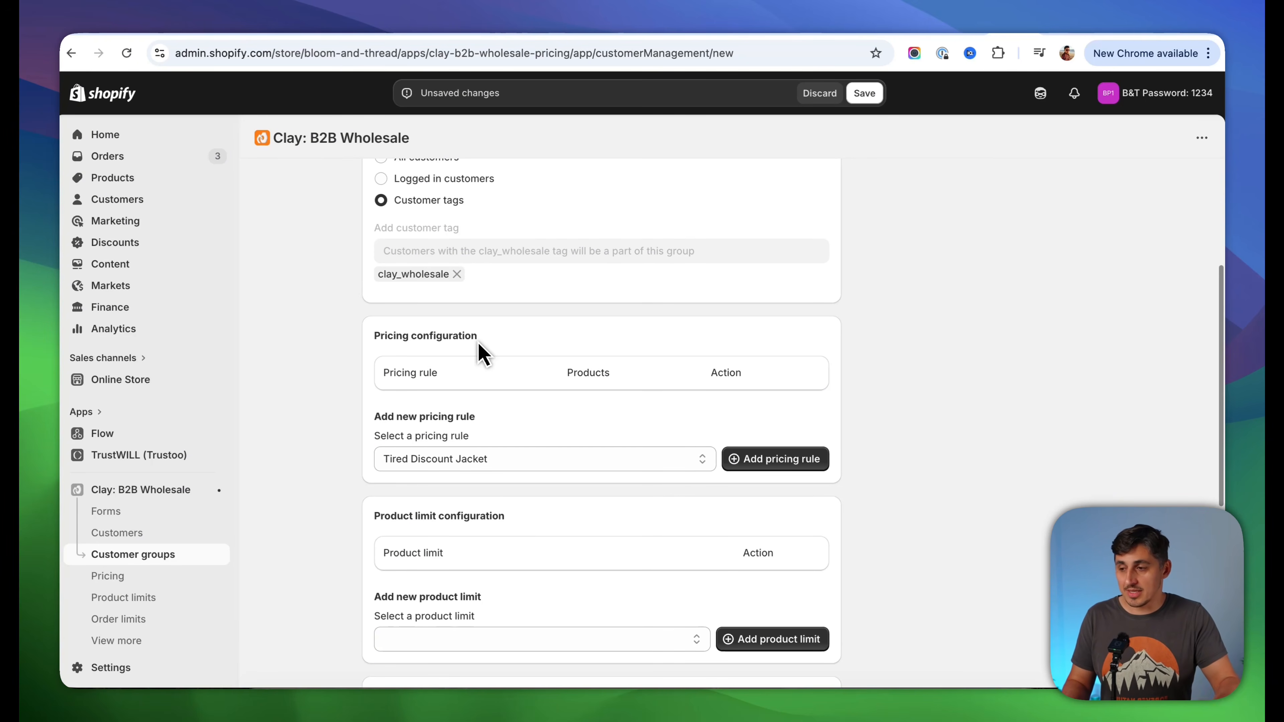
{"action": "scroll", "coordinate": [330, 453], "scroll_direction": "down", "scroll_amount": 1}
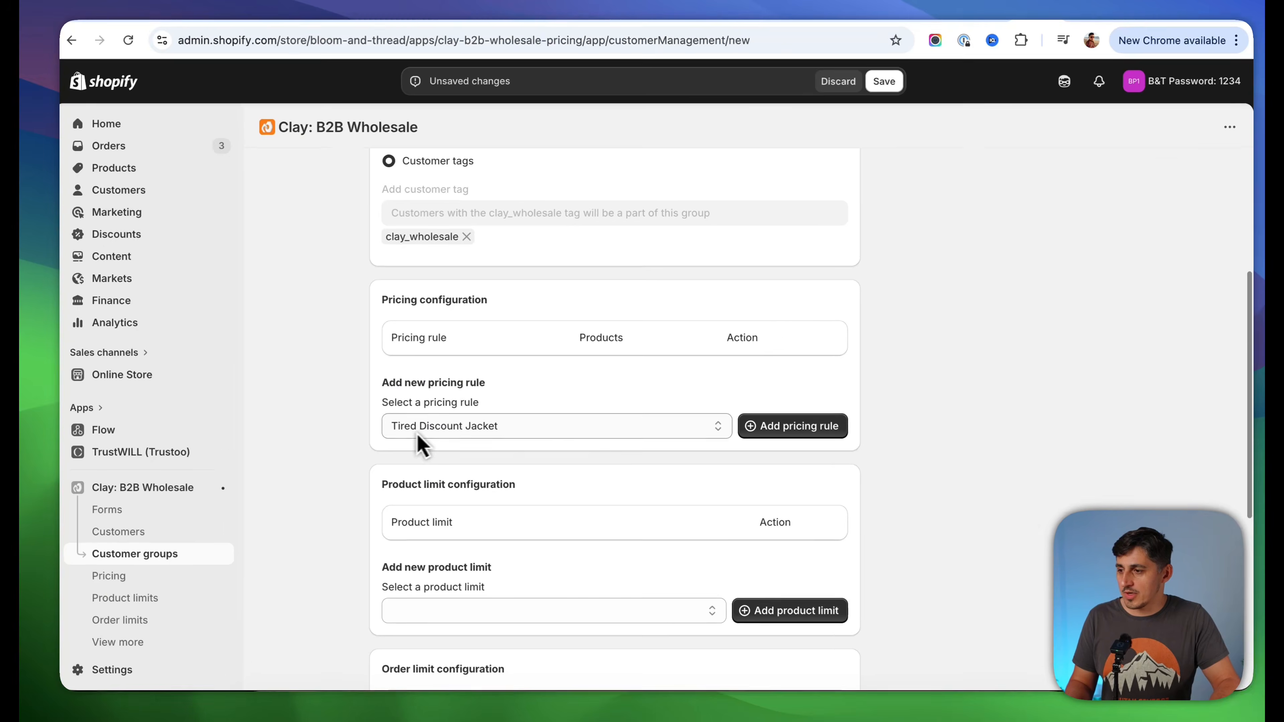
{"action": "left_click", "coordinate": [417, 430]}
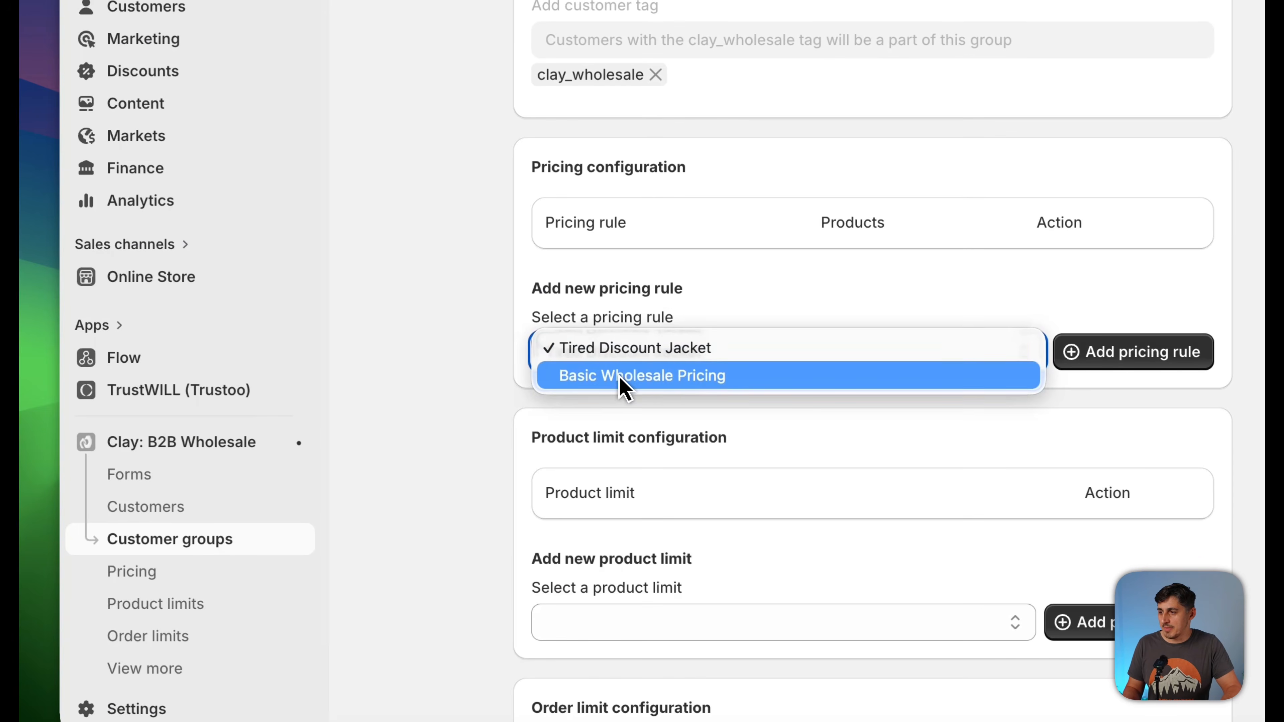
{"action": "left_click", "coordinate": [620, 376]}
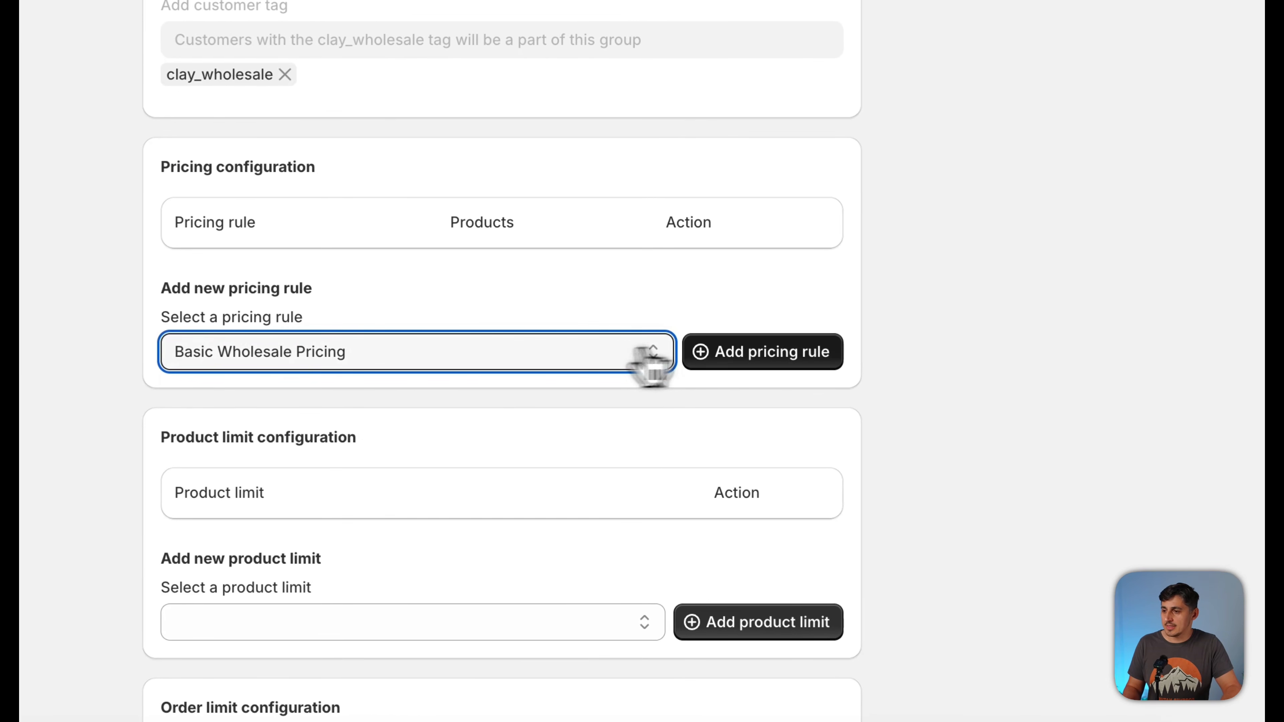
{"action": "left_click", "coordinate": [707, 355]}
{"action": "left_click", "coordinate": [273, 398]}
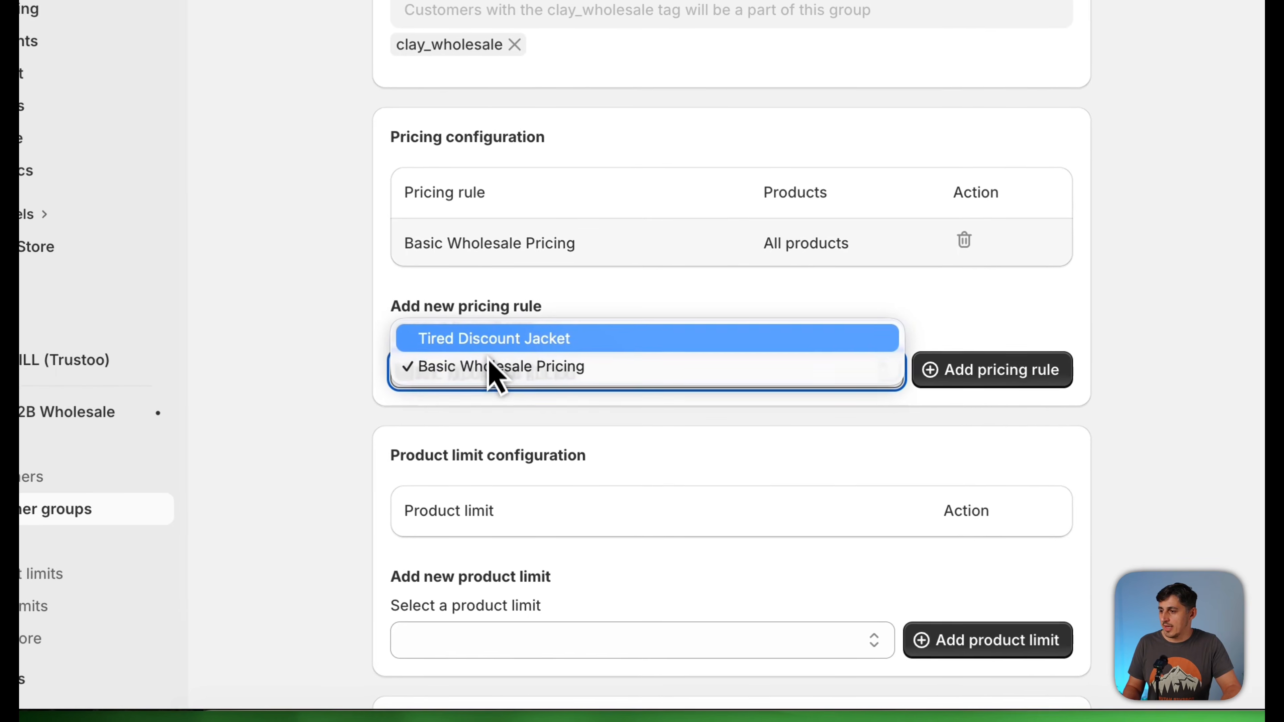
{"action": "left_click", "coordinate": [561, 340]}
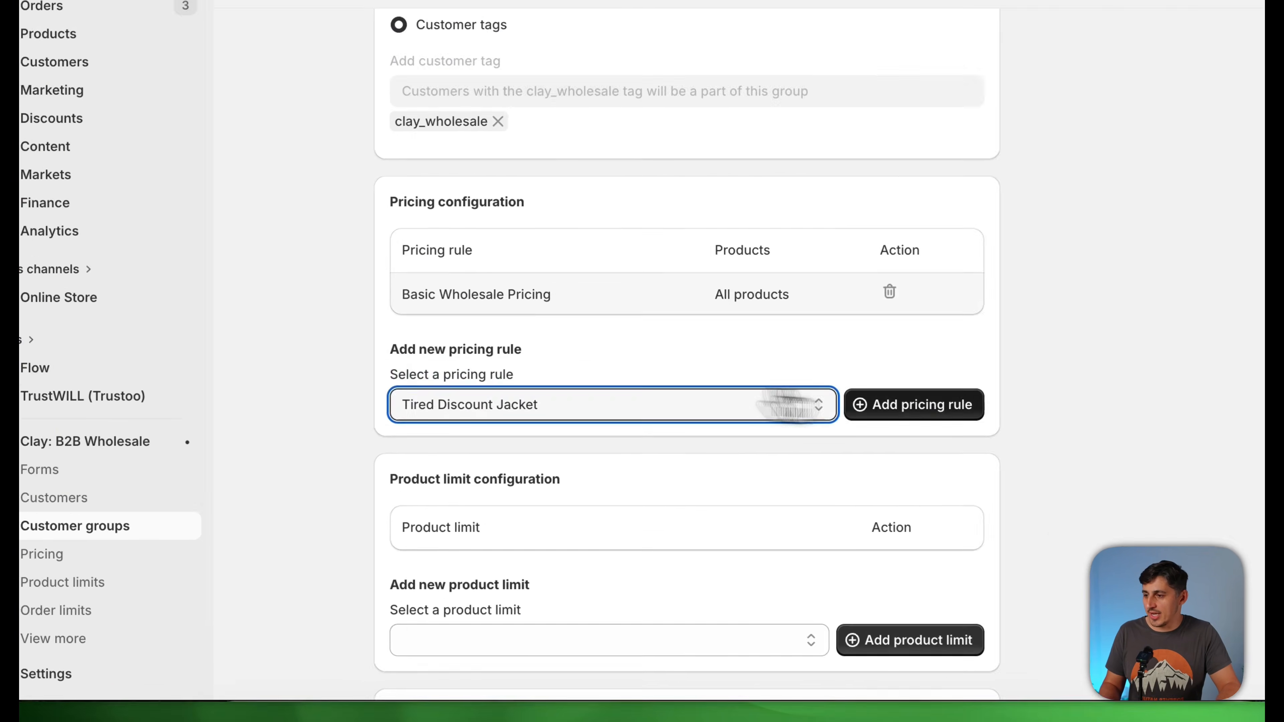
{"action": "left_click", "coordinate": [908, 406]}
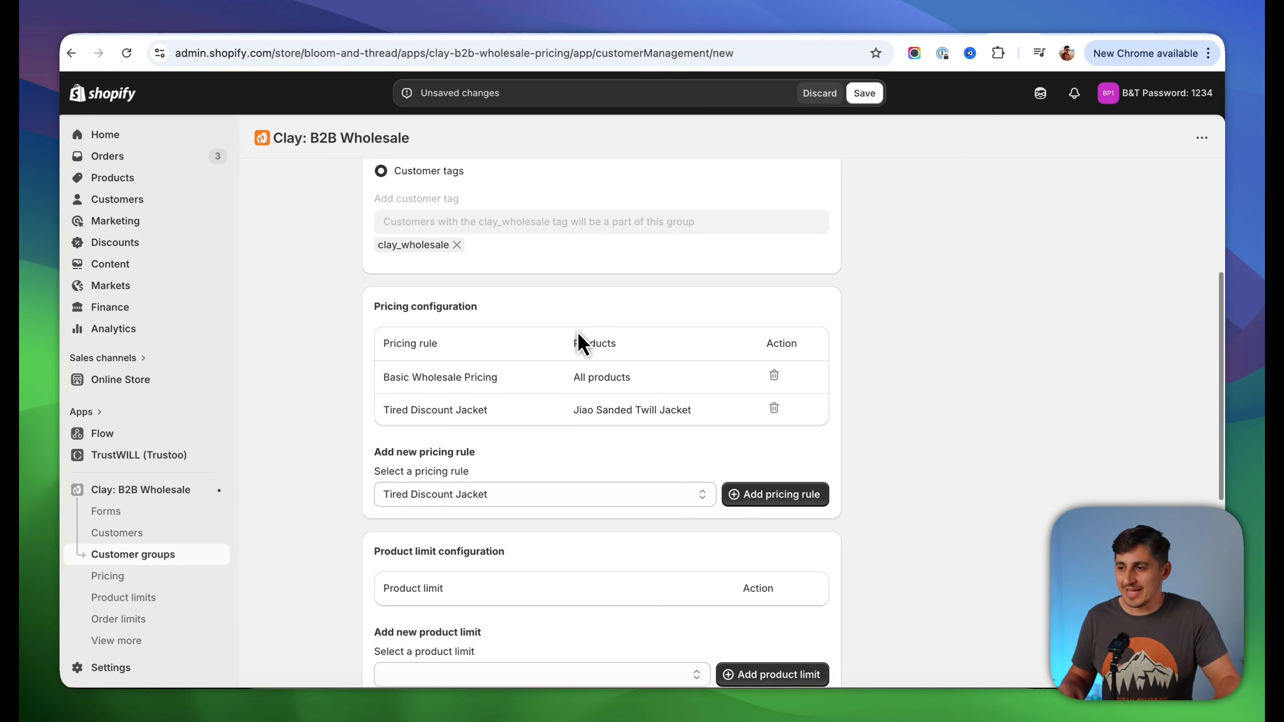
Review the customer group's product limit, order limit and payment term sections without adding any limits or terms
{"action": "scroll", "coordinate": [347, 380], "scroll_direction": "down", "scroll_amount": 5}
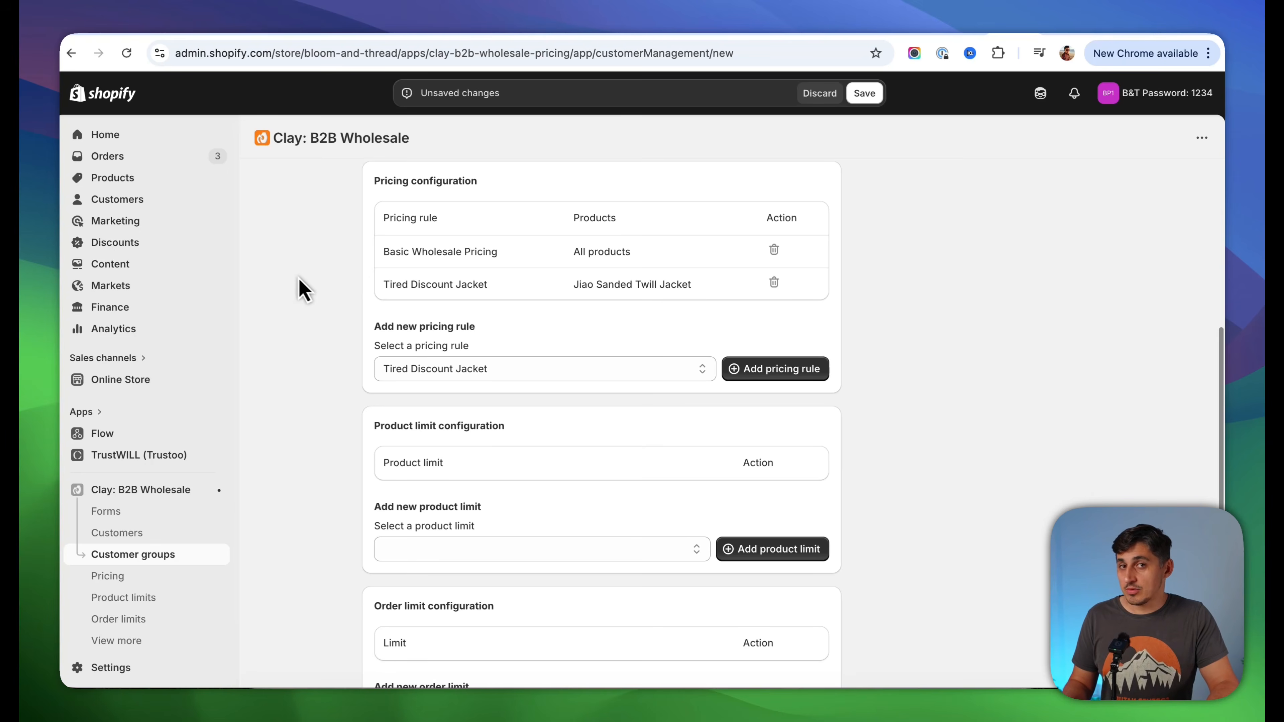
{"action": "scroll", "coordinate": [309, 374], "scroll_direction": "down", "scroll_amount": 3}
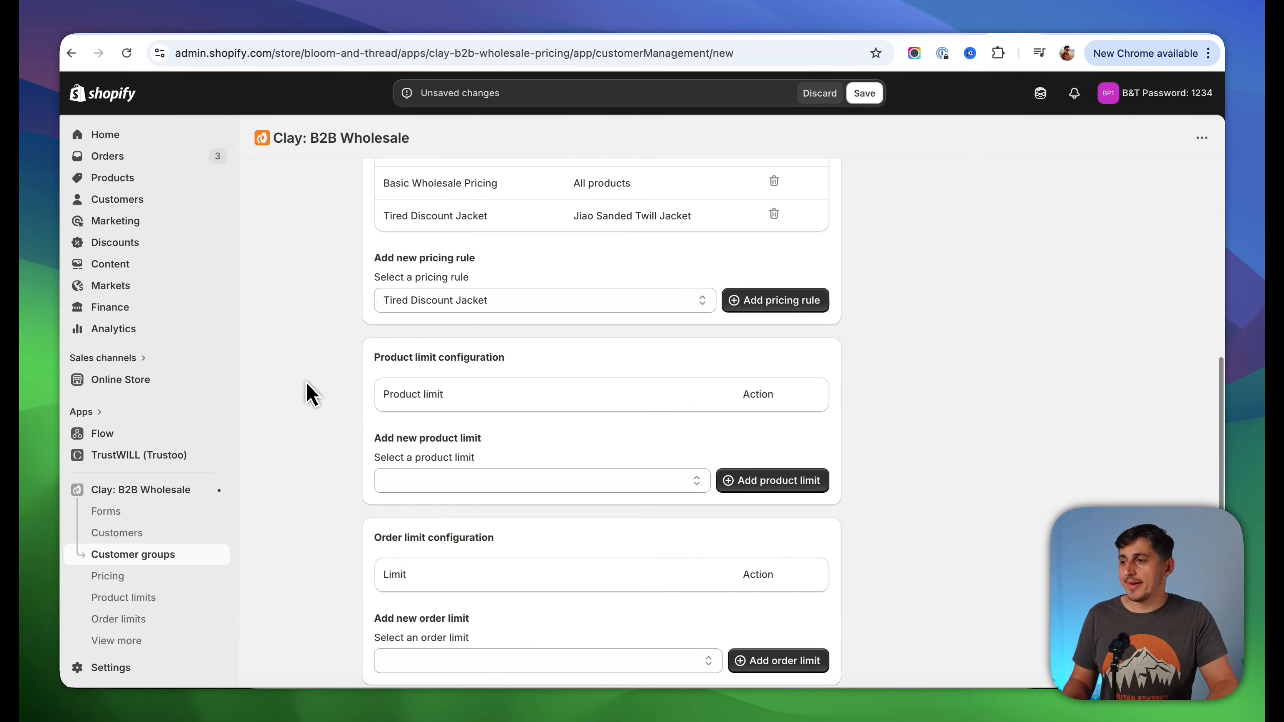
{"action": "scroll", "coordinate": [331, 400], "scroll_direction": "down", "scroll_amount": 5}
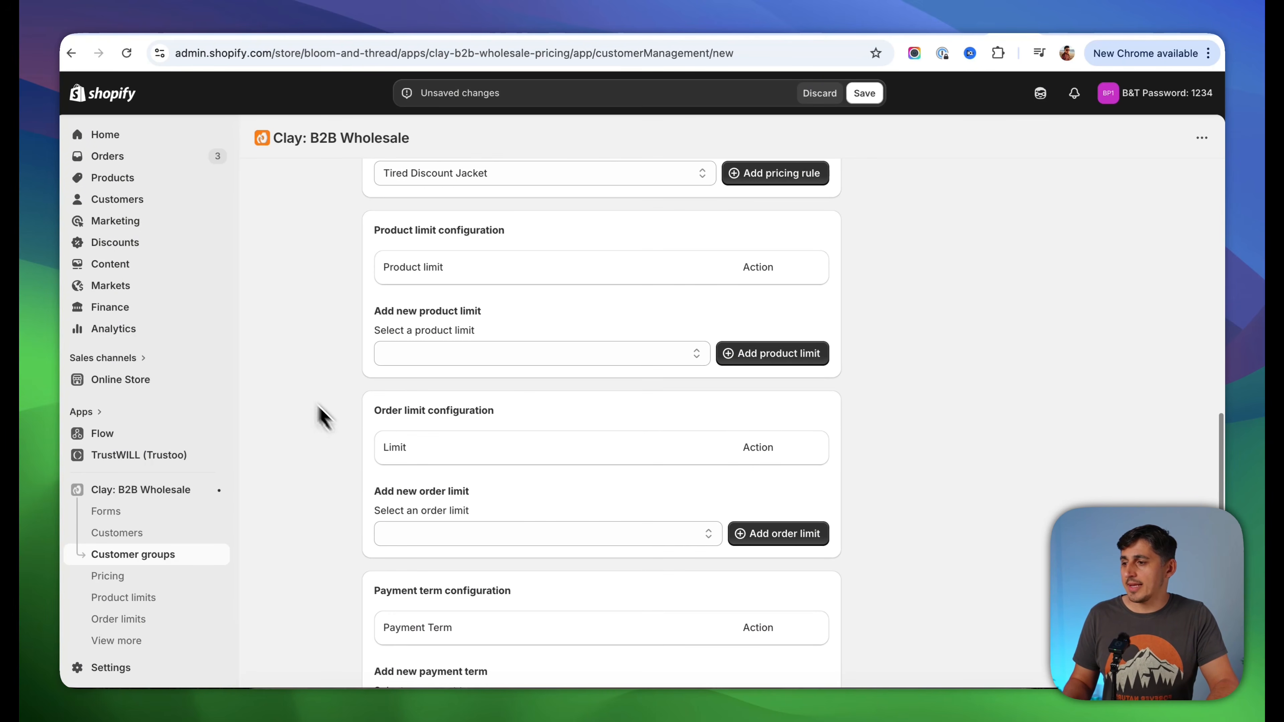
{"action": "scroll", "coordinate": [332, 445], "scroll_direction": "down", "scroll_amount": 3}
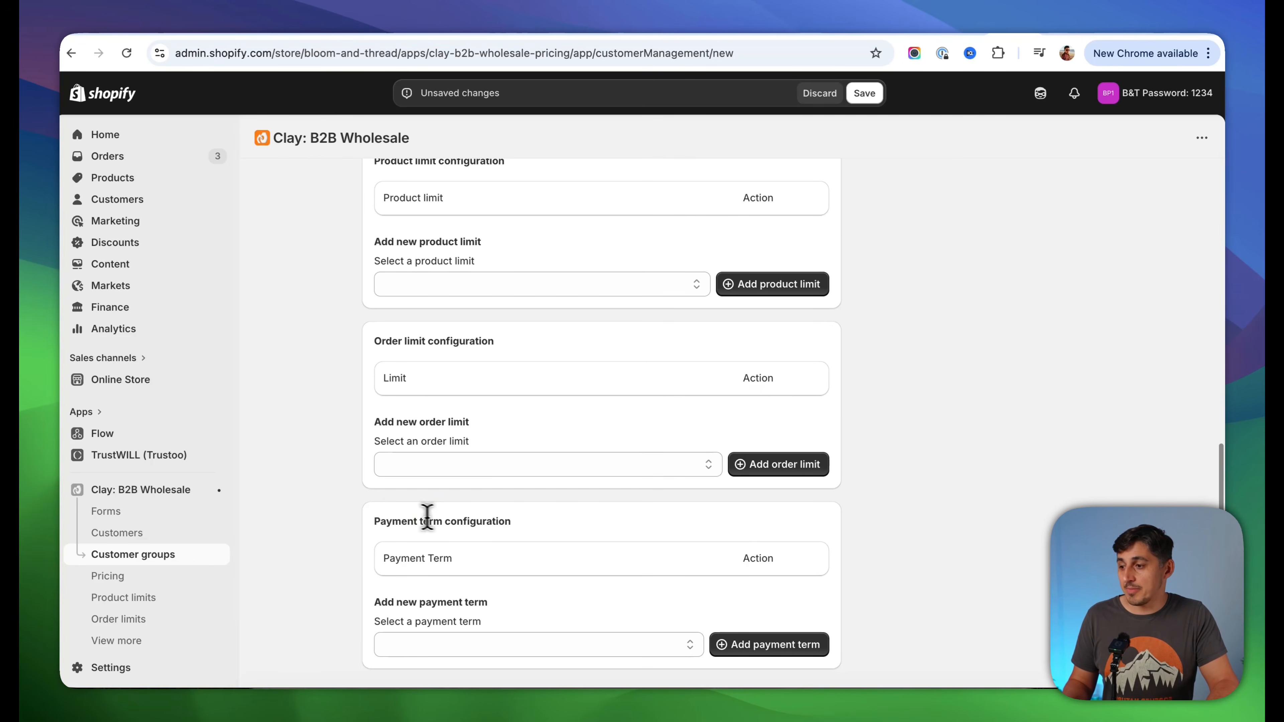
{"action": "scroll", "coordinate": [353, 455], "scroll_direction": "up", "scroll_amount": 8}
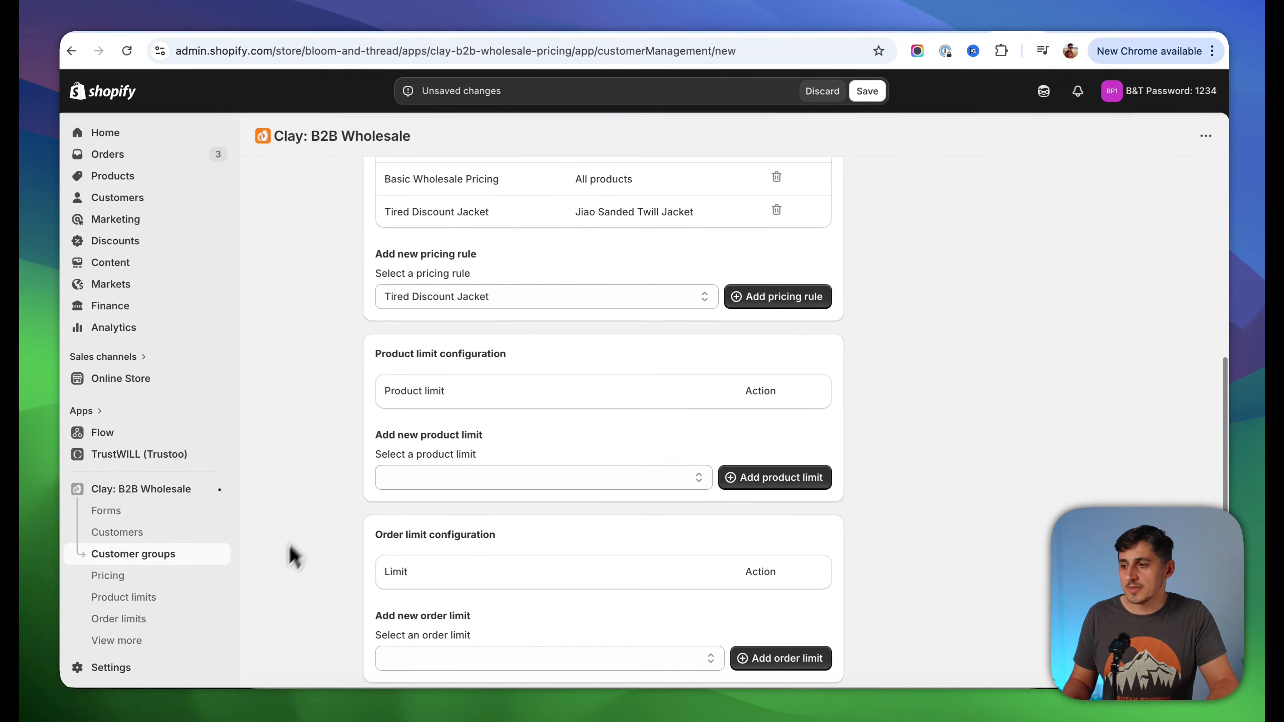
{"action": "scroll", "coordinate": [295, 539], "scroll_direction": "up", "scroll_amount": 3}
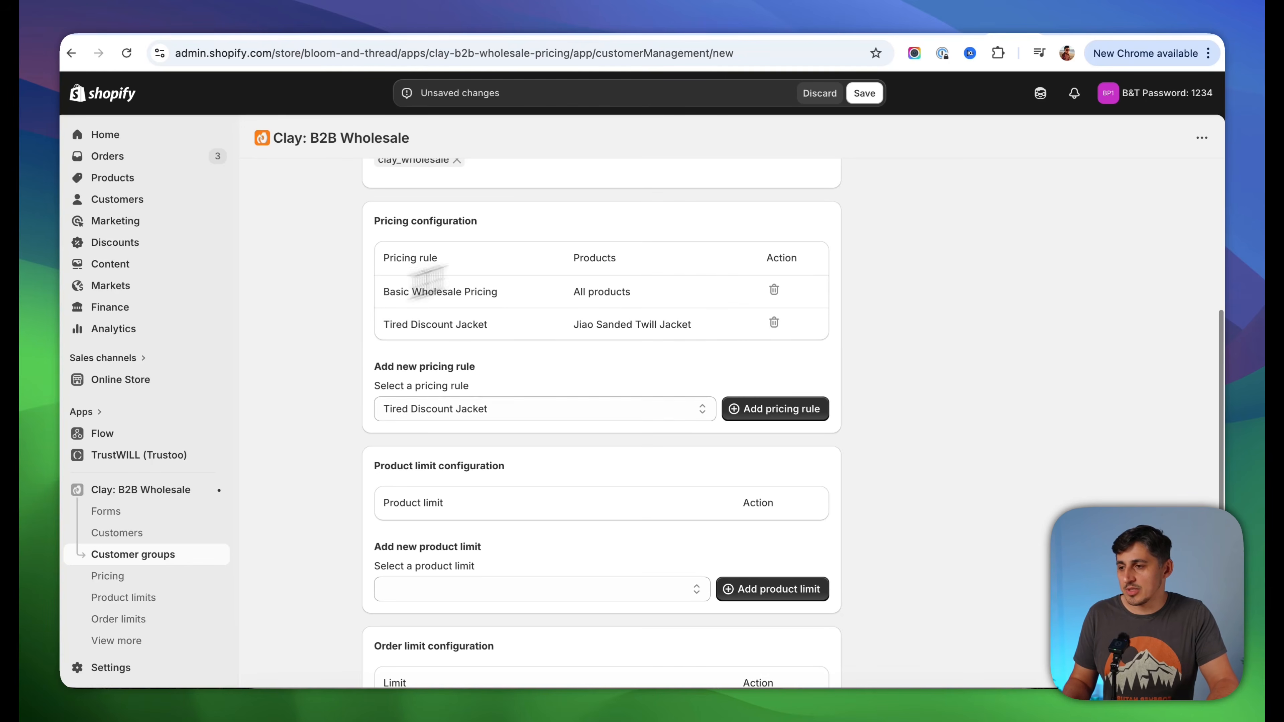
{"action": "scroll", "coordinate": [348, 374], "scroll_direction": "up", "scroll_amount": 6}
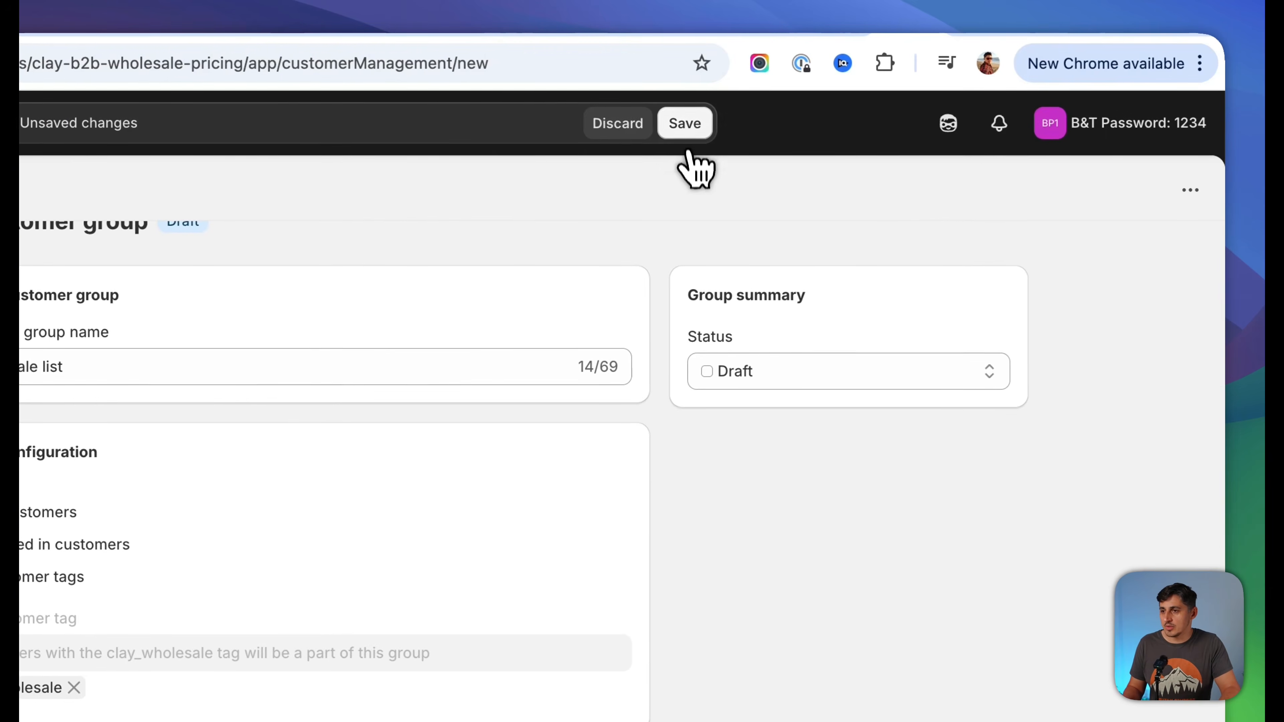
Save the Wholesale list customer group, set its status to Active and save it again
{"action": "left_click", "coordinate": [780, 108]}
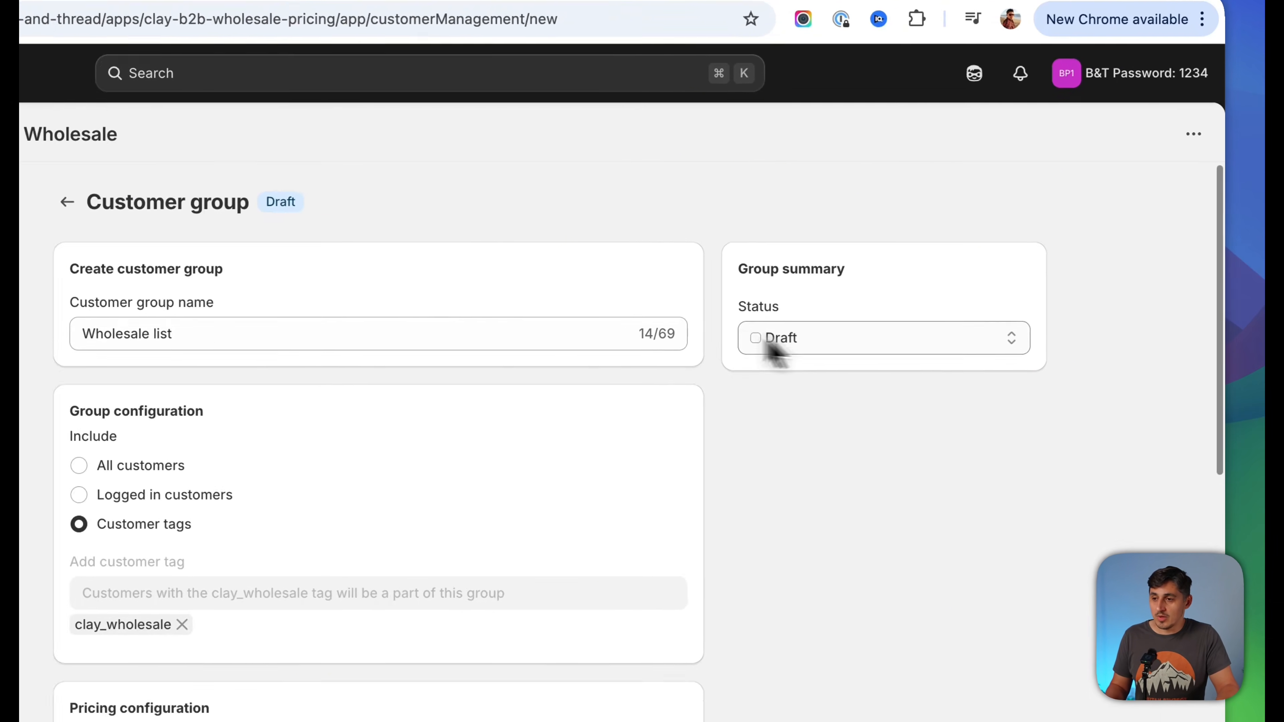
{"action": "left_click", "coordinate": [963, 293]}
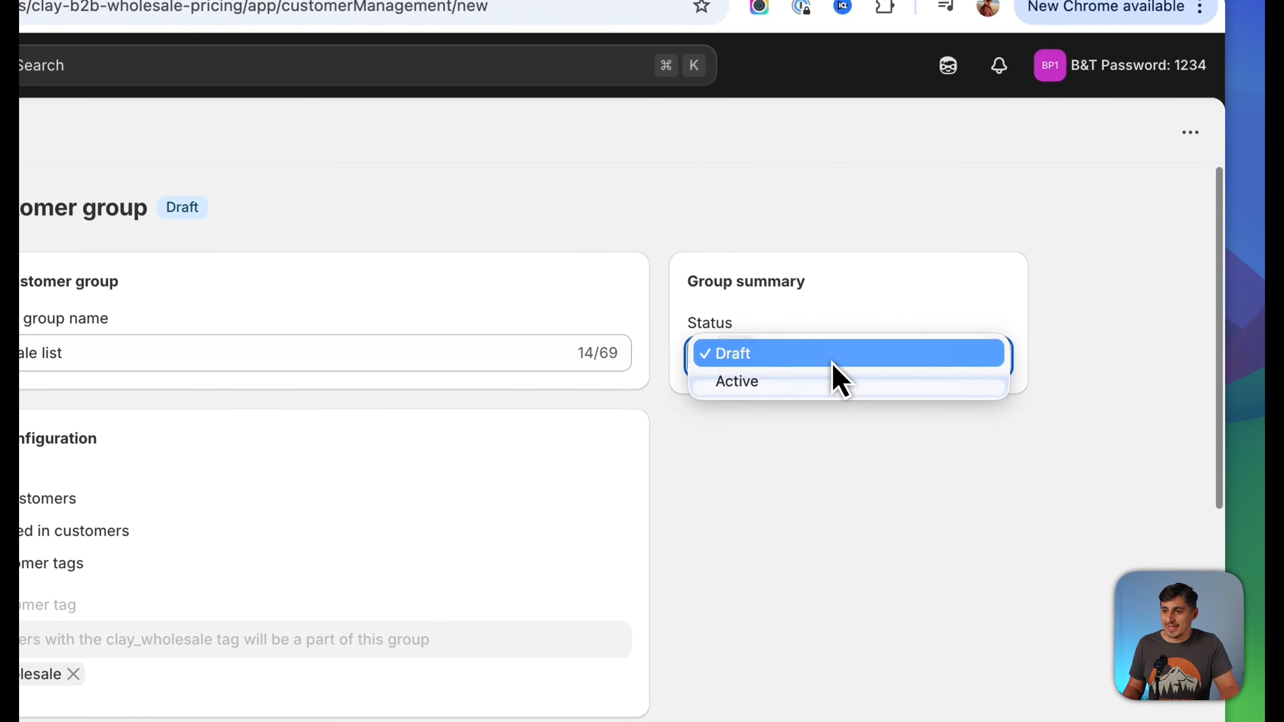
{"action": "left_click", "coordinate": [959, 304]}
{"action": "left_click", "coordinate": [684, 65]}
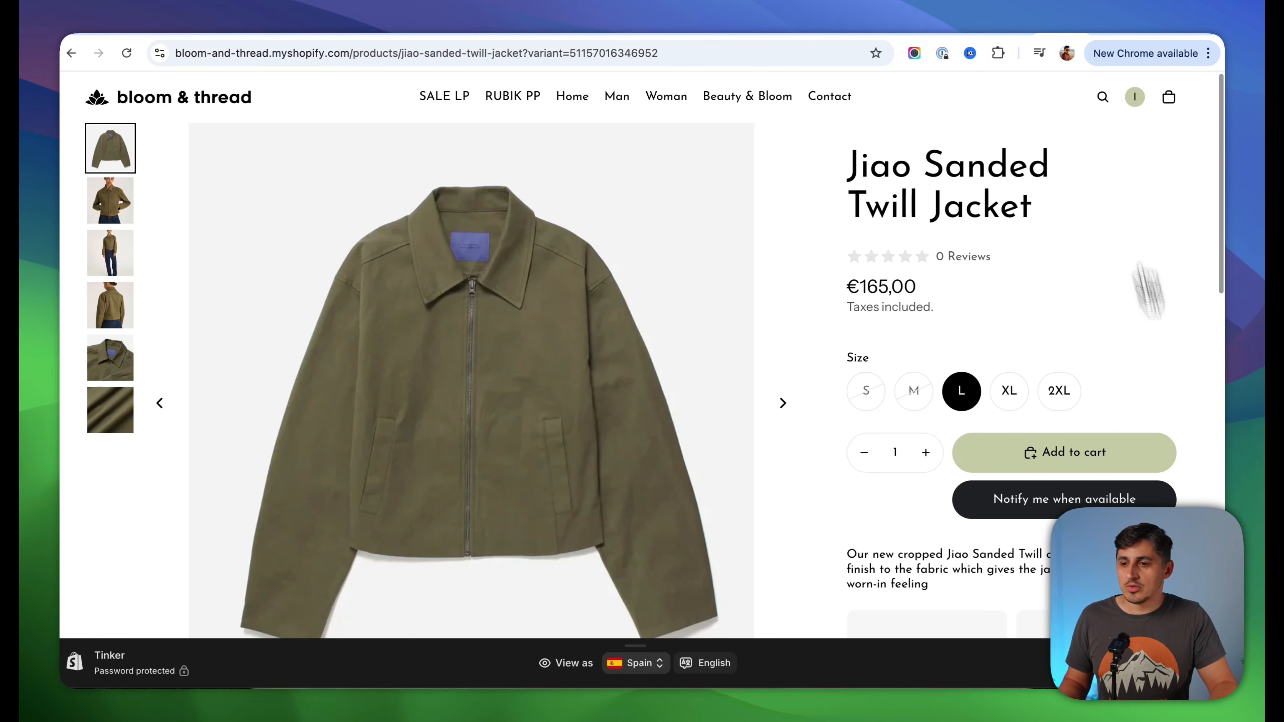
Open the live theme's editor from the storefront preview, enable the Clay wholesale price app embed and save the theme
{"action": "left_click", "coordinate": [1144, 663]}
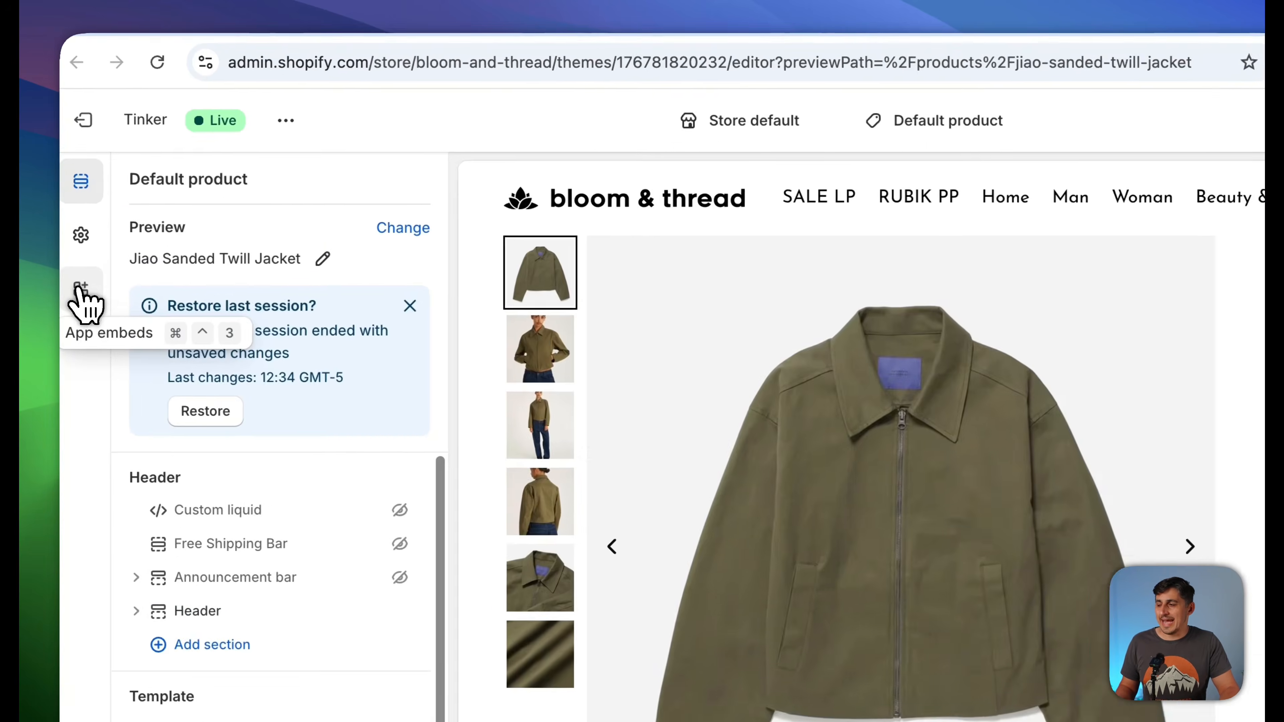
{"action": "left_click", "coordinate": [74, 210]}
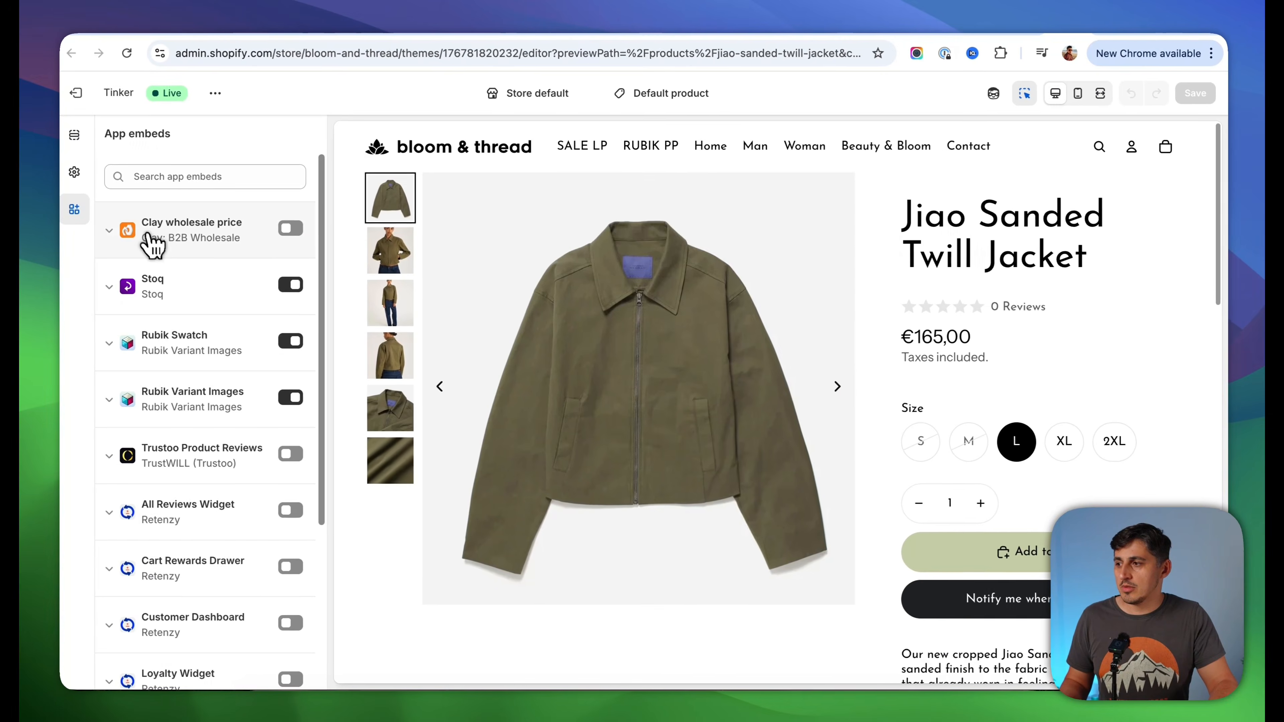
{"action": "left_click", "coordinate": [291, 229]}
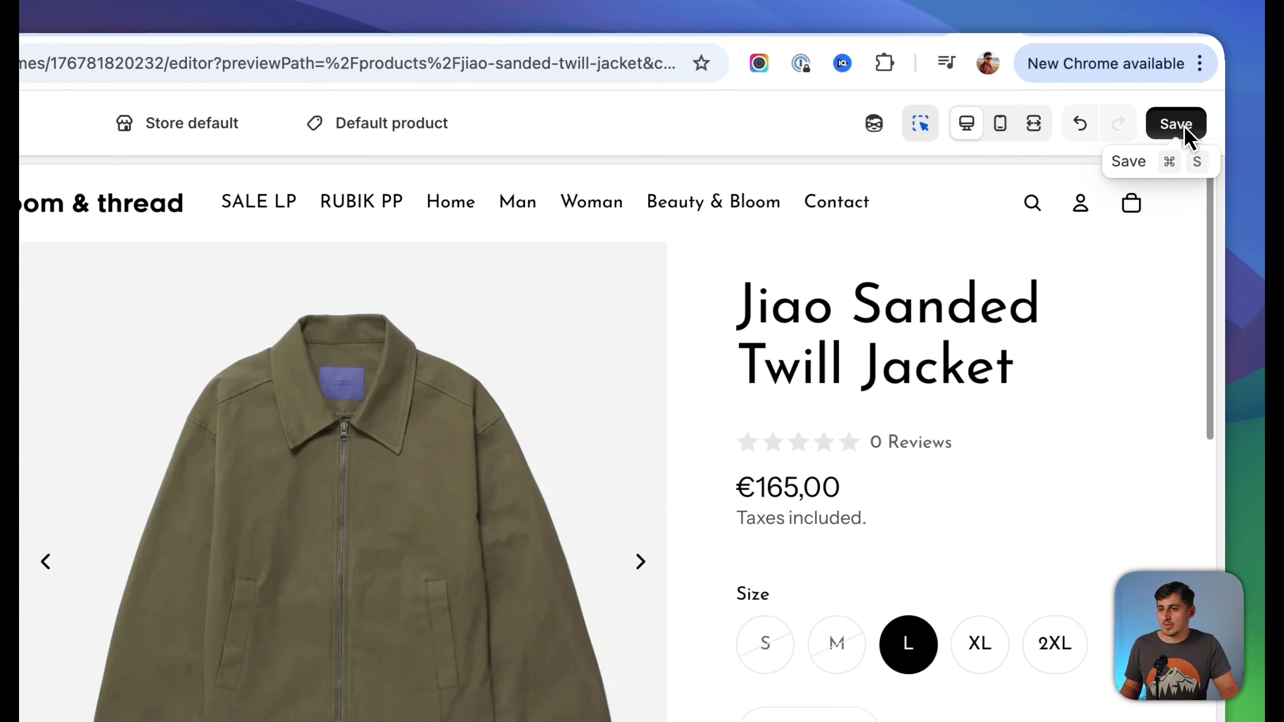
{"action": "left_click", "coordinate": [1192, 93]}
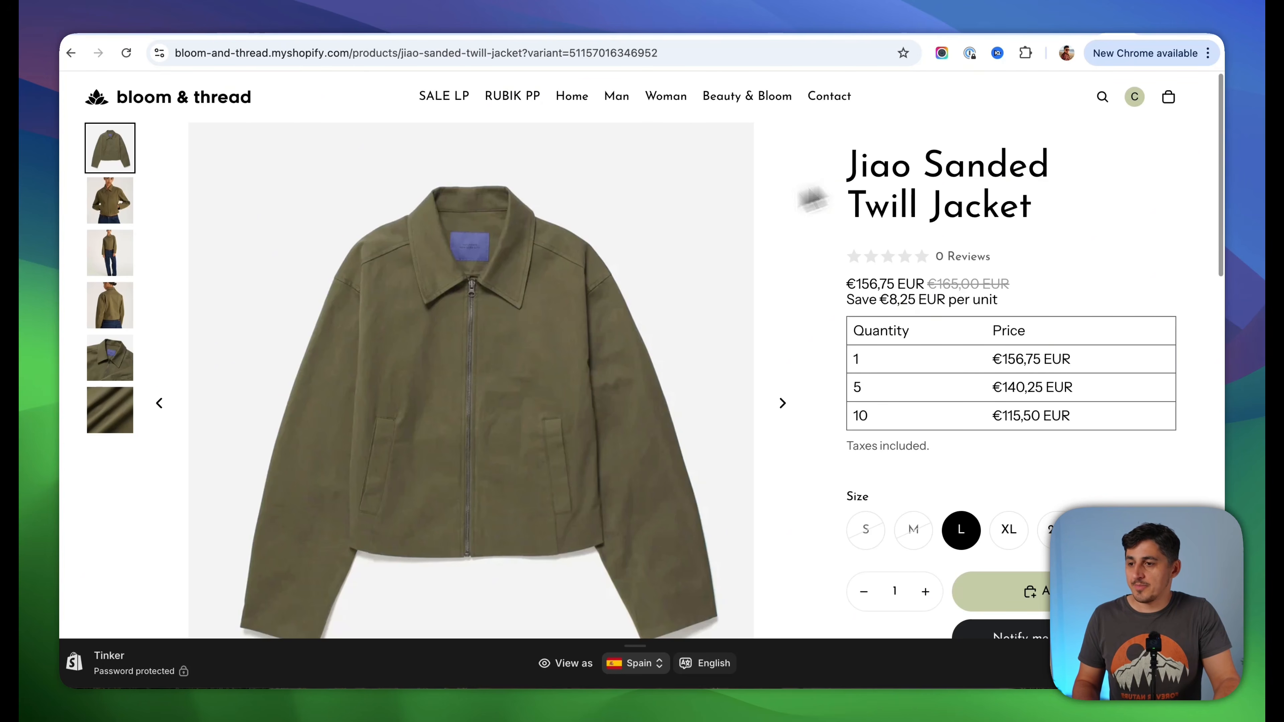
Compare the quantity price table on the Jiao Sanded Twill Jacket page with the Tired Discount Jacket rule's settings
{"action": "scroll", "coordinate": [829, 225], "scroll_direction": "down", "scroll_amount": 2}
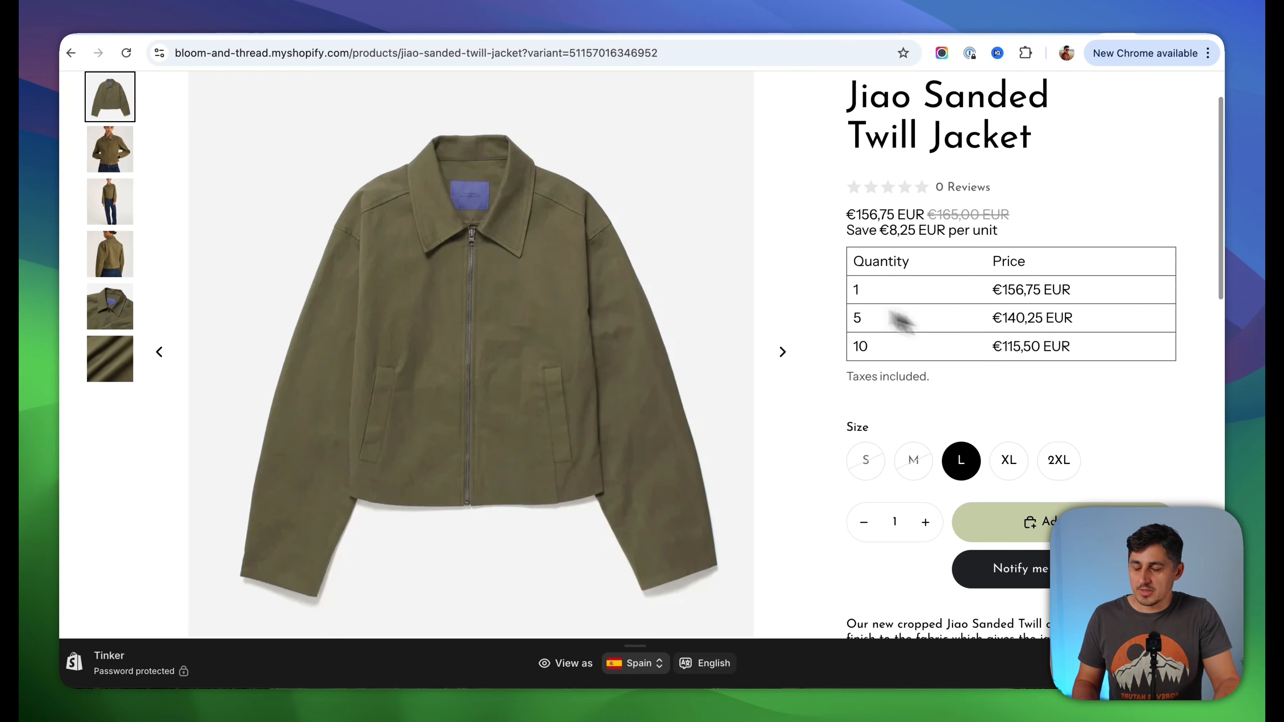
{"action": "scroll", "coordinate": [838, 288], "scroll_direction": "up", "scroll_amount": 2}
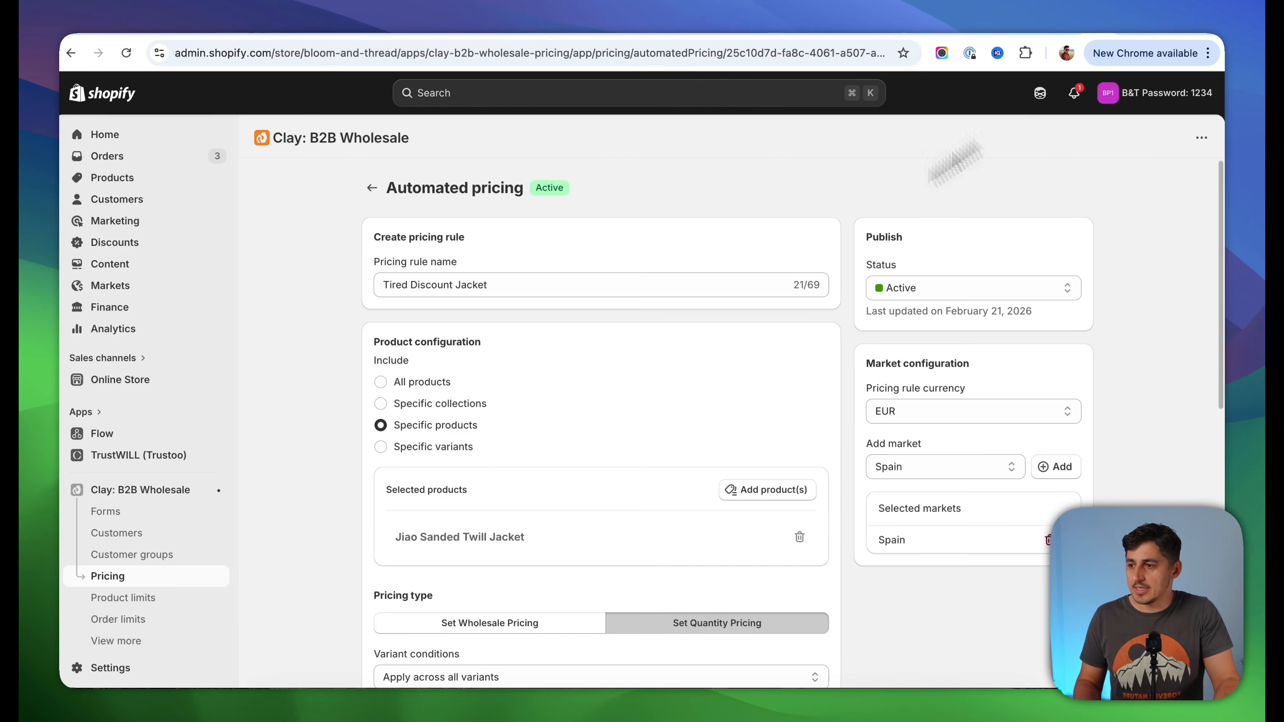
{"action": "scroll", "coordinate": [361, 379], "scroll_direction": "down", "scroll_amount": 1}
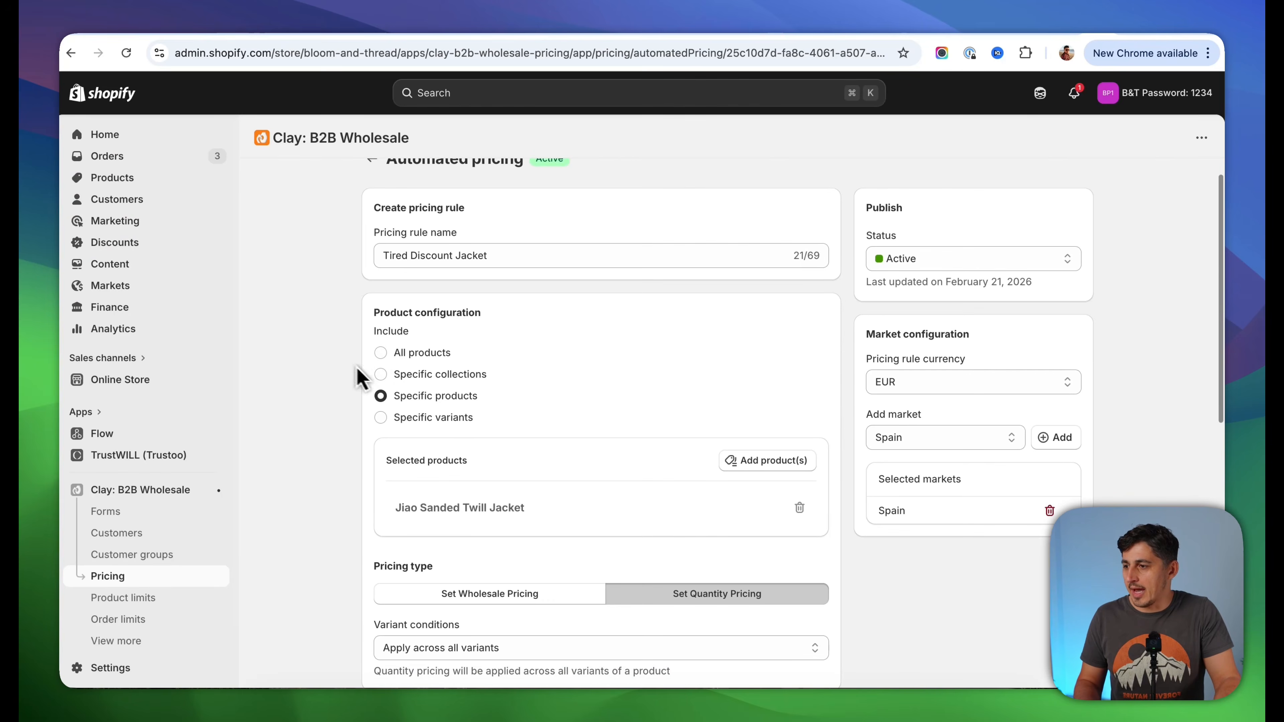
{"action": "scroll", "coordinate": [349, 339], "scroll_direction": "down", "scroll_amount": 3}
{"action": "scroll", "coordinate": [349, 344], "scroll_direction": "up", "scroll_amount": 4}
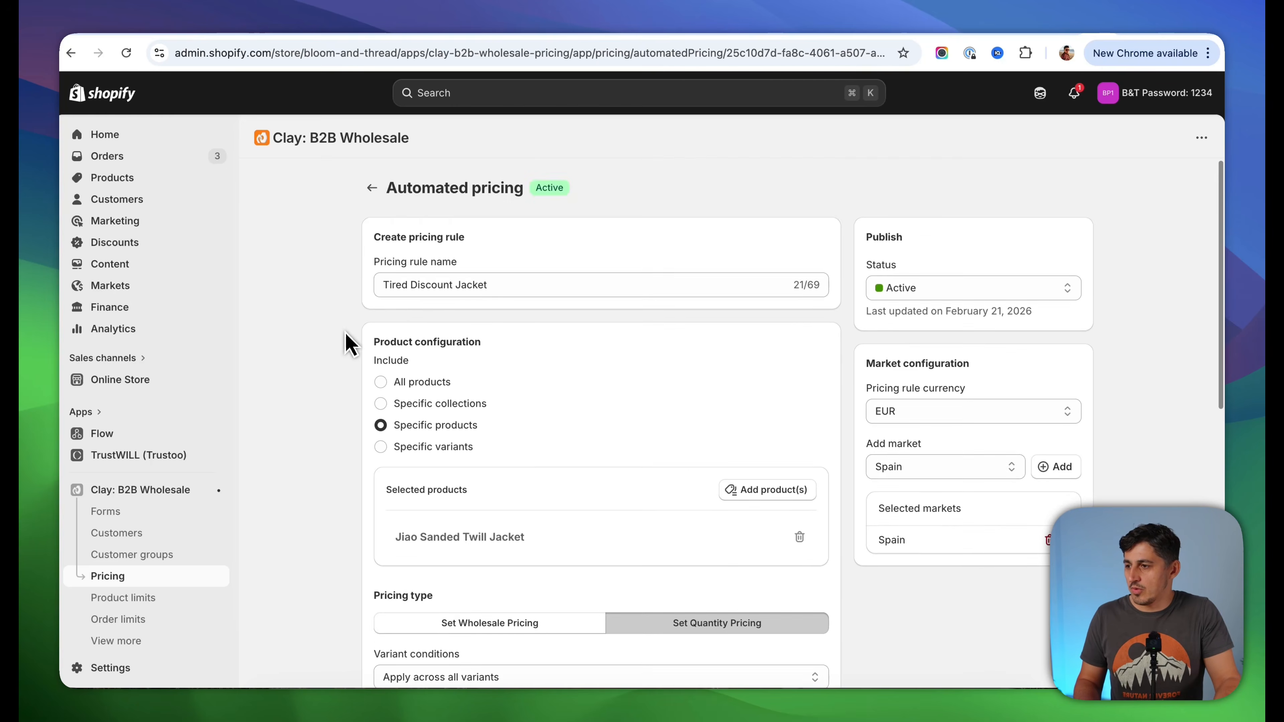
{"action": "scroll", "coordinate": [348, 344], "scroll_direction": "down", "scroll_amount": 4}
{"action": "scroll", "coordinate": [439, 365], "scroll_direction": "down", "scroll_amount": 8}
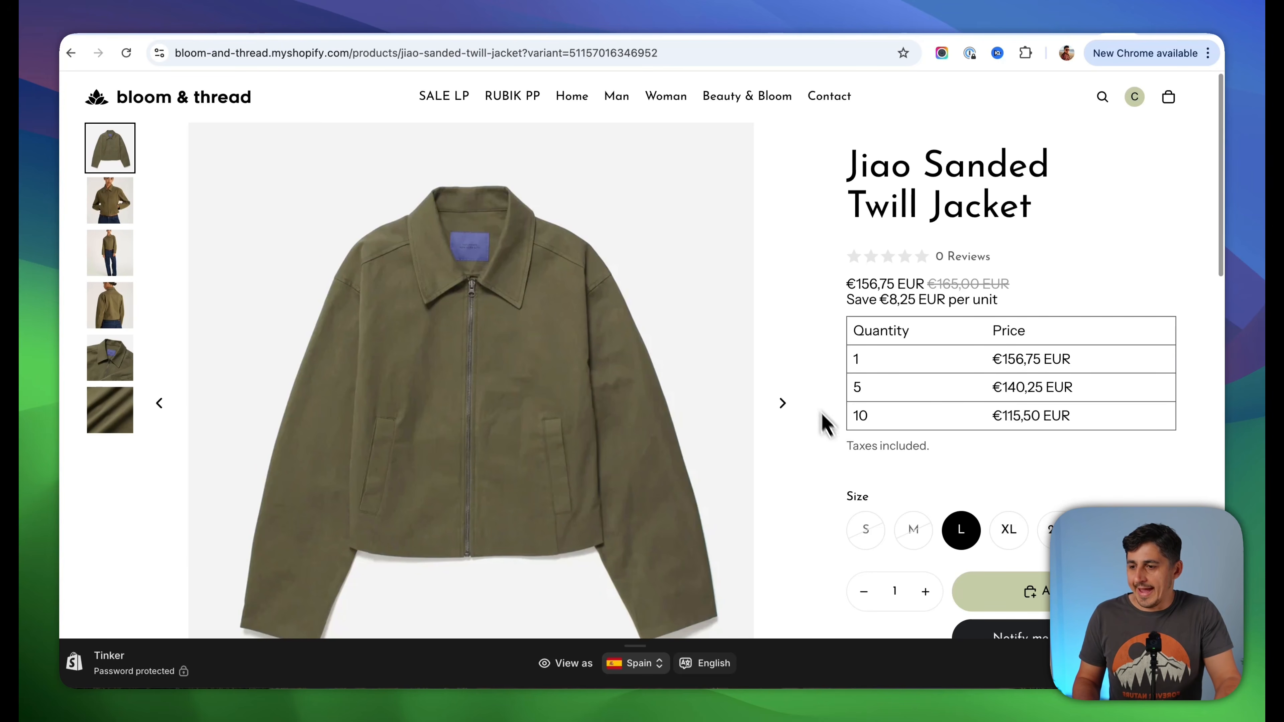
Set the quantity of the size L Jiao Sanded Twill Jacket to 5 and add it to the cart
{"action": "scroll", "coordinate": [822, 422], "scroll_direction": "down", "scroll_amount": 2}
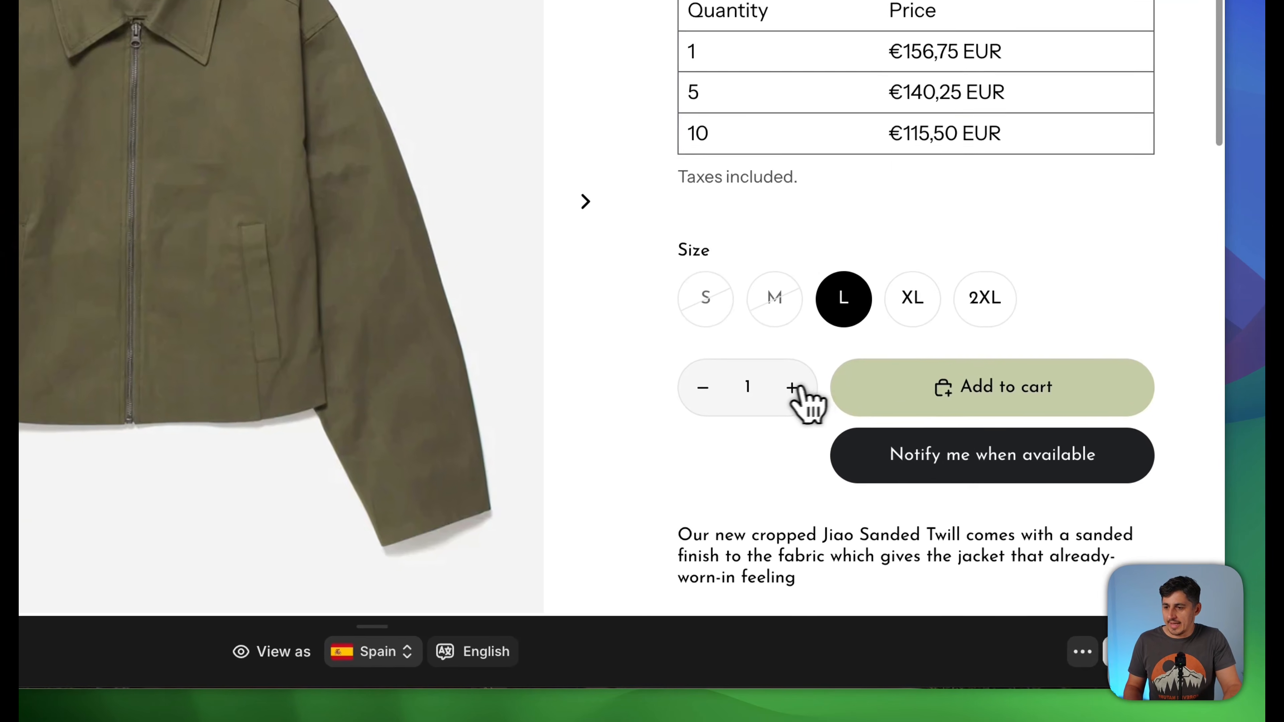
{"action": "left_click", "coordinate": [925, 481]}
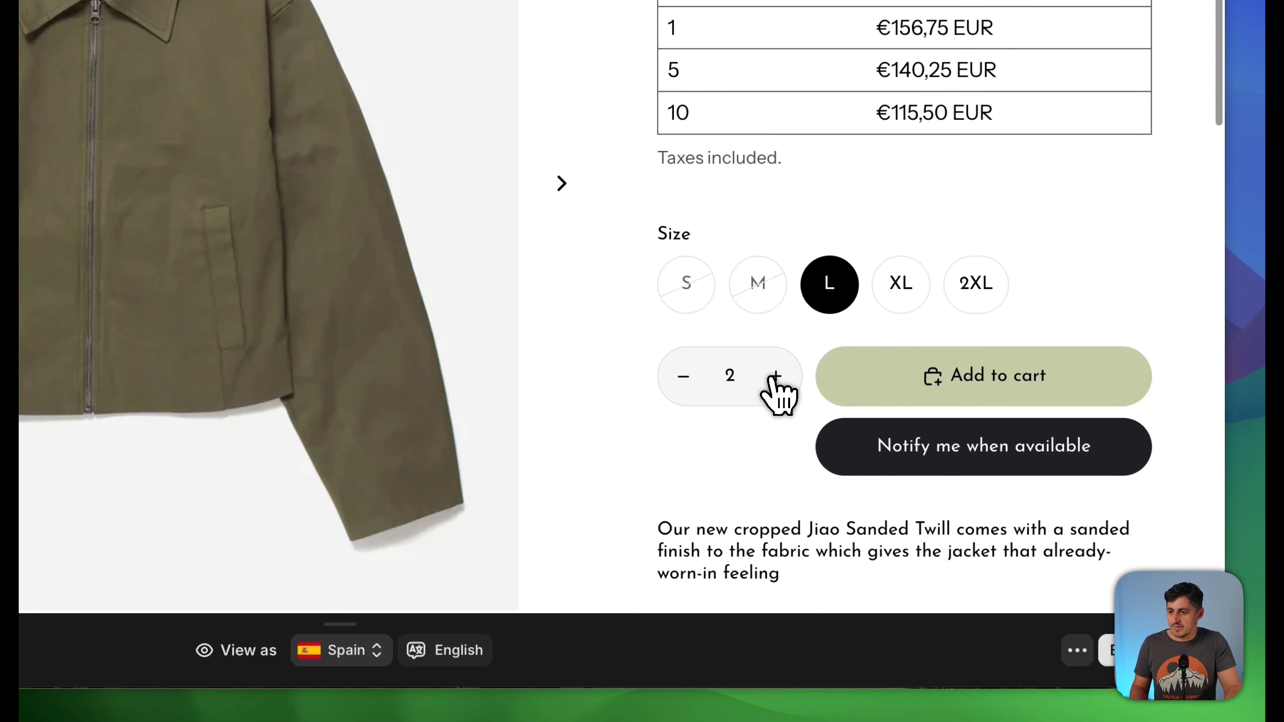
{"action": "left_click", "coordinate": [777, 379]}
{"action": "left_click", "coordinate": [932, 380]}
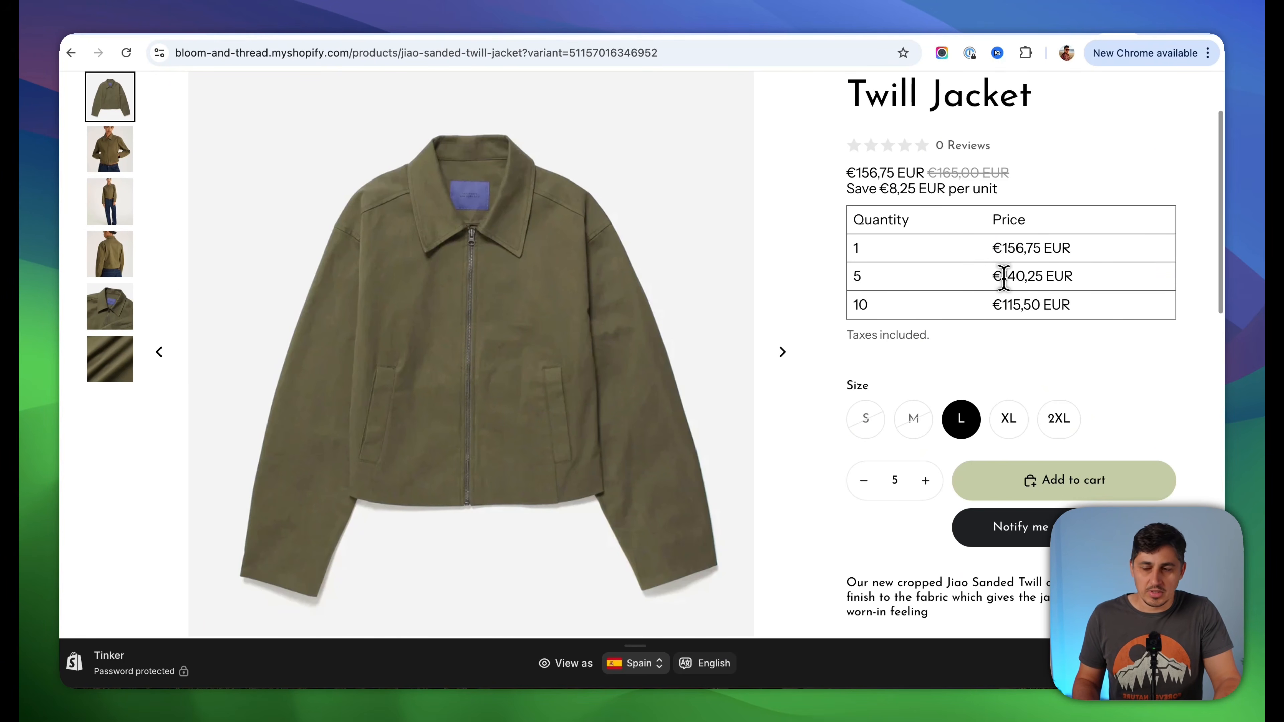
Open the cart, check the jacket's discounted unit price and estimated total, and close the cart
{"action": "scroll", "coordinate": [1106, 374], "scroll_direction": "up", "scroll_amount": 3}
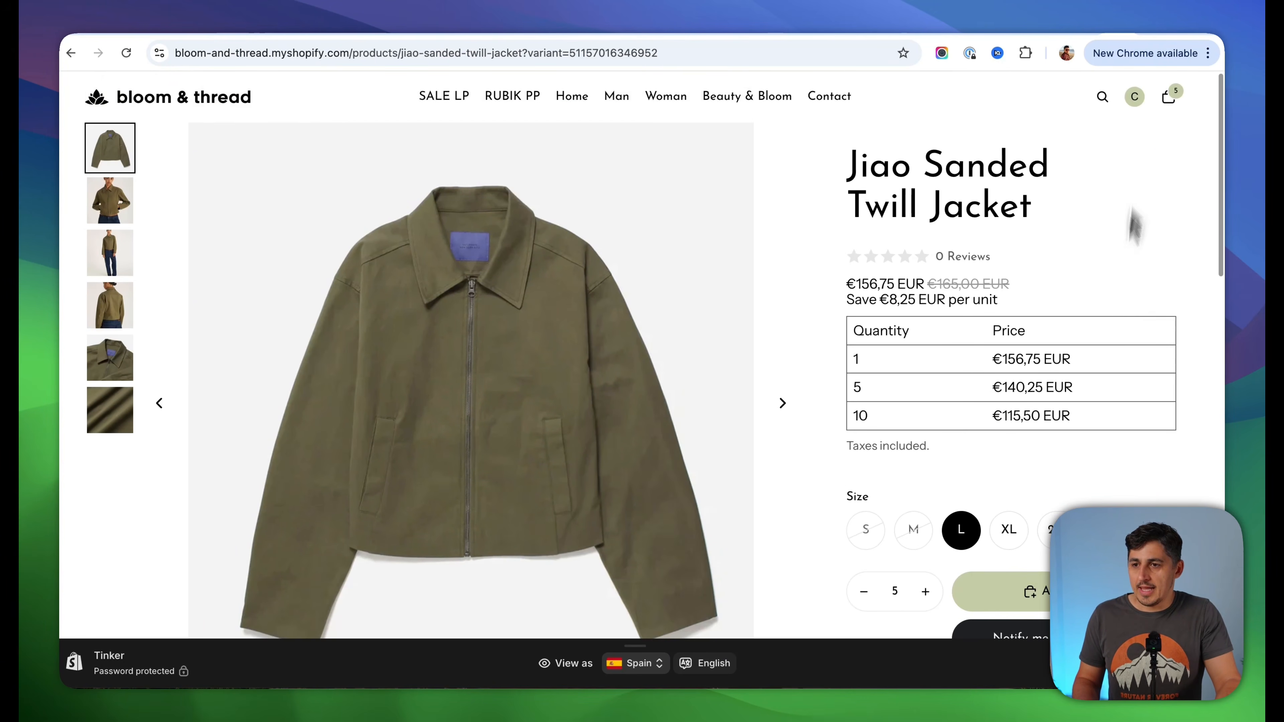
{"action": "left_click", "coordinate": [1170, 98]}
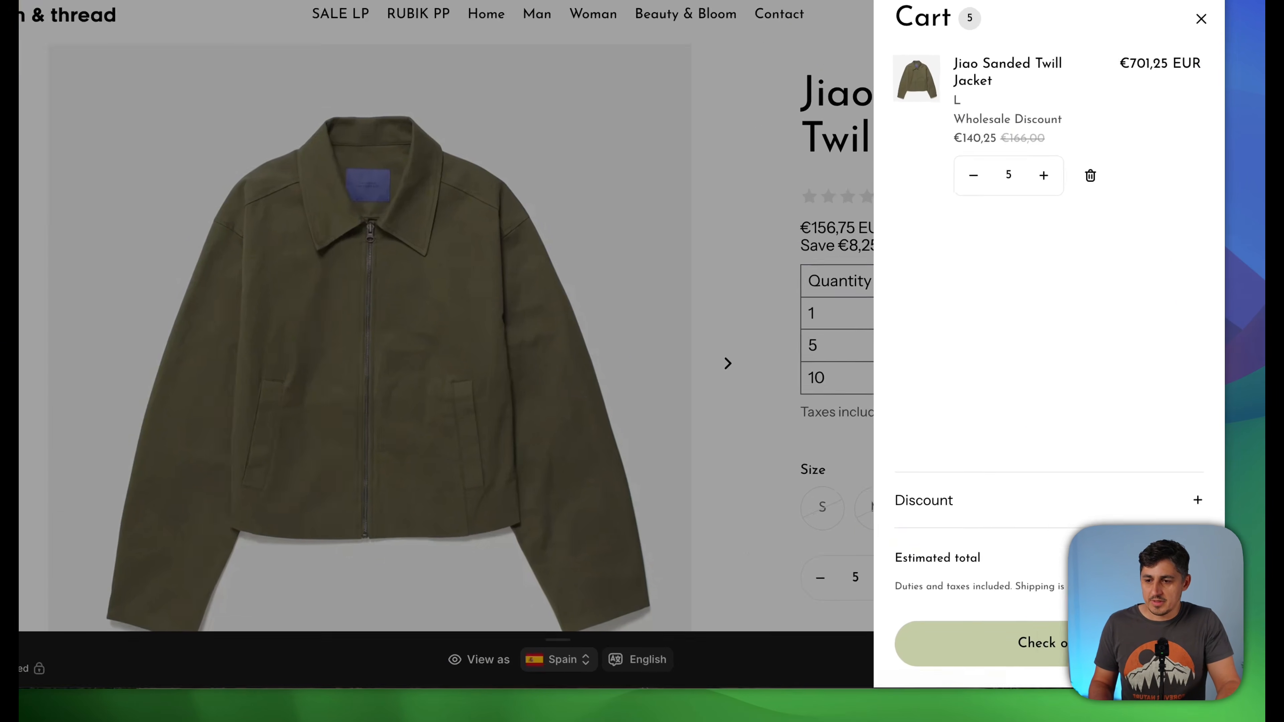
{"action": "left_click_drag", "start_coordinate": [1113, 570], "coordinate": [1132, 570]}
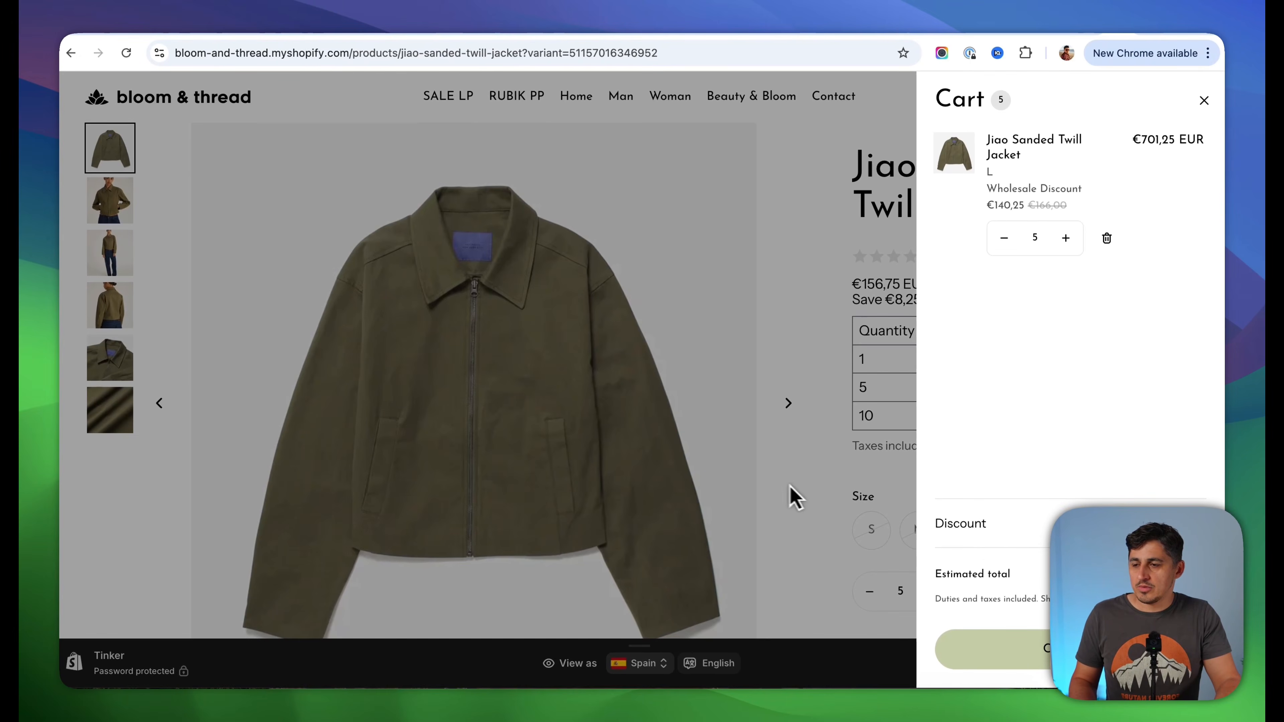
{"action": "left_click", "coordinate": [789, 487]}
Go to the store's home page and examine the wholesale prices shown on the product cards
{"action": "left_click", "coordinate": [573, 100]}
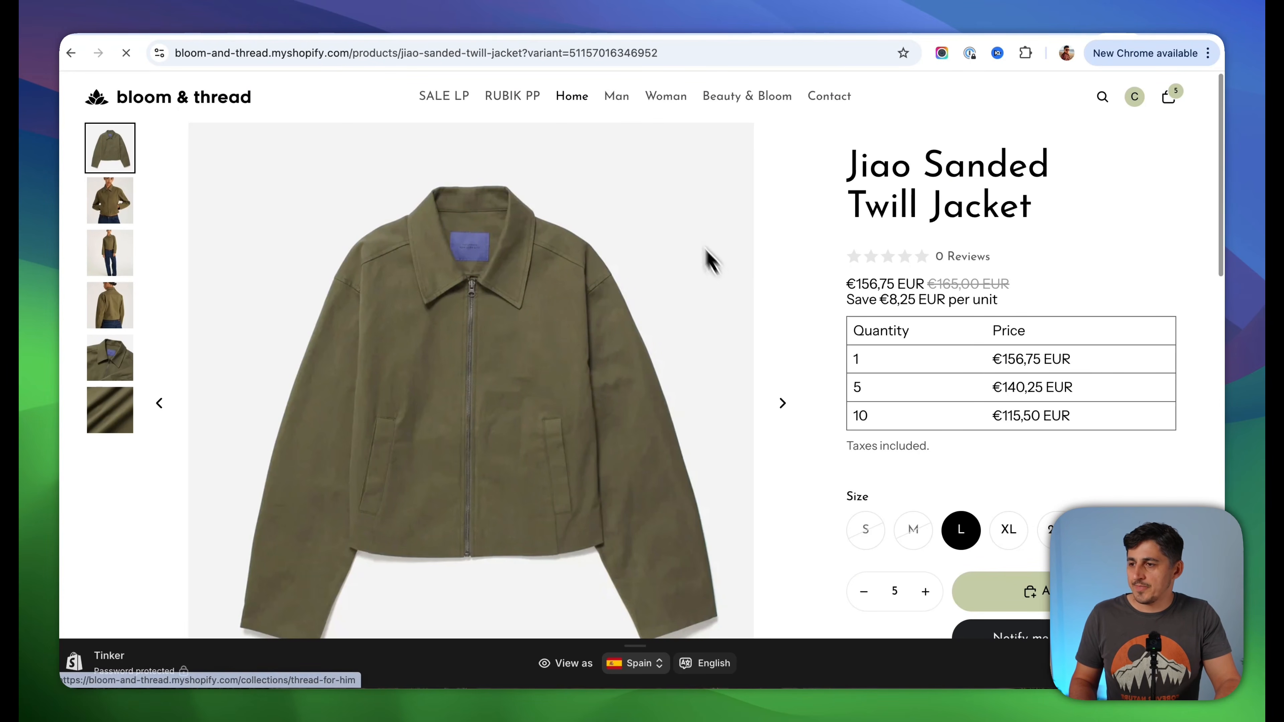
{"action": "scroll", "coordinate": [752, 354], "scroll_direction": "down", "scroll_amount": 10}
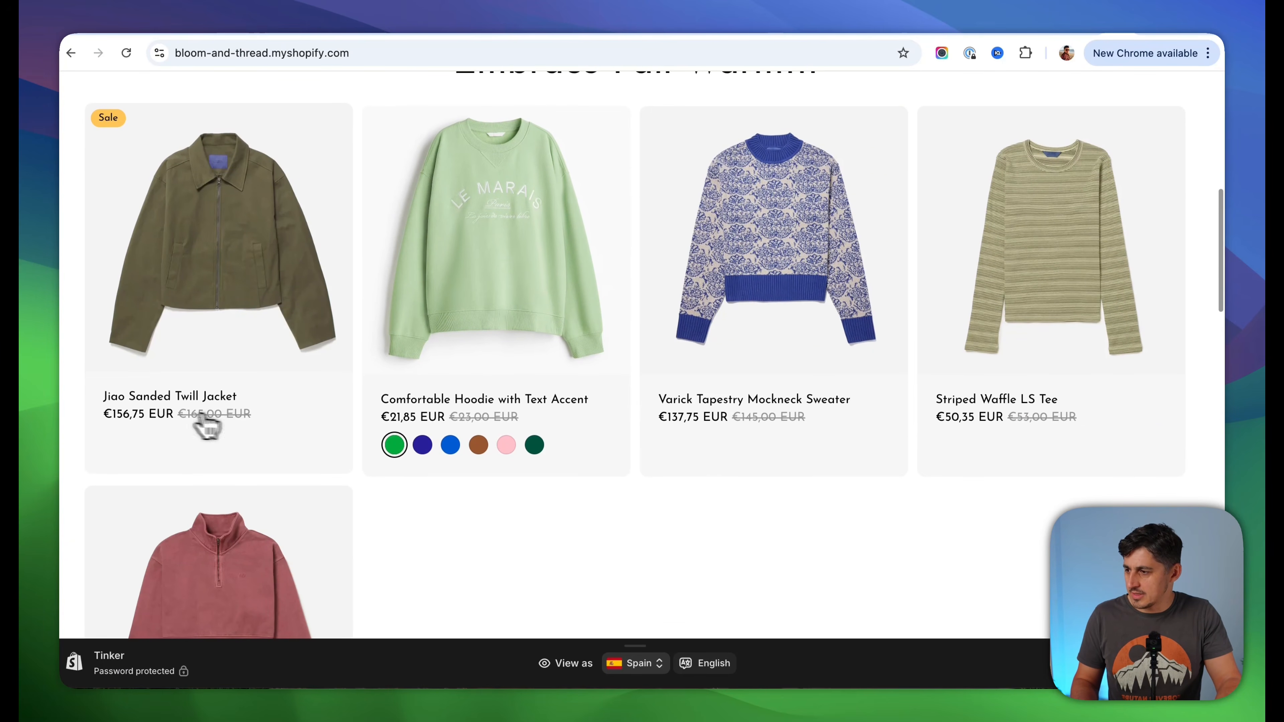
{"action": "scroll", "coordinate": [253, 409], "scroll_direction": "down", "scroll_amount": 5}
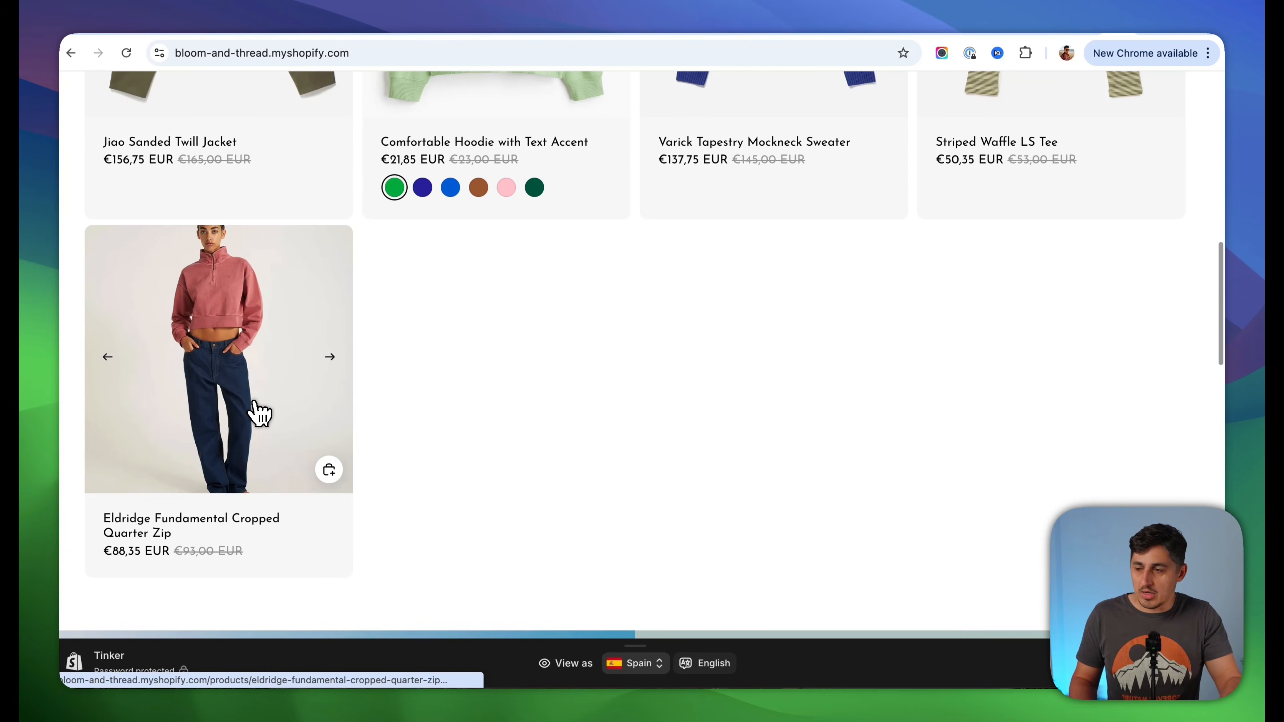
Open the Eldridge Fundamental Cropped Quarter Zip product from the home page and examine its wholesale price and per-unit saving
{"action": "scroll", "coordinate": [487, 385], "scroll_direction": "down", "scroll_amount": 6}
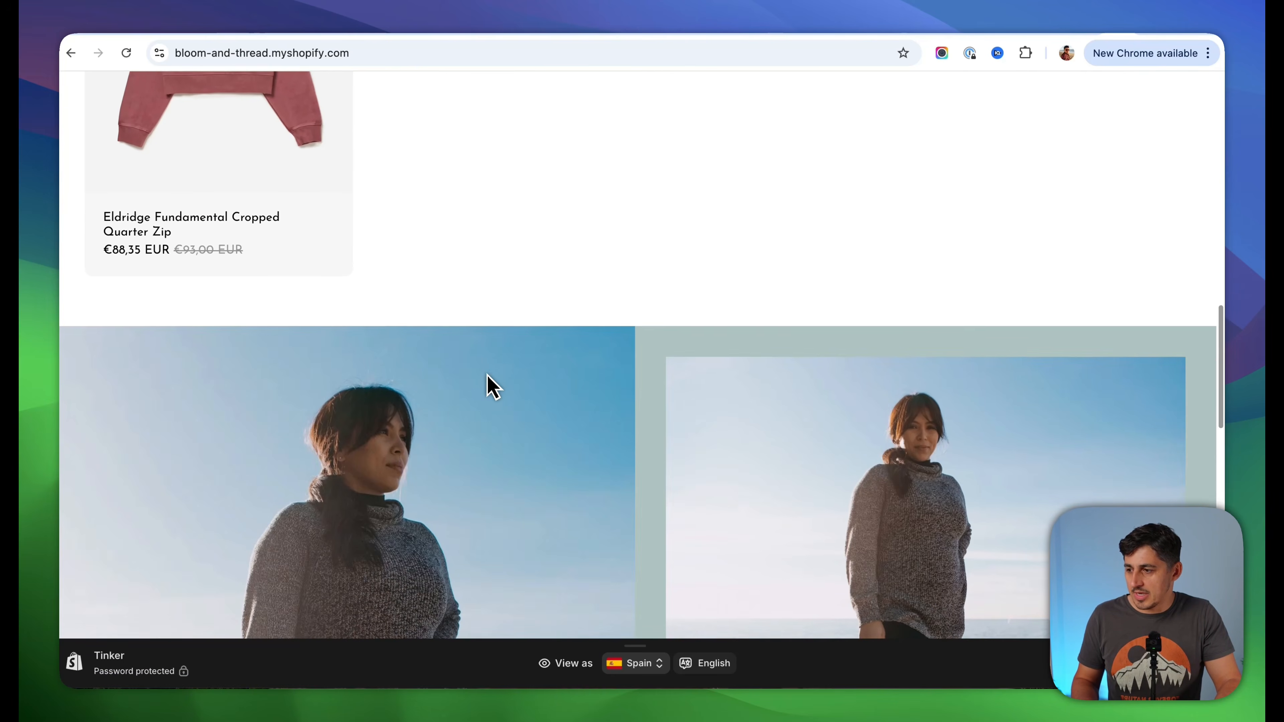
{"action": "scroll", "coordinate": [487, 383], "scroll_direction": "up", "scroll_amount": 4}
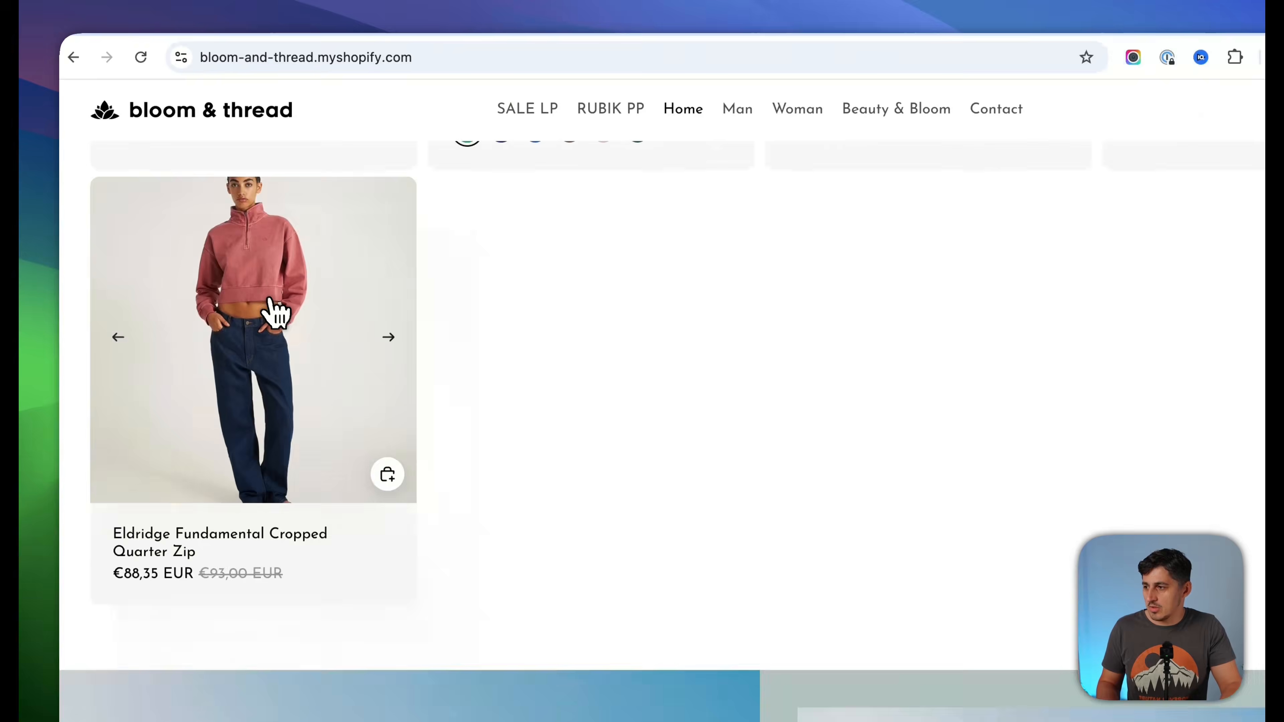
{"action": "left_click", "coordinate": [238, 257]}
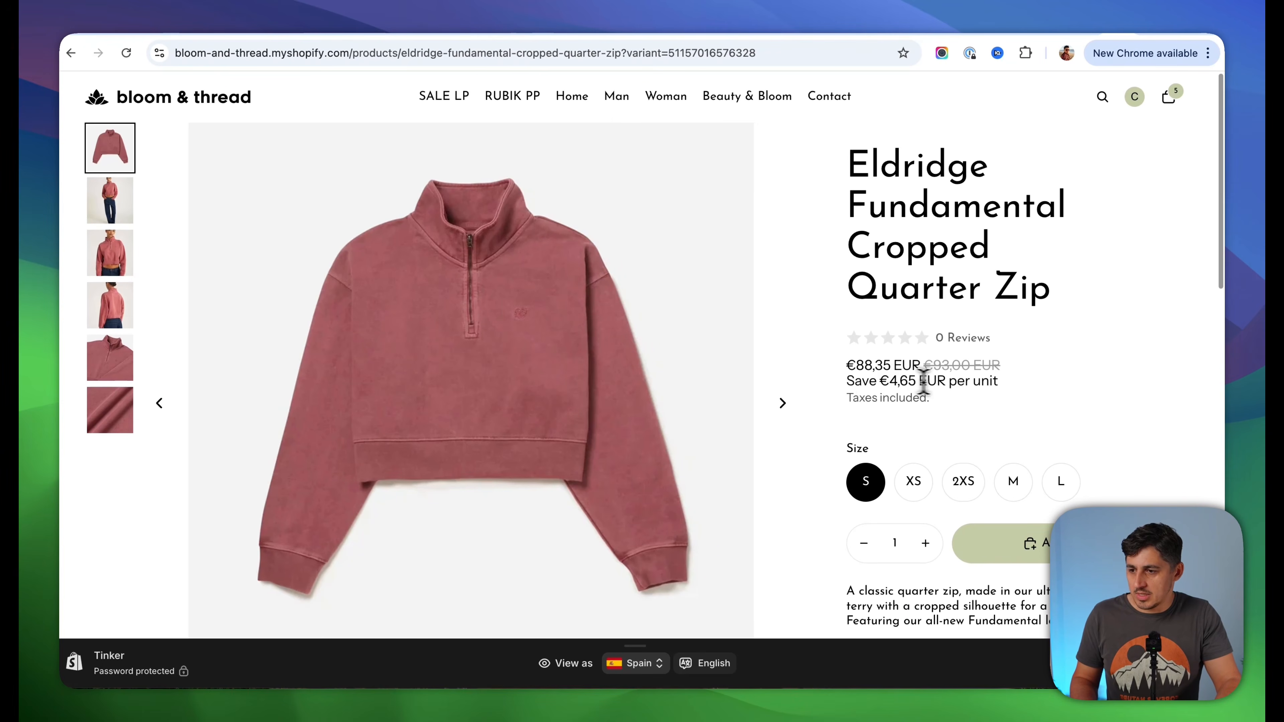
{"action": "left_click_drag", "start_coordinate": [847, 365], "coordinate": [922, 382]}
{"action": "left_click", "coordinate": [955, 383]}
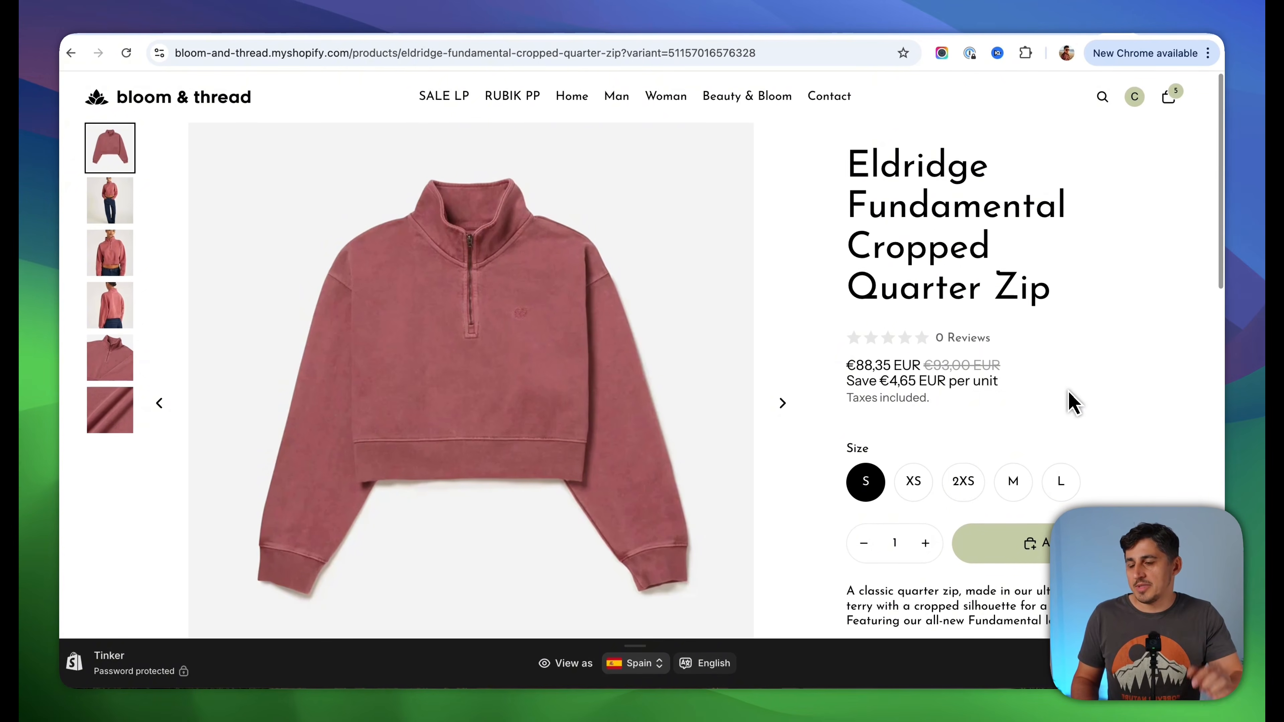
Add one size S Eldridge Fundamental Cropped Quarter Zip to the cart
{"action": "scroll", "coordinate": [1074, 402], "scroll_direction": "down", "scroll_amount": 2}
{"action": "scroll", "coordinate": [1138, 362], "scroll_direction": "up", "scroll_amount": 2}
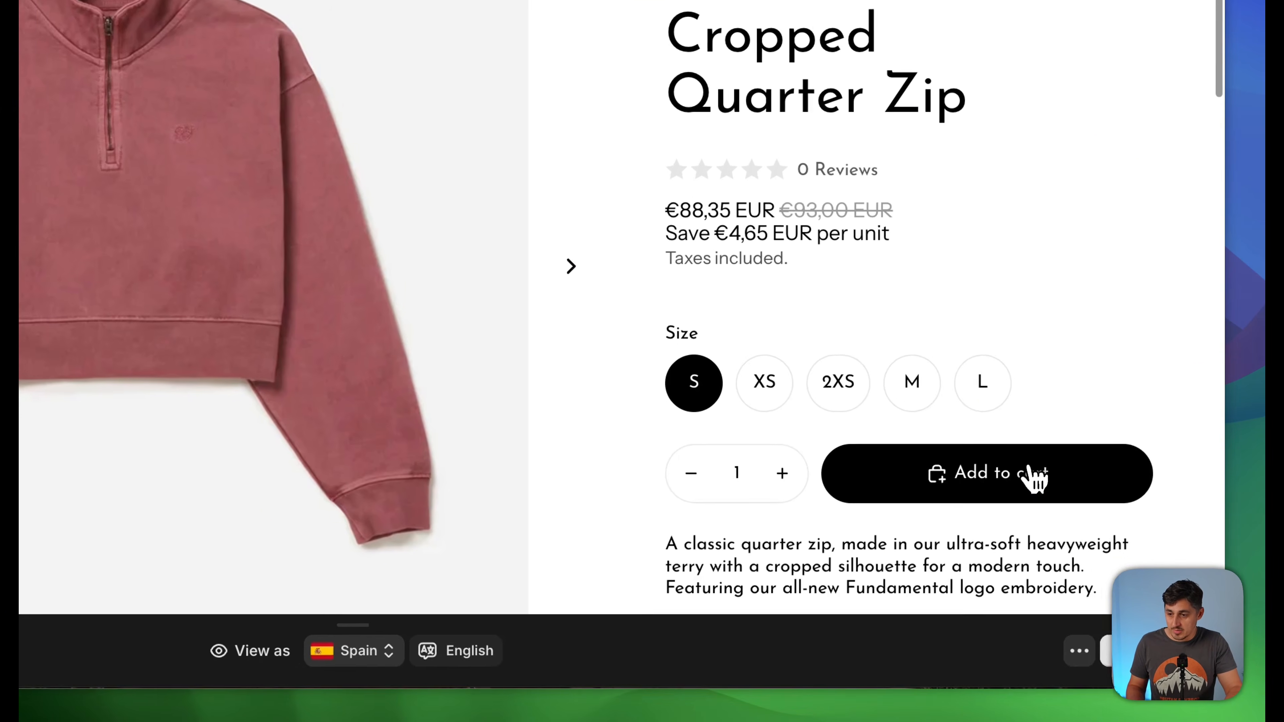
{"action": "left_click", "coordinate": [1092, 546]}
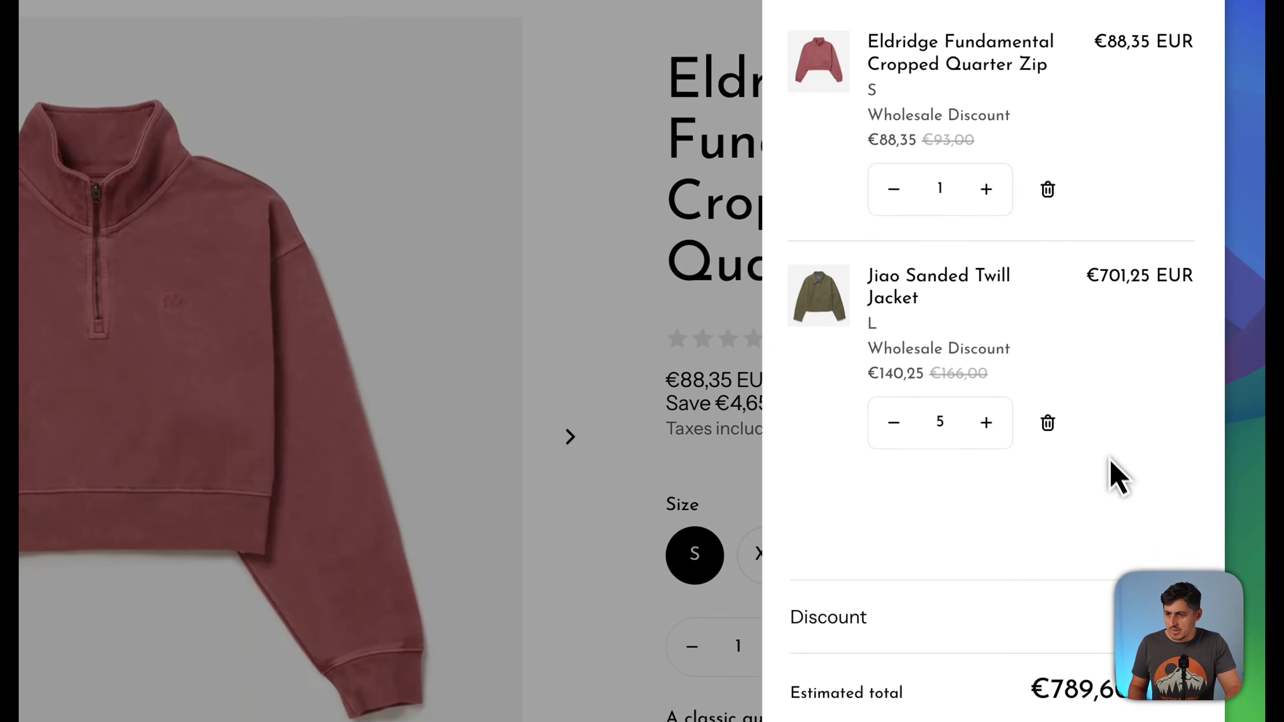
Check the Wholesale Discount labels and discounted prices of both cart items, and close the cart
{"action": "left_click_drag", "start_coordinate": [868, 316], "coordinate": [962, 328]}
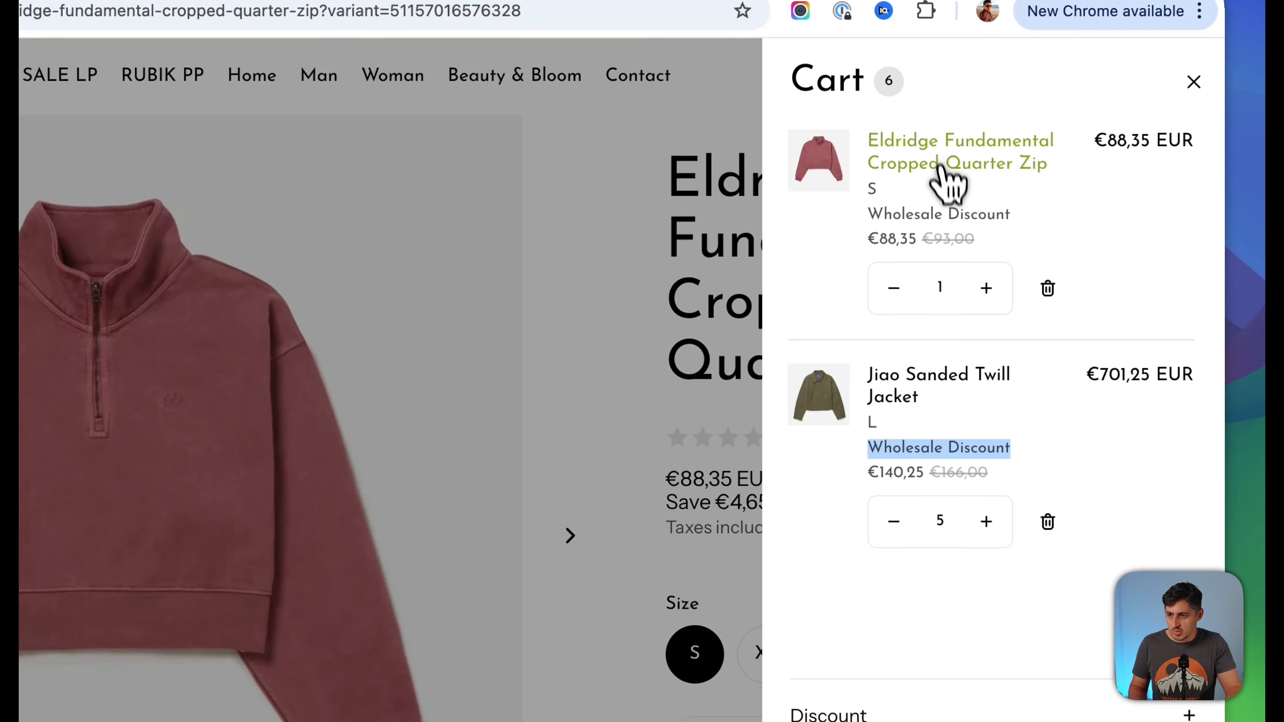
{"action": "left_click_drag", "start_coordinate": [870, 237], "coordinate": [1037, 253]}
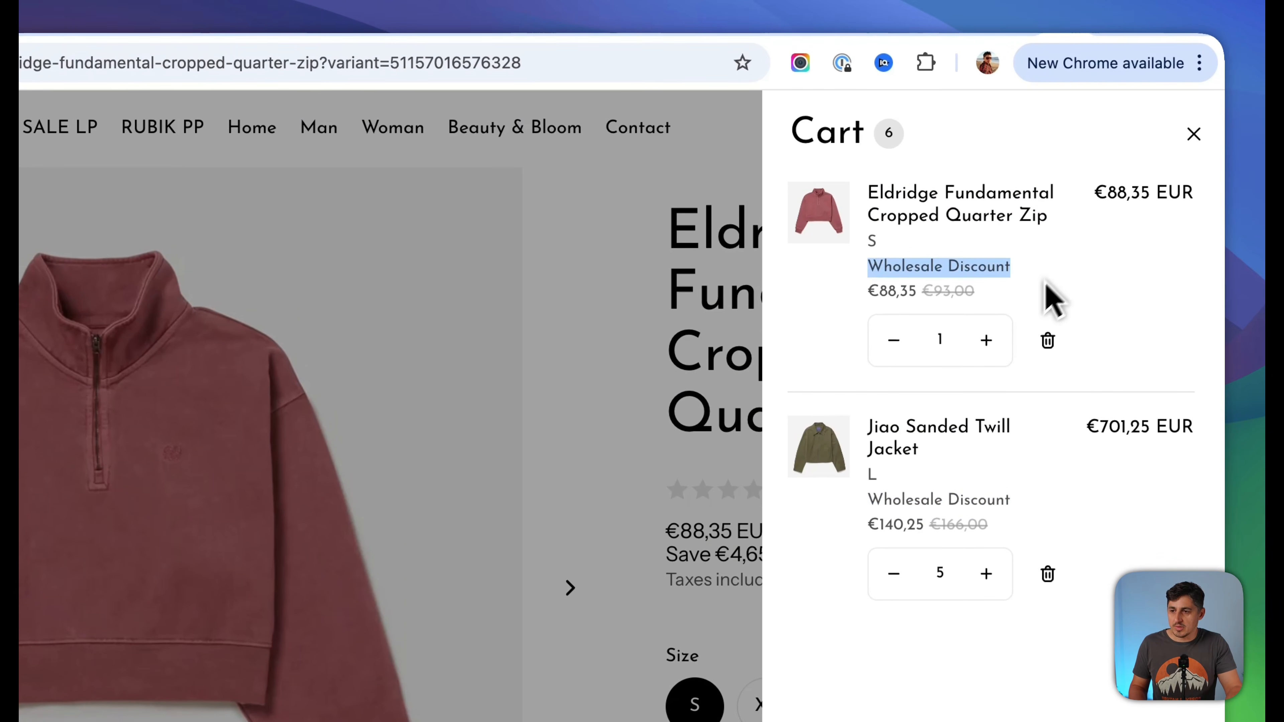
{"action": "triple_click", "coordinate": [908, 267]}
{"action": "left_click", "coordinate": [837, 311]}
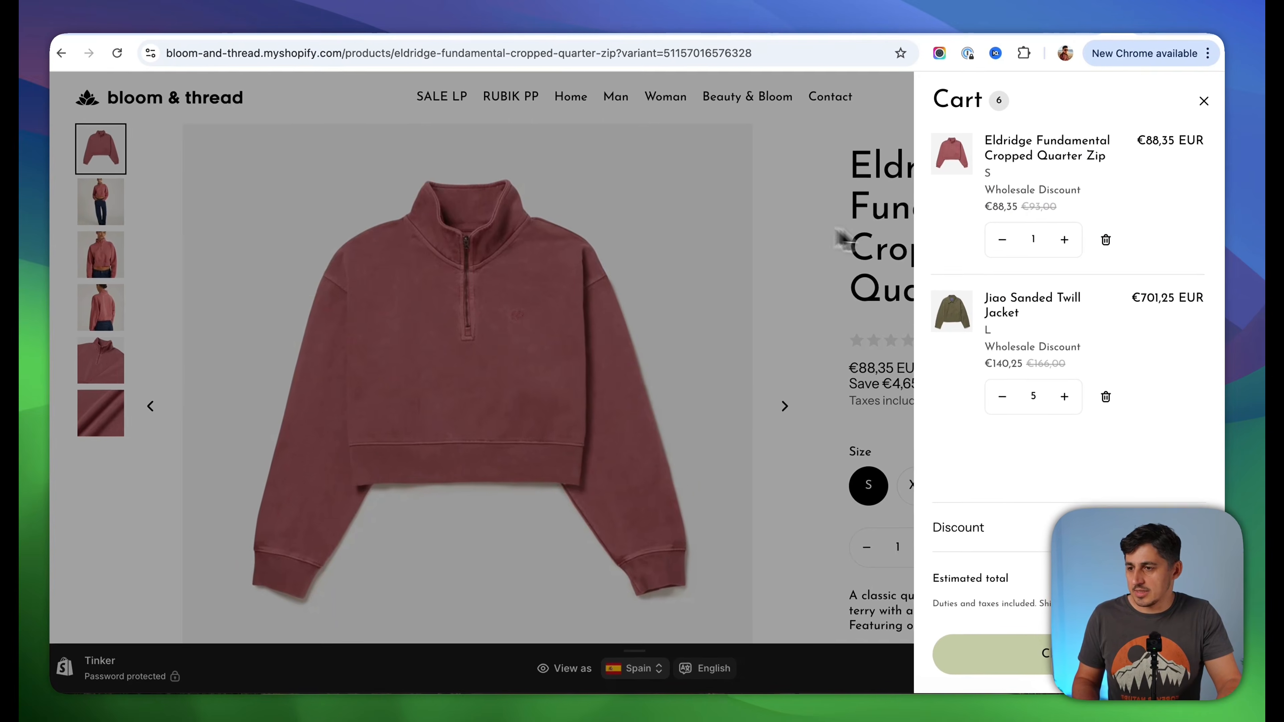
{"action": "left_click", "coordinate": [620, 336]}
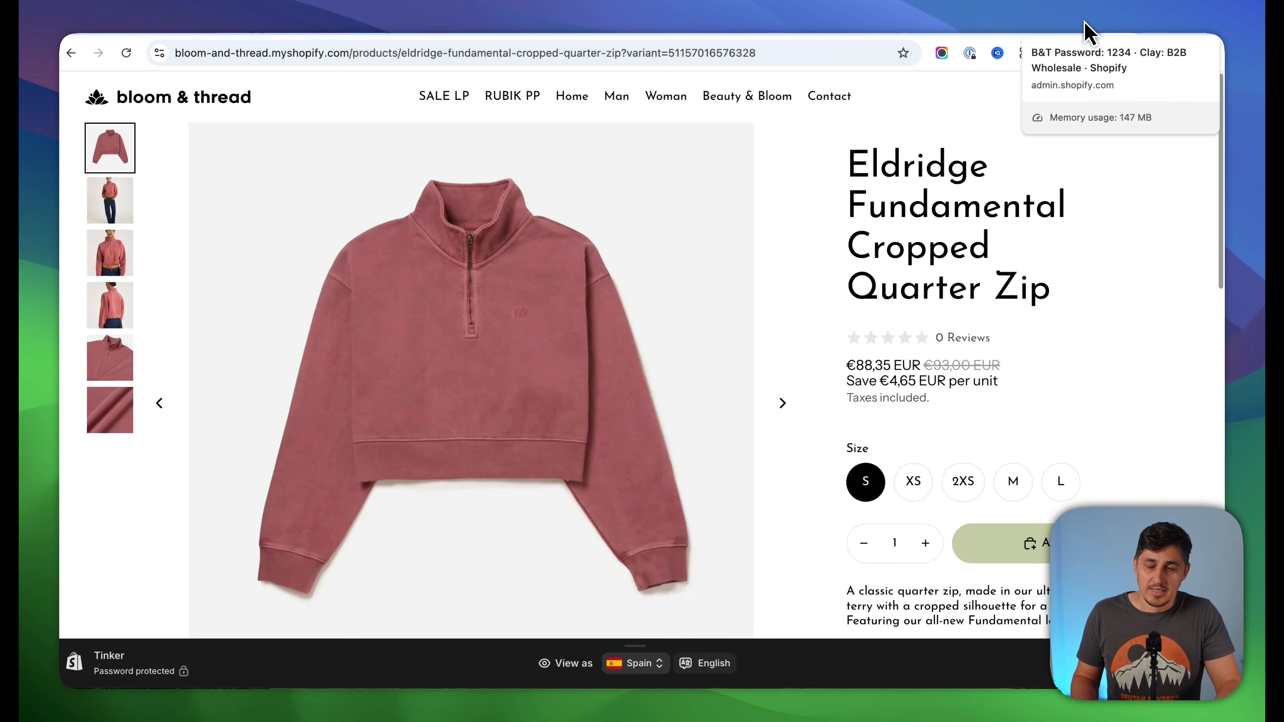
Return to the Clay: B2B Wholesale pricing rules in the Shopify admin, open Basic Wholesale Pricing and review its configuration
{"action": "left_click", "coordinate": [1088, 32]}
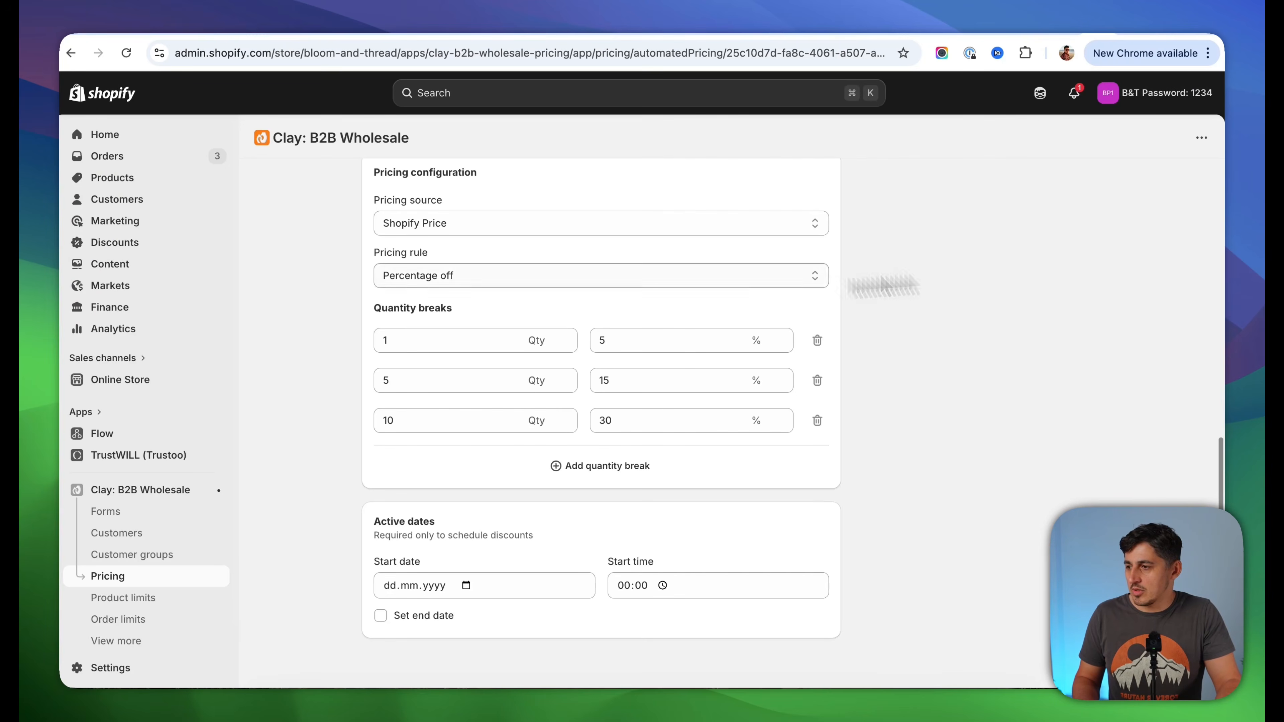
{"action": "scroll", "coordinate": [368, 269], "scroll_direction": "up", "scroll_amount": 5}
{"action": "scroll", "coordinate": [450, 401], "scroll_direction": "up", "scroll_amount": 5}
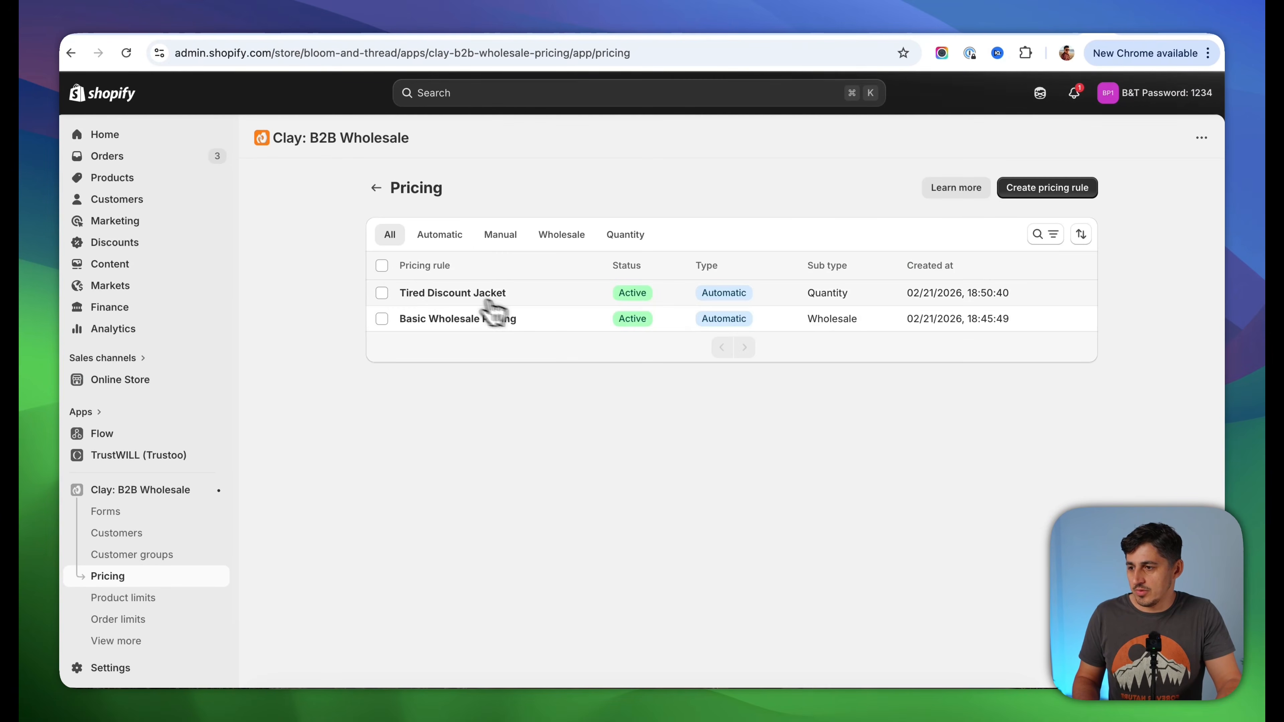
{"action": "left_click", "coordinate": [432, 322]}
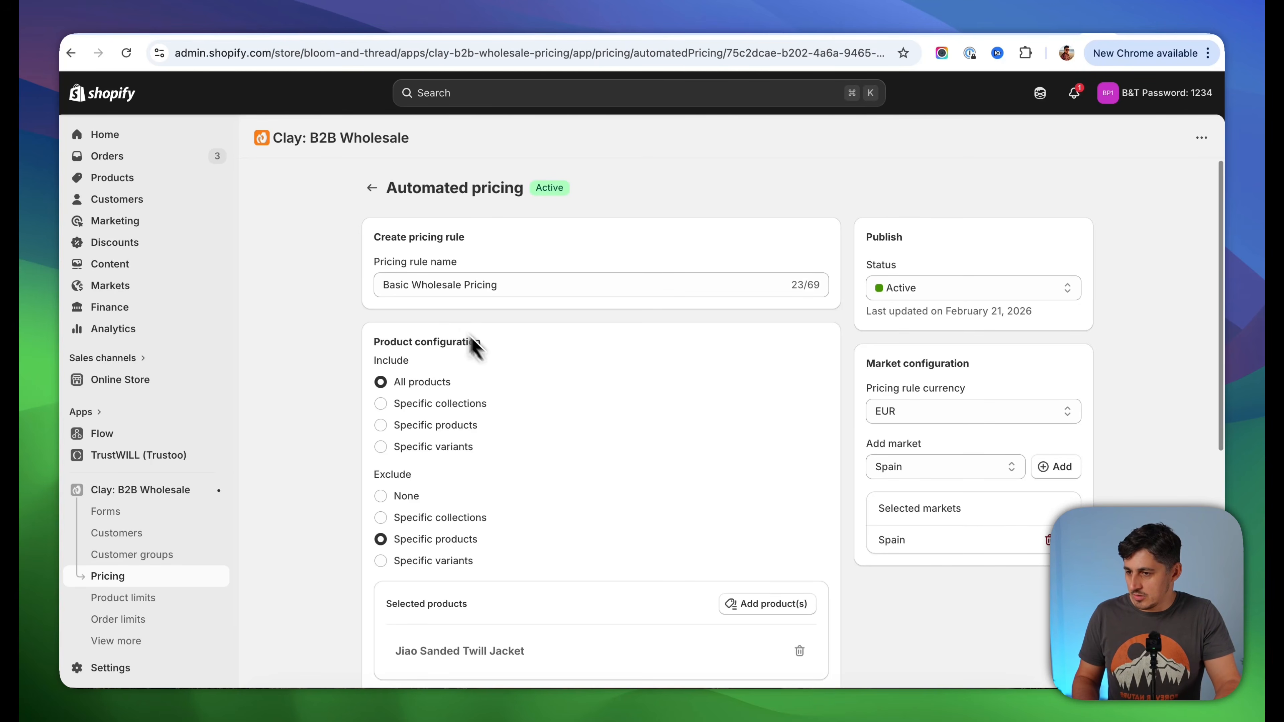
{"action": "scroll", "coordinate": [486, 373], "scroll_direction": "down", "scroll_amount": 10}
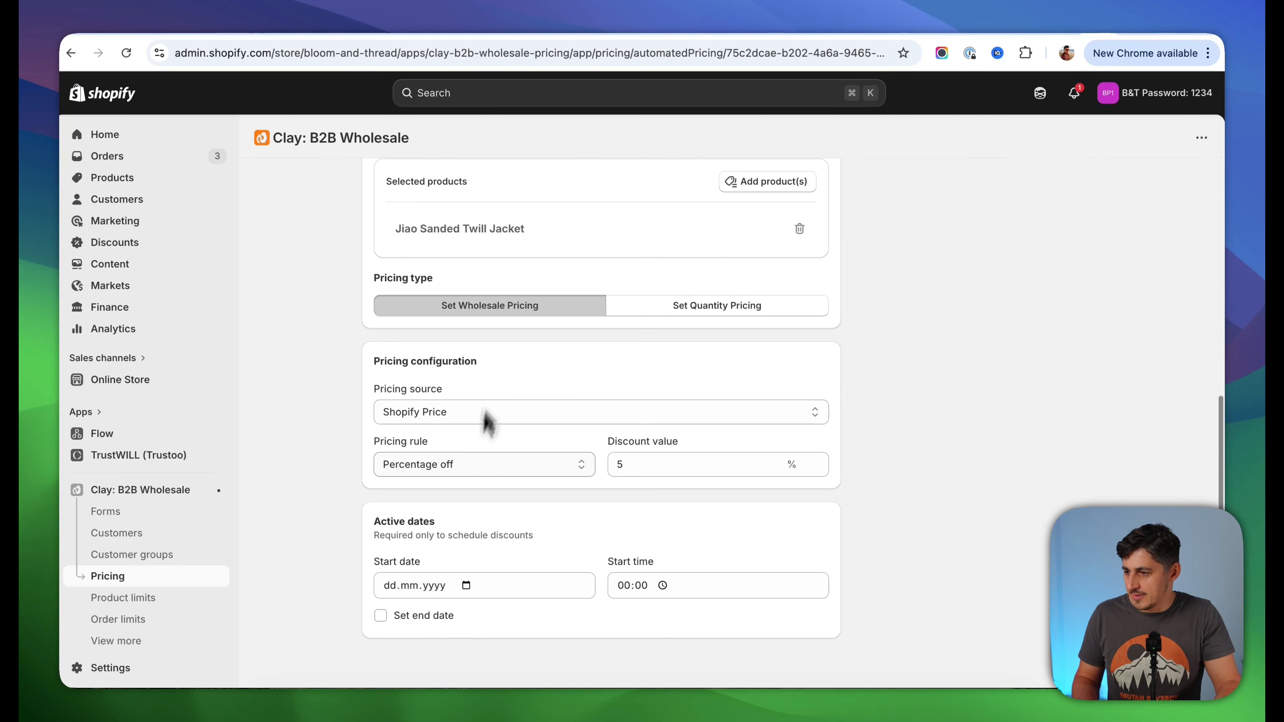
{"action": "scroll", "coordinate": [426, 483], "scroll_direction": "up", "scroll_amount": 10}
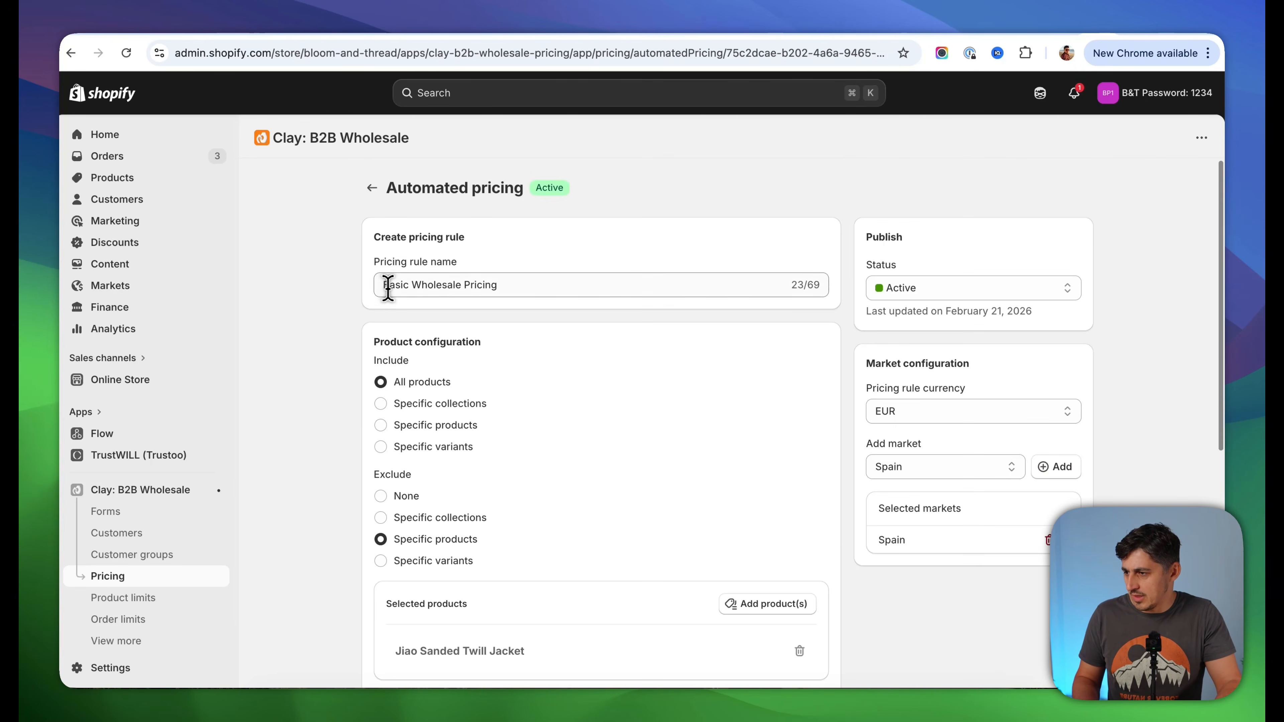
{"action": "scroll", "coordinate": [360, 400], "scroll_direction": "down", "scroll_amount": 9}
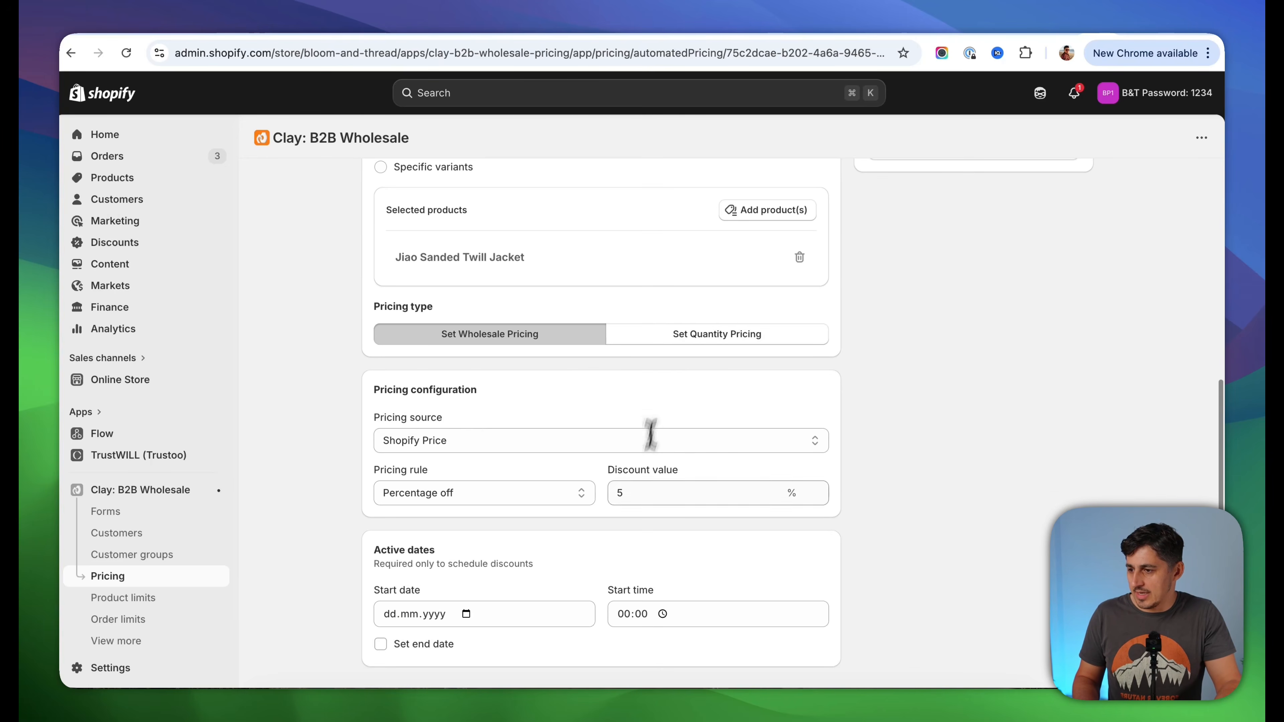
Set the Basic Wholesale Pricing rule's percentage-off discount value to 50 and save the rule
{"action": "left_click", "coordinate": [646, 495]}
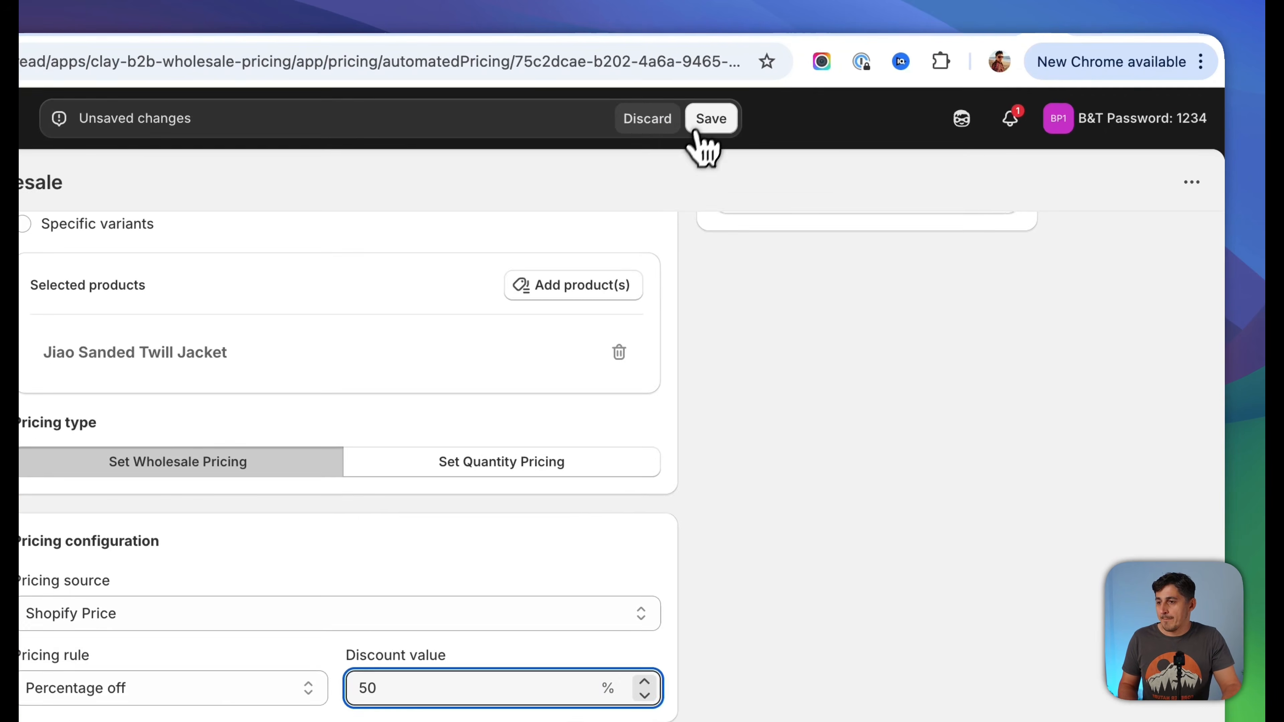
{"action": "left_click", "coordinate": [864, 93]}
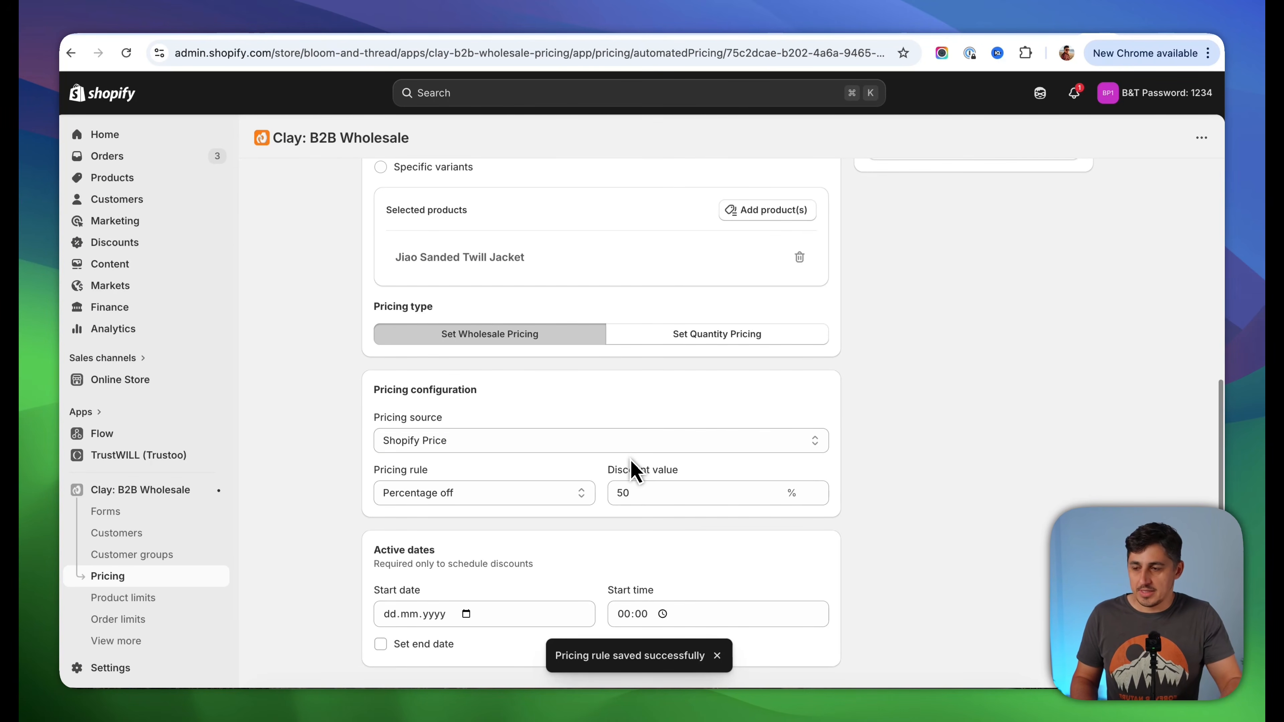
{"action": "scroll", "coordinate": [799, 448], "scroll_direction": "up", "scroll_amount": 8}
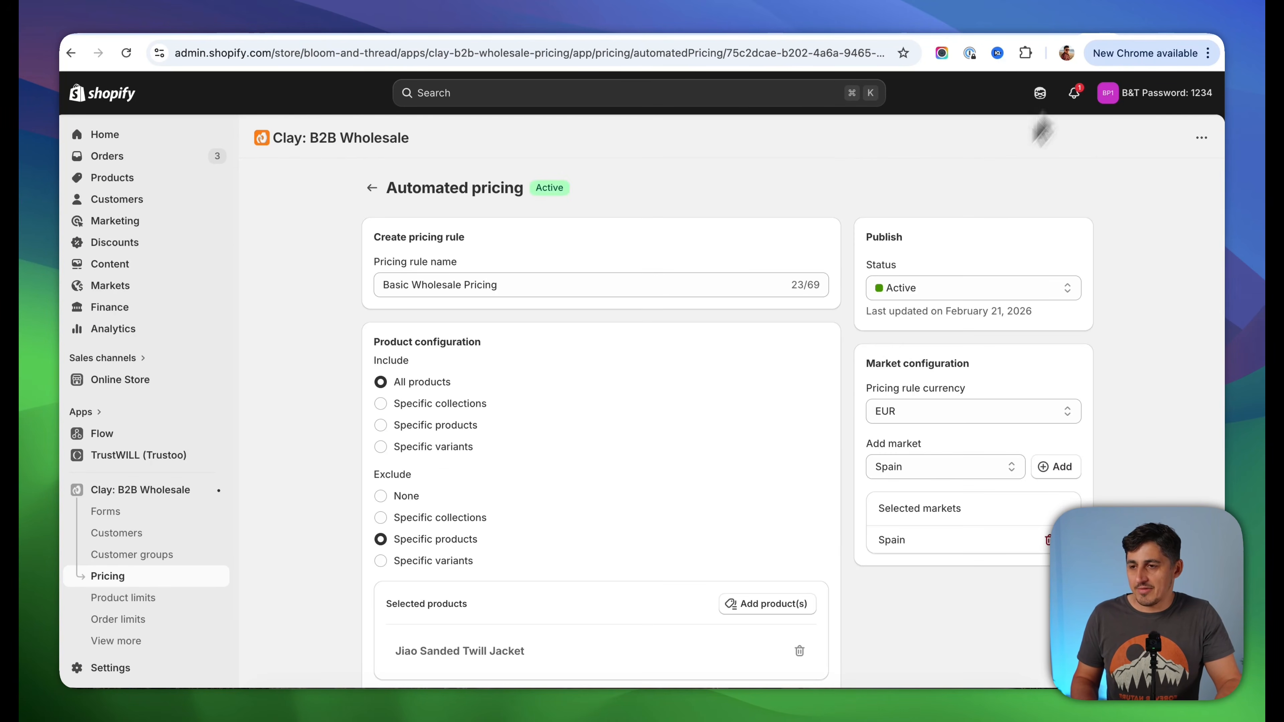
Switch back to the storefront's Eldridge quarter zip page and check its updated wholesale price against the original price
{"action": "left_click", "coordinate": [1119, 25]}
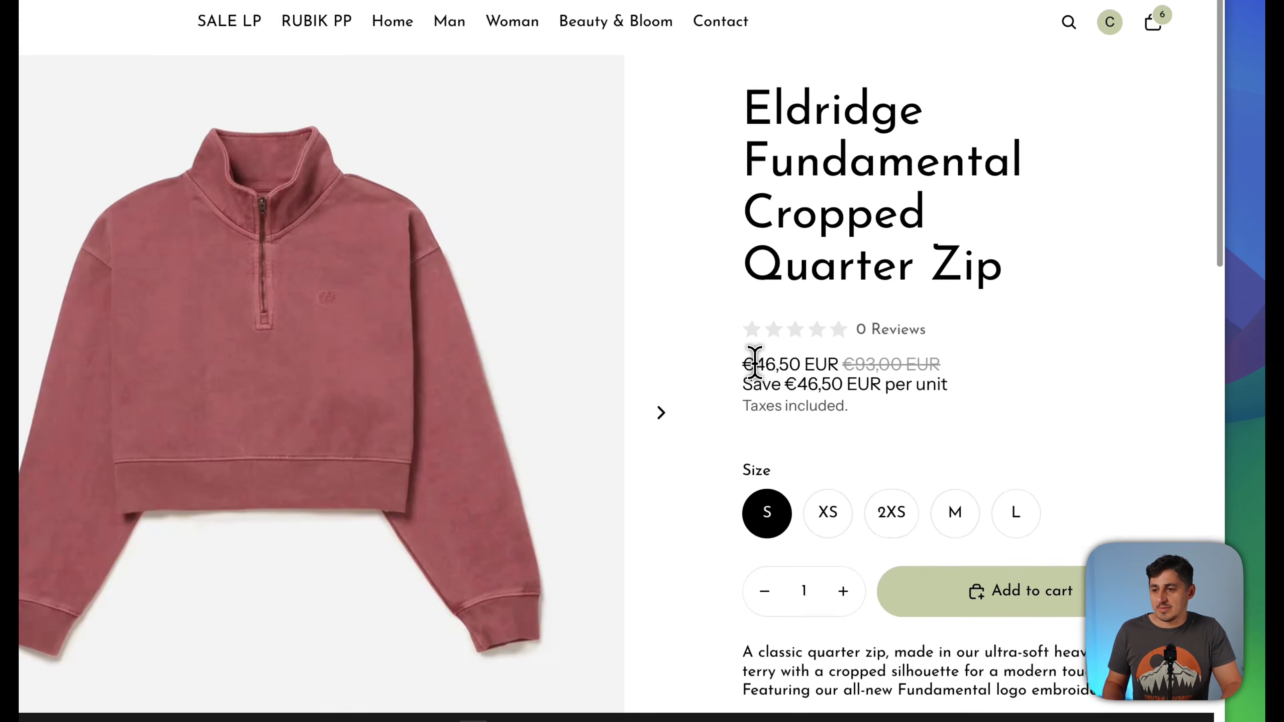
{"action": "left_click_drag", "start_coordinate": [848, 365], "coordinate": [894, 366]}
{"action": "left_click", "coordinate": [898, 366]}
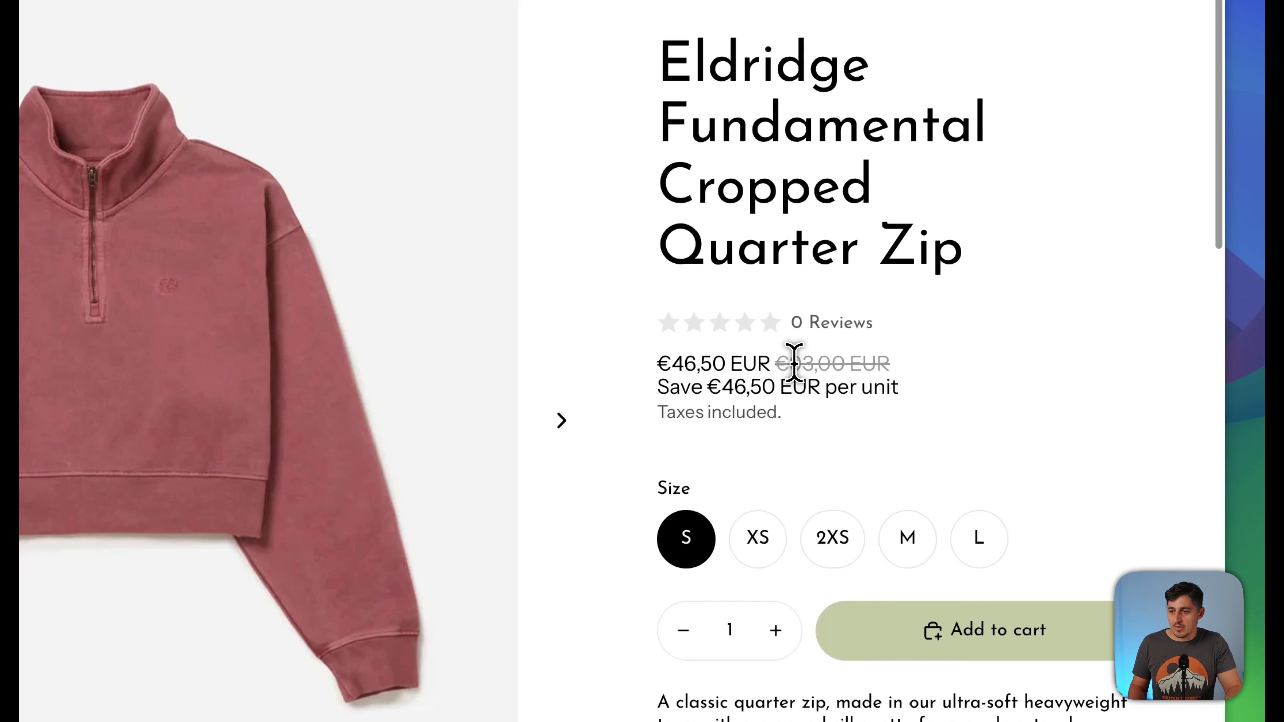
{"action": "left_click_drag", "start_coordinate": [657, 364], "coordinate": [832, 365]}
{"action": "left_click", "coordinate": [835, 365]}
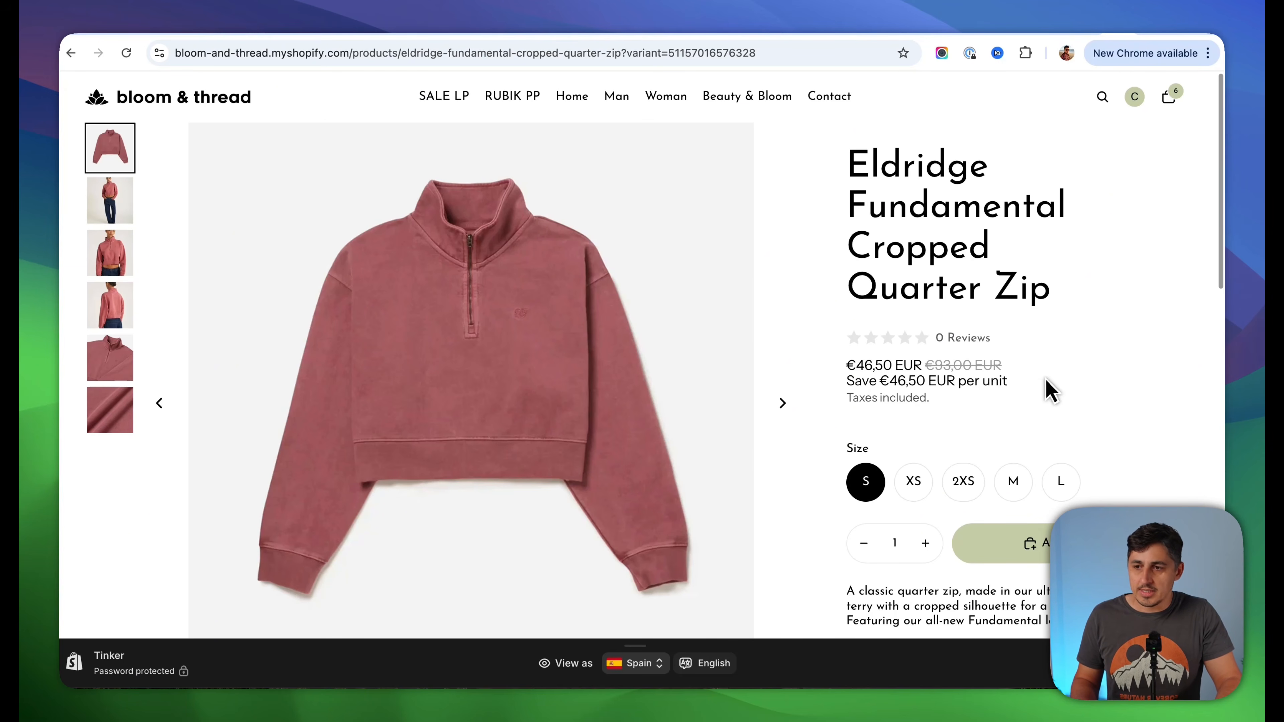
Go to the store's collections/all page and examine the wholesale prices across the full product list
{"action": "left_click_drag", "start_coordinate": [354, 53], "coordinate": [600, 53]}
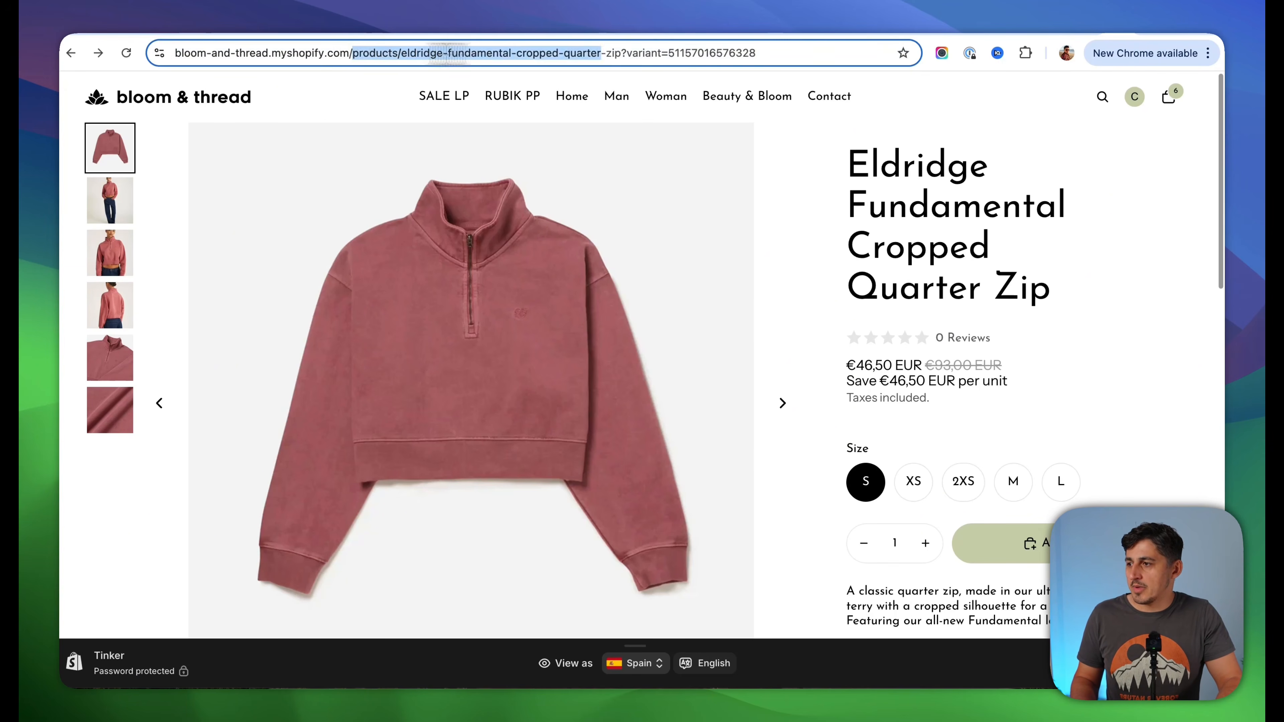
{"action": "left_click_drag", "start_coordinate": [600, 53], "coordinate": [755, 58]}
{"action": "type", "text": "collections/all"}
{"action": "key", "text": "Return"}
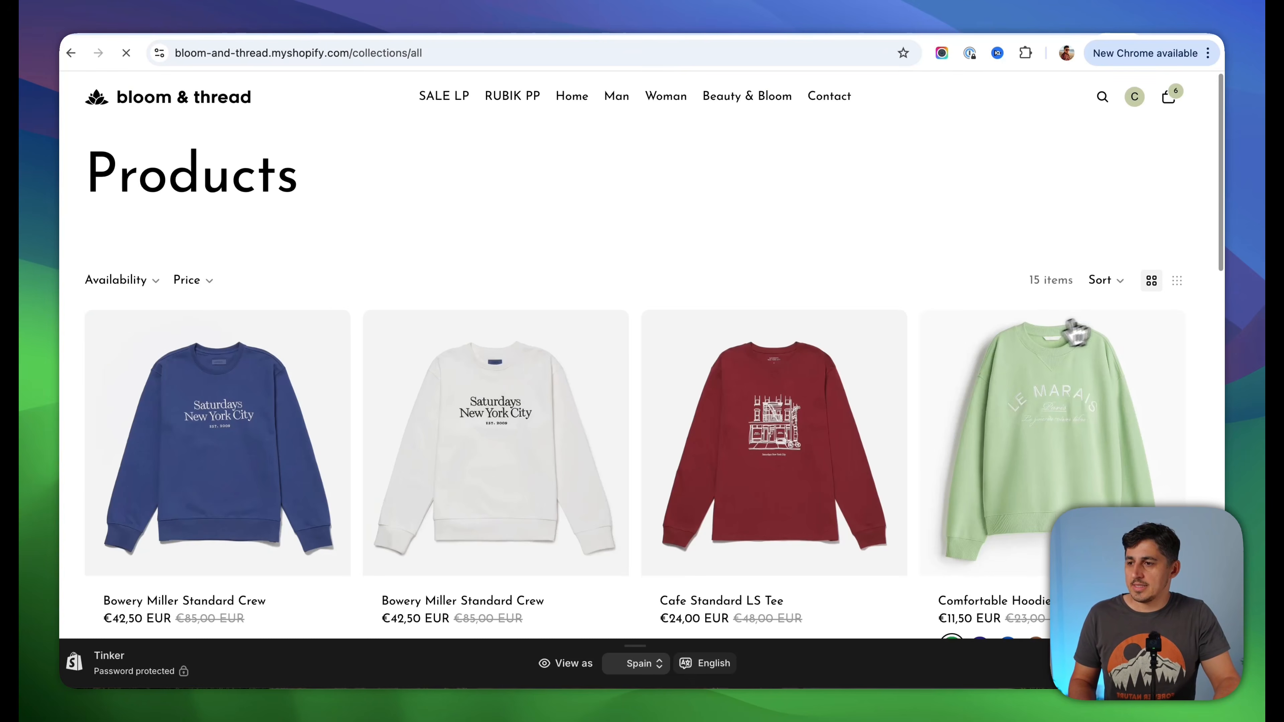
{"action": "scroll", "coordinate": [925, 350], "scroll_direction": "down", "scroll_amount": 2}
{"action": "scroll", "coordinate": [921, 350], "scroll_direction": "down", "scroll_amount": 3}
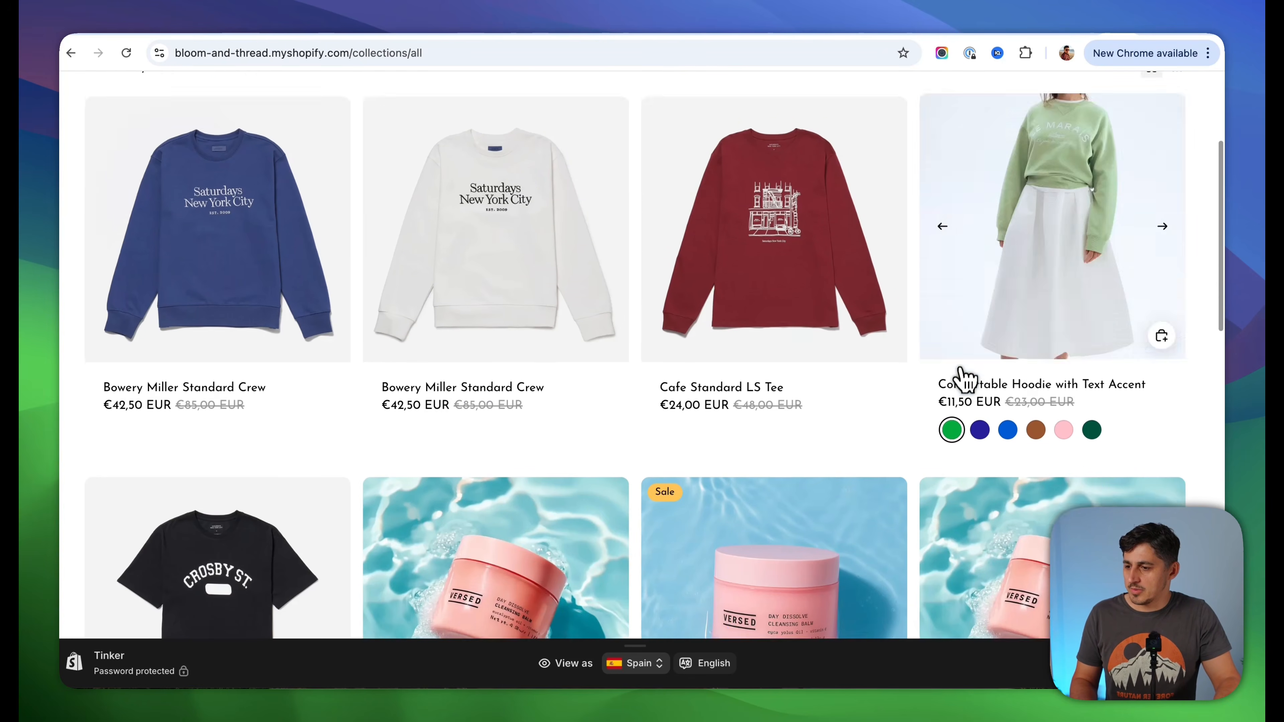
{"action": "scroll", "coordinate": [901, 403], "scroll_direction": "down", "scroll_amount": 1}
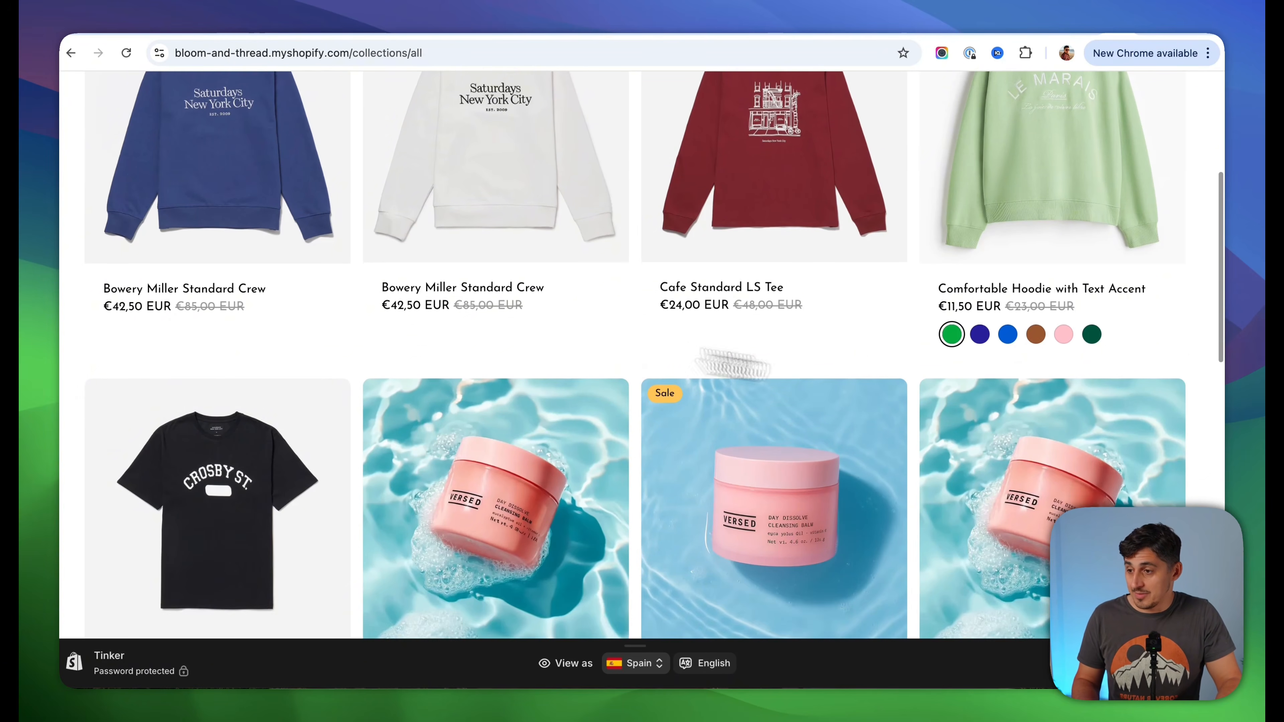
{"action": "scroll", "coordinate": [634, 347], "scroll_direction": "down", "scroll_amount": 3}
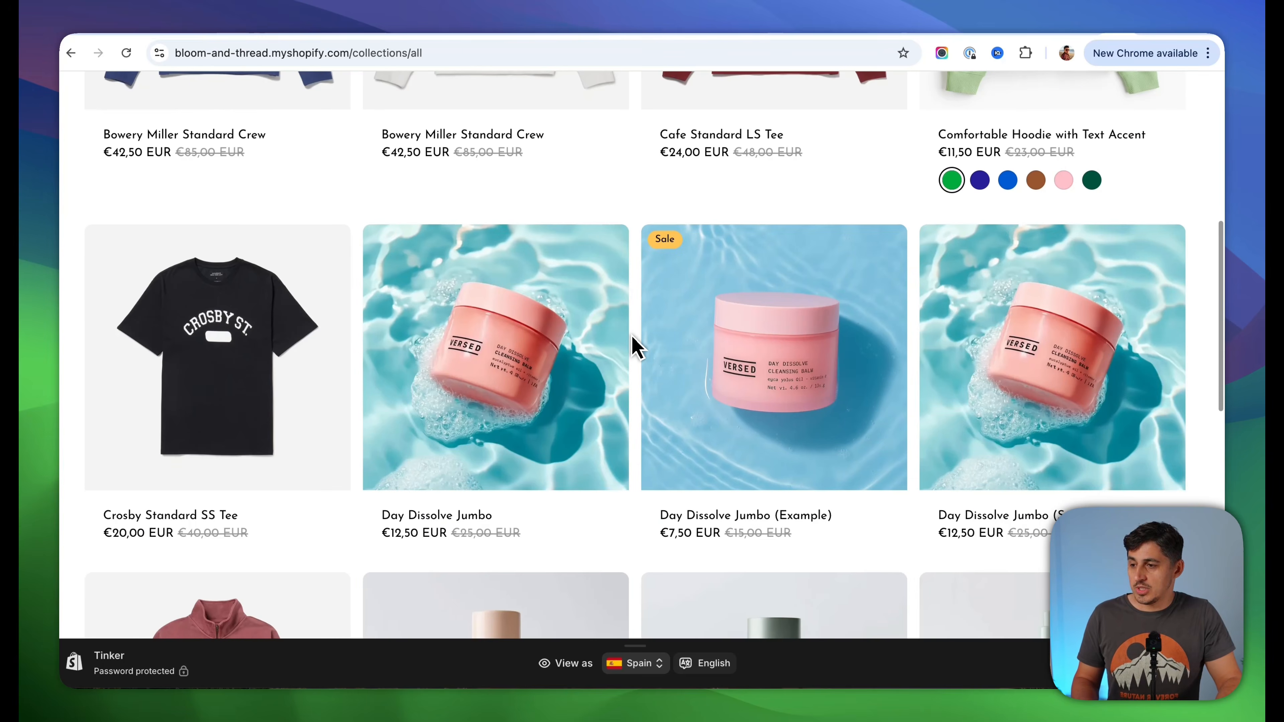
{"action": "scroll", "coordinate": [632, 347], "scroll_direction": "down", "scroll_amount": 4}
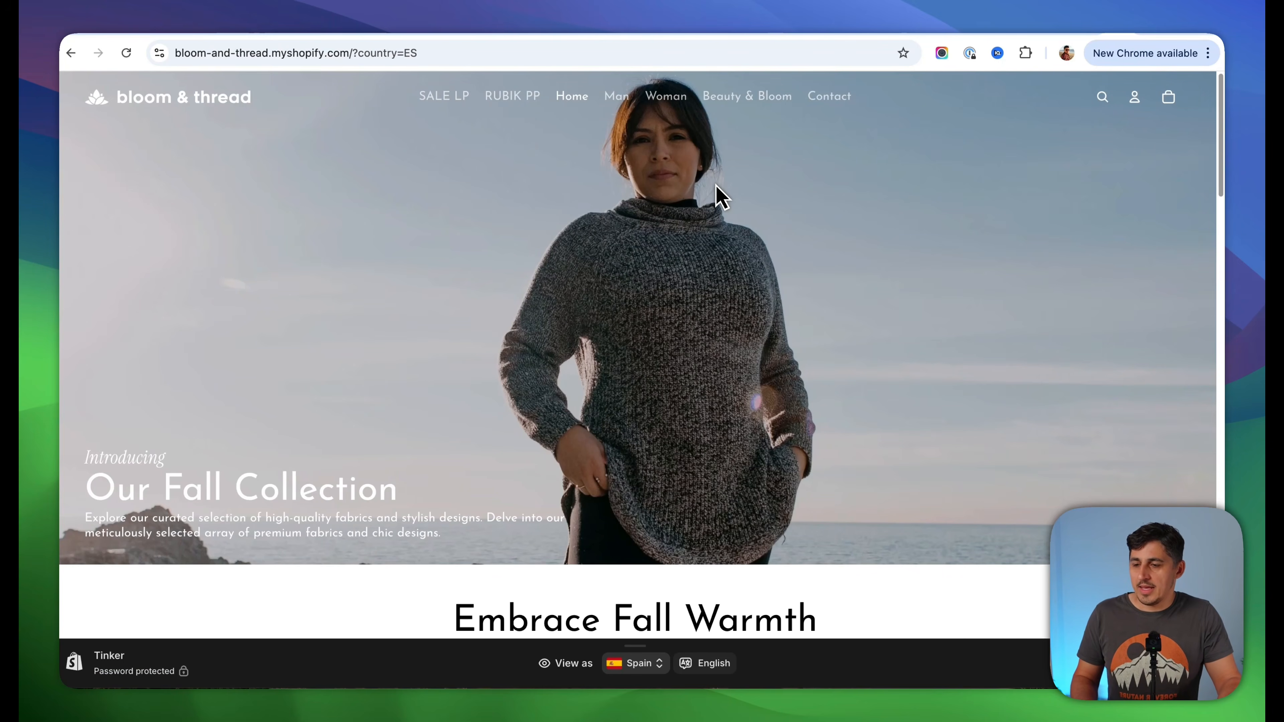
As a logged-out visitor, examine the regular prices on the store's home page and on its collections/all page
{"action": "scroll", "coordinate": [719, 197], "scroll_direction": "down", "scroll_amount": 10}
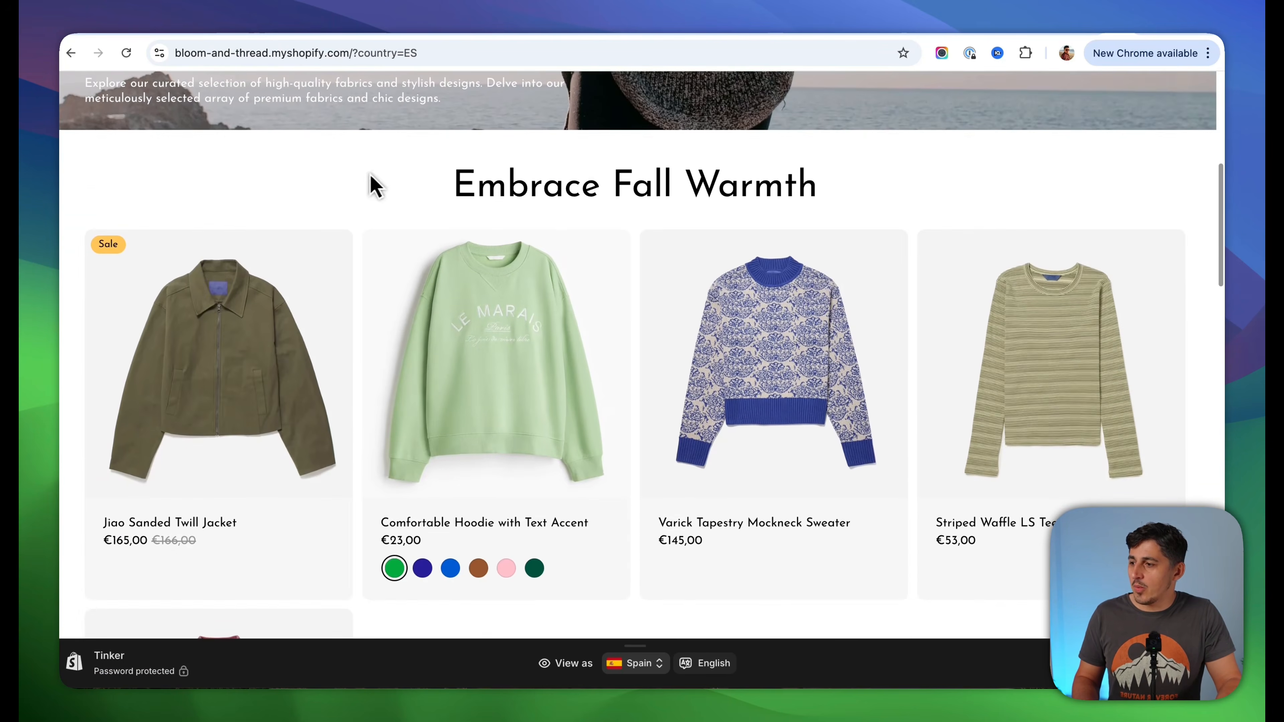
{"action": "scroll", "coordinate": [369, 187], "scroll_direction": "down", "scroll_amount": 2}
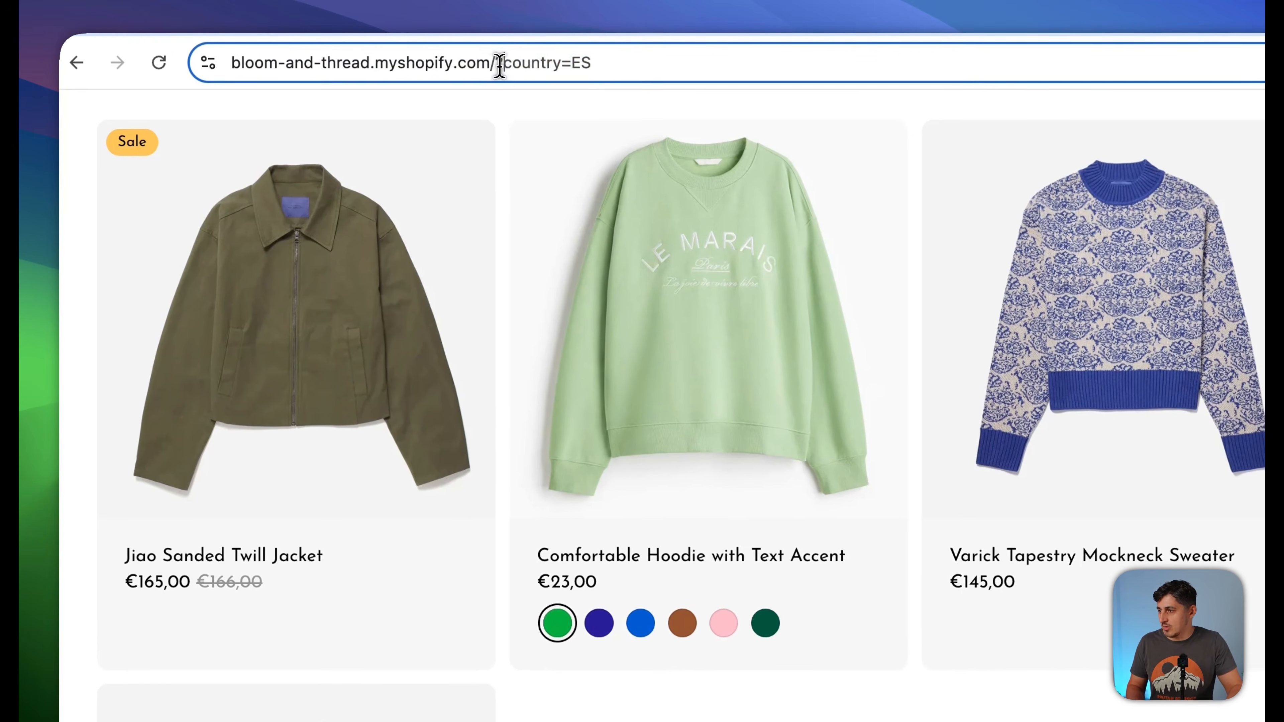
{"action": "left_click_drag", "start_coordinate": [358, 53], "coordinate": [439, 53]}
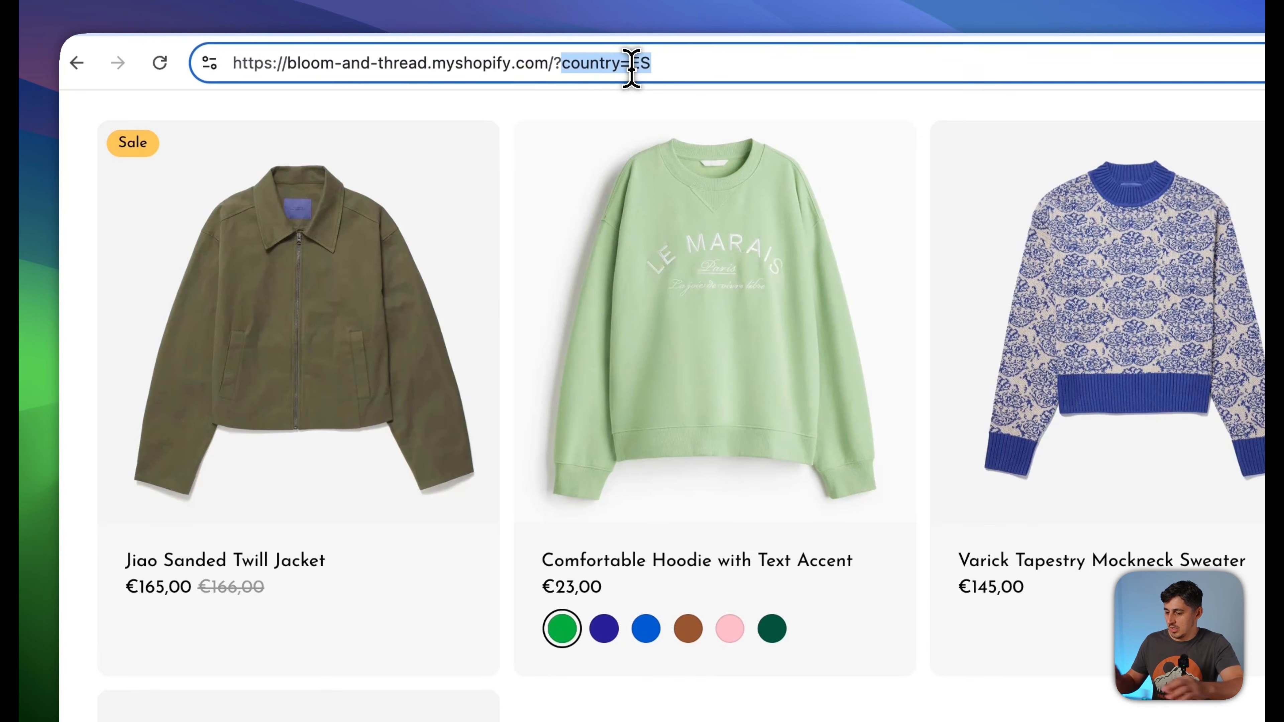
{"action": "key", "text": "BackSpace"}
{"action": "type", "text": "c"}
{"action": "key", "text": "Return"}
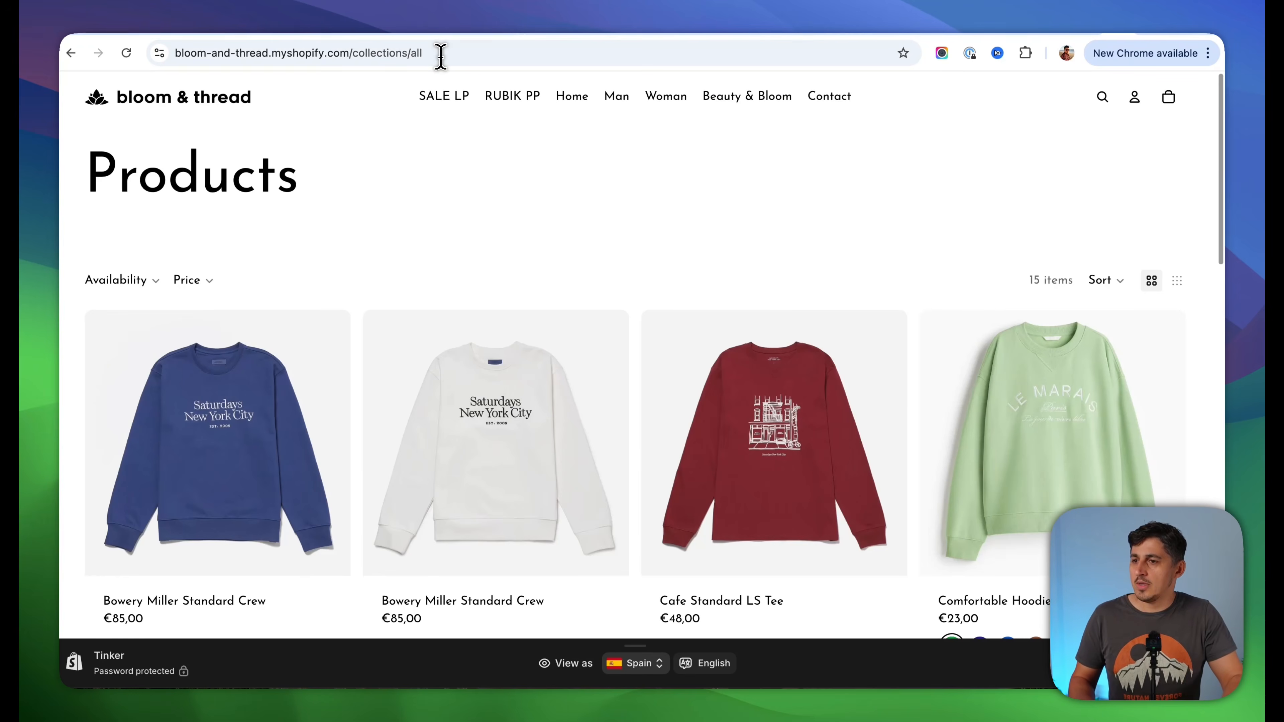
{"action": "scroll", "coordinate": [1126, 230], "scroll_direction": "down", "scroll_amount": 5}
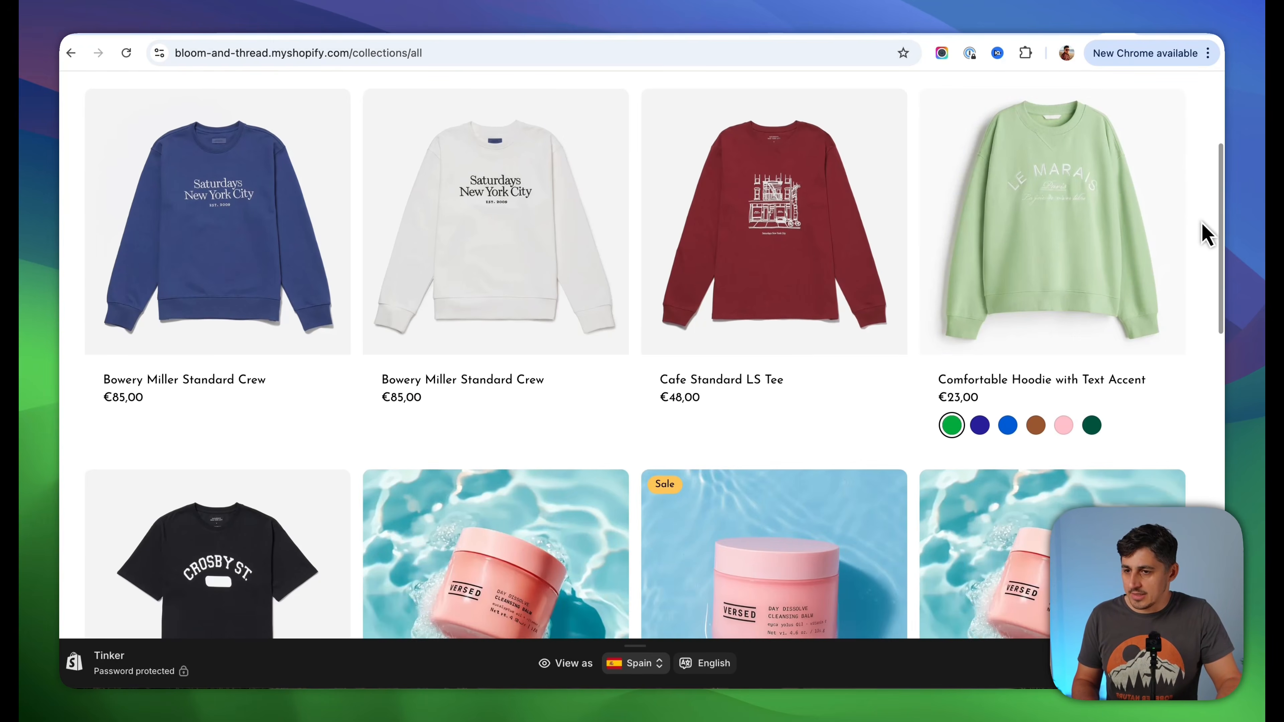
{"action": "scroll", "coordinate": [1206, 236], "scroll_direction": "down", "scroll_amount": 8}
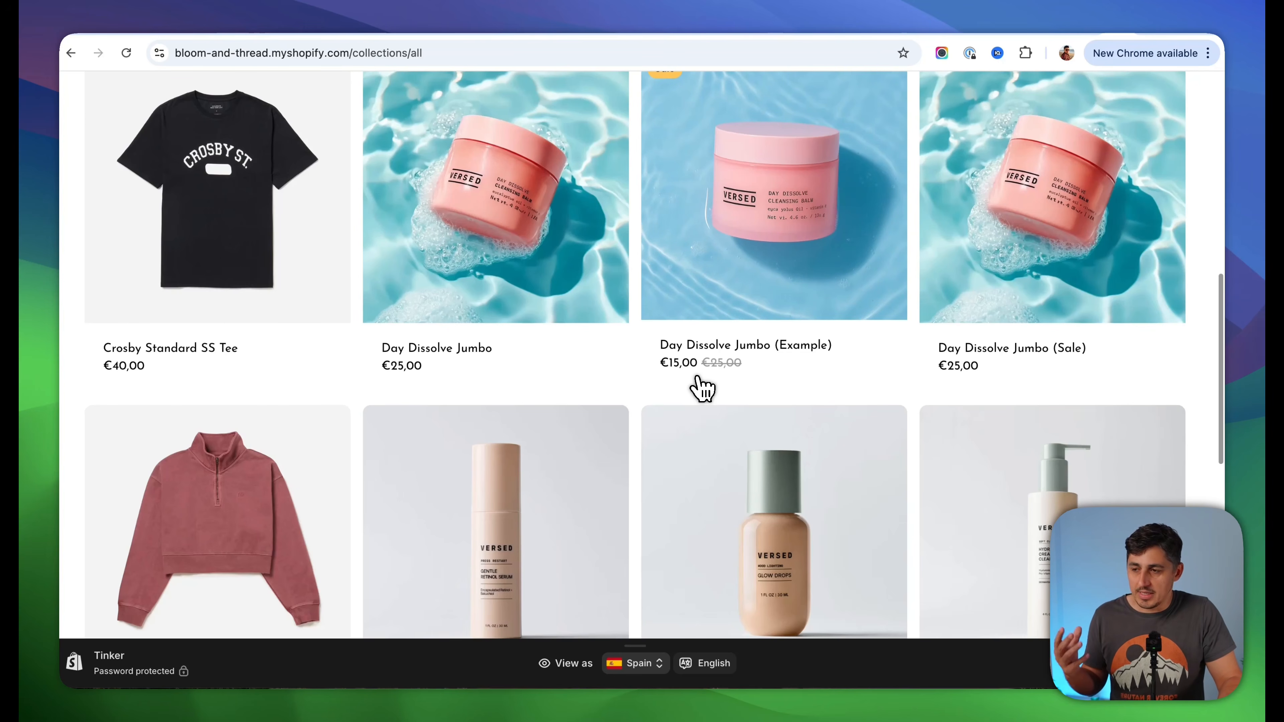
{"action": "scroll", "coordinate": [913, 372], "scroll_direction": "down", "scroll_amount": 1}
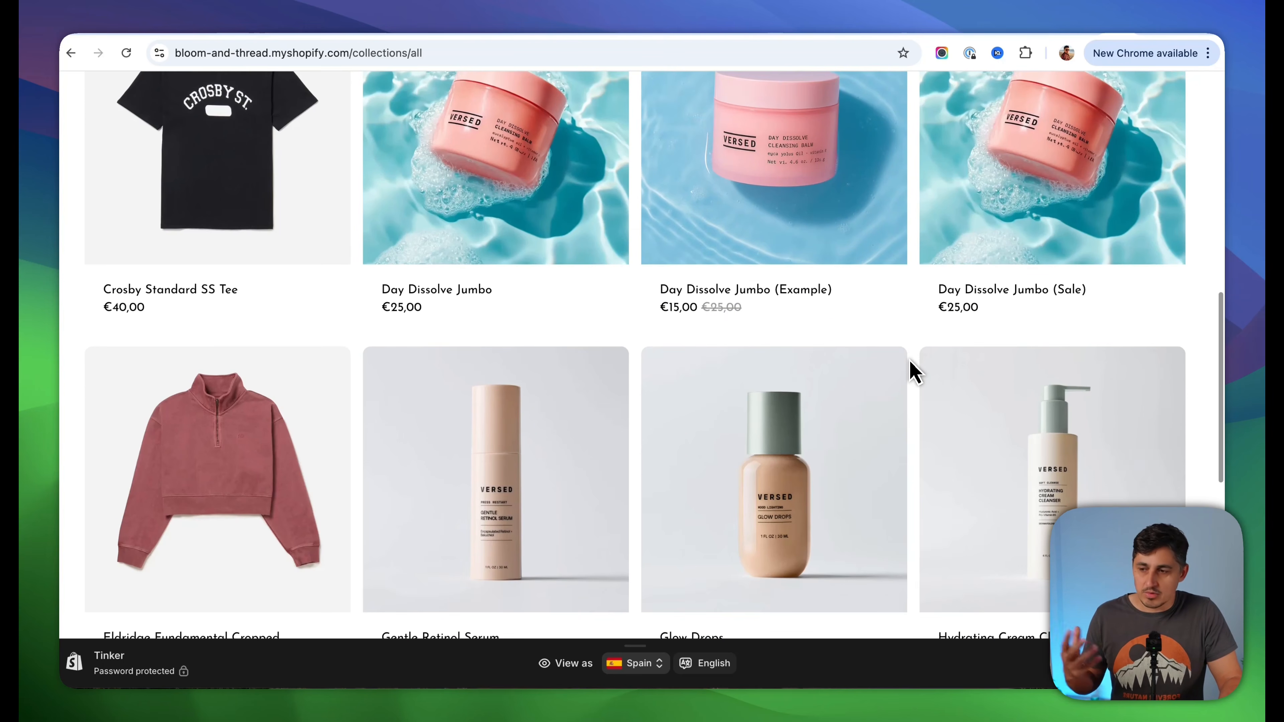
As a logged-out visitor, examine the remaining products on the collections/all page and the Jiao Sanded Twill Jacket's retail price on its product page
{"action": "scroll", "coordinate": [912, 371], "scroll_direction": "down", "scroll_amount": 2}
{"action": "scroll", "coordinate": [913, 372], "scroll_direction": "down", "scroll_amount": 2}
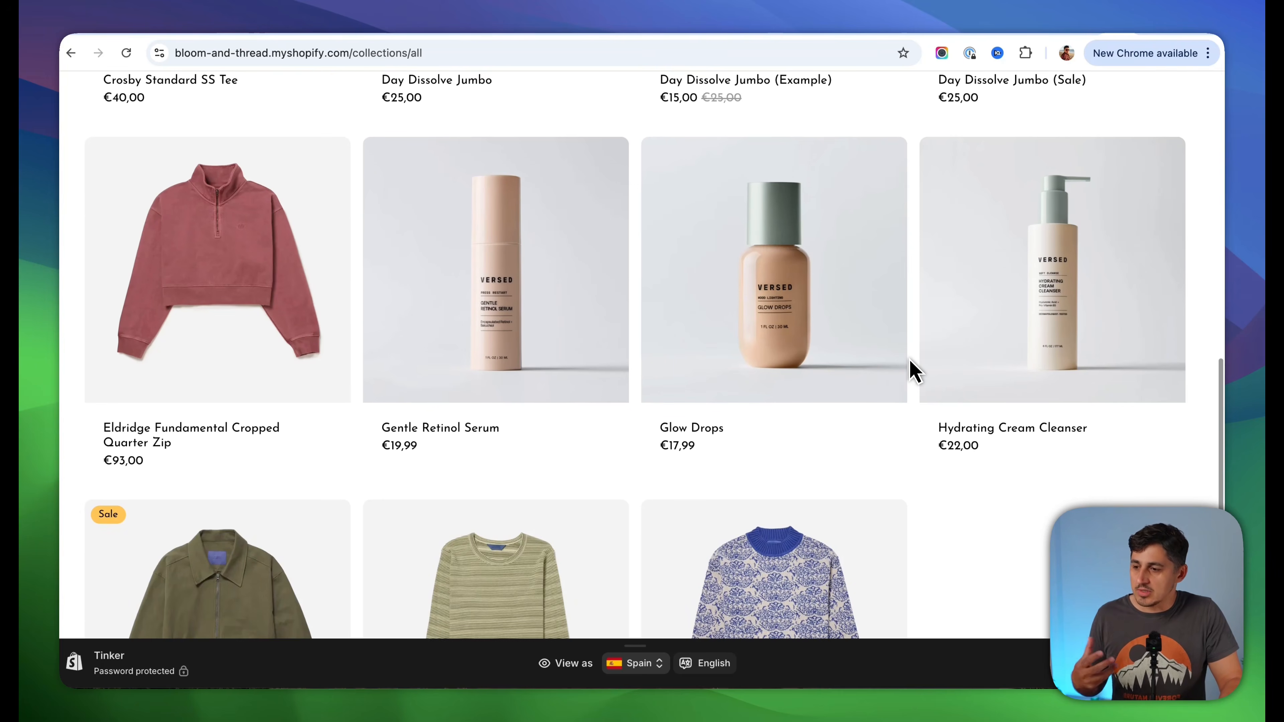
{"action": "scroll", "coordinate": [913, 372], "scroll_direction": "down", "scroll_amount": 5}
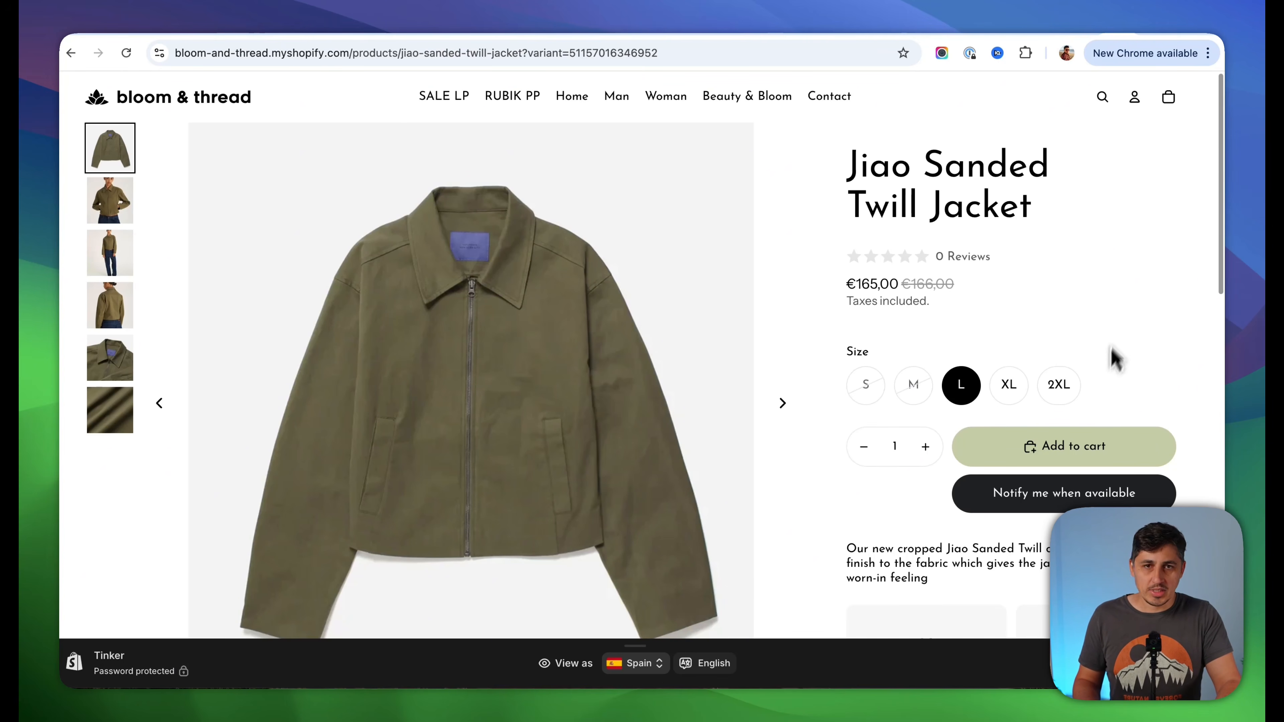
{"action": "scroll", "coordinate": [822, 369], "scroll_direction": "down", "scroll_amount": 4}
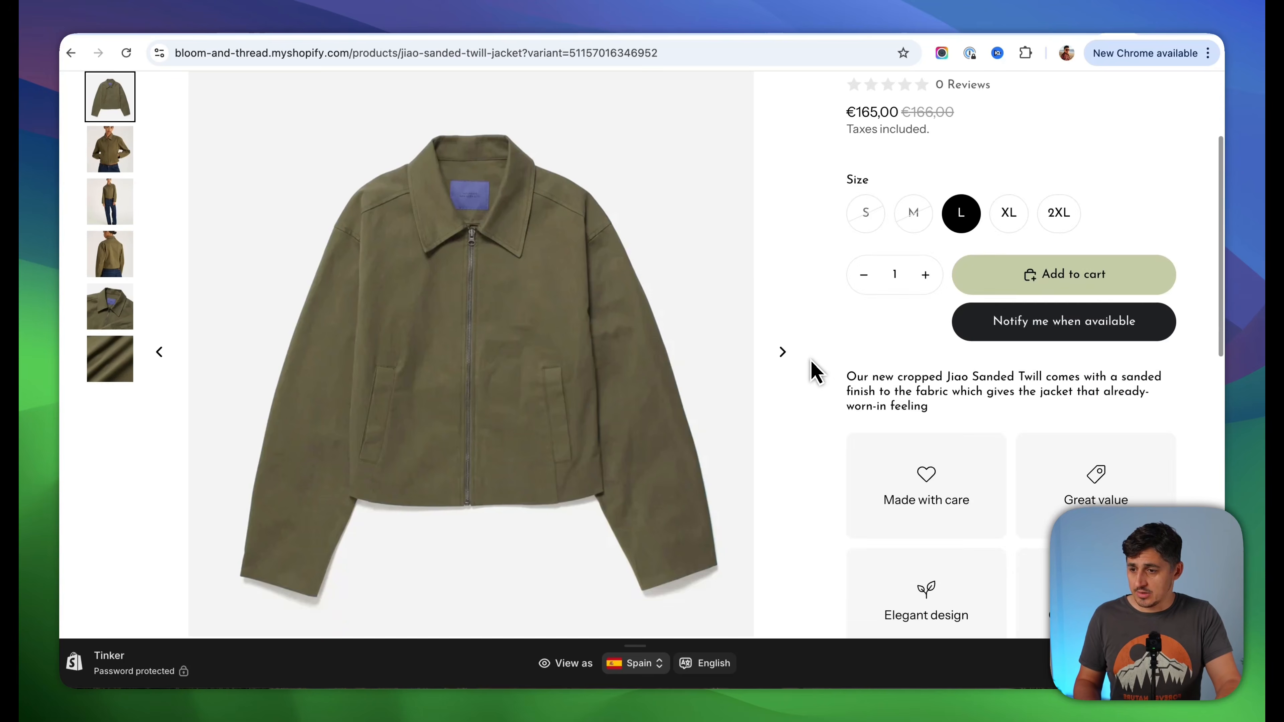
{"action": "scroll", "coordinate": [809, 366], "scroll_direction": "up", "scroll_amount": 4}
{"action": "left_click", "coordinate": [126, 53]}
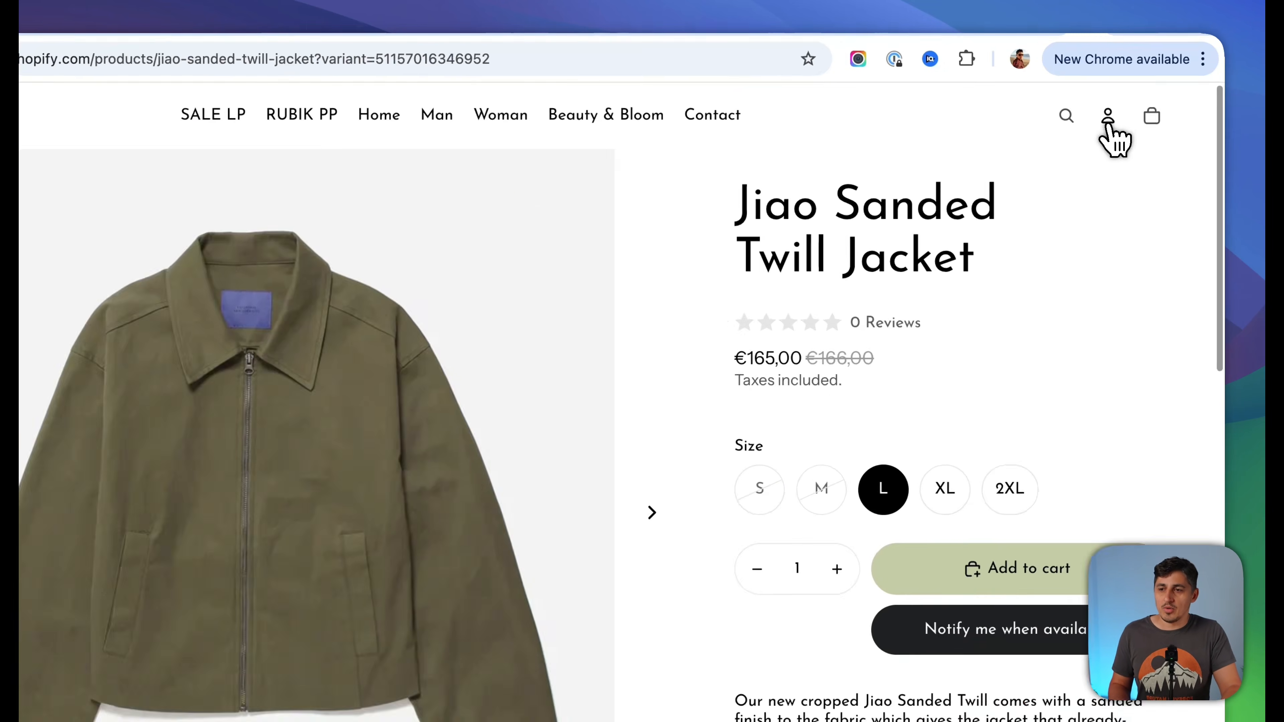
Log in with the wholesale customer account and check the Jiao Sanded Twill Jacket's wholesale price and quantity price table
{"action": "left_click", "coordinate": [1134, 97]}
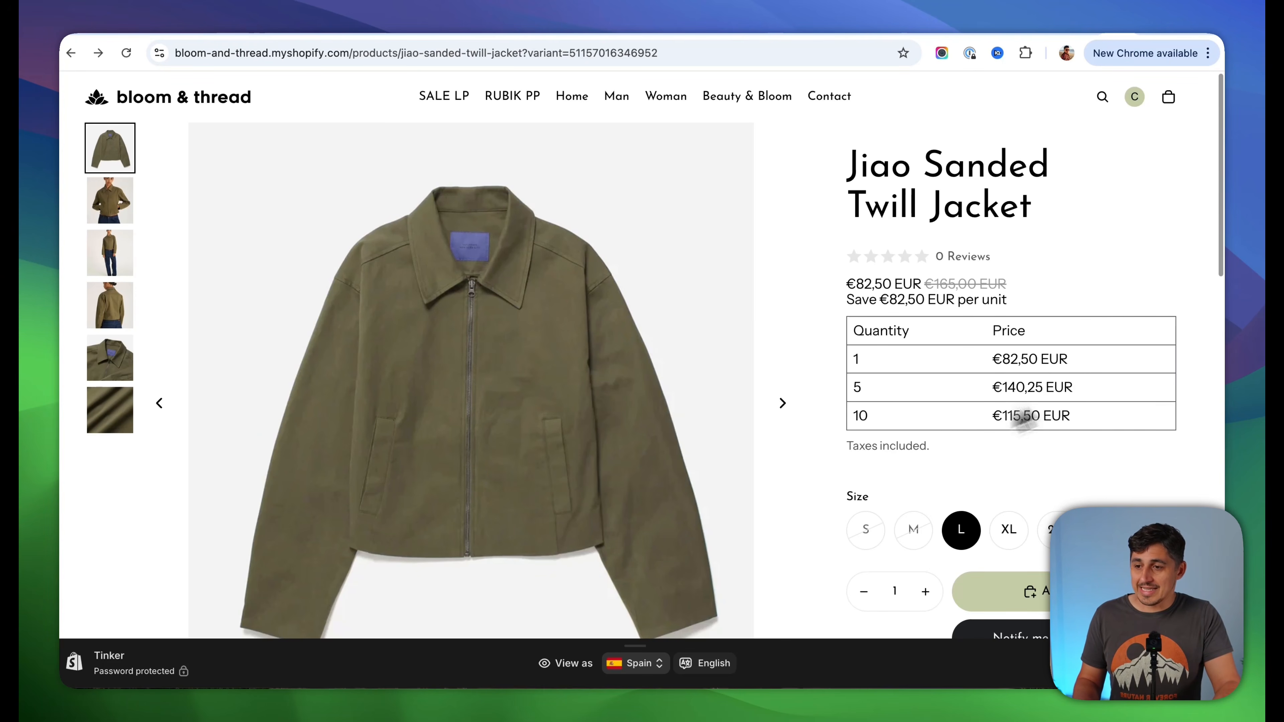
{"action": "scroll", "coordinate": [818, 341], "scroll_direction": "down", "scroll_amount": 3}
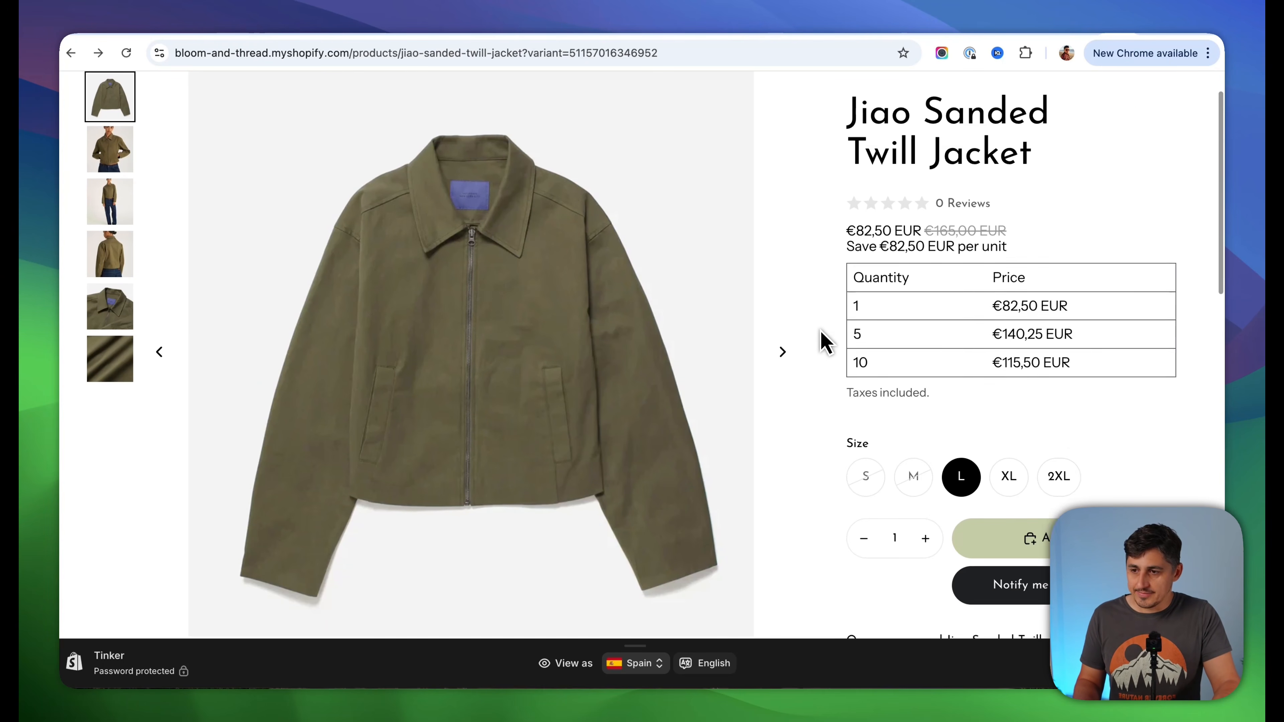
{"action": "scroll", "coordinate": [845, 244], "scroll_direction": "up", "scroll_amount": 3}
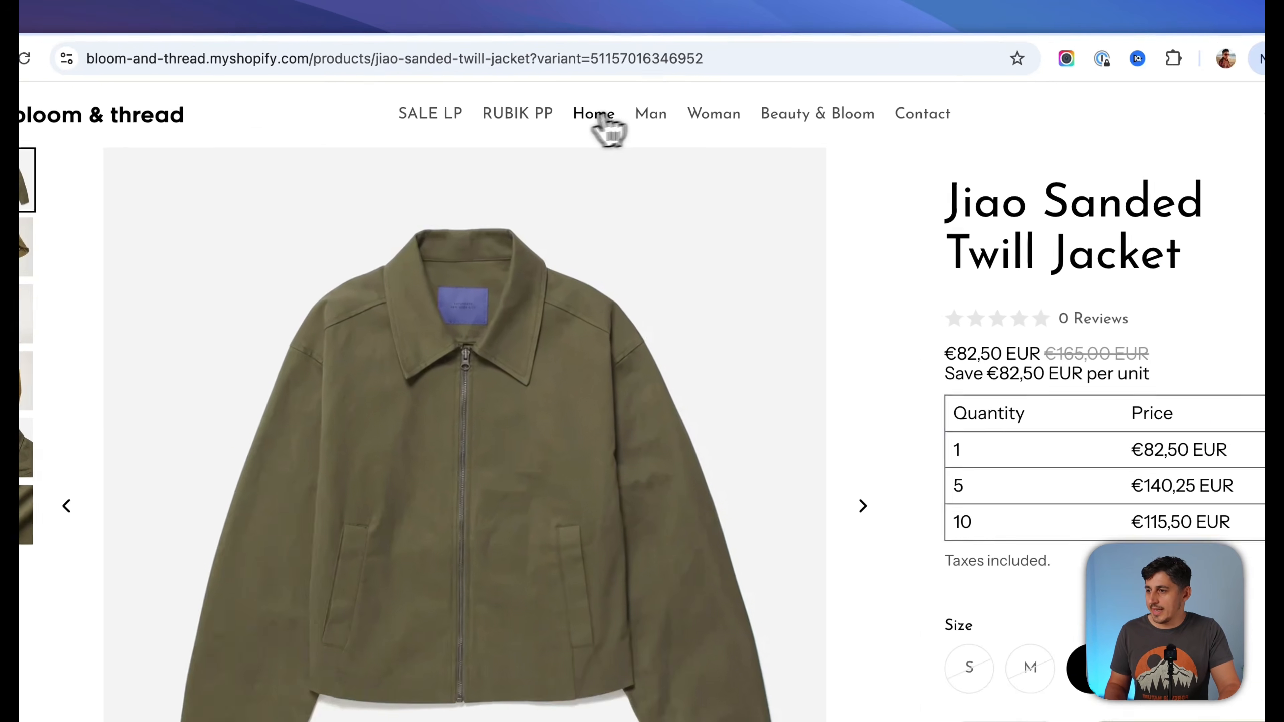
Open the Man collection as the wholesale customer and check the discounted prices of its products
{"action": "left_click", "coordinate": [616, 96]}
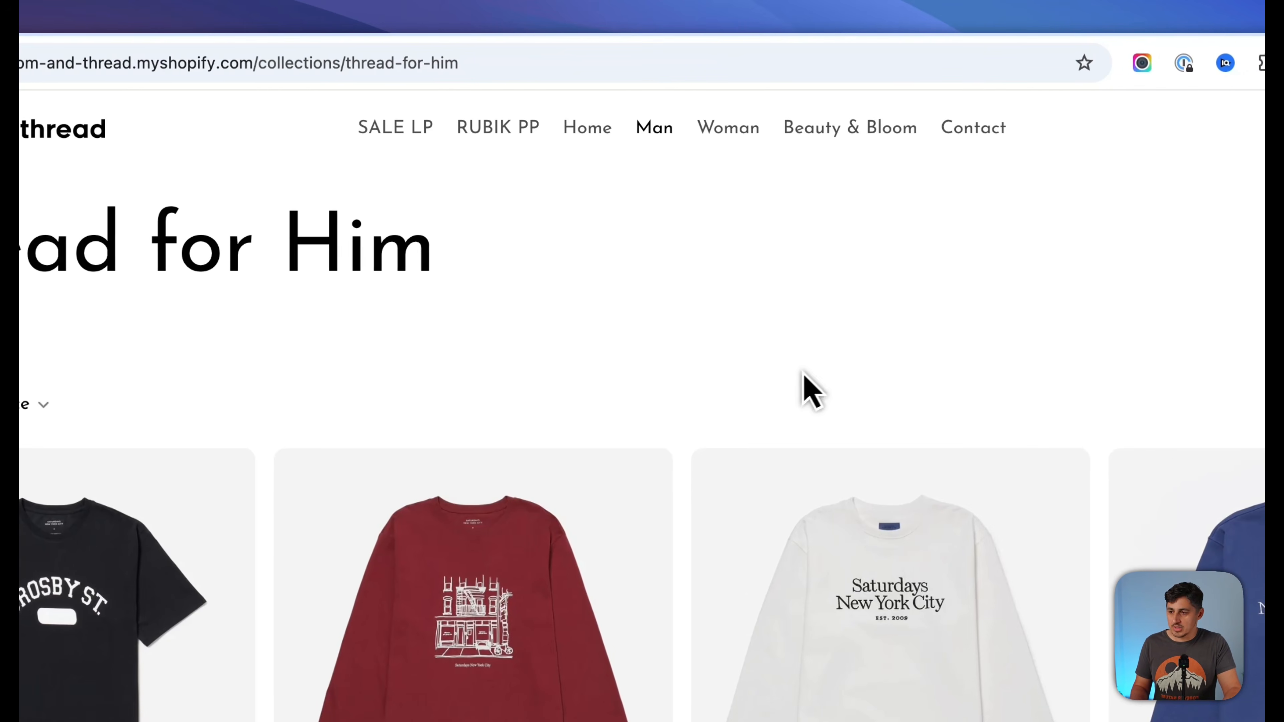
{"action": "scroll", "coordinate": [812, 392], "scroll_direction": "down", "scroll_amount": 5}
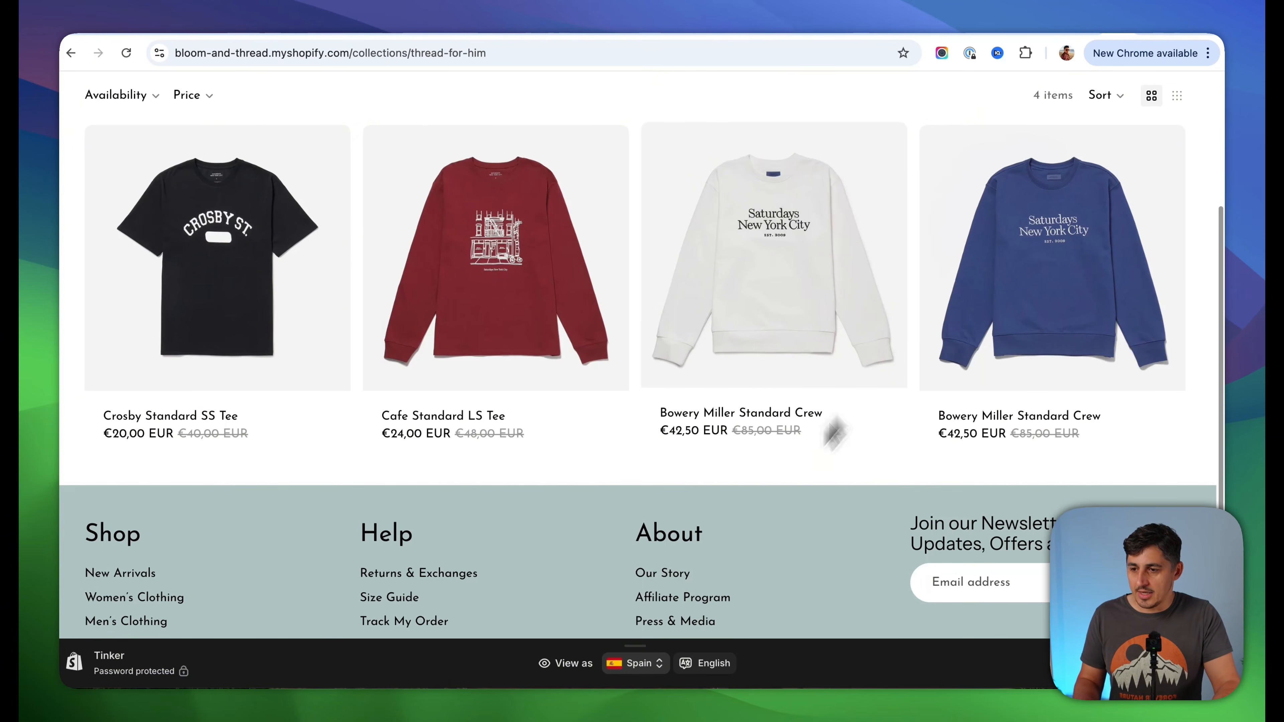
{"action": "scroll", "coordinate": [834, 433], "scroll_direction": "up", "scroll_amount": 5}
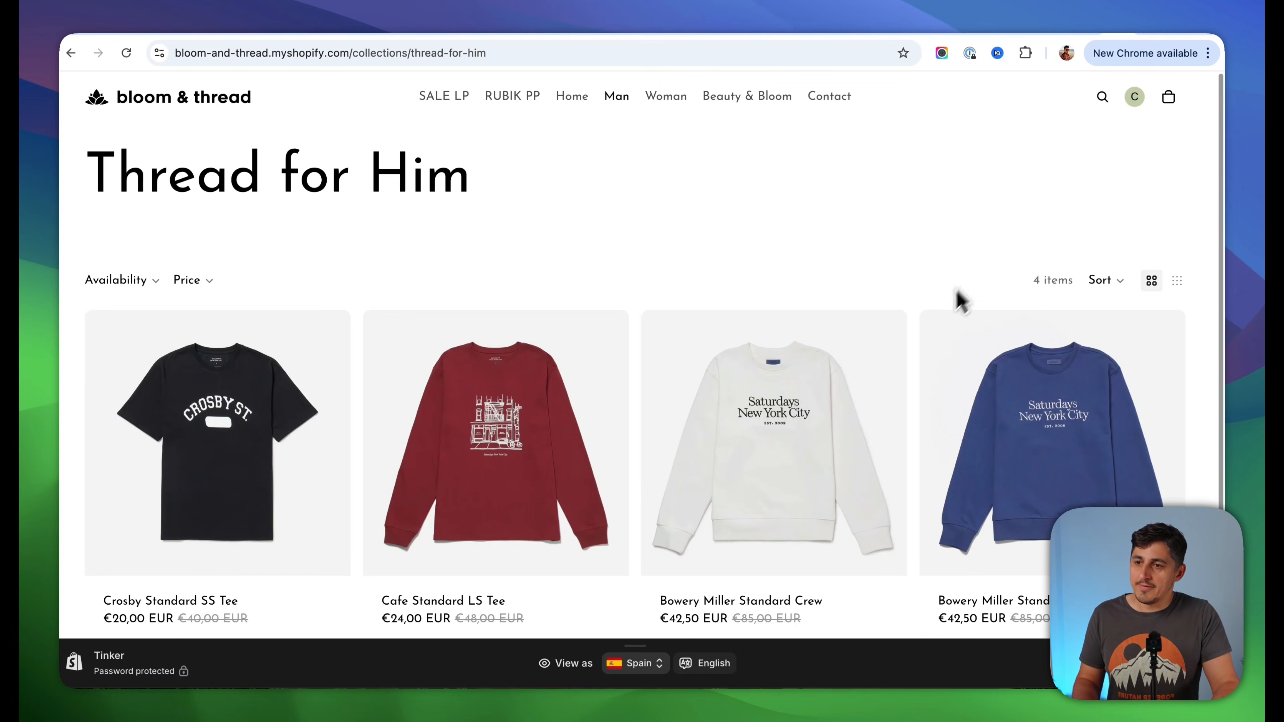
Log out of the wholesale account and check the regular prices in the Man collection and on the Jiao Sanded Twill Jacket page
{"action": "left_click", "coordinate": [1135, 97]}
{"action": "left_click", "coordinate": [1117, 139]}
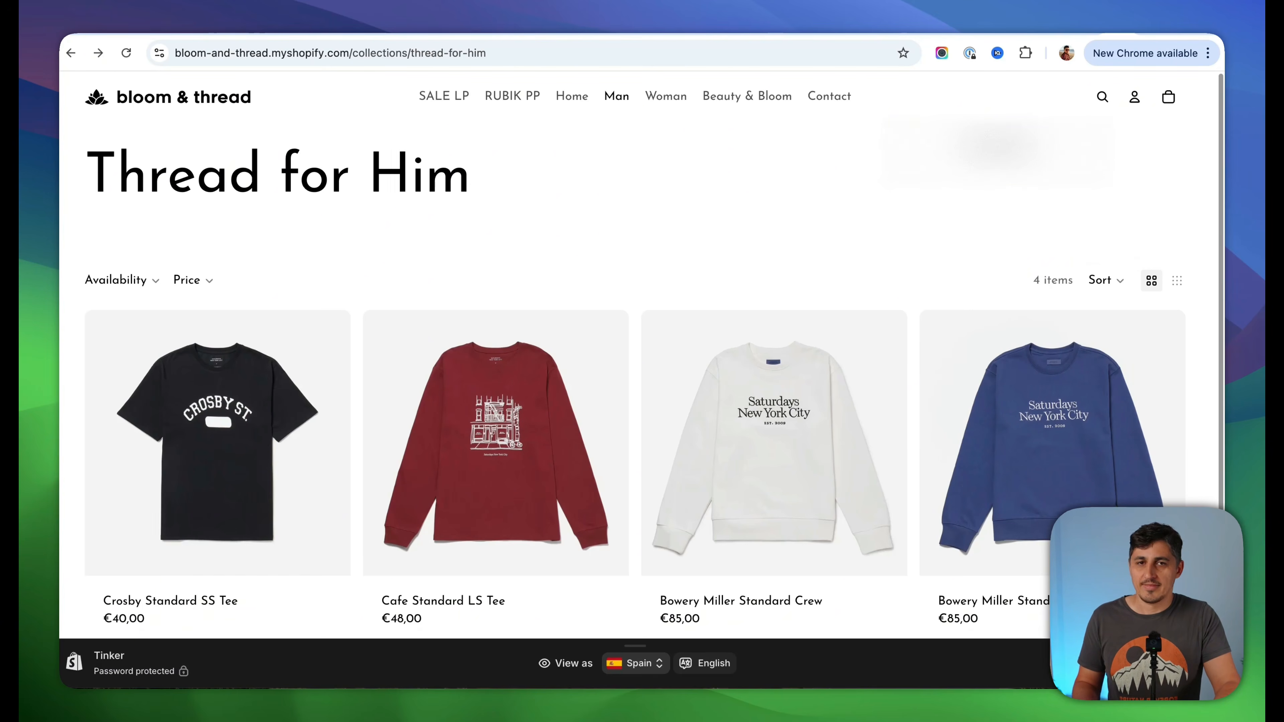
{"action": "scroll", "coordinate": [637, 354], "scroll_direction": "down", "scroll_amount": 3}
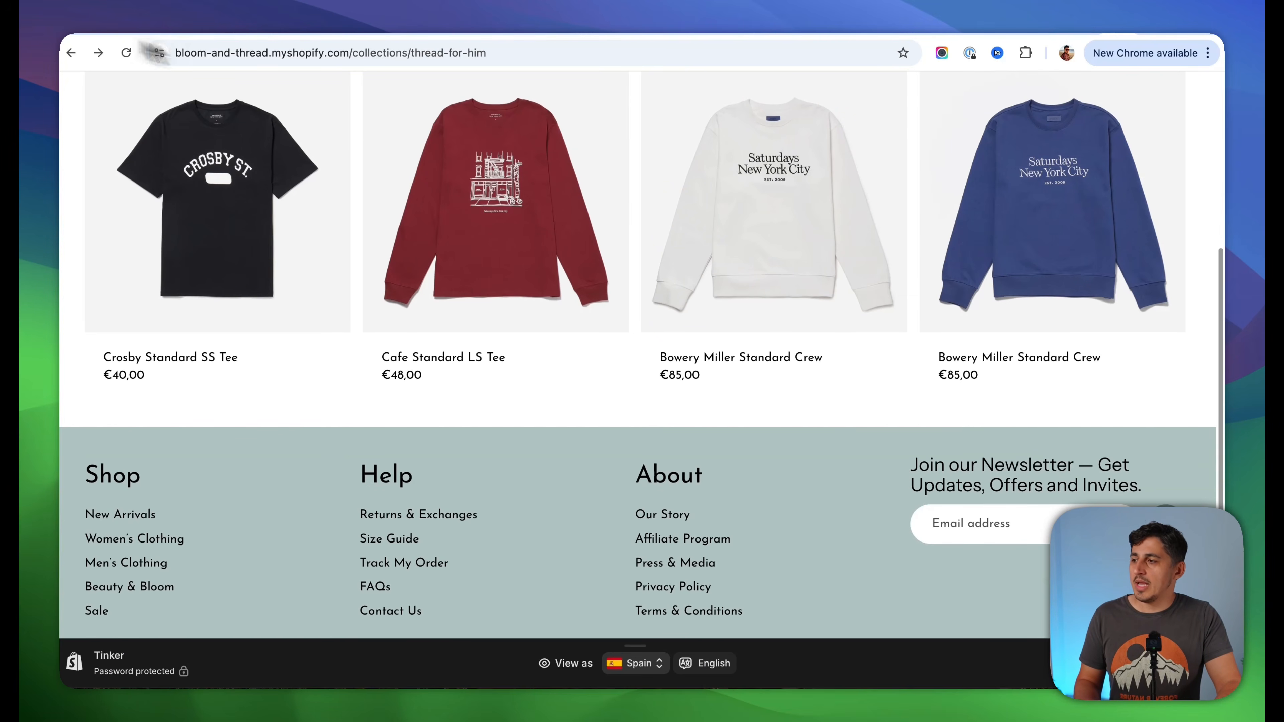
{"action": "left_click", "coordinate": [71, 53]}
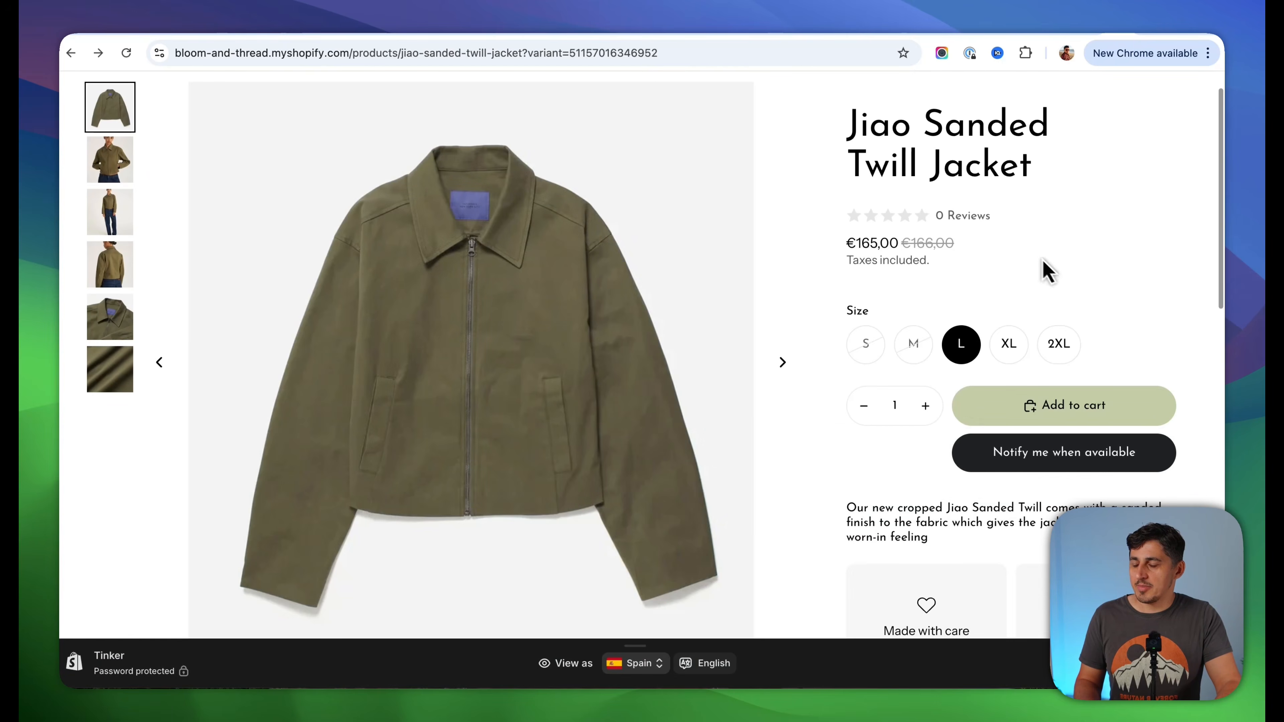